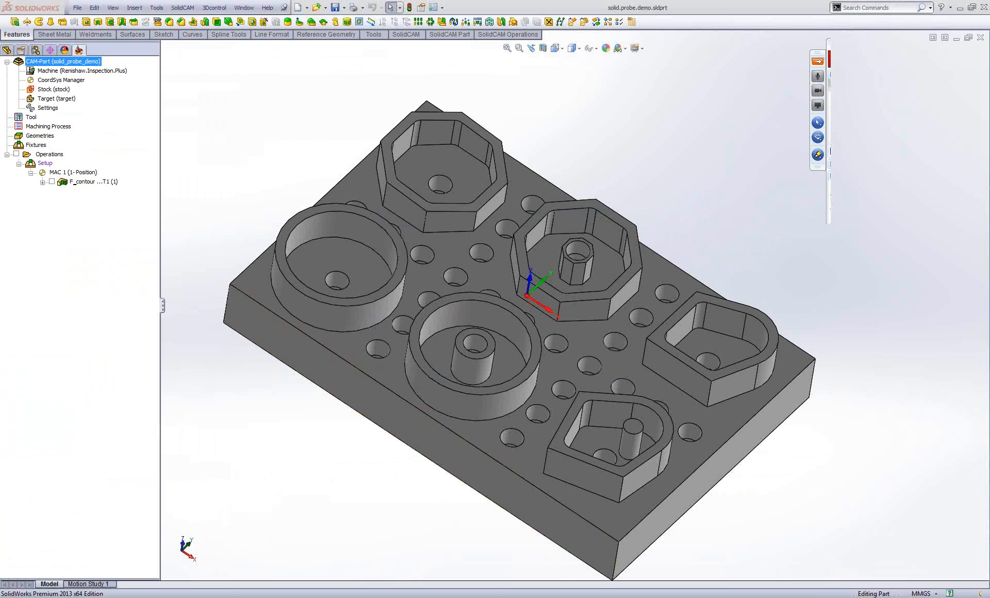
Switch to the Fanuc Inspection Plus manual in SumatraPDF and review the measuring cycles listed under chapters 7, 8 and 9 of the contents.
left_click(215, 542)
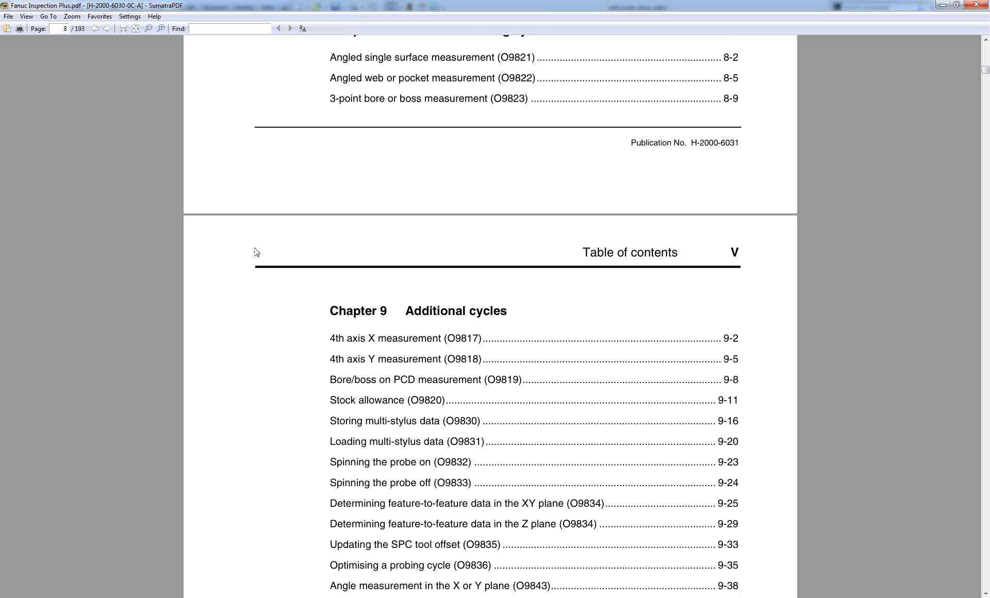
scroll(257, 252, "up", 5)
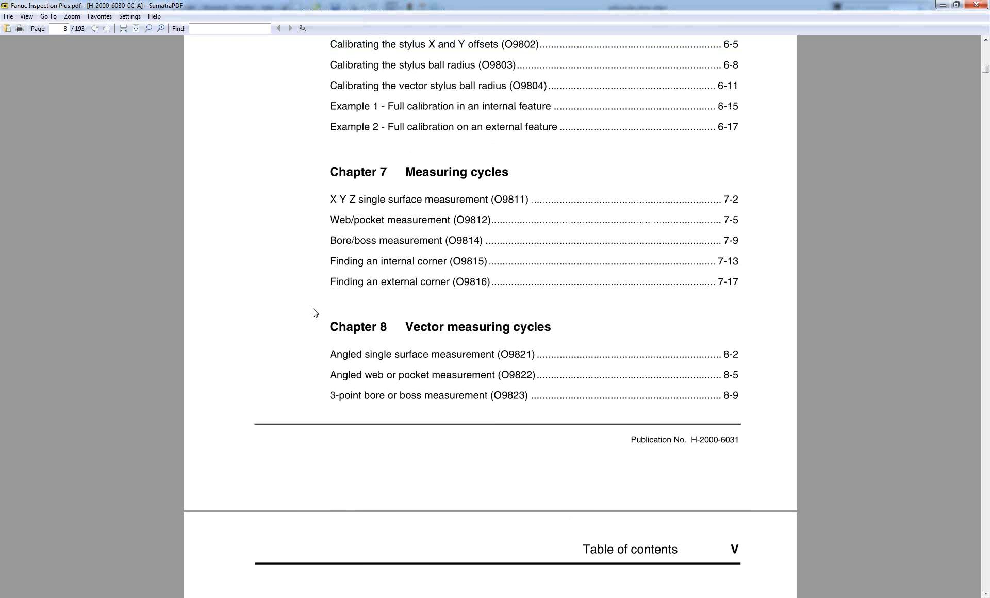
scroll(313, 312, "up", 2)
scroll(430, 223, "down", 1)
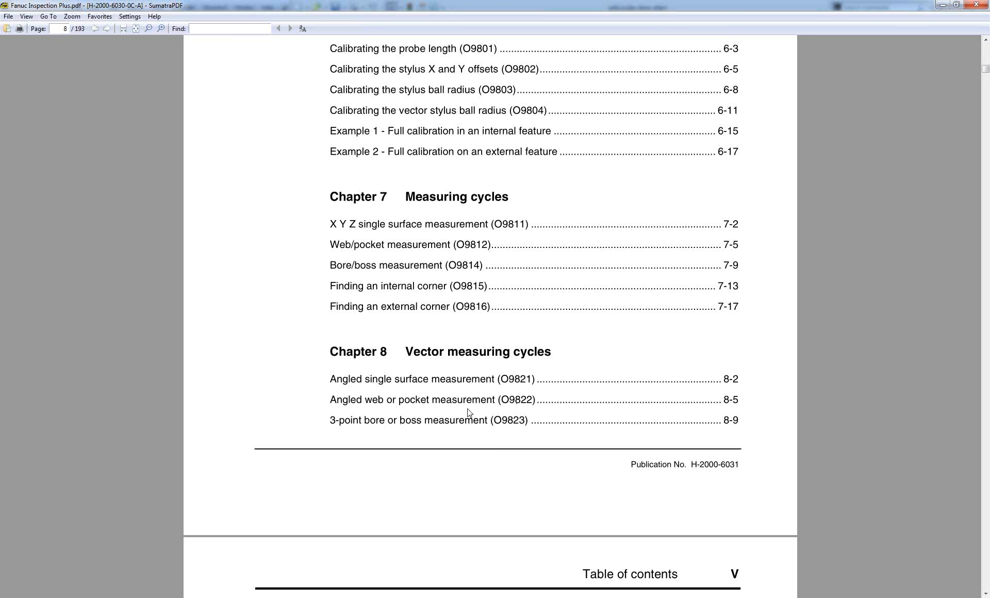
scroll(469, 414, "down", 1)
scroll(470, 412, "down", 9)
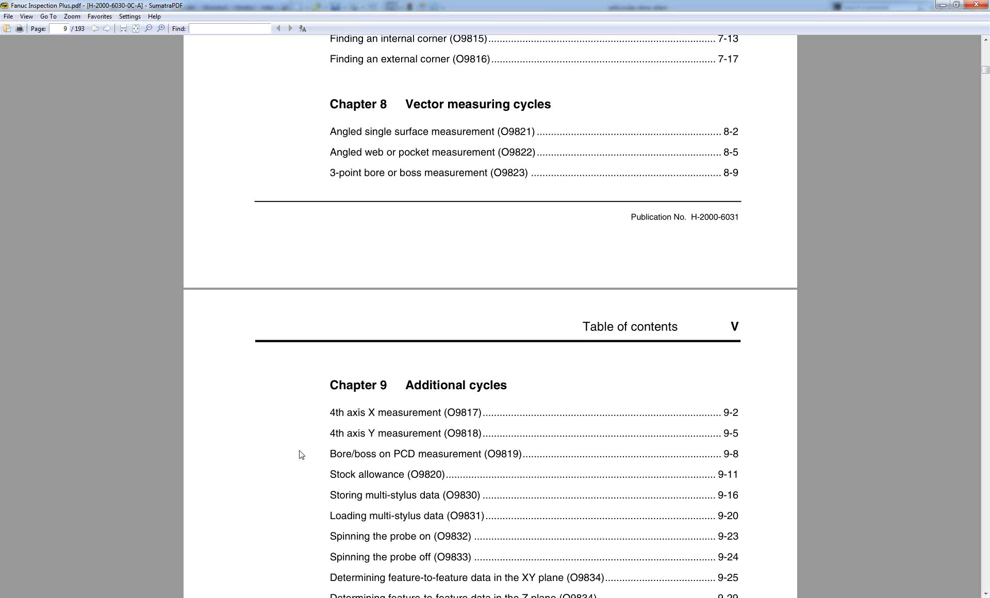
scroll(479, 493, "down", 2)
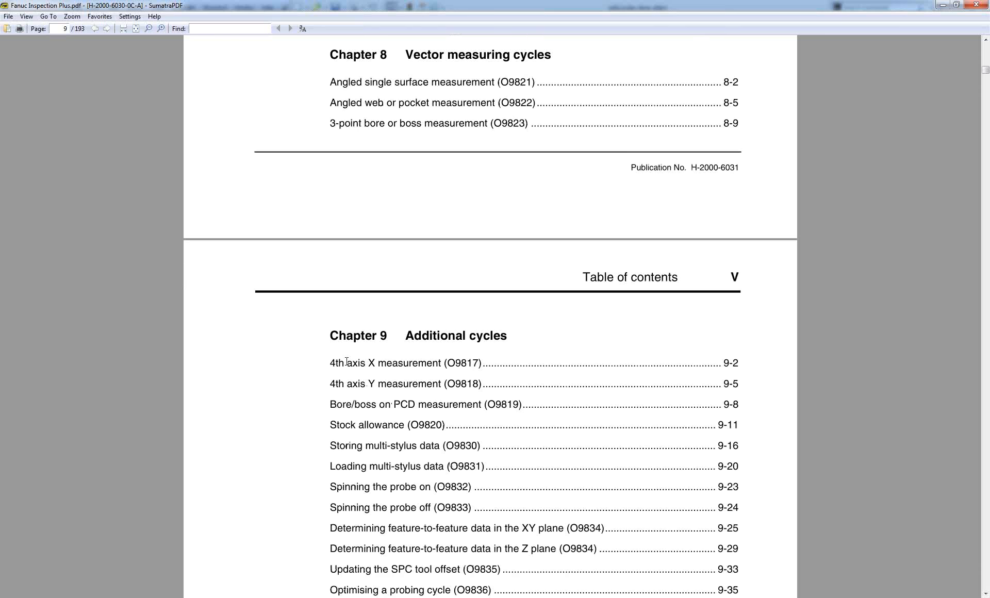
scroll(346, 361, "up", 1)
scroll(347, 362, "up", 5)
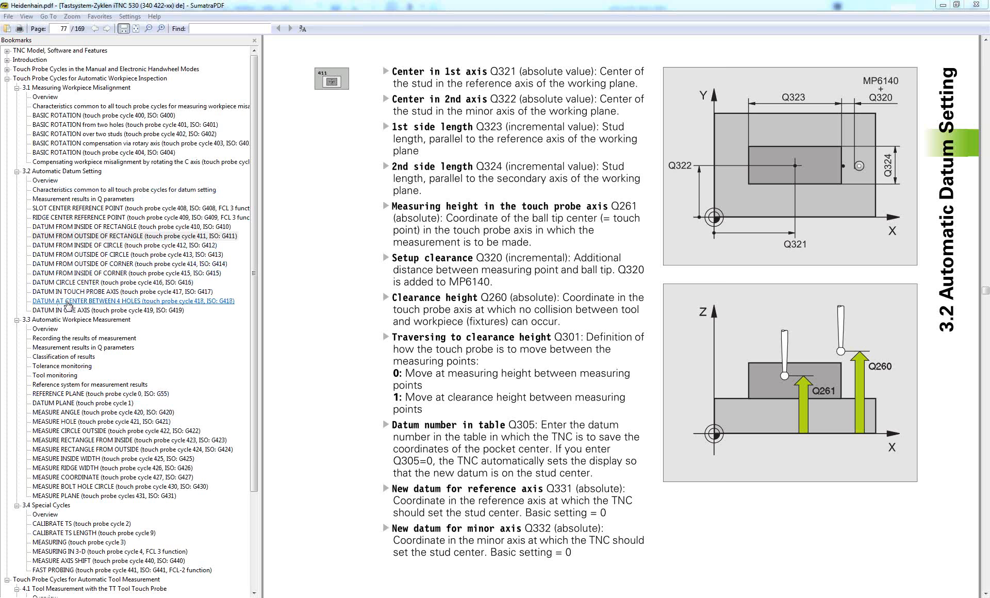
In the Heidenhain manual, view touch probe cycle 410 (datum from inside of rectangle) and cycle 423 (measure rectangle from inside).
left_click(63, 228)
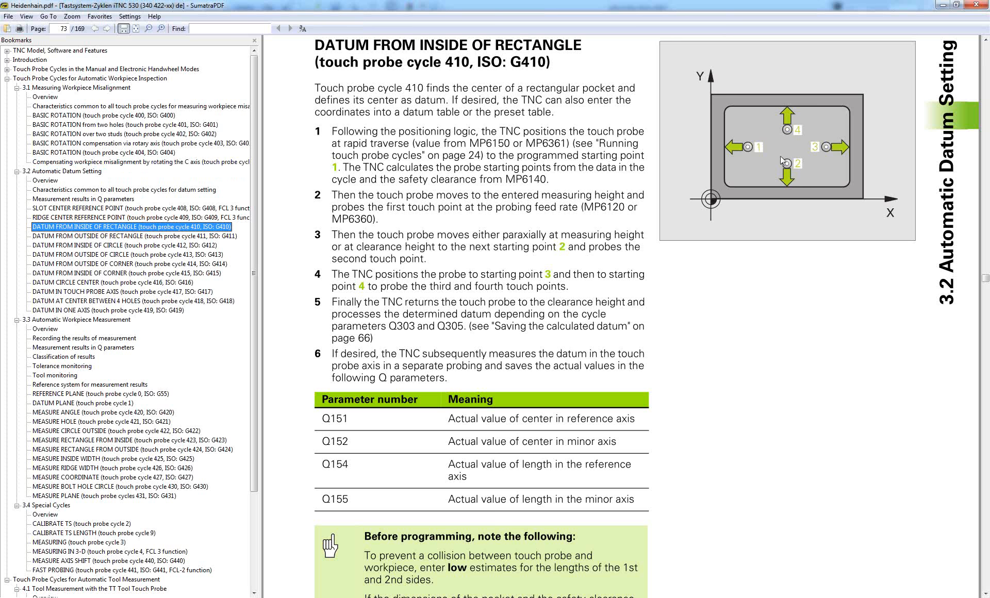
left_click(58, 441)
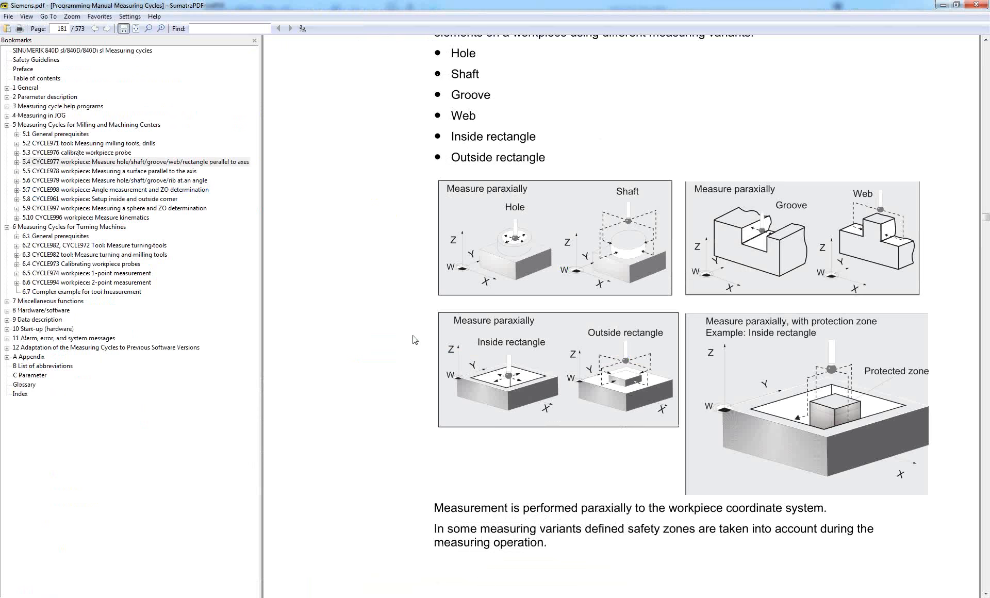
Review the CYCLE977 measuring variants in the Siemens manual and minimise the manuals to return to the part in SolidWorks.
scroll(414, 340, "up", 1)
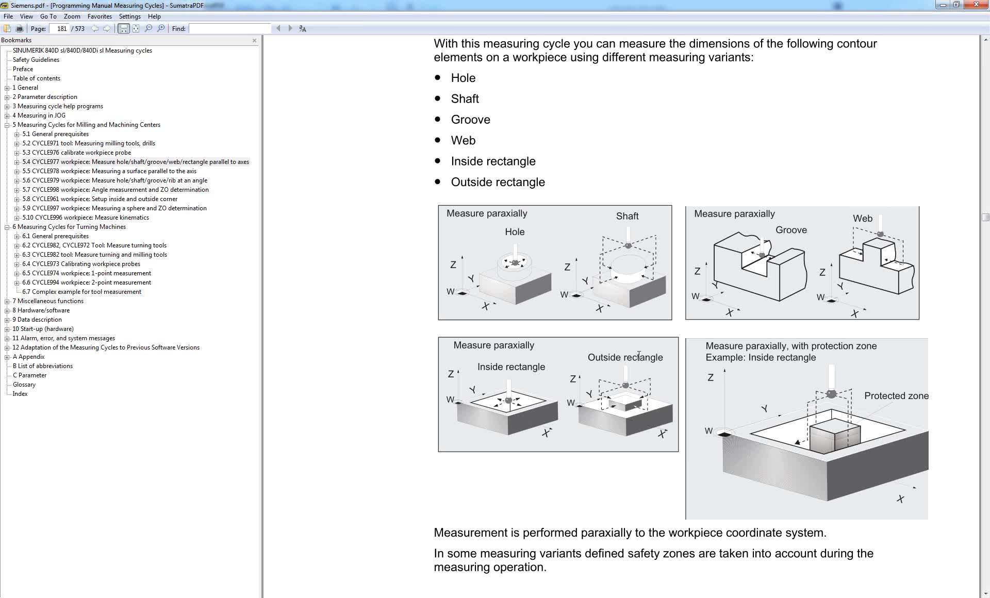
left_click(942, 6)
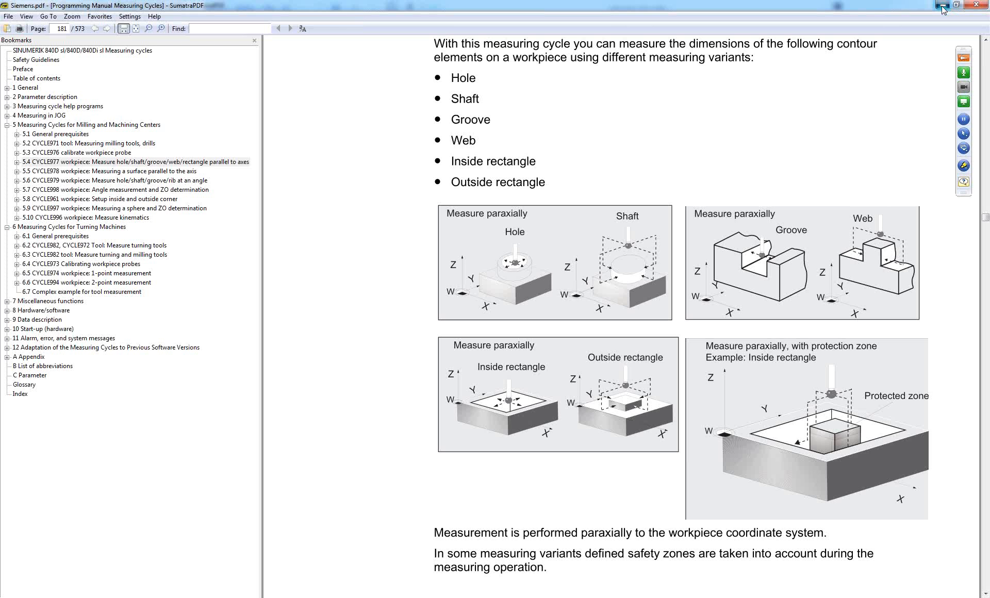
left_click(942, 6)
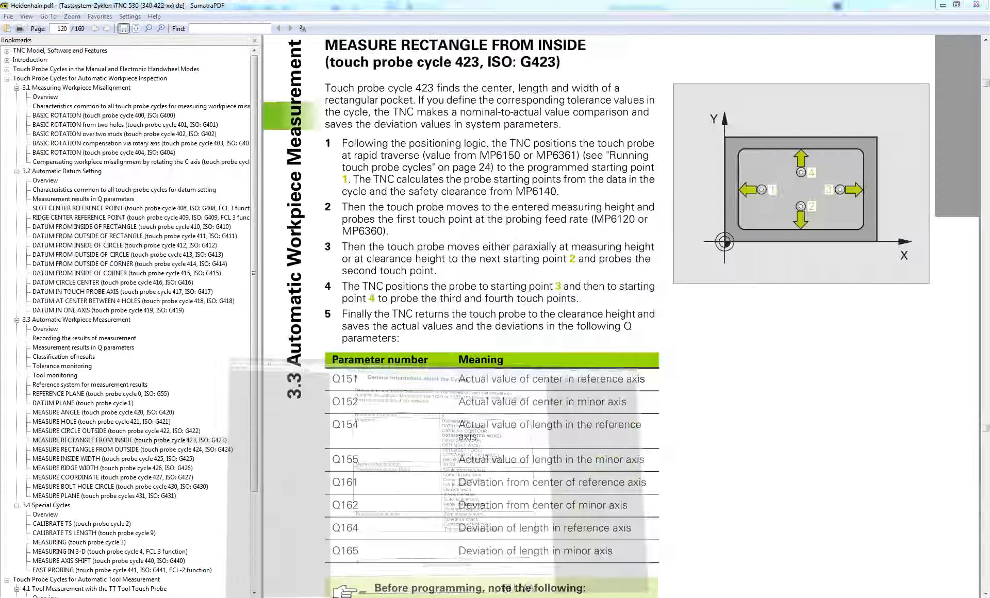
left_click(939, 8)
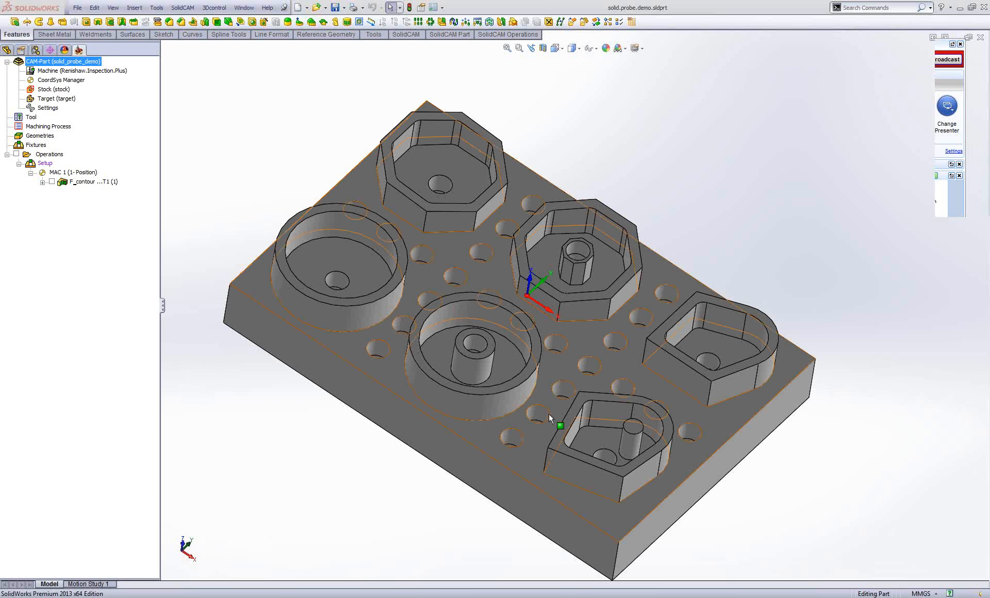
Open the Renishaw.Inspection.Plus machine definition and examine the Angle tolerance (B) parameter among the controller's probe parameters for all cycles.
middle_click_drag(549, 413, 555, 326)
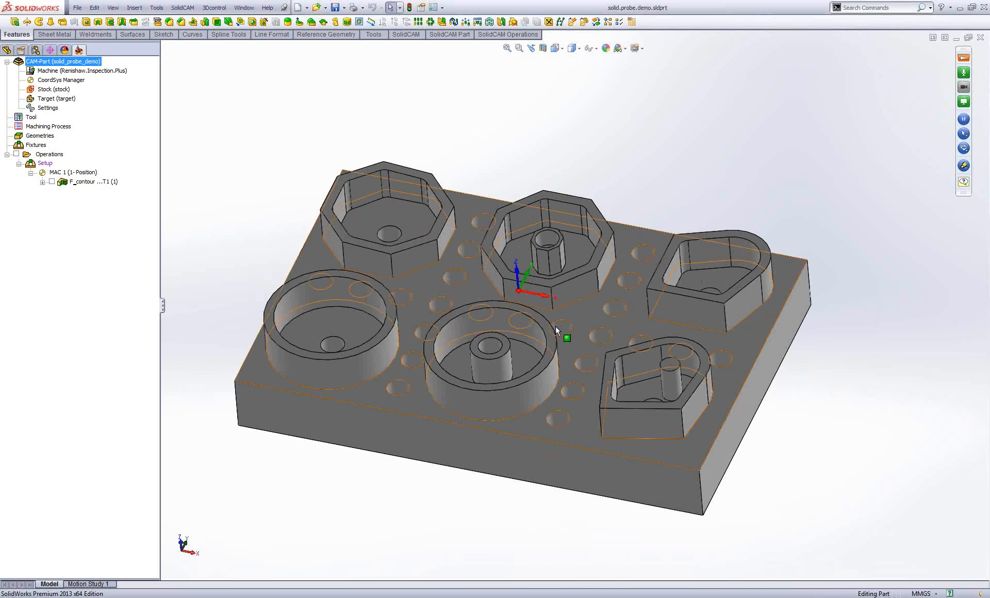
scroll(556, 325, "up", 1)
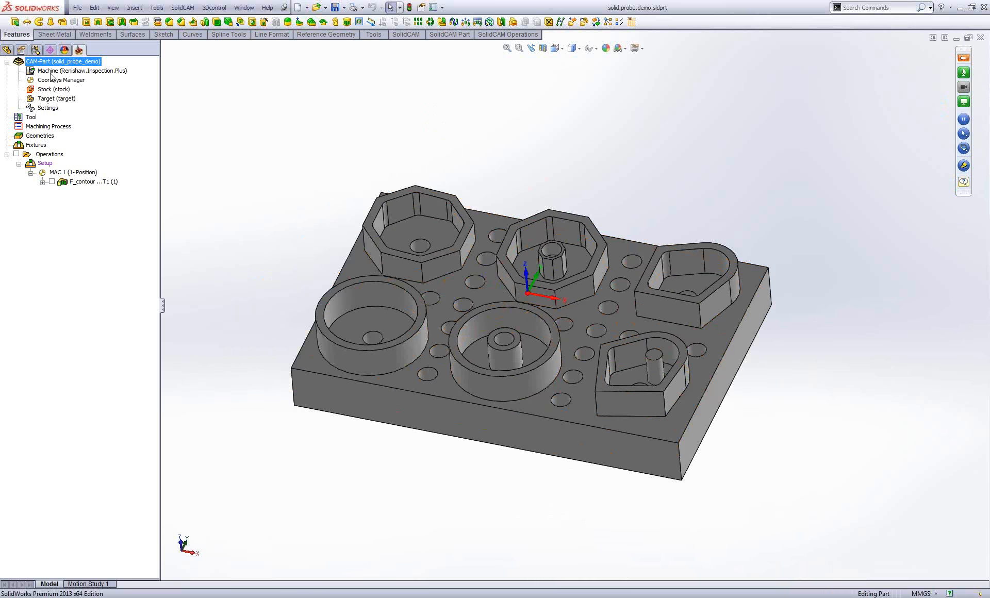
double_click(51, 73)
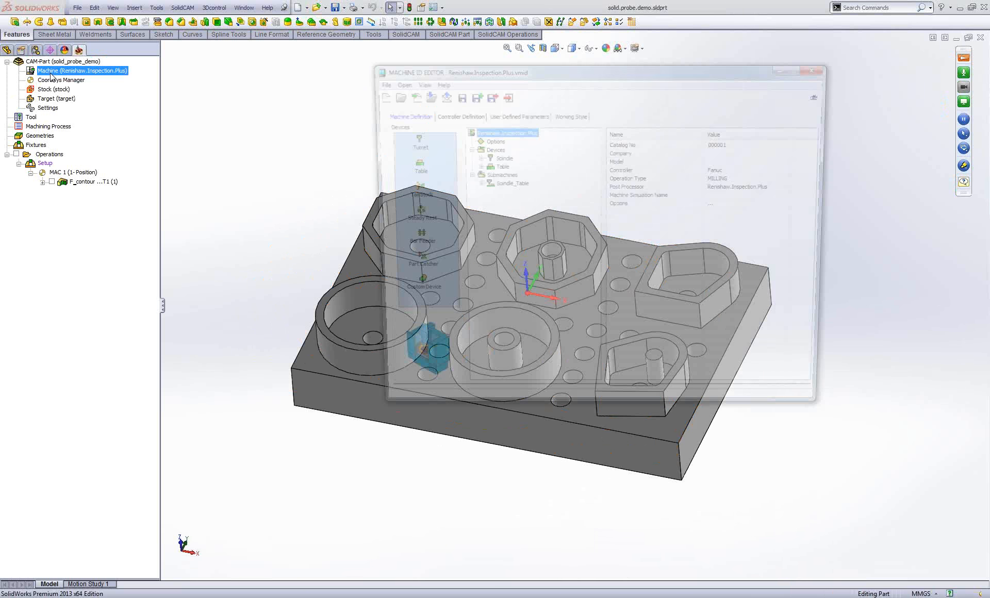
left_click_drag(521, 77, 321, 92)
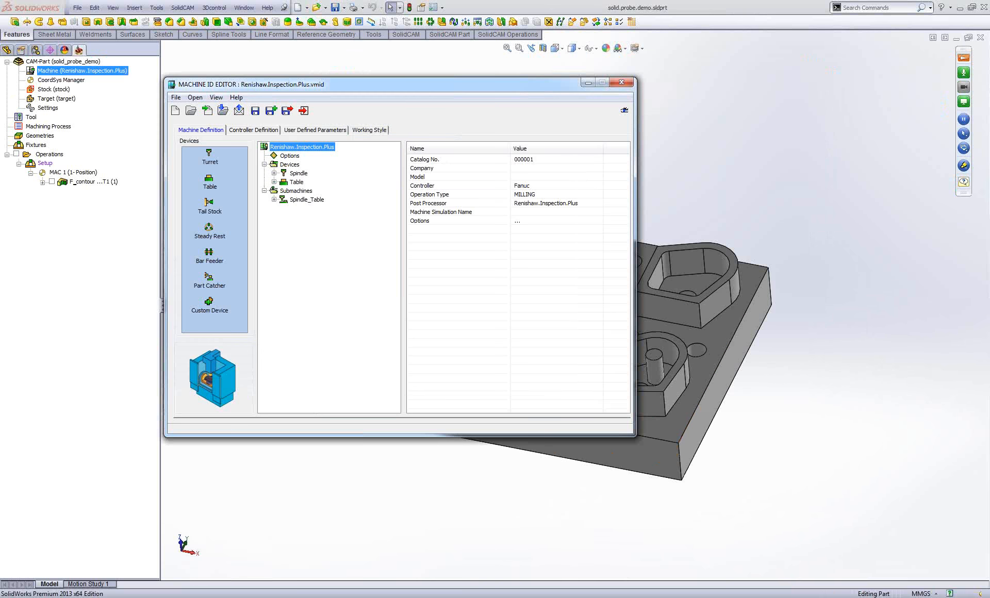
left_click(251, 132)
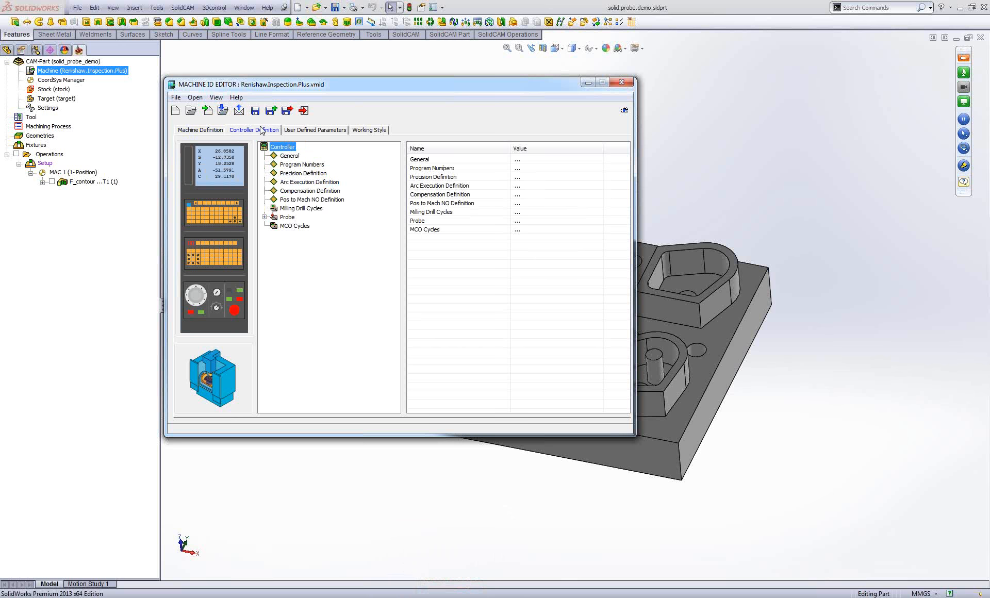
left_click(265, 217)
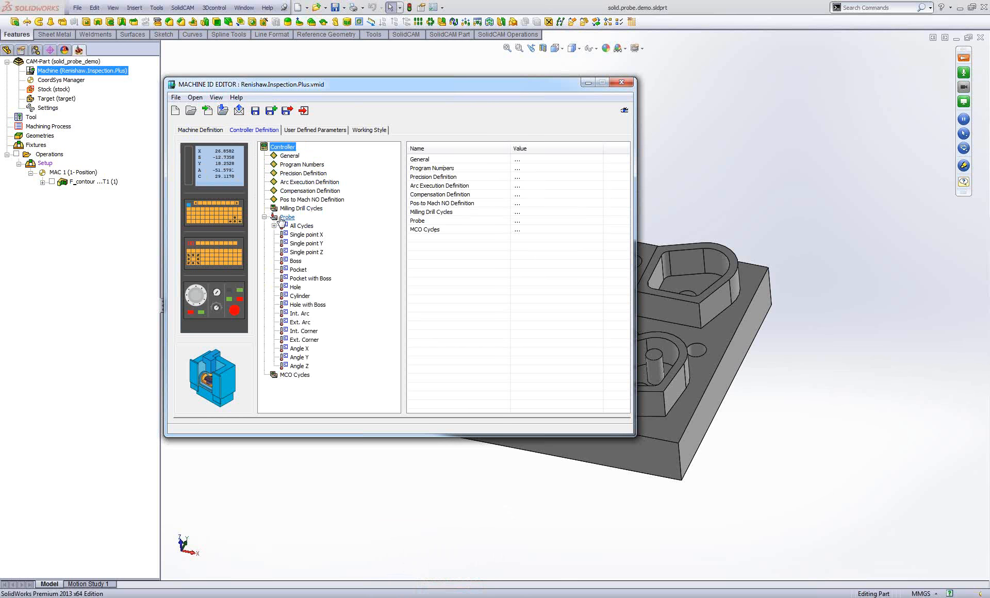
left_click(274, 226)
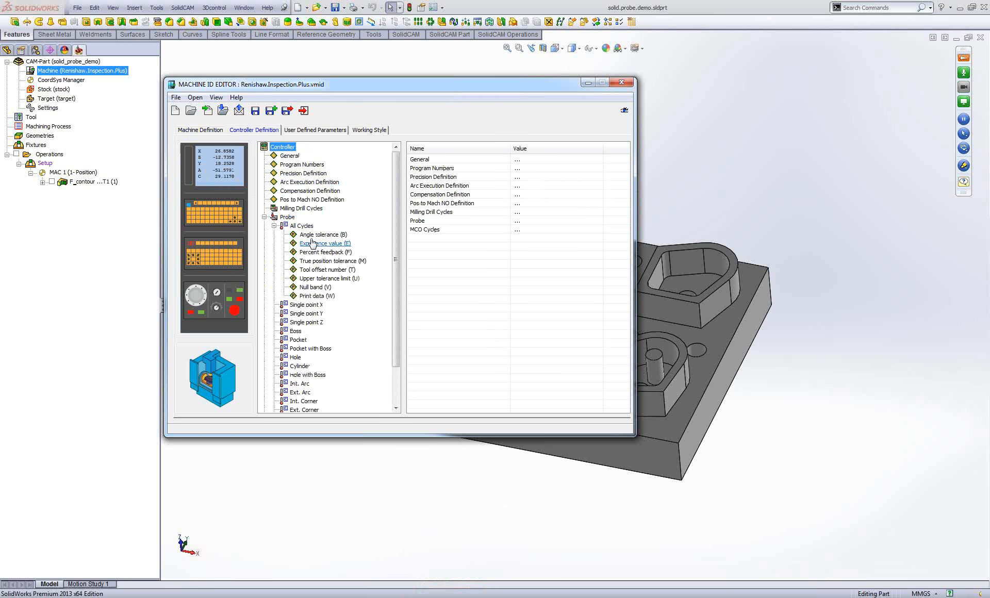
left_click(316, 235)
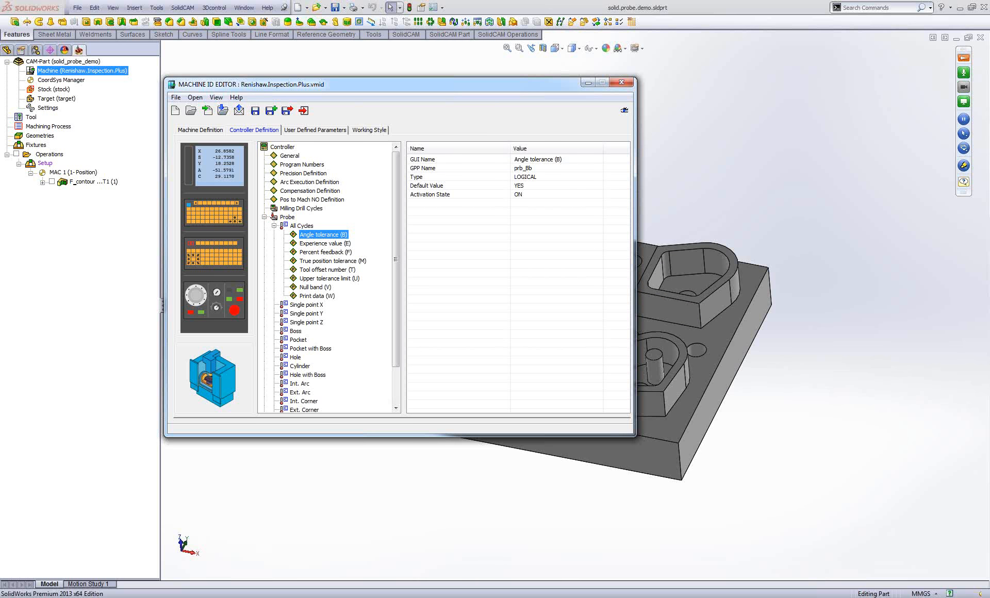
Read the optional inputs on page 28 of the Fanuc Inspection Plus manual, and return to SolidWorks to close the machine definition.
mouse_move(310, 597)
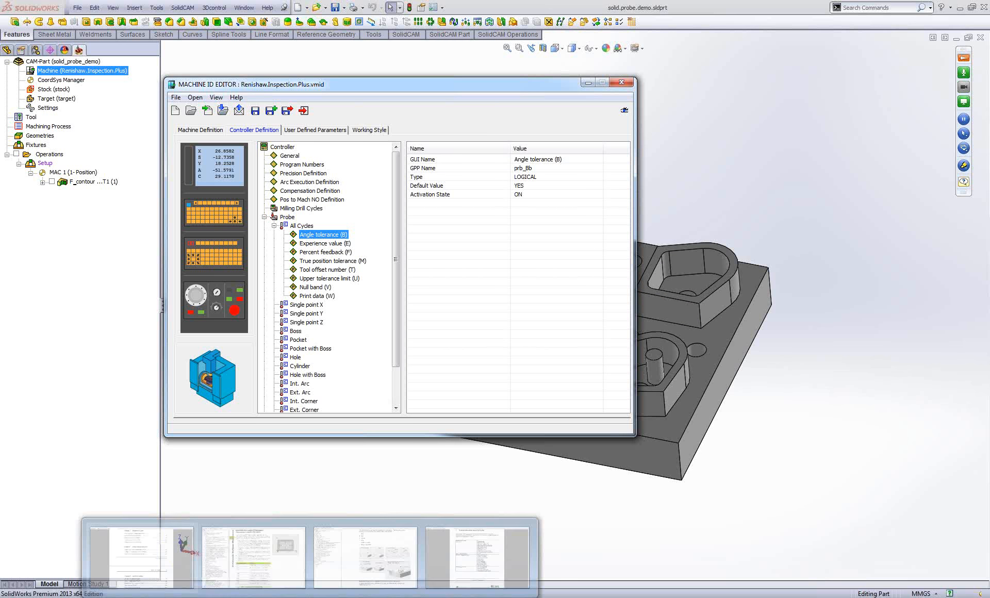
left_click(142, 558)
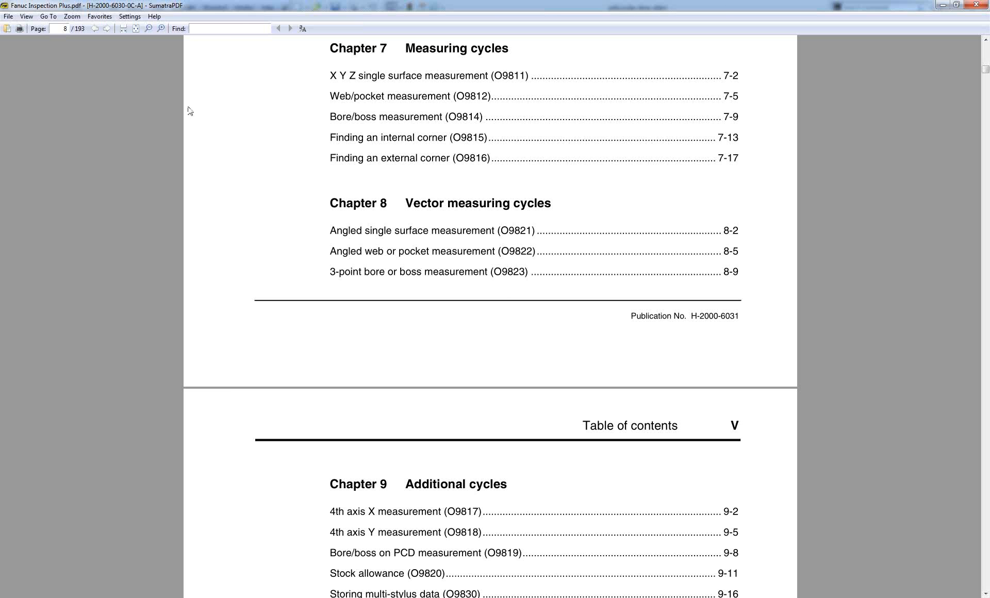
left_click(62, 30)
type("28")
key("Return")
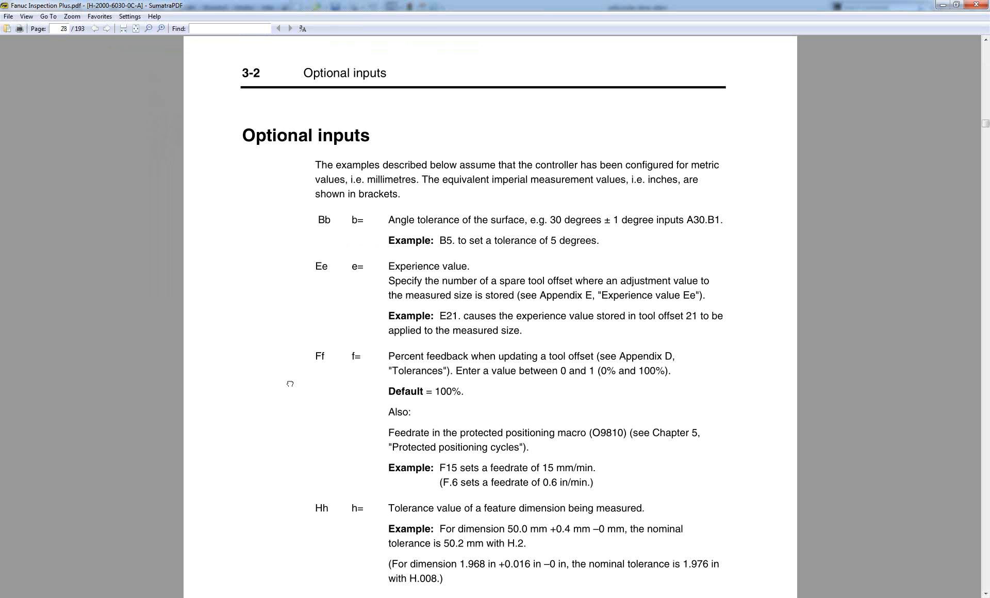
left_click_drag(290, 384, 359, 251)
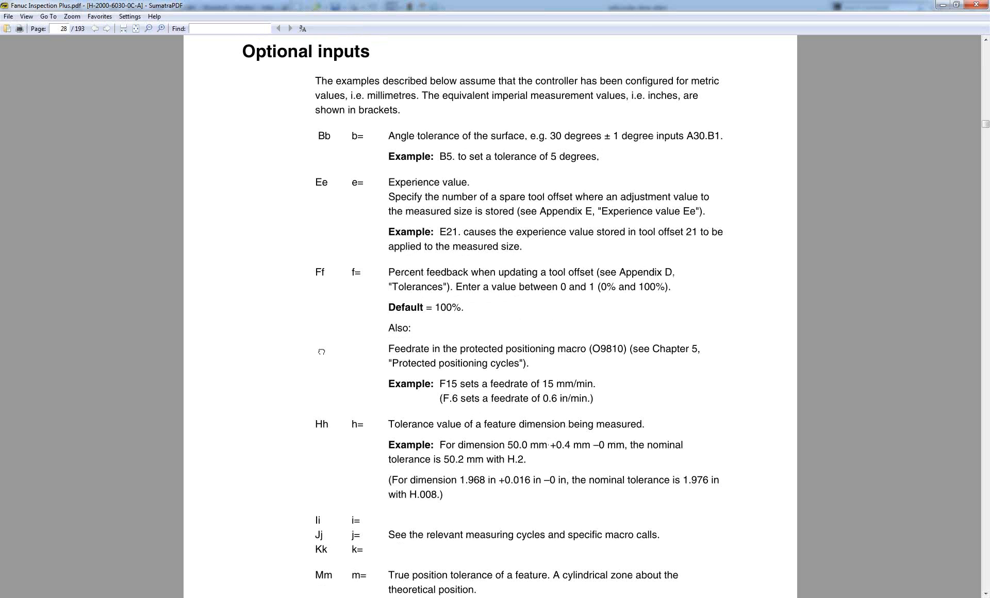
scroll(321, 352, "down", 3)
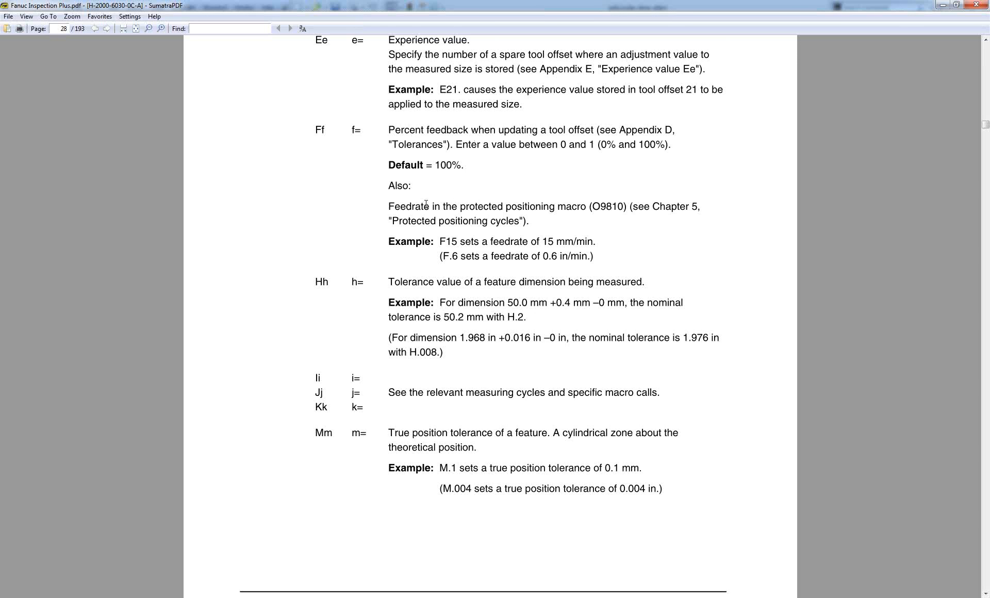
key("alt+Tab")
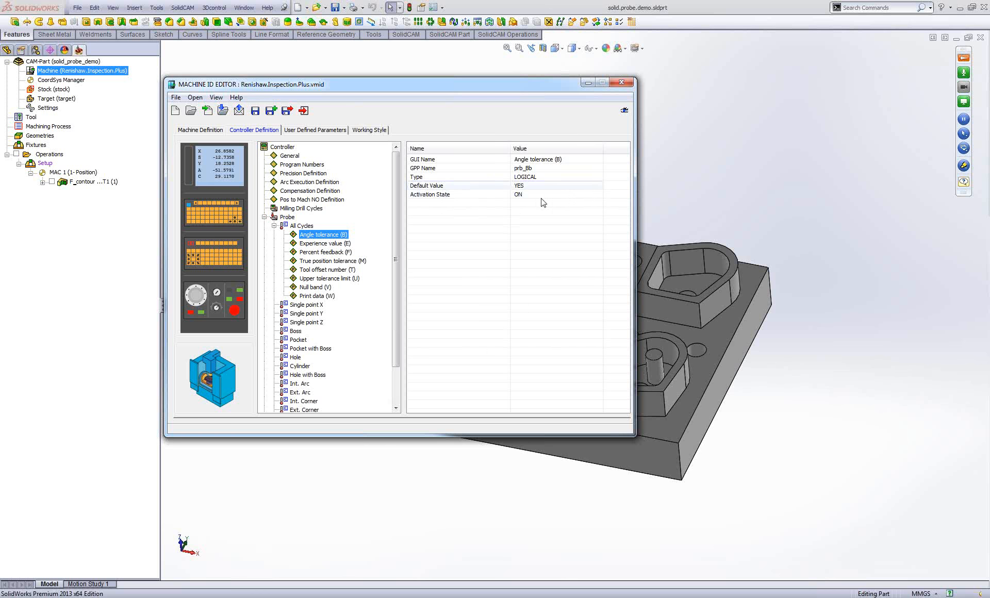
left_click(303, 111)
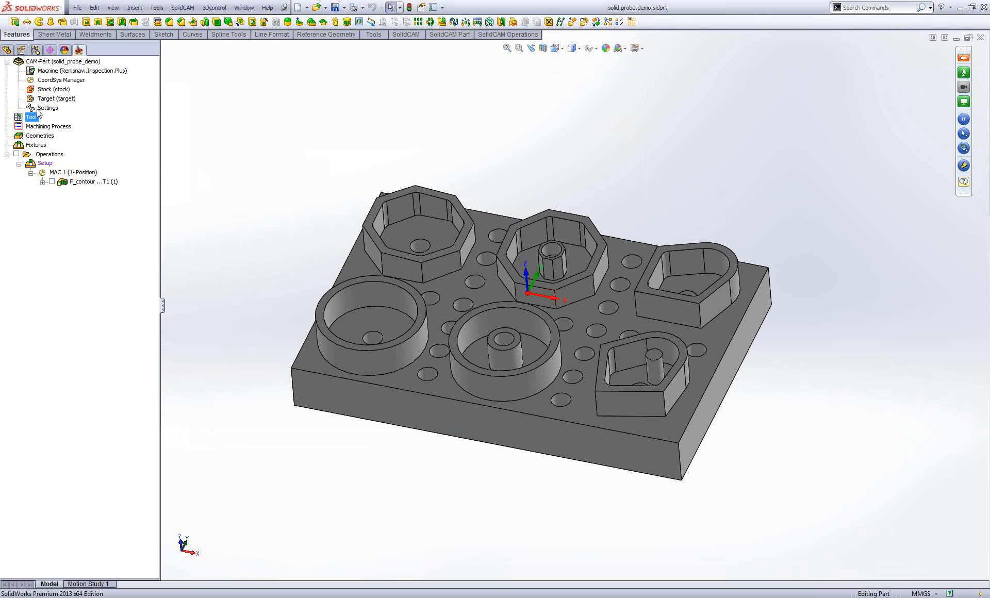
Add a probe tool to the part tool table with a positioning feed of 500 mm/min.
double_click(36, 114)
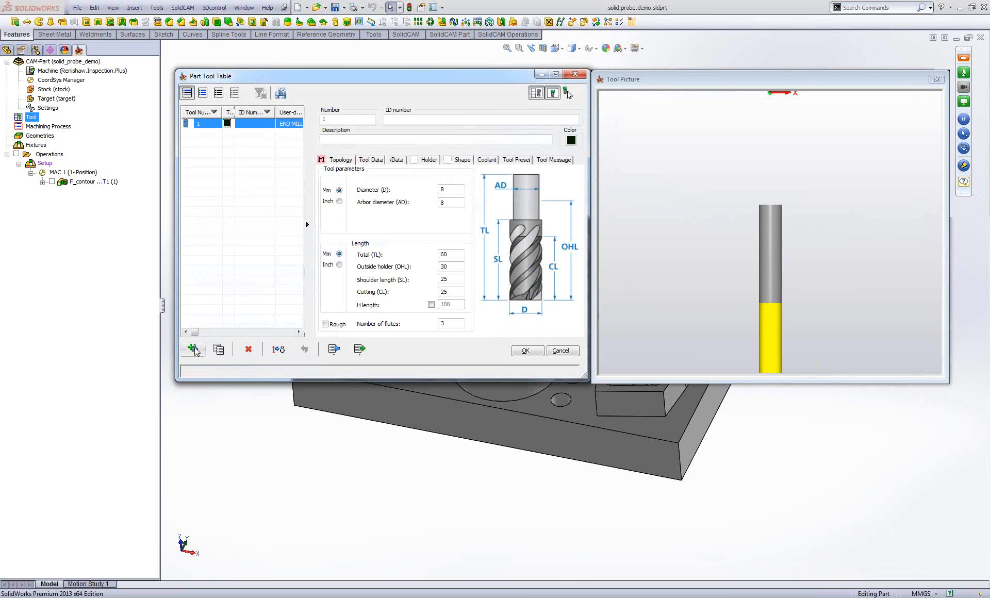
left_click(193, 350)
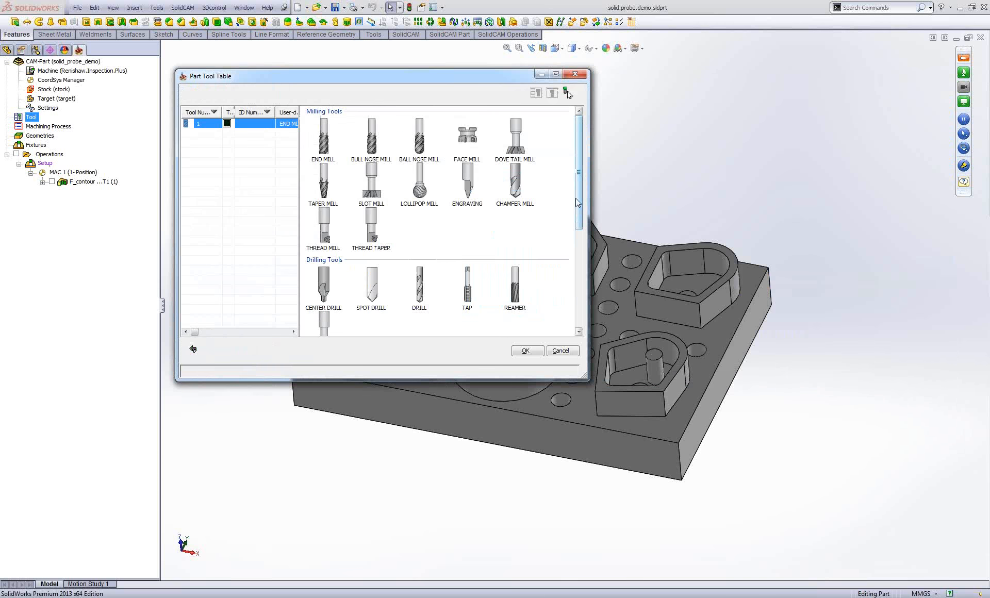
scroll(310, 207, "down", 5)
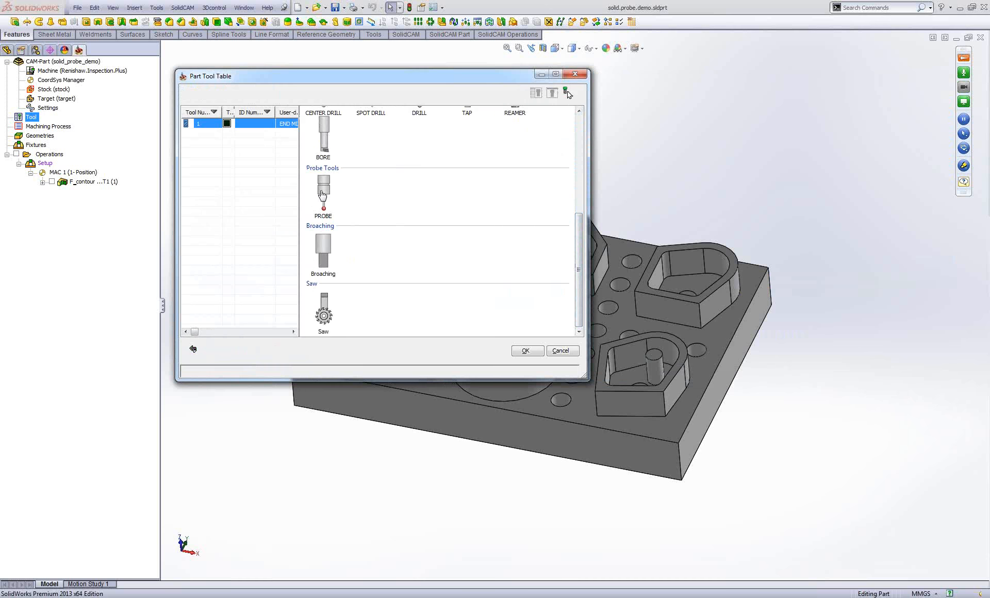
left_click(324, 191)
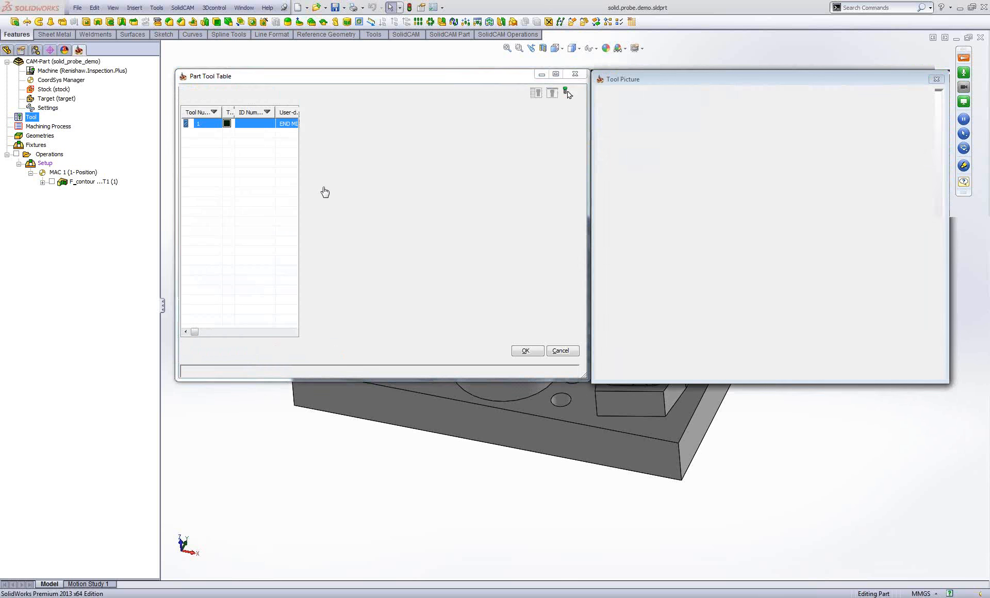
left_click(372, 160)
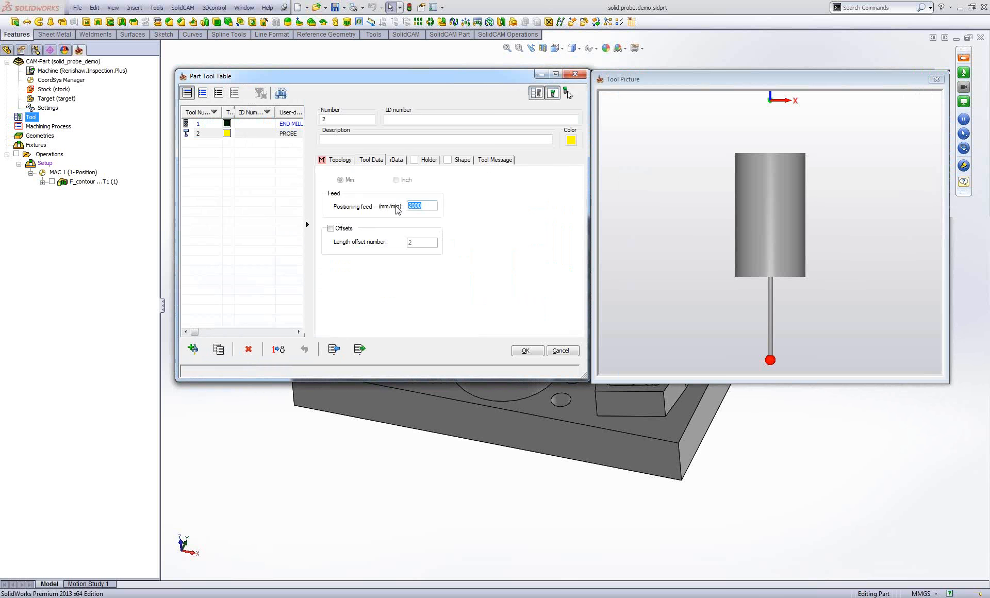
type("500")
left_click(526, 352)
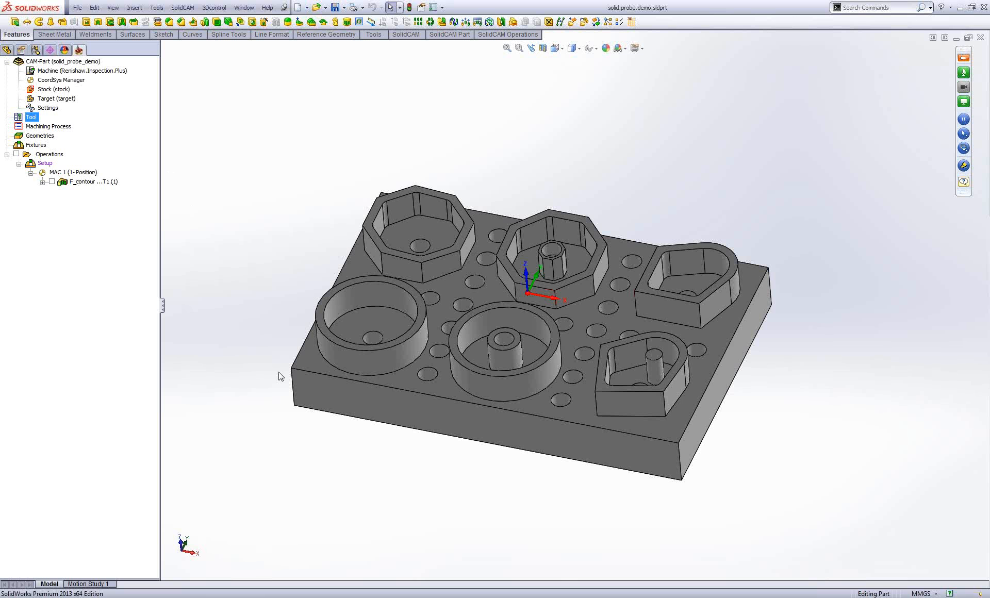
Add a probe operation after the F_contour operation with the Home Position action and the Single point X technology.
left_click(89, 182)
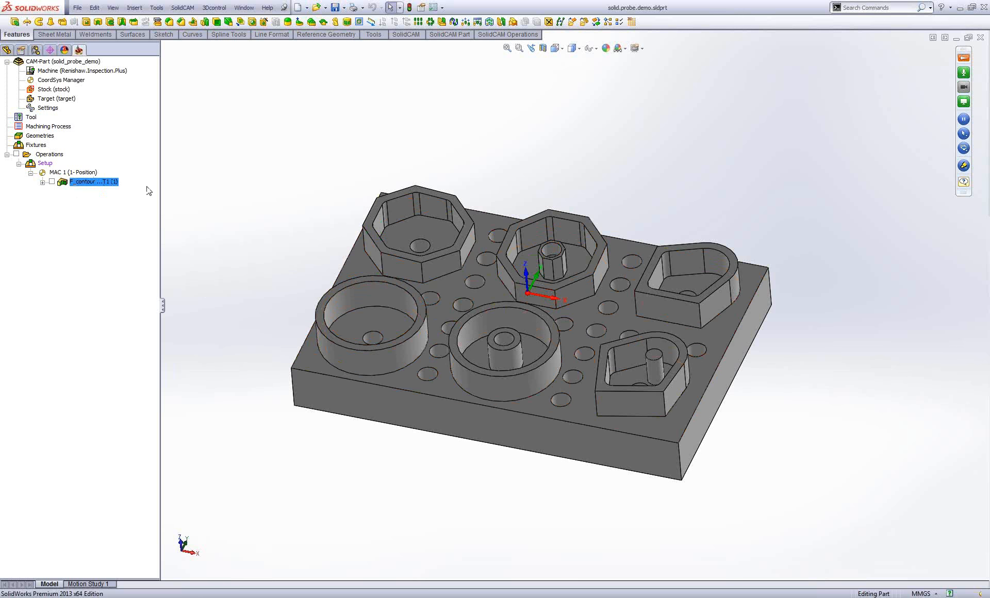
right_click(103, 184)
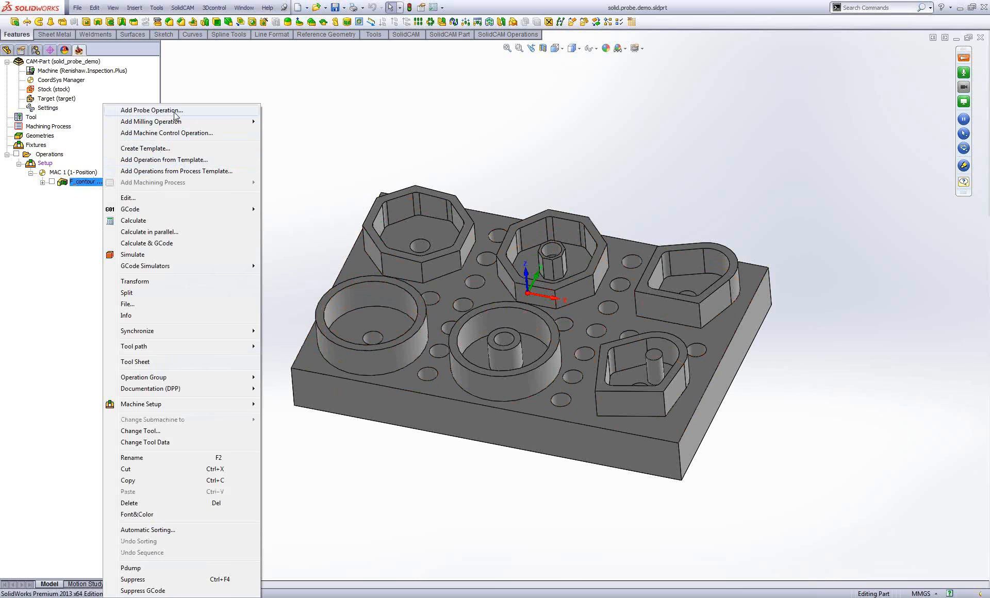
left_click(172, 111)
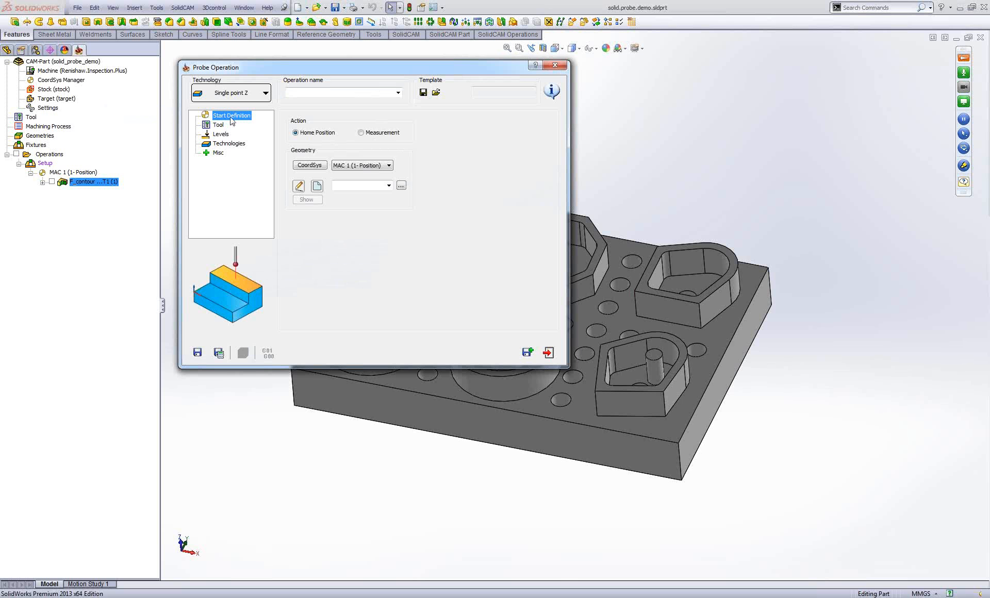
left_click(361, 133)
left_click(296, 132)
left_click(265, 93)
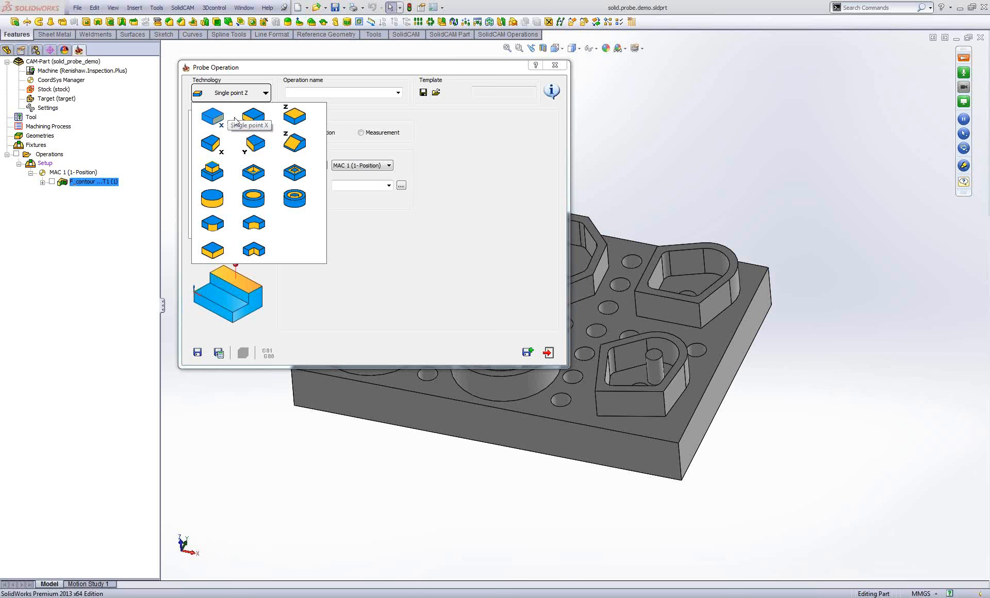
left_click(216, 120)
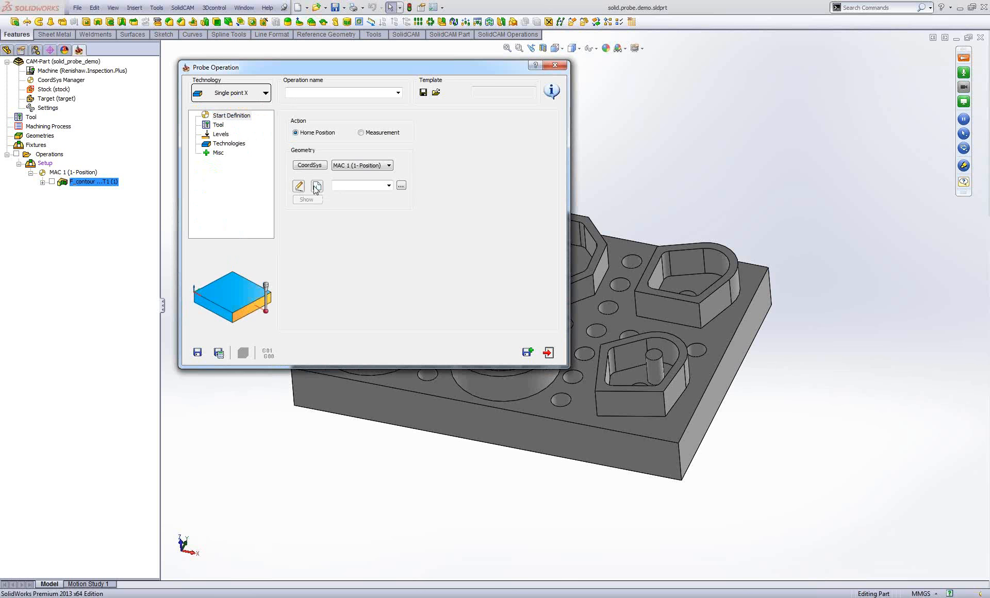
Define a new point geometry named drill by picking a position on the base plate's side face.
left_click(317, 185)
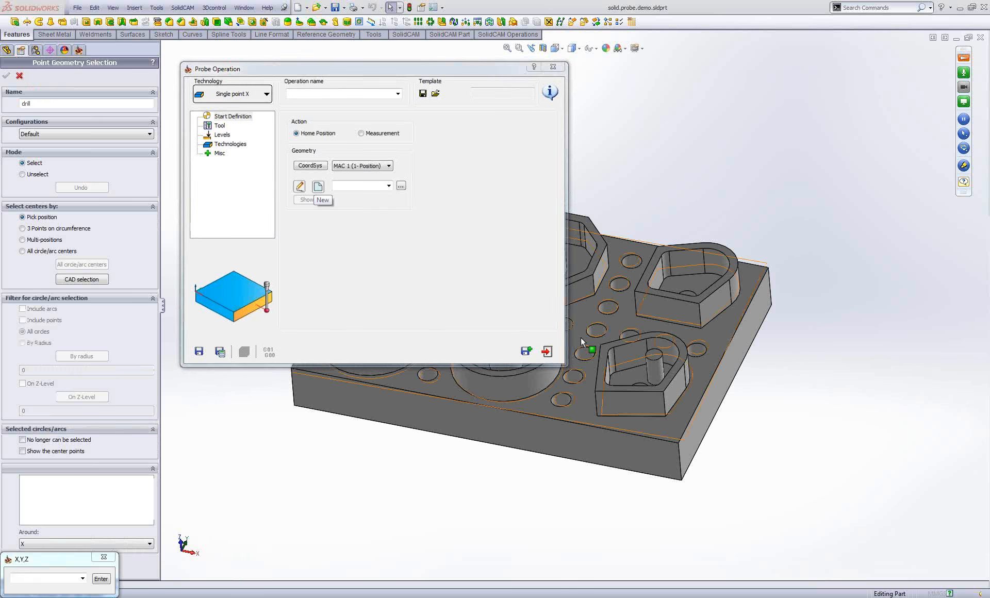
left_click(437, 401)
left_click(6, 75)
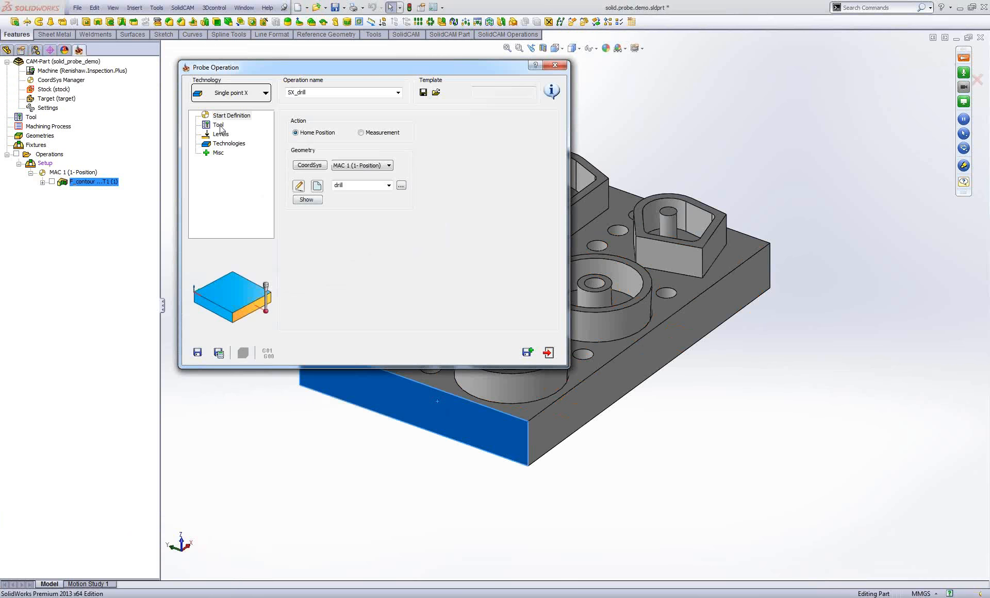
Assign the probe tool to the Single point X operation and show the tool path settings of Tech1.
left_click(221, 126)
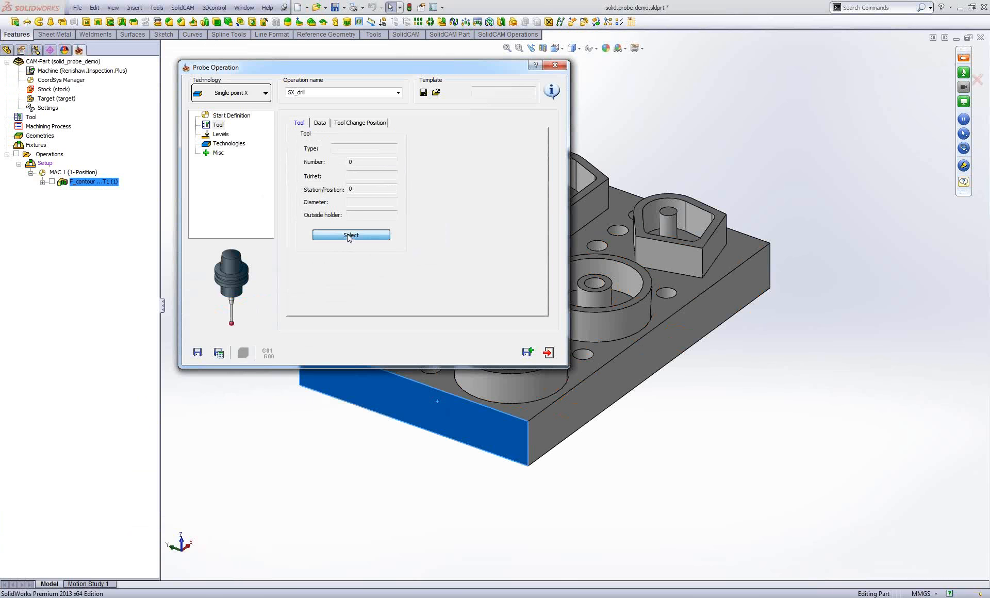
left_click(347, 234)
left_click(528, 352)
left_click(220, 135)
left_click(231, 153)
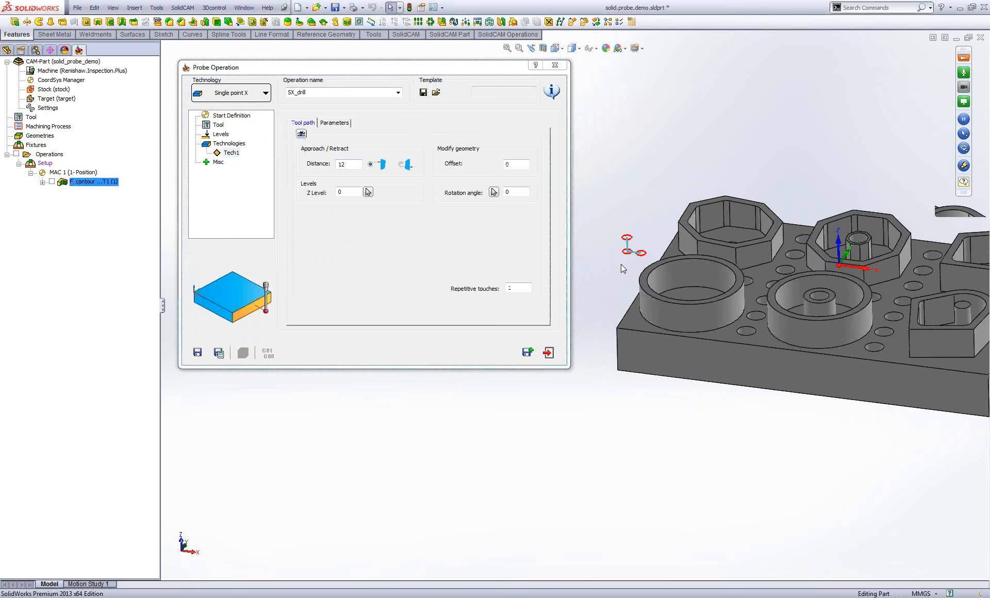
Lower the Z level of the Single point X measurement in stages to -22.
left_click(348, 193)
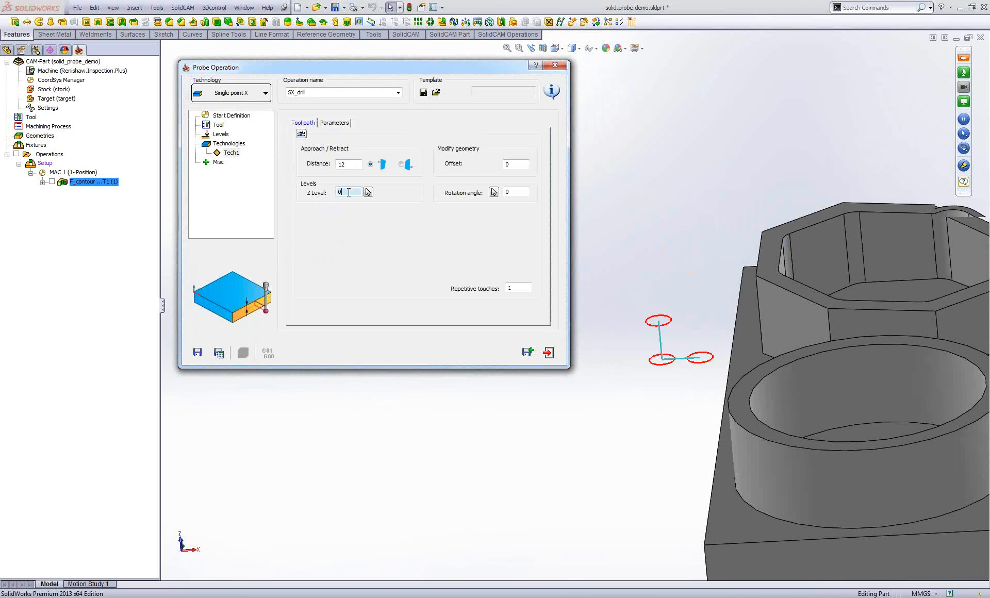
type("-10")
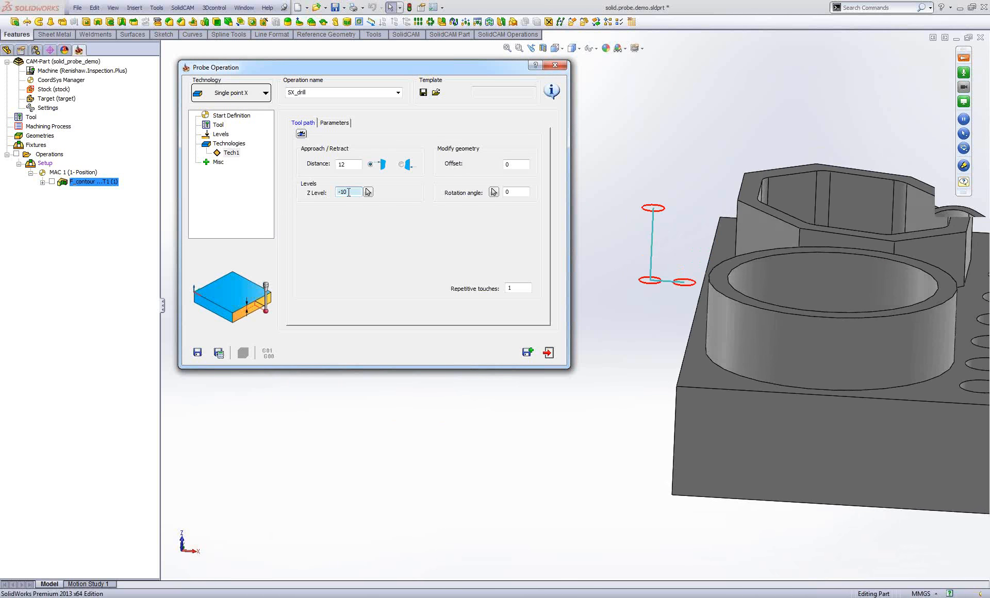
key("BackSpace")
key("BackSpace")
type("20")
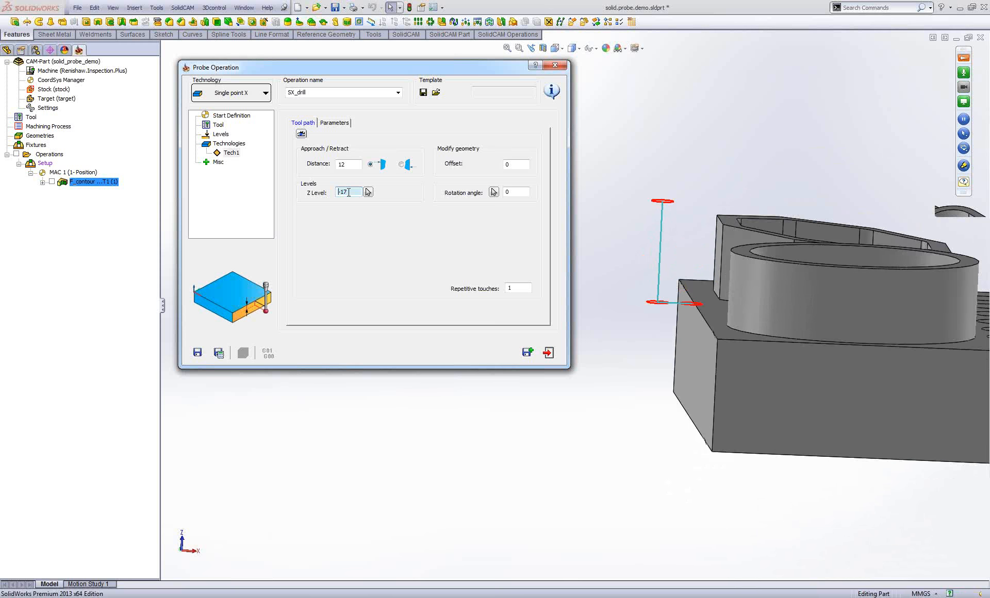
scroll(348, 192, "down", 2)
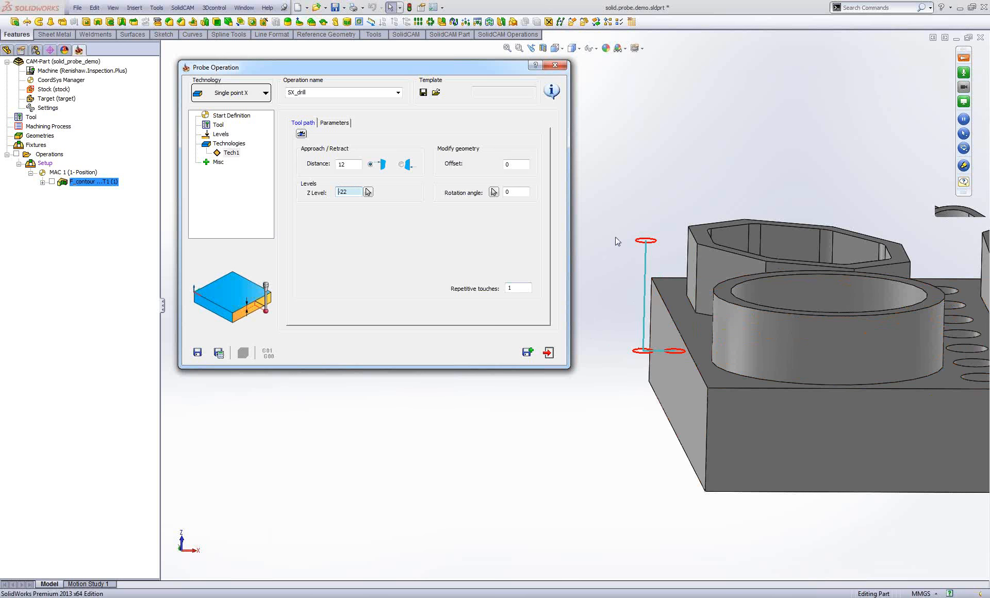
Pick the Z level of the measurement from the base plate's top face and select the value for editing.
left_click(368, 195)
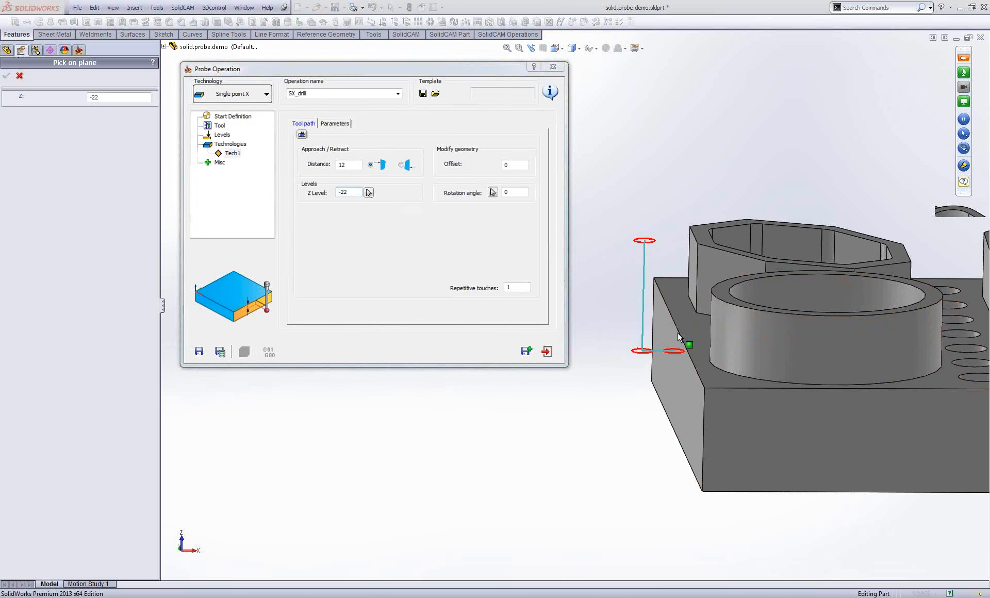
left_click(6, 76)
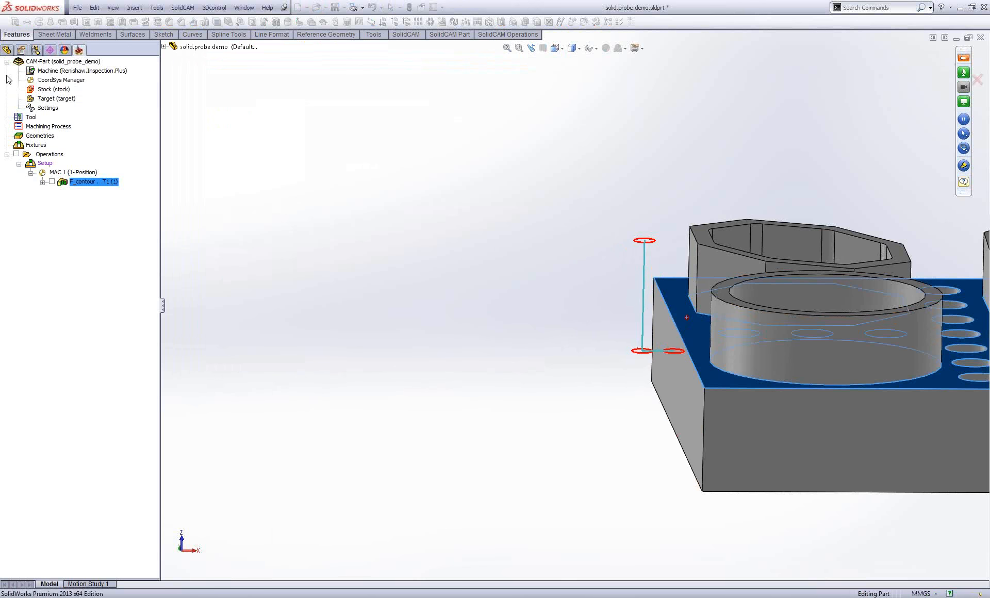
double_click(351, 195)
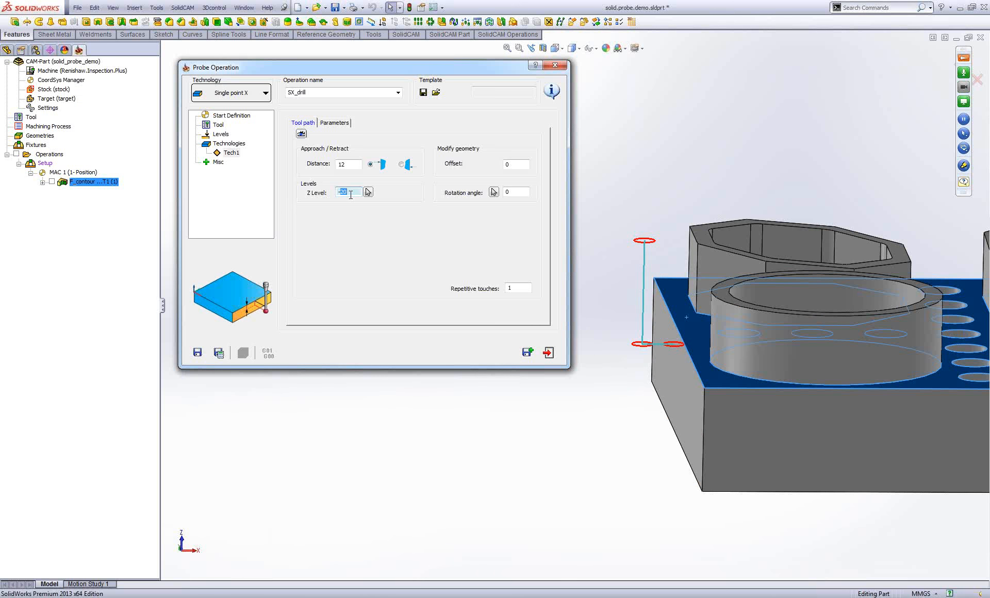
left_click(351, 193)
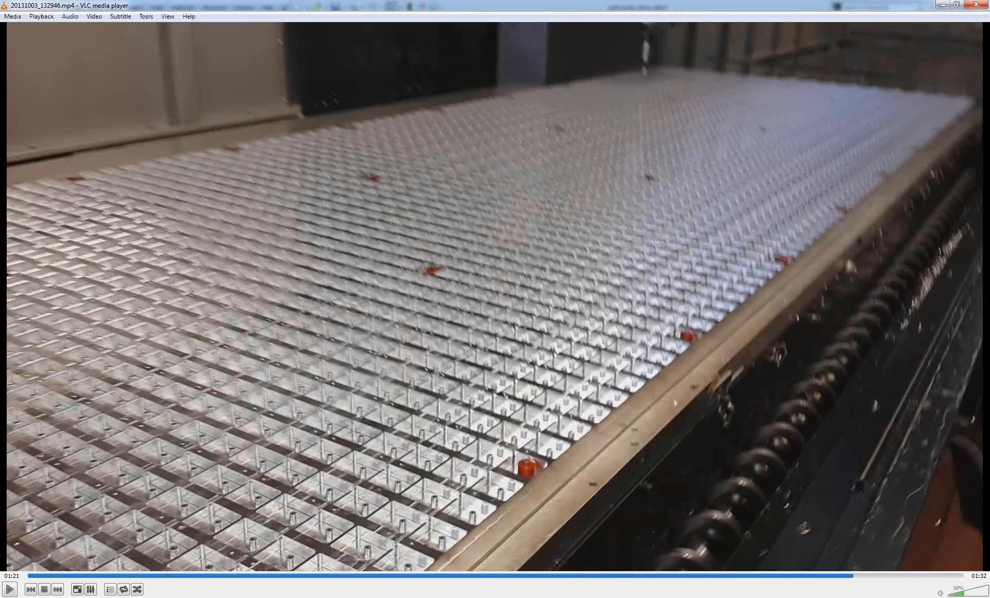
Return from the video player to SolidWorks and add a Single point X probe operation using the existing drill geometry.
left_click(943, 7)
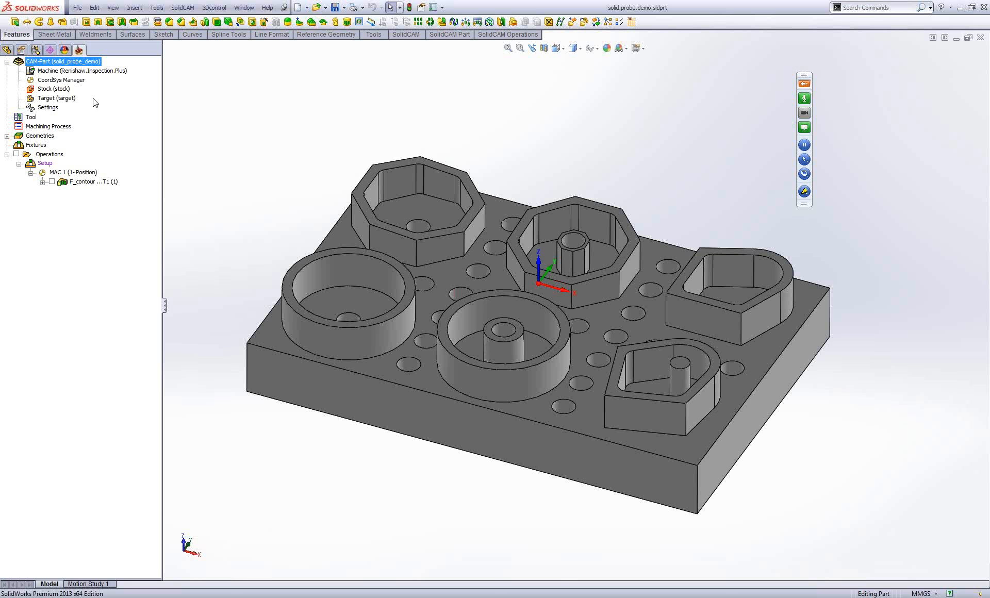
right_click(52, 155)
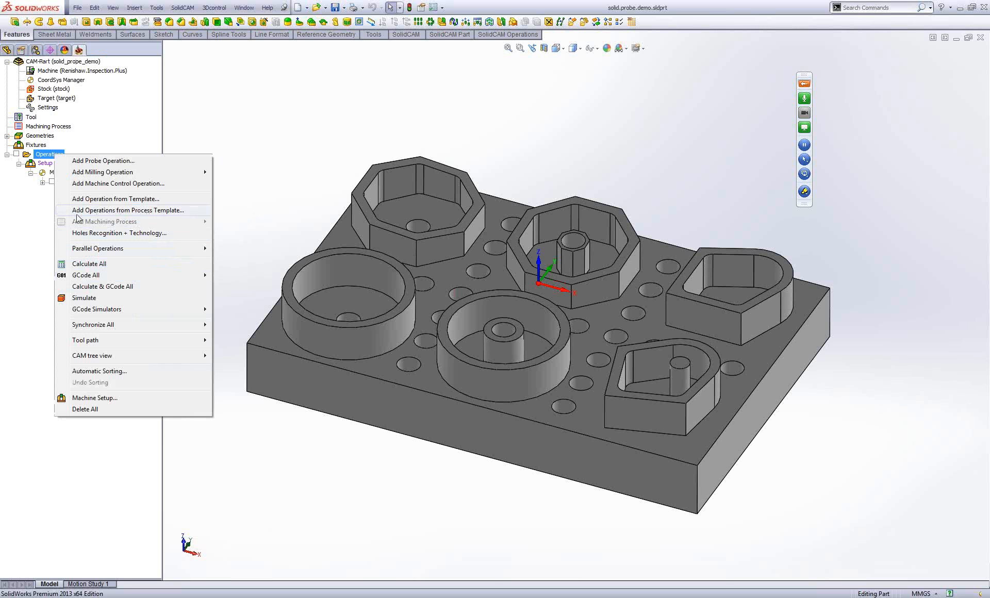
left_click(121, 161)
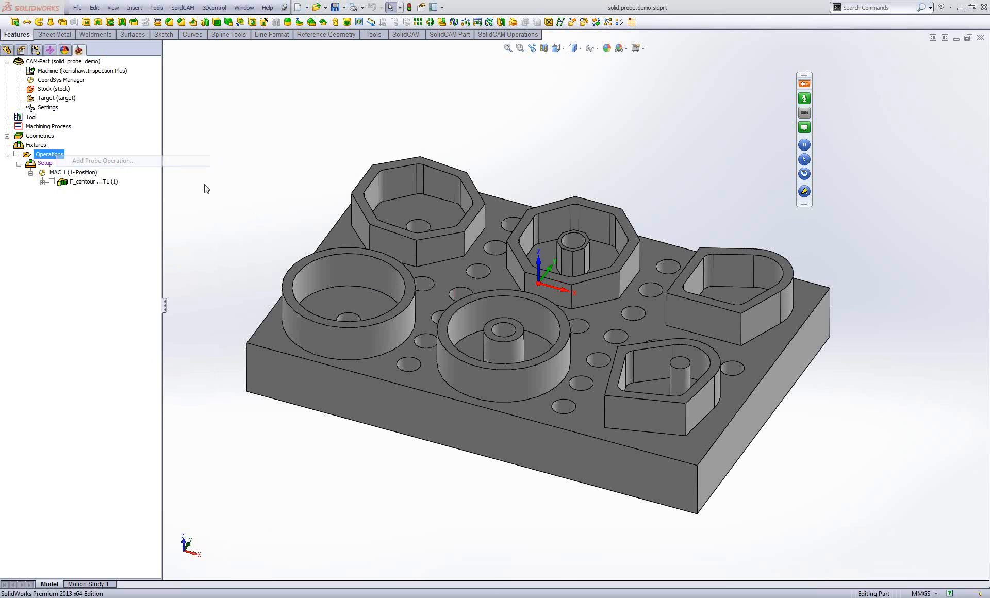
left_click(233, 94)
left_click(219, 124)
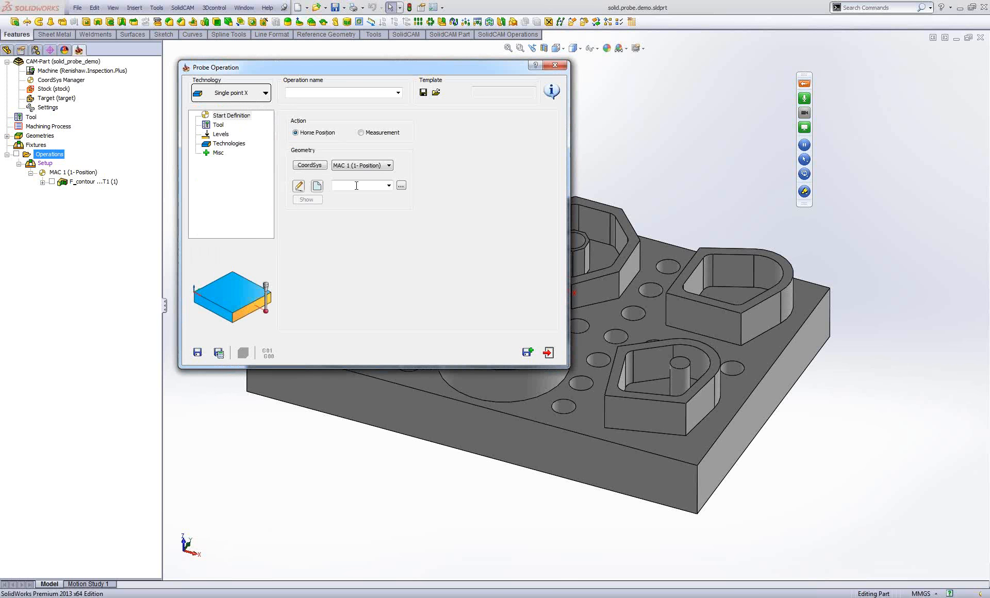
left_click(390, 186)
left_click(375, 195)
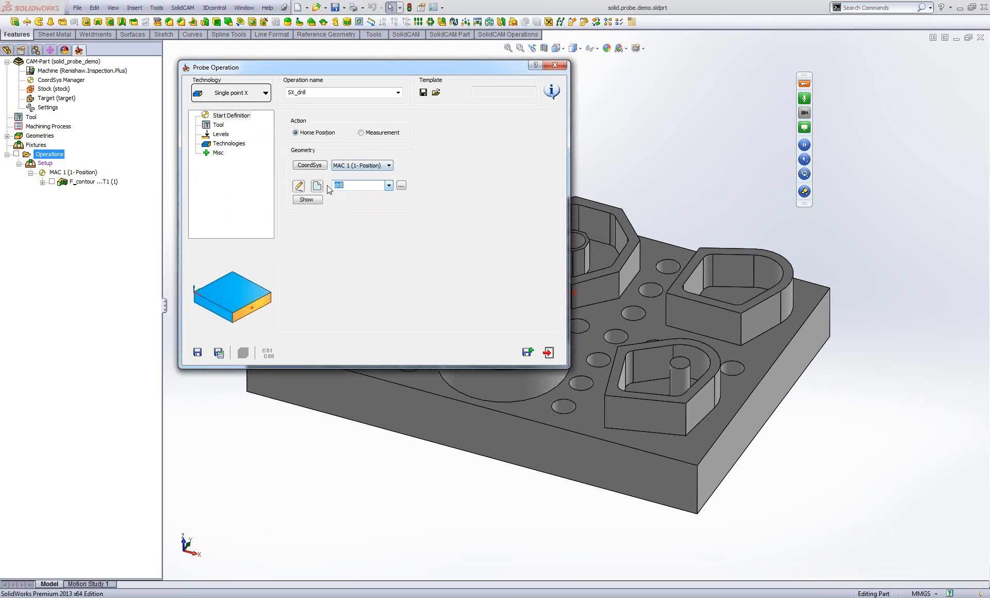
left_click(316, 188)
Assign probe tool number 2 to the new Single point X operation.
left_click(217, 125)
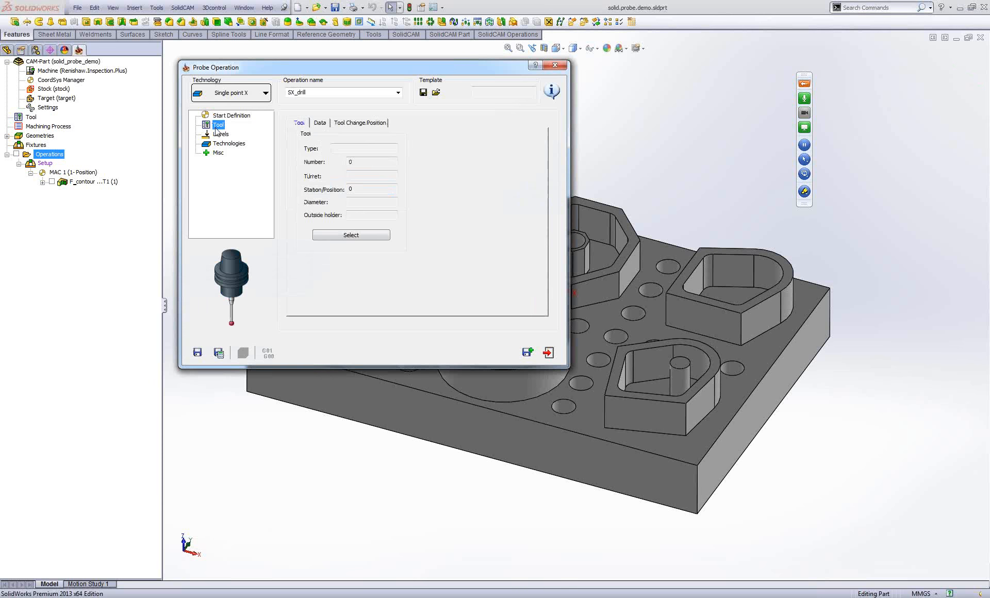
left_click(355, 235)
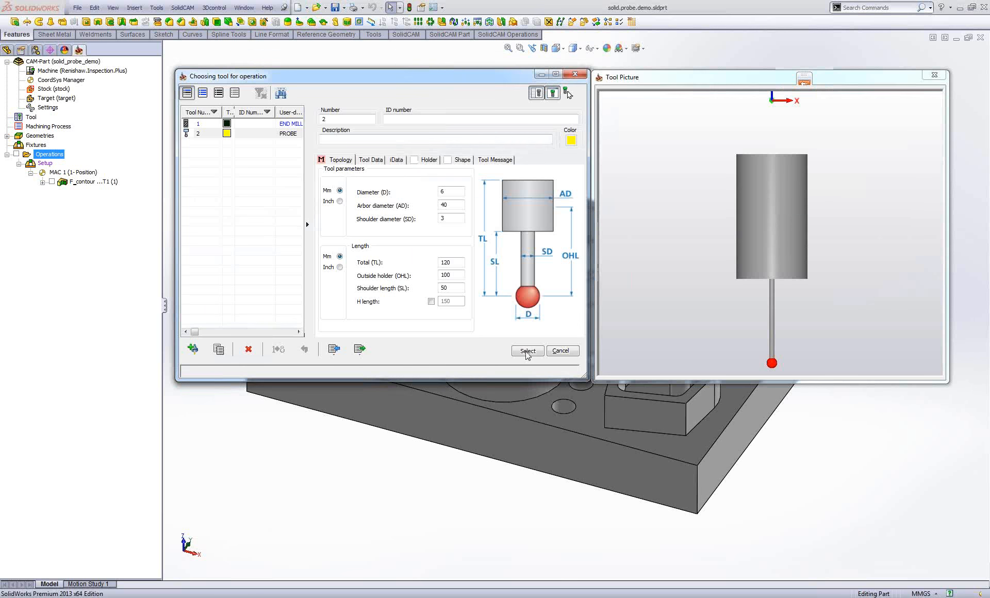
left_click(526, 351)
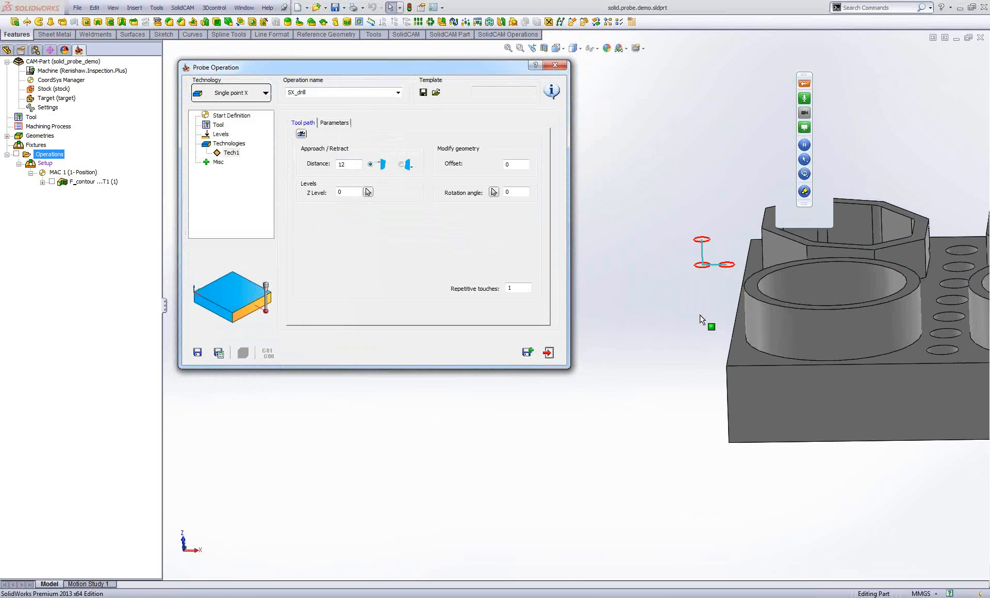
Set the Z level of the measurement to -23 and the approach/retract distance to 13.
left_click(348, 193)
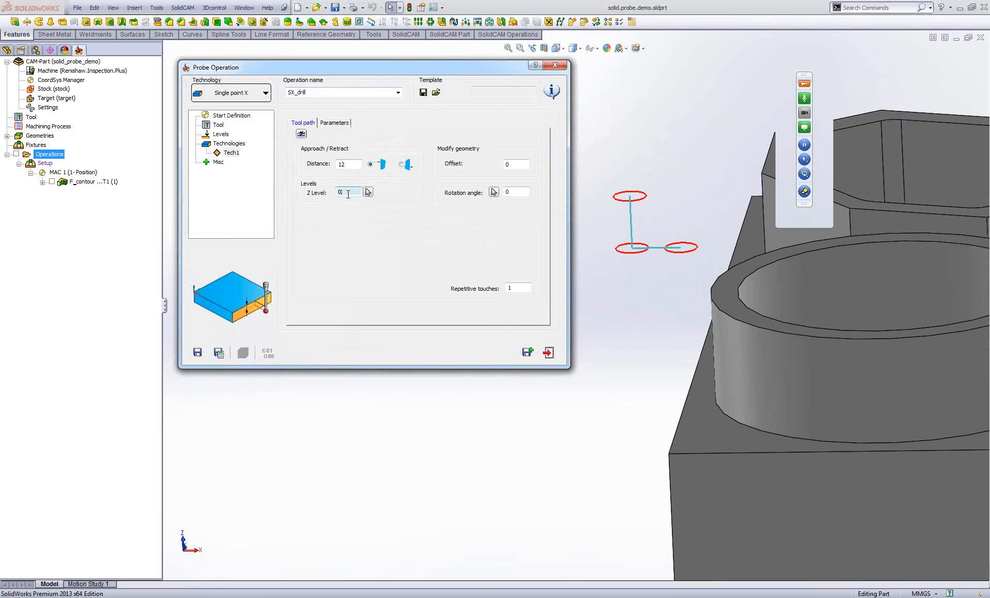
type("-17")
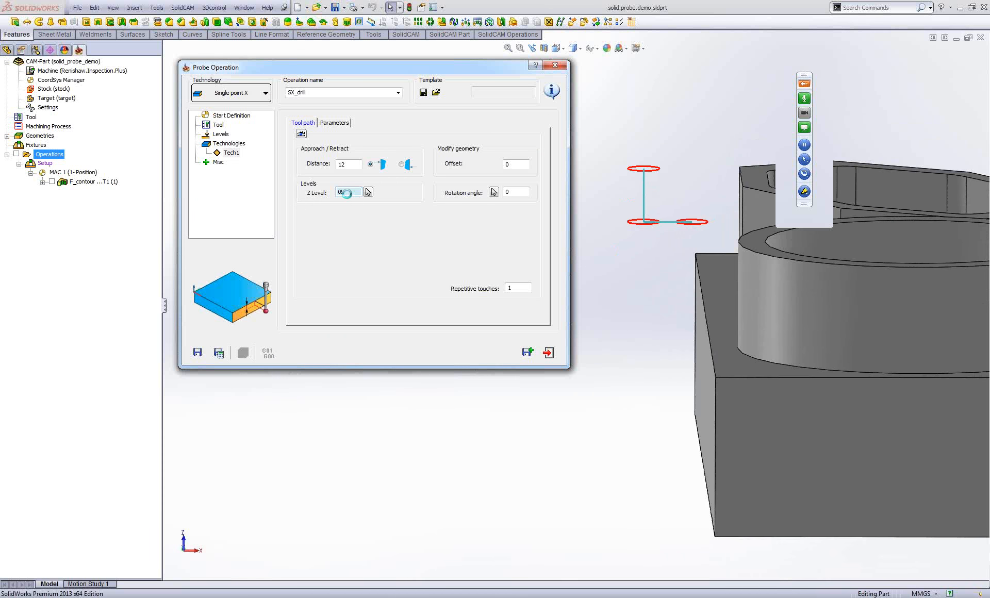
scroll(348, 195, "down", 3)
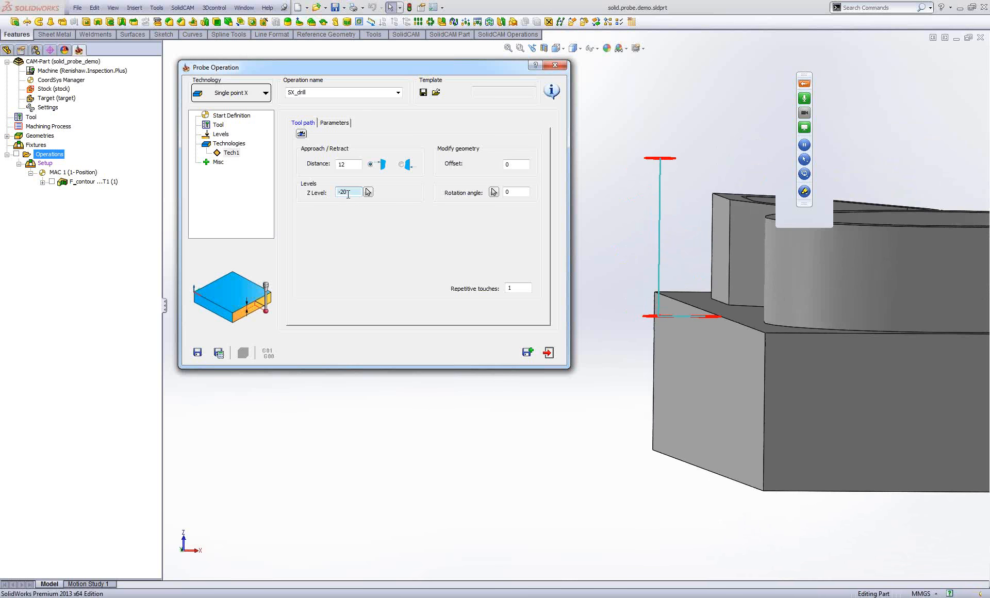
scroll(348, 195, "down", 2)
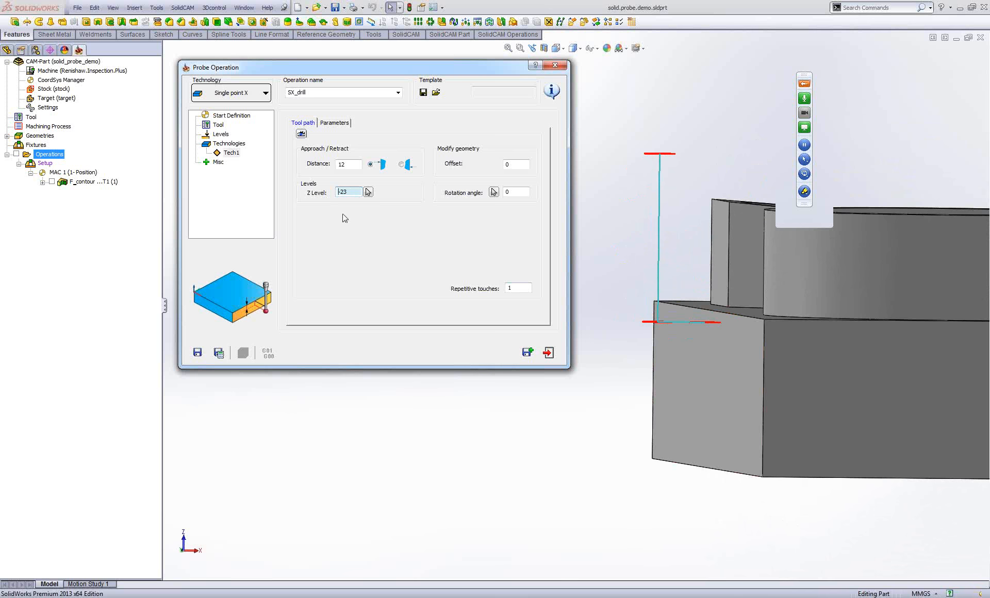
middle_click_drag(682, 336, 683, 335)
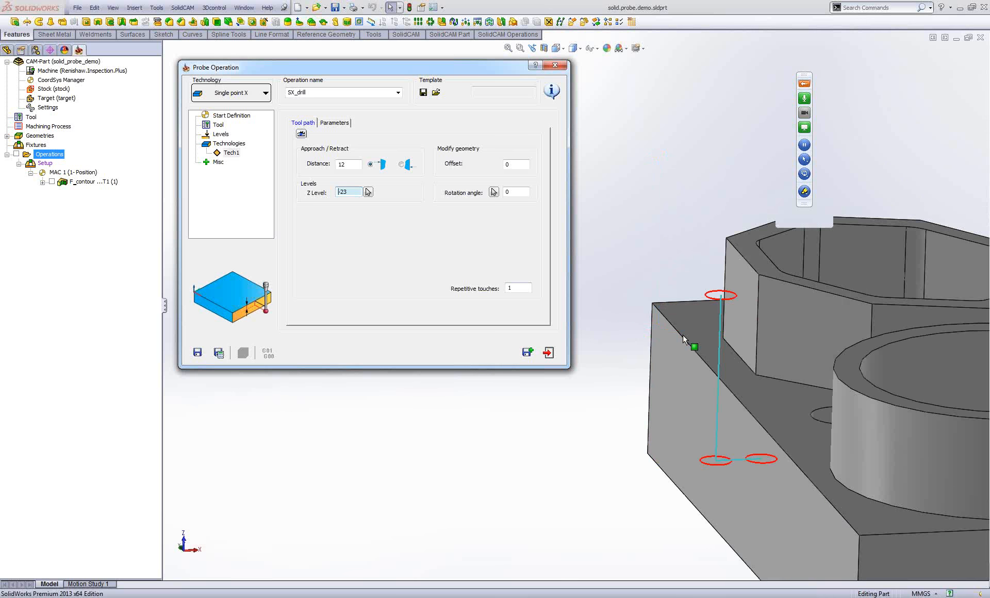
scroll(683, 336, "up", 4)
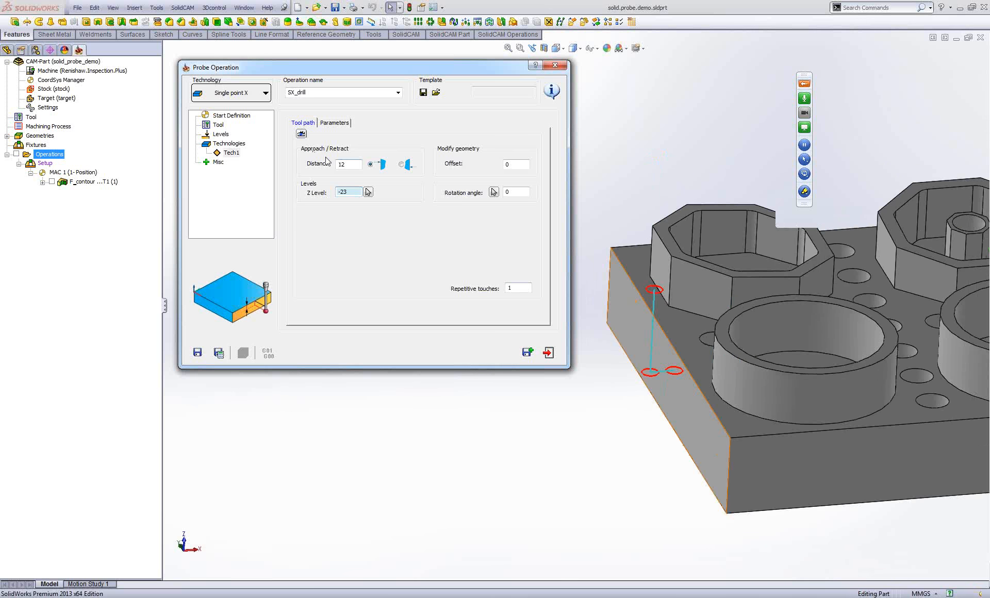
double_click(347, 163)
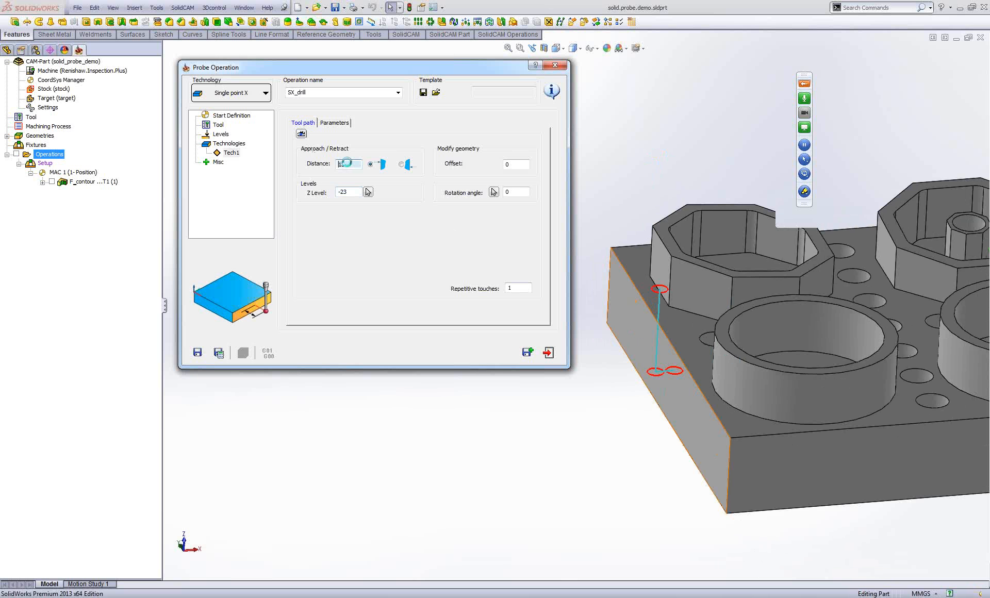
type("13")
Try different geometry offsets such as -2 on the probed point and return the offset to 0.
left_click(525, 164)
middle_click_drag(692, 406, 765, 410)
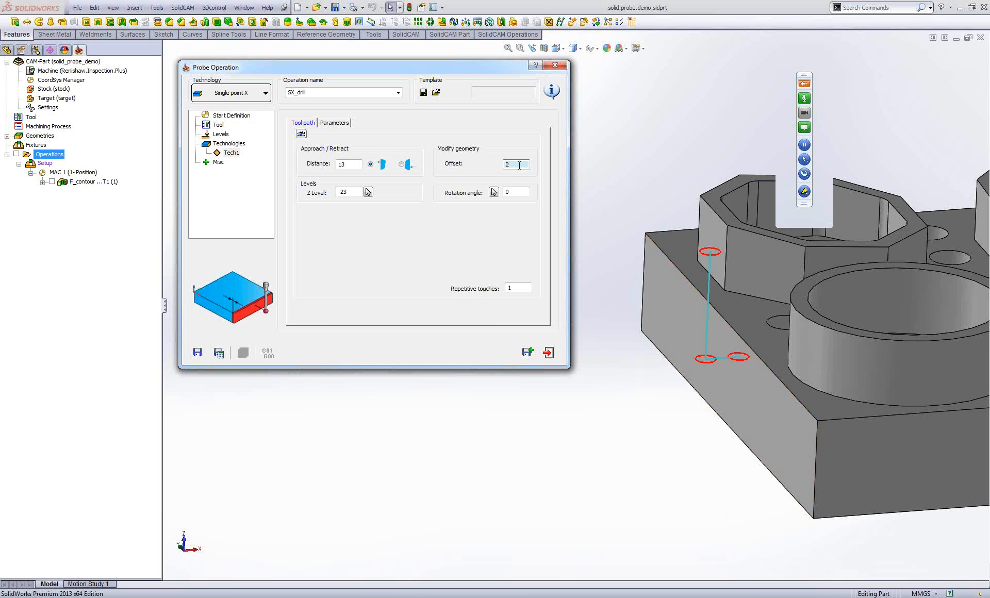
type("-2")
scroll(519, 158, "up", 7)
scroll(519, 159, "down", 6)
scroll(519, 159, "up", 2)
scroll(518, 158, "down", 1)
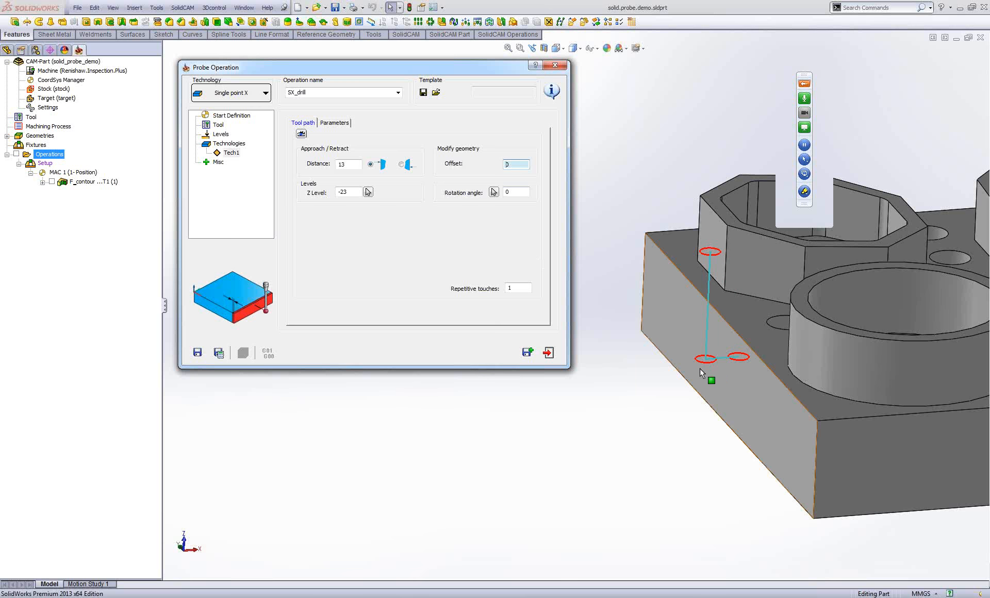
middle_click_drag(712, 367, 712, 367)
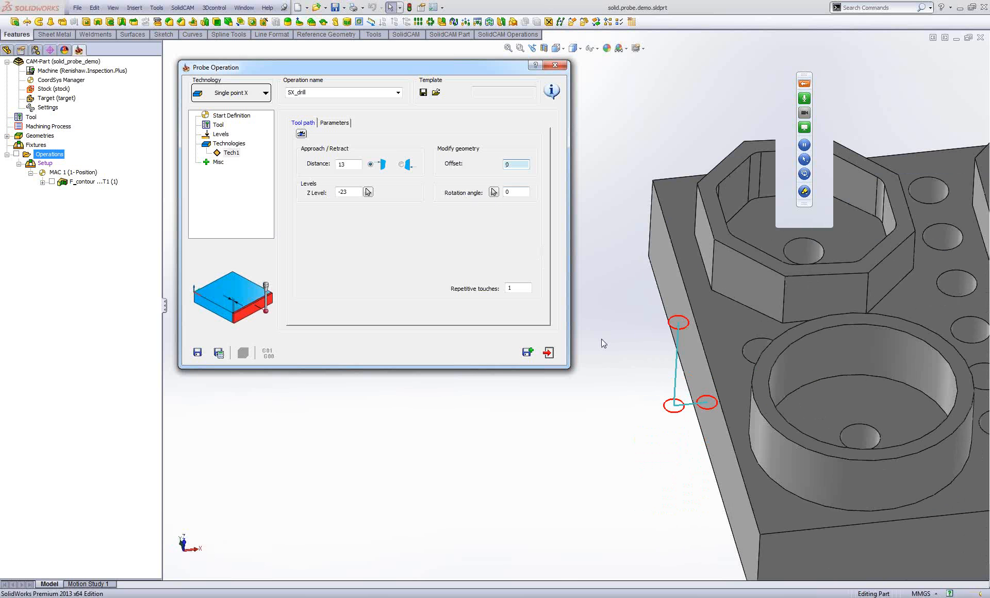
Try a rotation angle of 2 on the geometry of the Single point X operation.
left_click(517, 191)
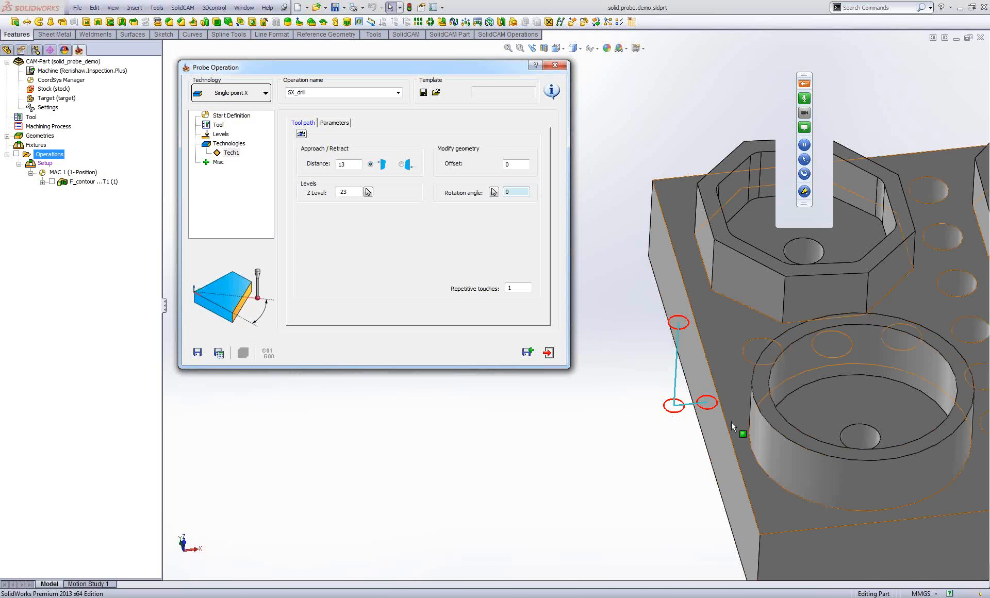
scroll(515, 196, "down", 20)
scroll(515, 195, "up", 20)
scroll(523, 192, "down", 5)
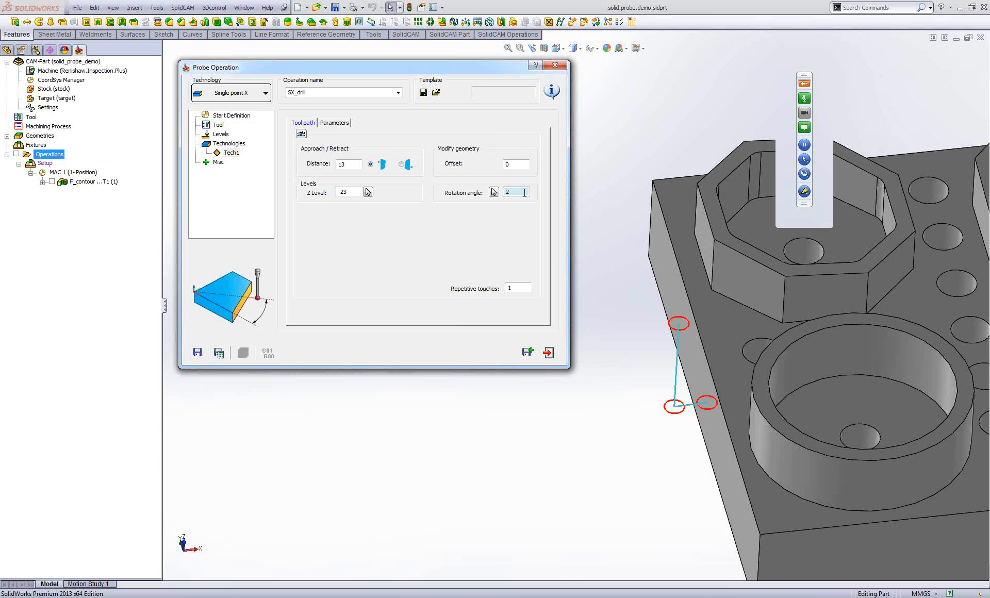
Try taking the rotation angle from the octagonal boss's slanted face, and return the rotation angle to 0.
left_click(747, 282)
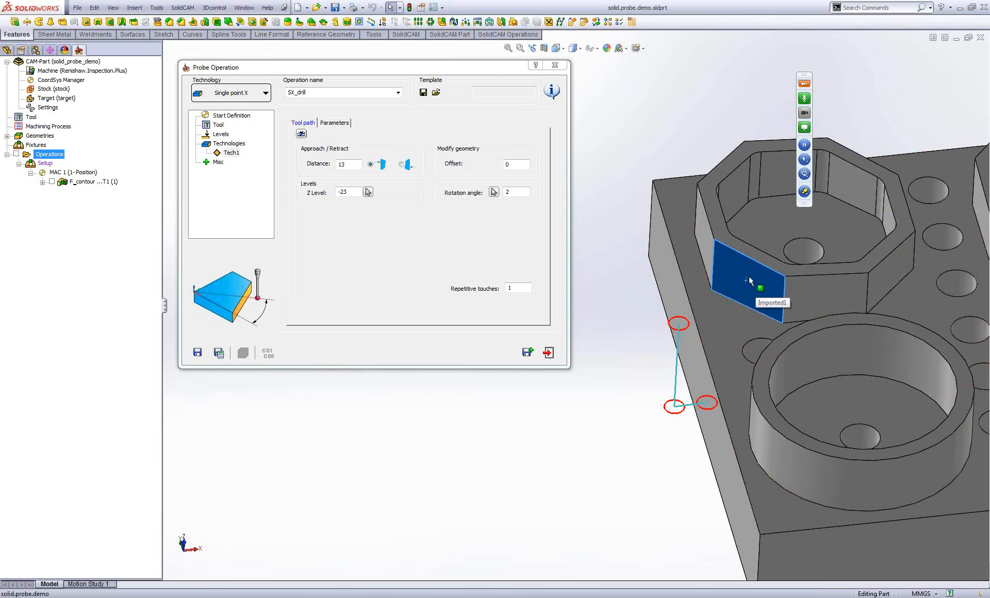
double_click(523, 193)
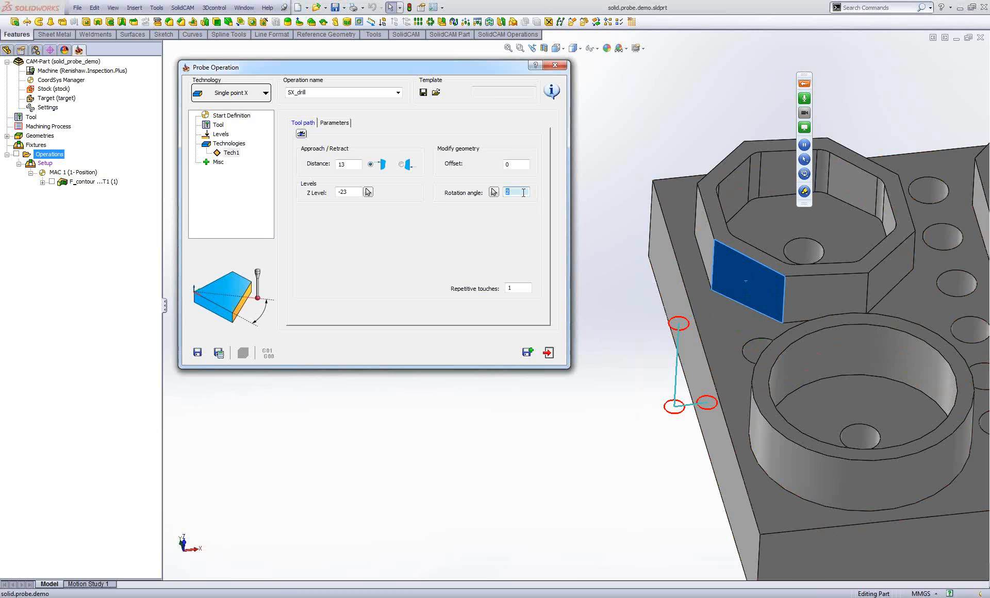
left_click(494, 193)
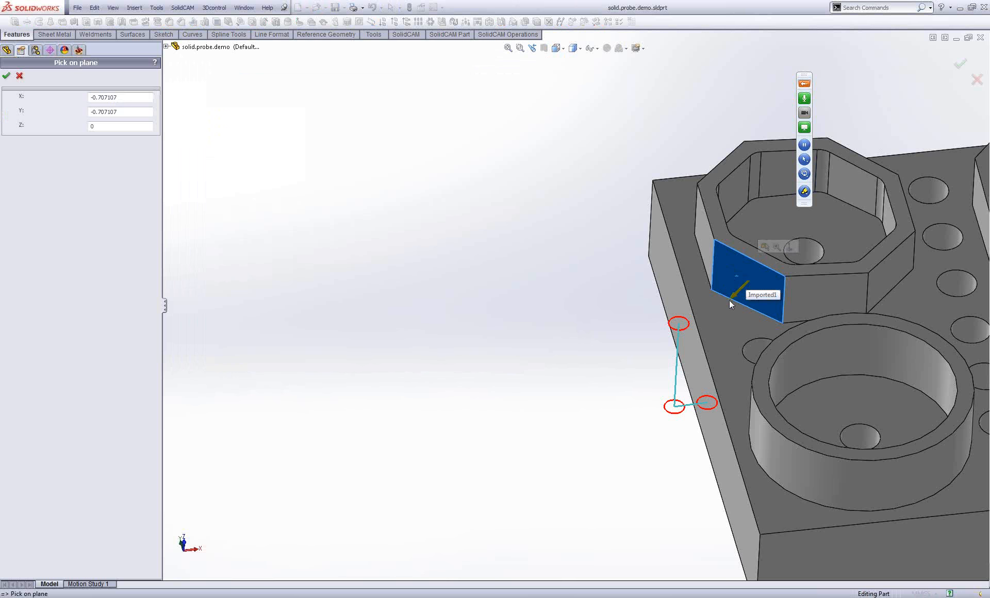
left_click(6, 78)
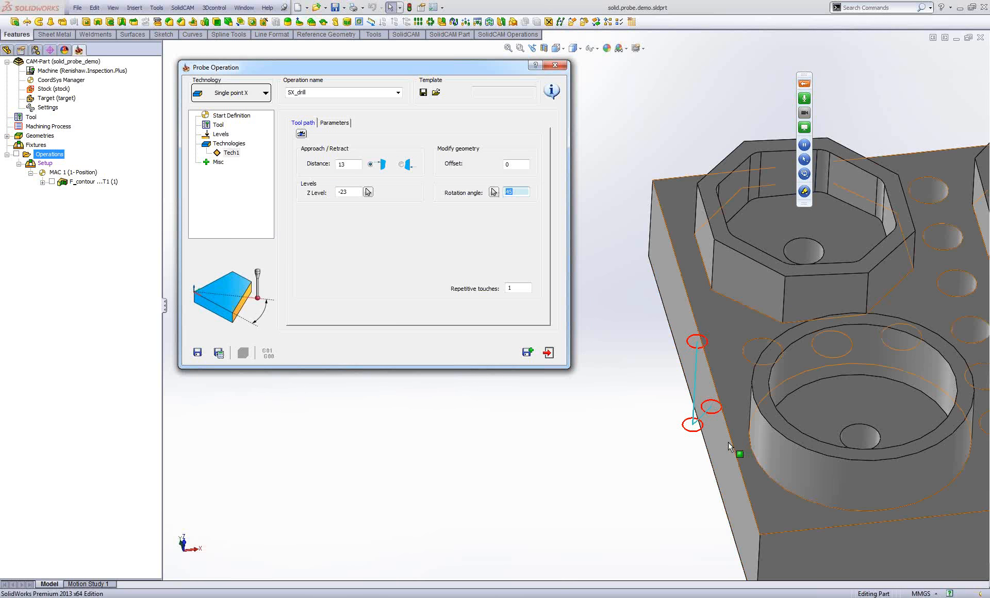
mouse_move(708, 423)
middle_mouse_down()
mouse_move(694, 393)
mouse_move(695, 427)
mouse_move(695, 417)
middle_mouse_up()
type("0")
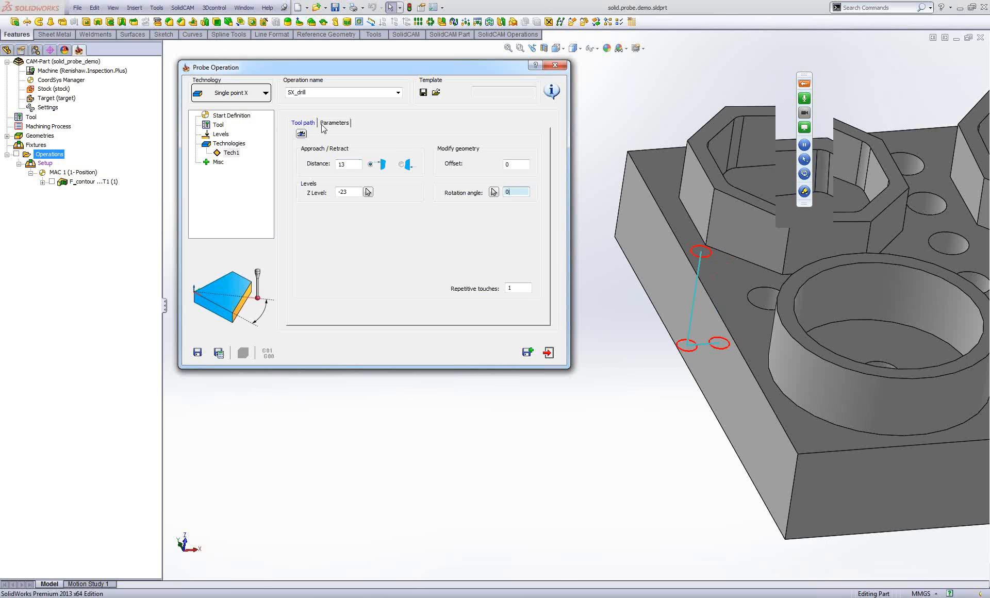
Check the cycle parameters of the Single point X operation and save and calculate it.
left_click(345, 126)
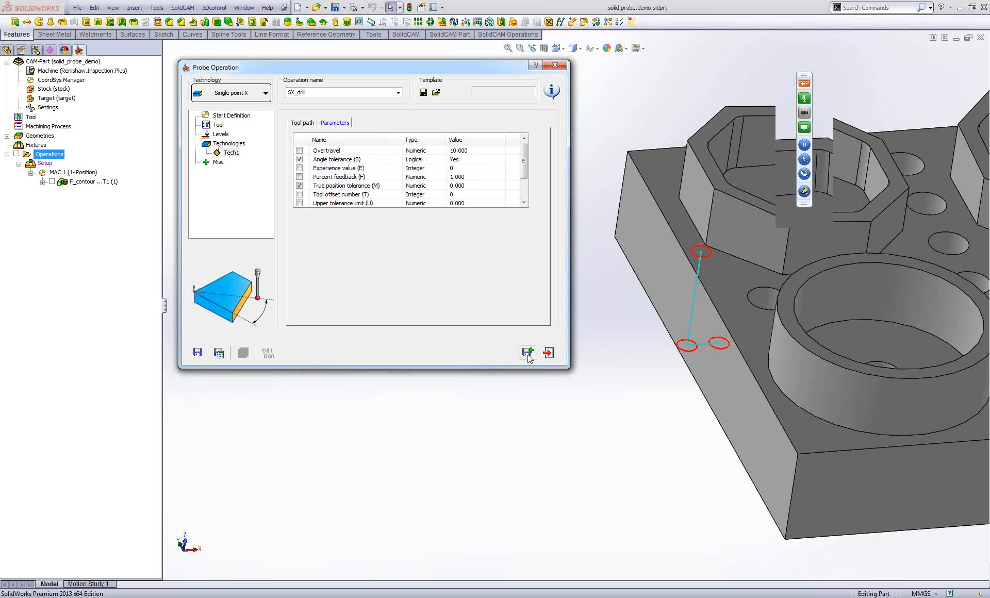
left_click(225, 358)
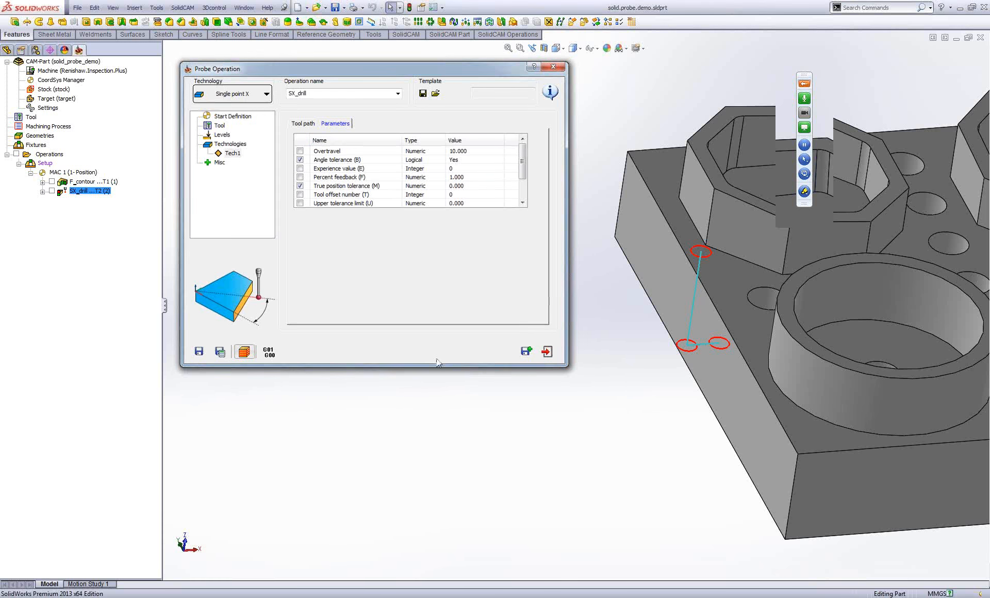
Simulate the SX_drill operation step by step on the model and exit the simulation.
left_click(87, 555)
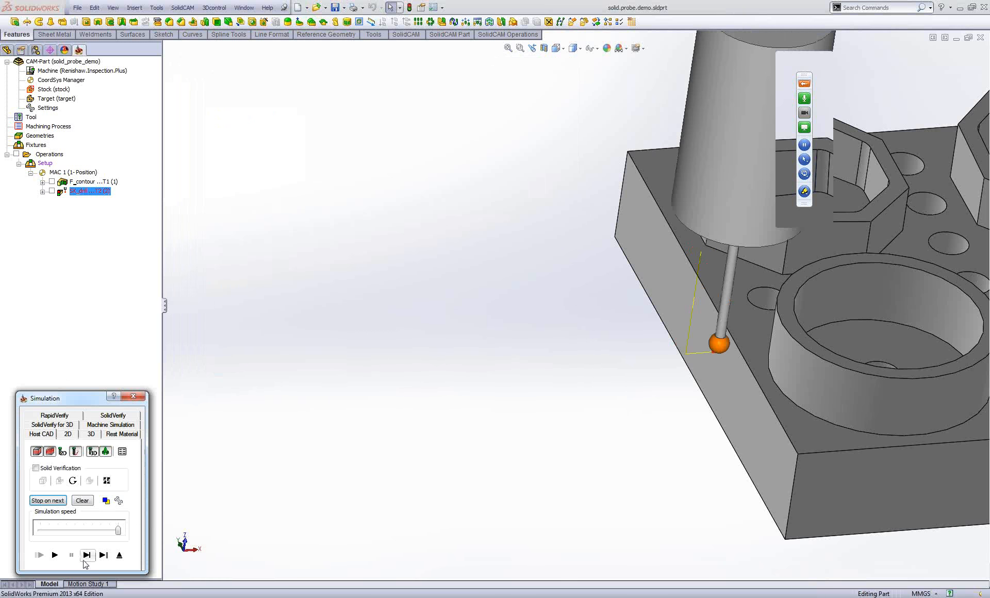
left_click(86, 555)
scroll(361, 330, "up", 2)
mouse_move(382, 351)
middle_mouse_down()
mouse_move(356, 306)
mouse_move(431, 336)
mouse_move(218, 436)
mouse_move(447, 308)
mouse_move(300, 418)
mouse_move(373, 342)
mouse_move(288, 402)
mouse_move(355, 338)
mouse_move(486, 375)
mouse_move(437, 387)
mouse_move(387, 341)
middle_mouse_up()
left_click(87, 556)
left_click(121, 557)
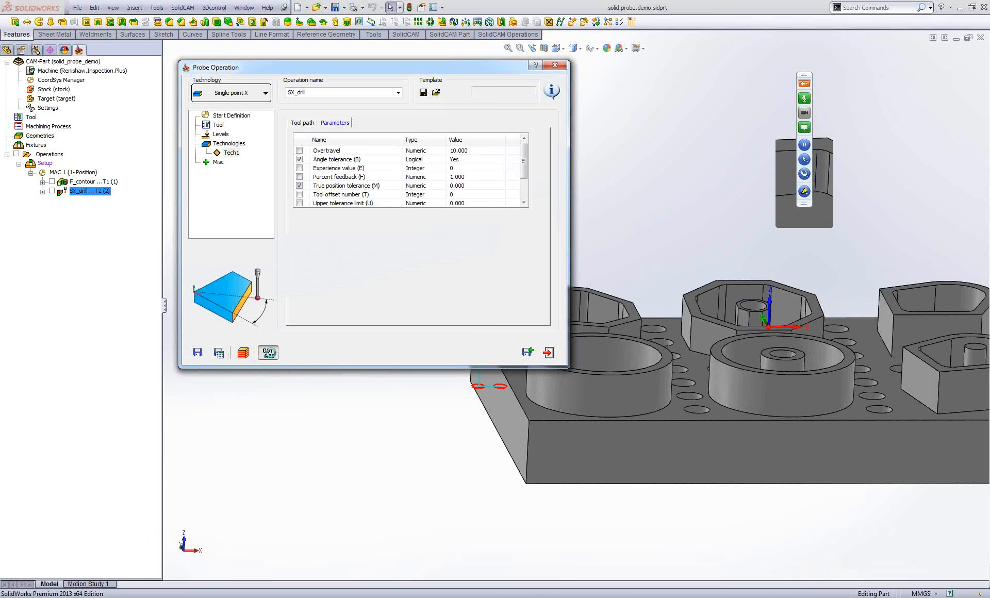
Generate the G-code for SX_drill and read its probe tool change, height offset and G65 P9832 lines.
left_click(268, 353)
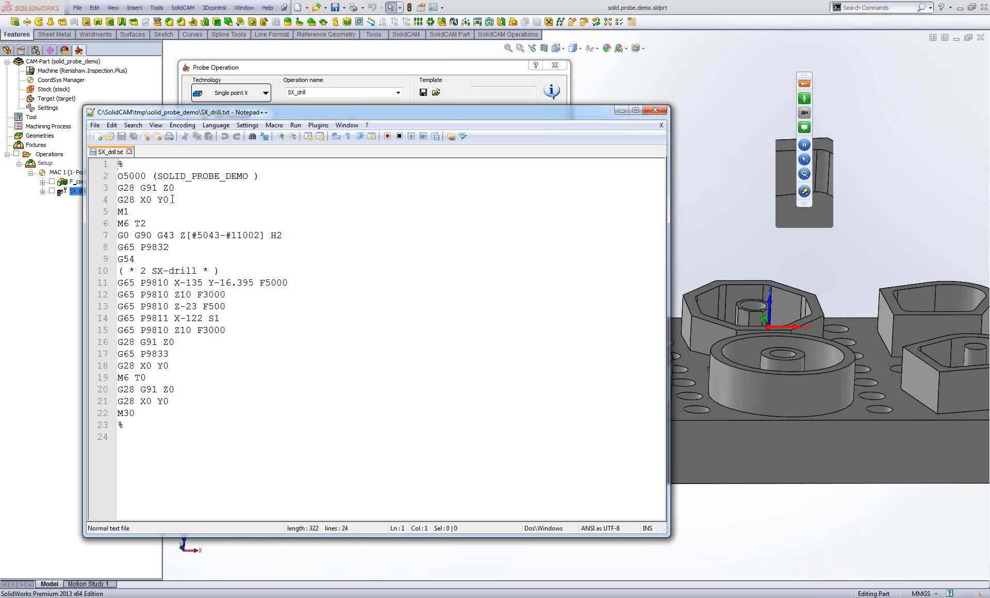
left_click_drag(156, 225, 113, 223)
left_click(175, 235)
left_click_drag(175, 235, 283, 236)
left_click_drag(170, 247, 118, 248)
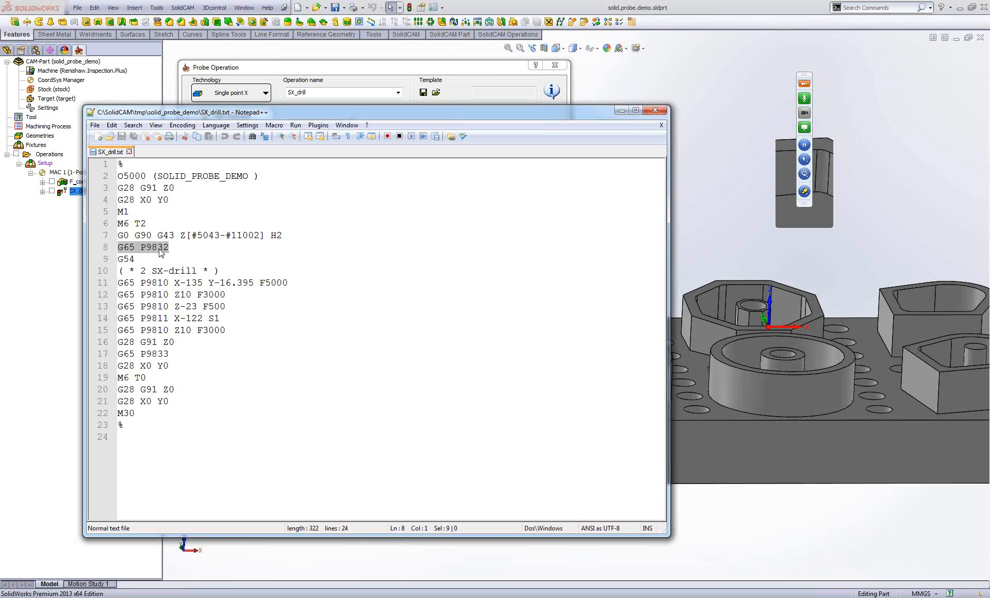
Examine the P9810 positioning moves and the P9811 measuring line in the G-code, comparing them with the probed side of the part.
left_click_drag(118, 283, 295, 283)
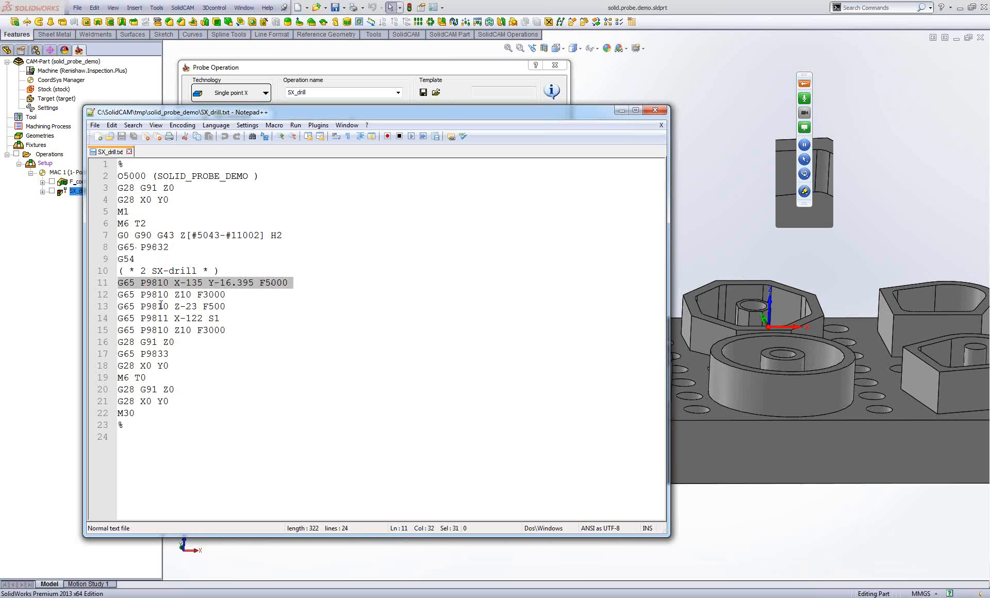
left_click_drag(174, 295, 198, 308)
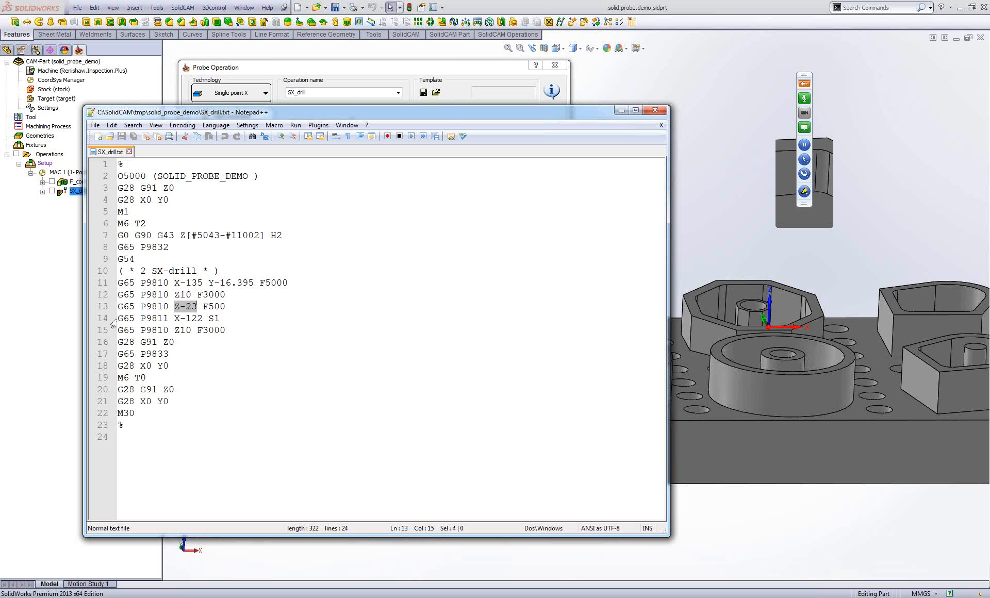
left_click_drag(115, 323, 221, 321)
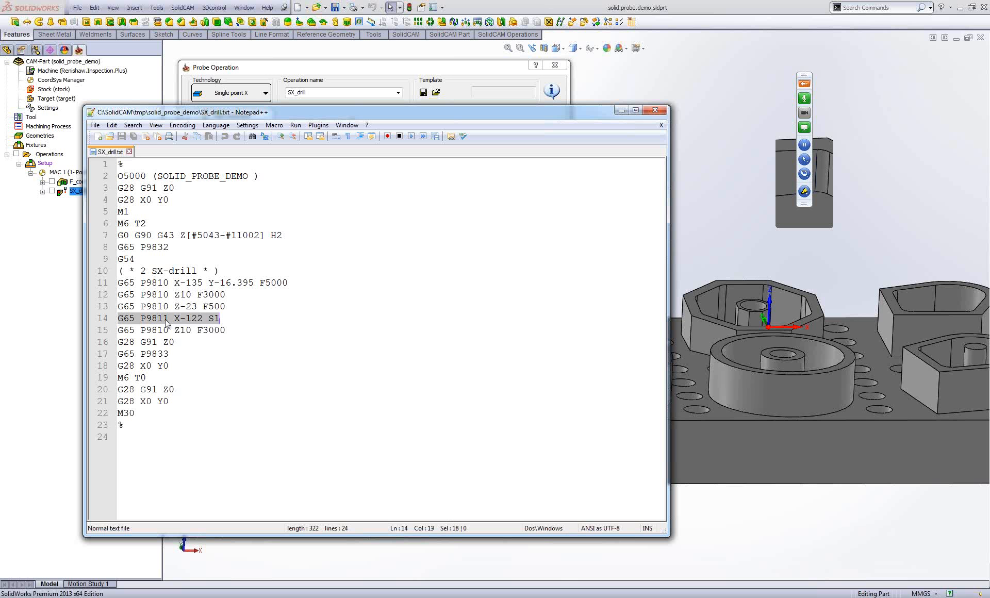
middle_click_drag(570, 404, 651, 420)
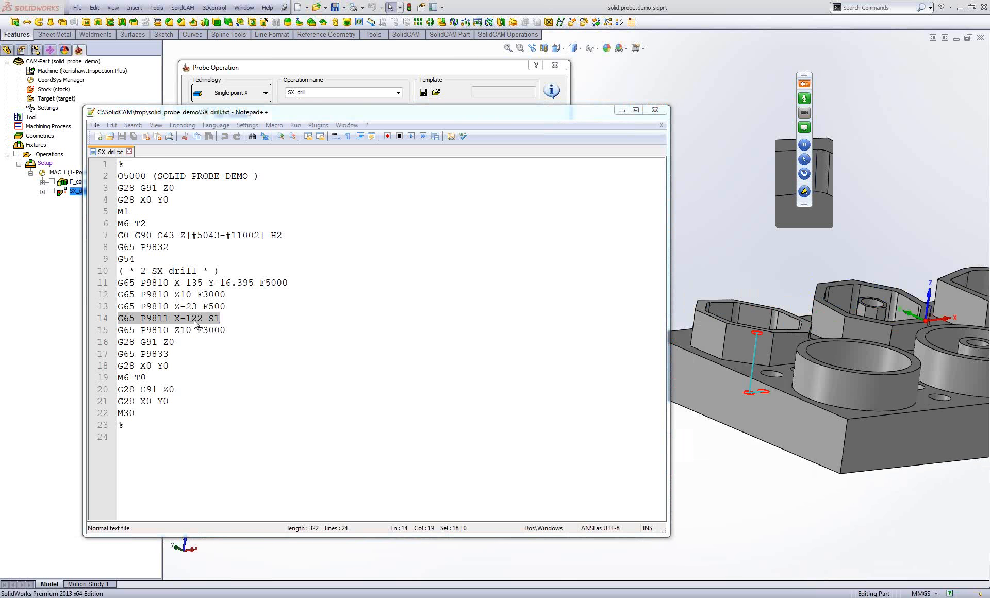
left_click(196, 323)
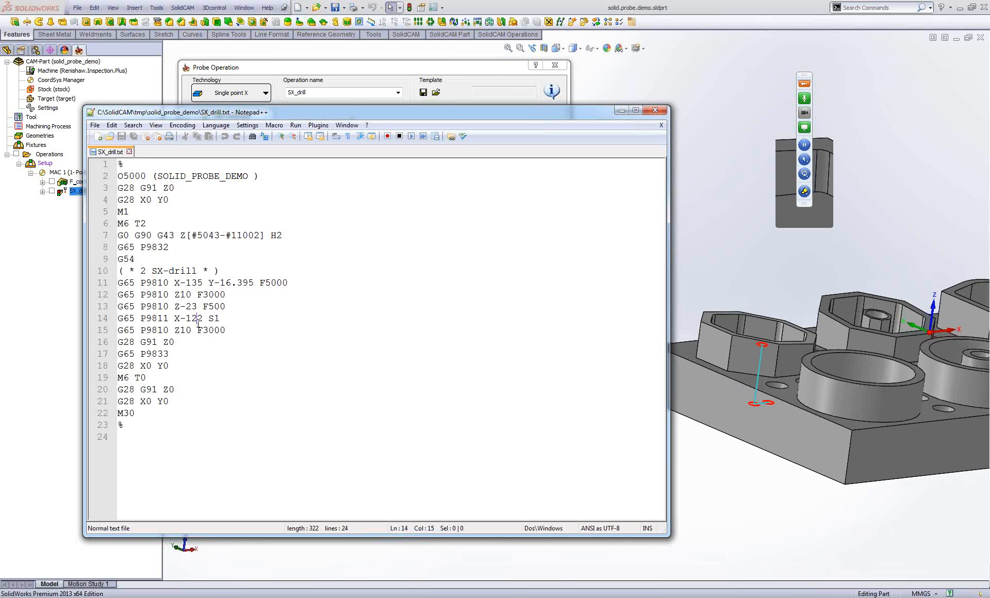
left_click_drag(176, 318, 202, 324)
left_click(751, 426)
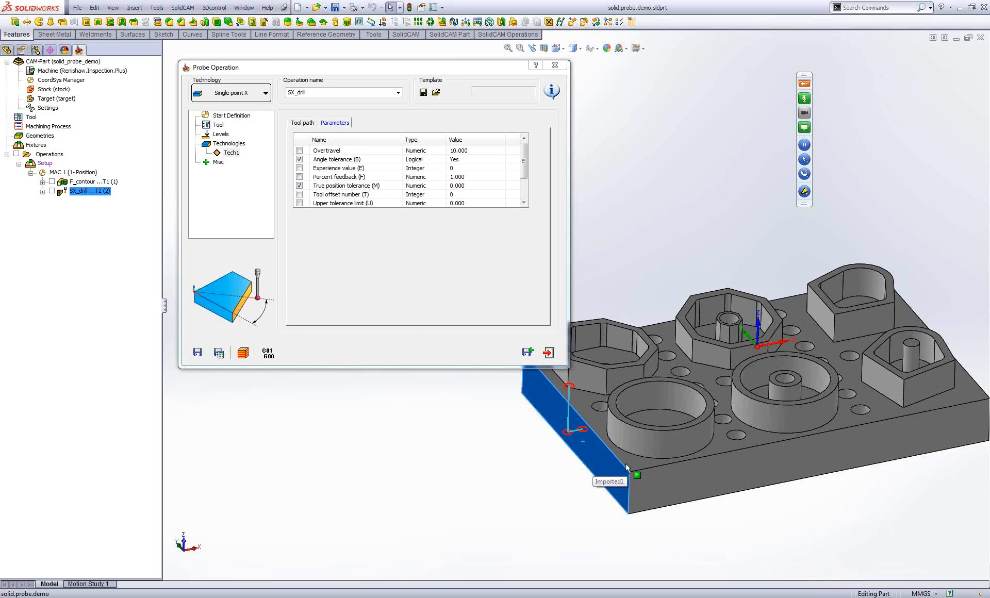
left_click(801, 481)
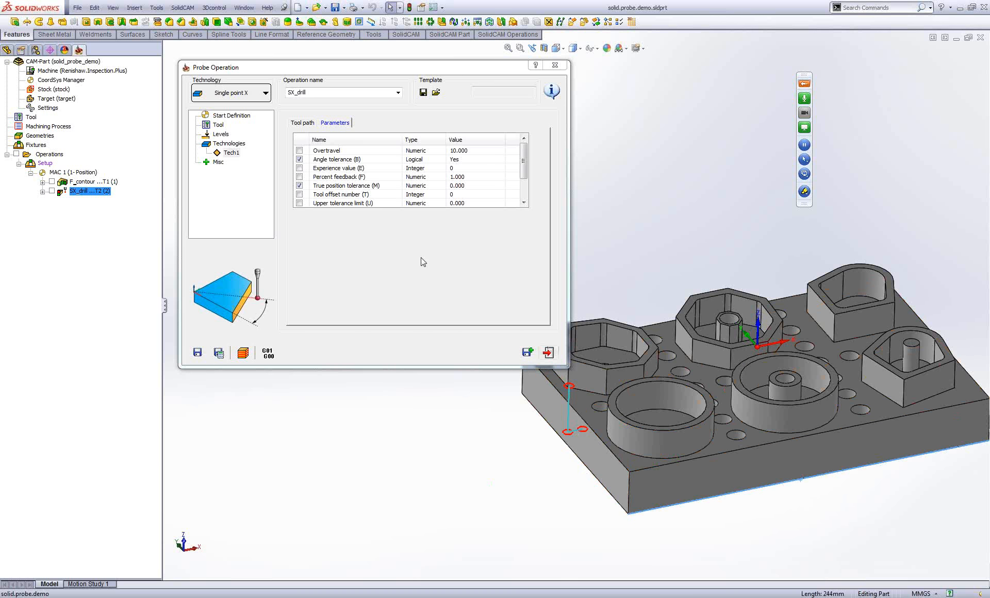
Save and copy the Single point X operation, and change the copy's technology to Single point Y.
left_click(528, 353)
left_click(527, 353)
left_click(231, 94)
left_click(249, 124)
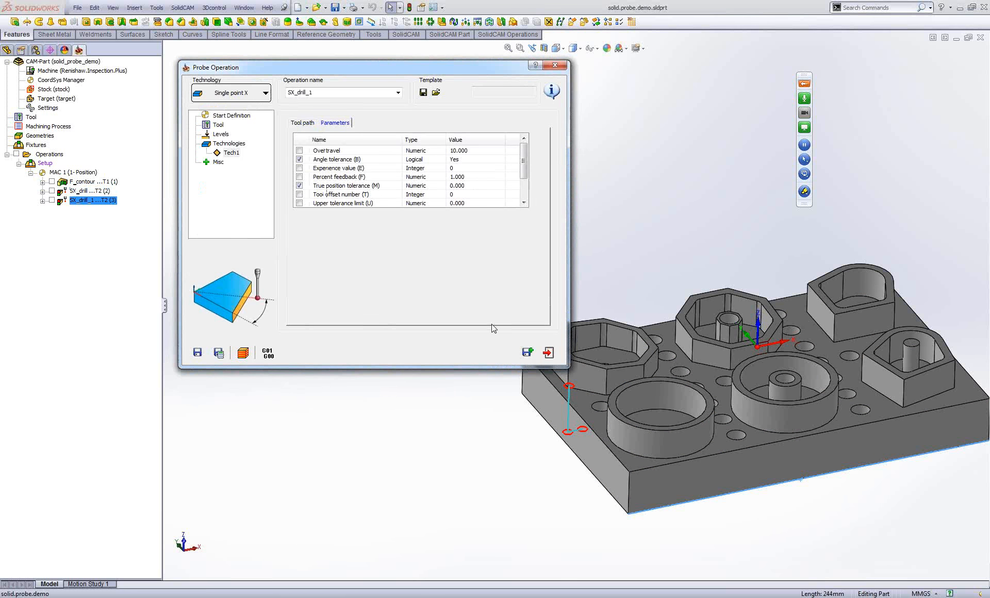
left_click(255, 94)
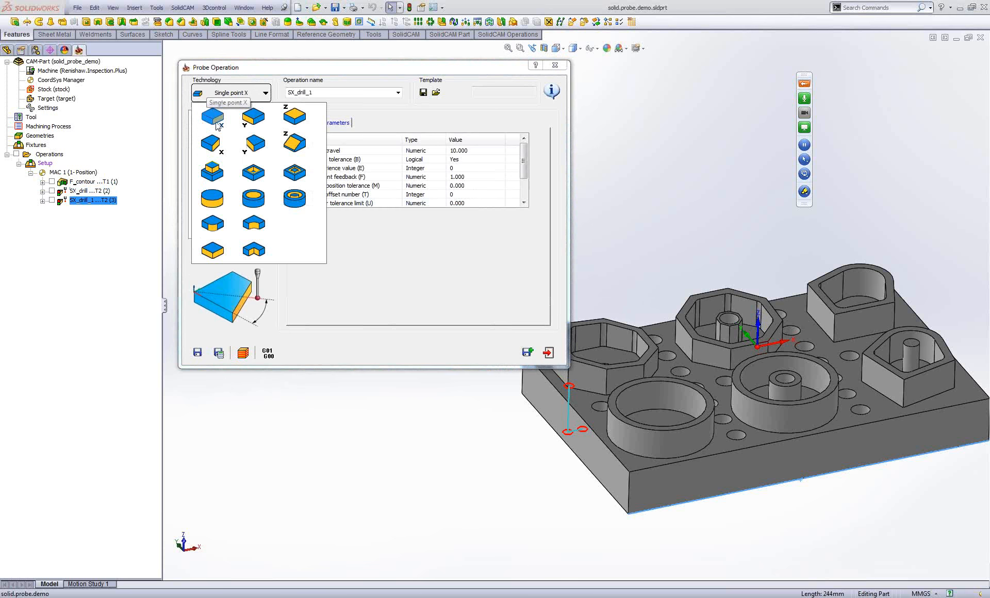
left_click(249, 119)
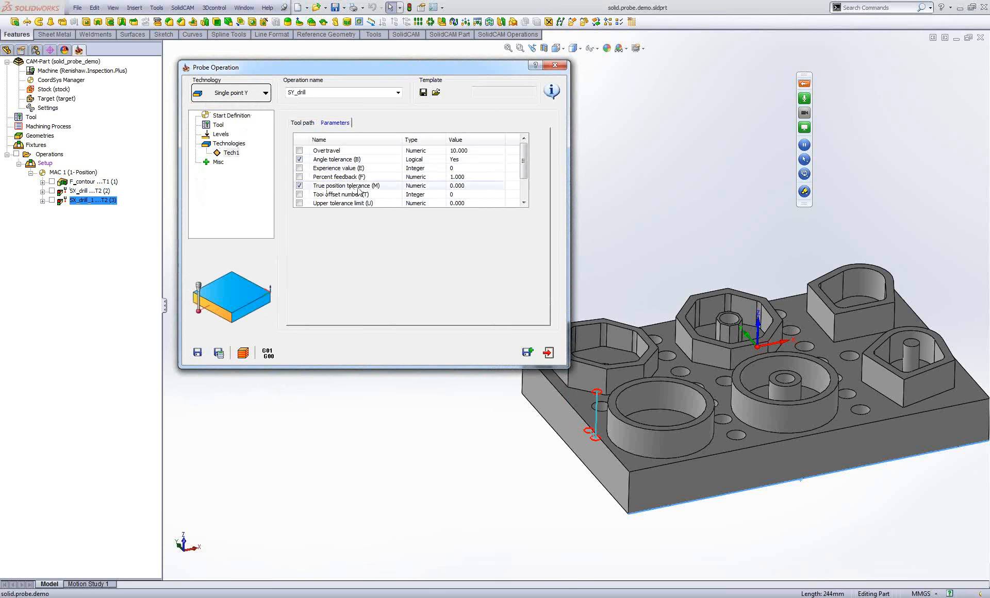
Define a new point geometry, drill1, on the long front side face of the part for the Single point Y operation.
left_click(303, 123)
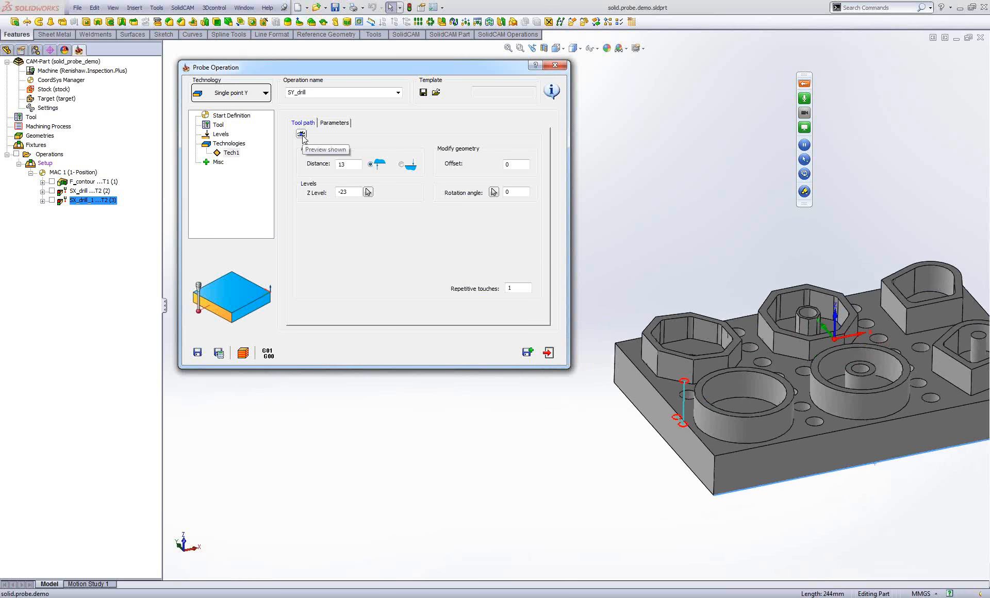
left_click(209, 116)
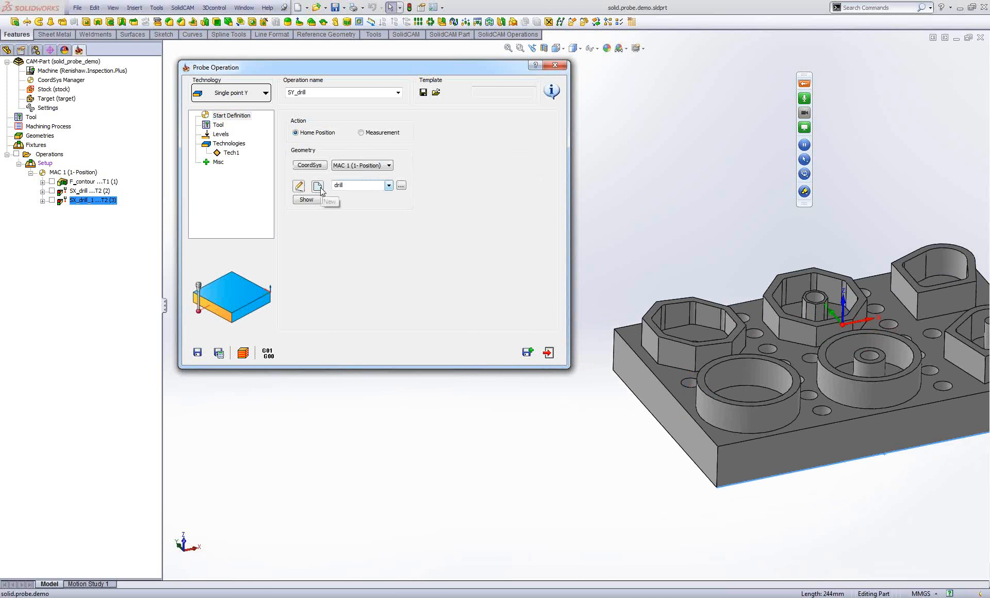
left_click(319, 189)
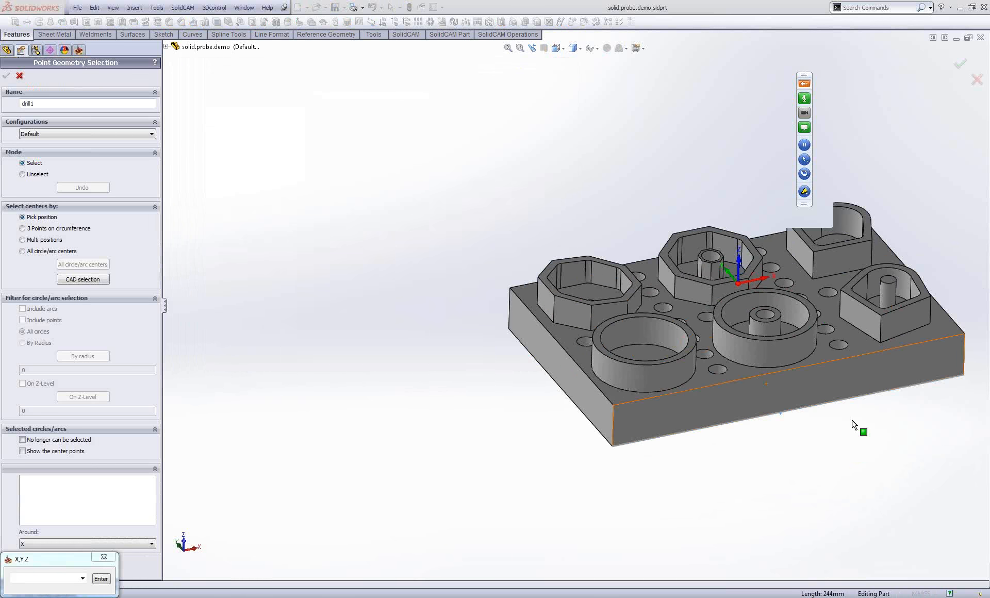
left_click(542, 376)
left_click(7, 75)
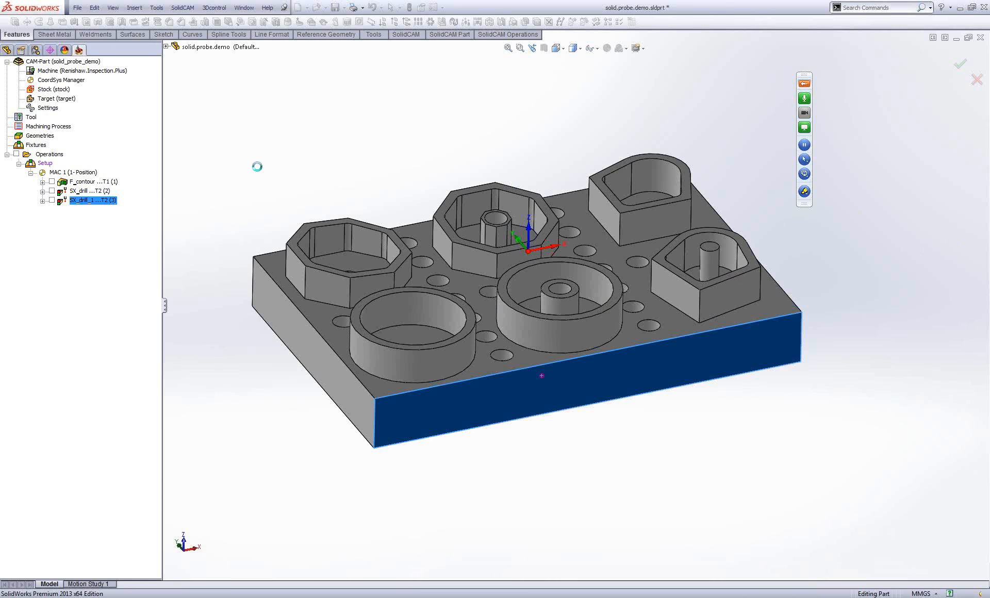
Preview the Single point Y tool path, set its Z level to -23, and save and calculate the operation.
left_click(216, 128)
left_click(230, 152)
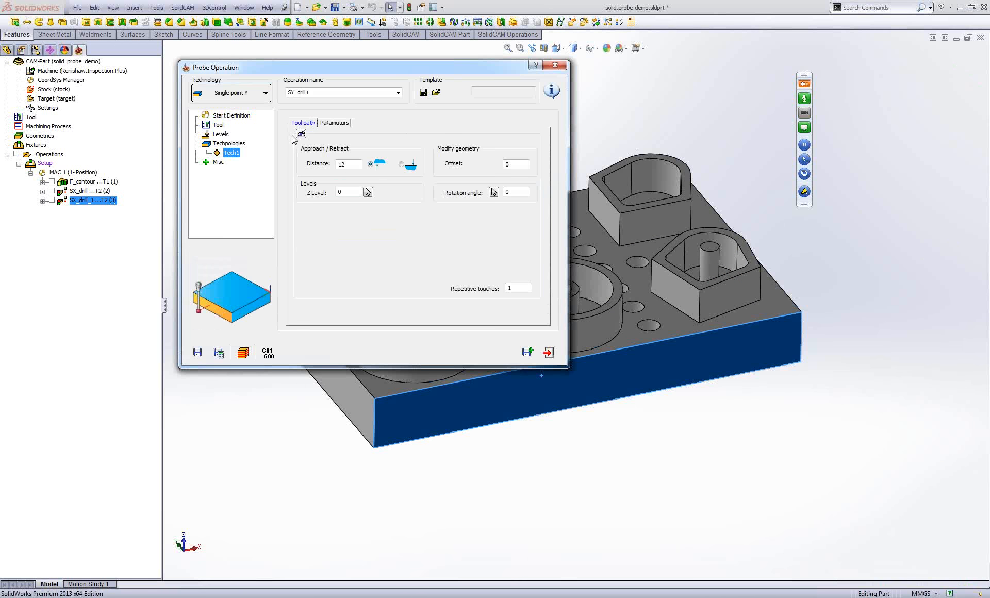
left_click(301, 134)
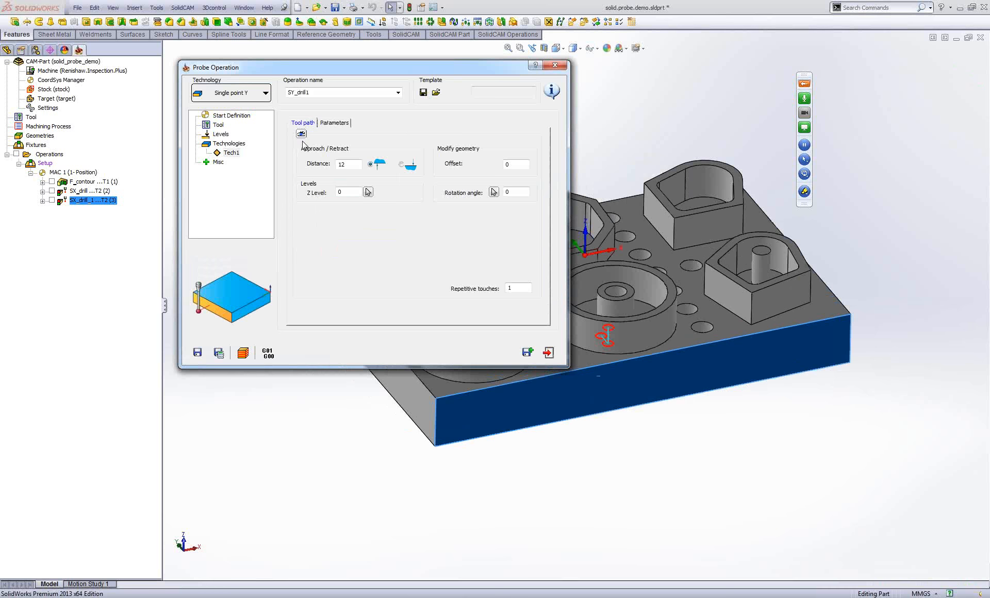
left_click(672, 199)
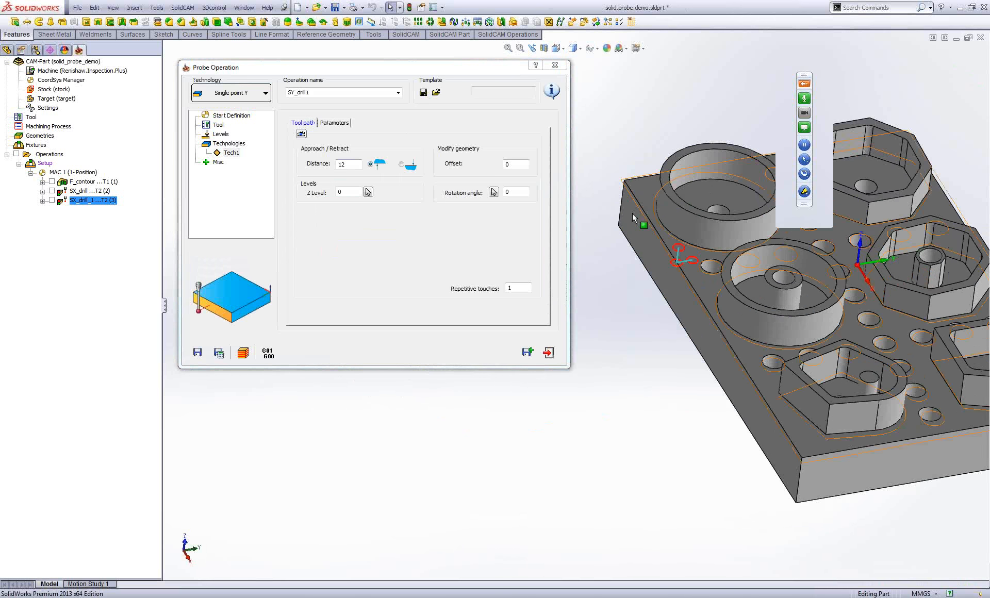
left_click(633, 212)
scroll(357, 200, "down", 2)
scroll(357, 200, "up", 1)
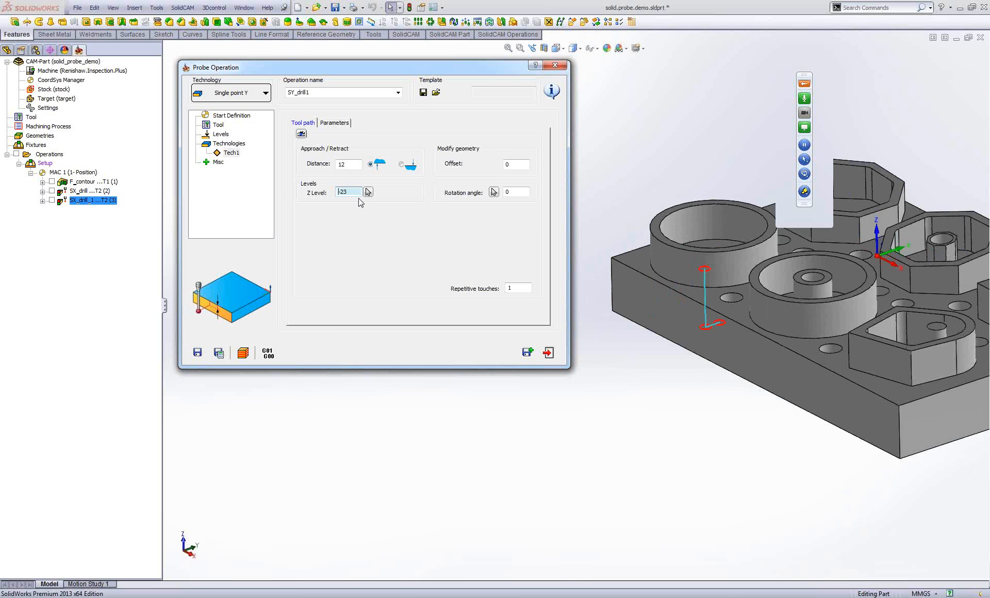
left_click(220, 354)
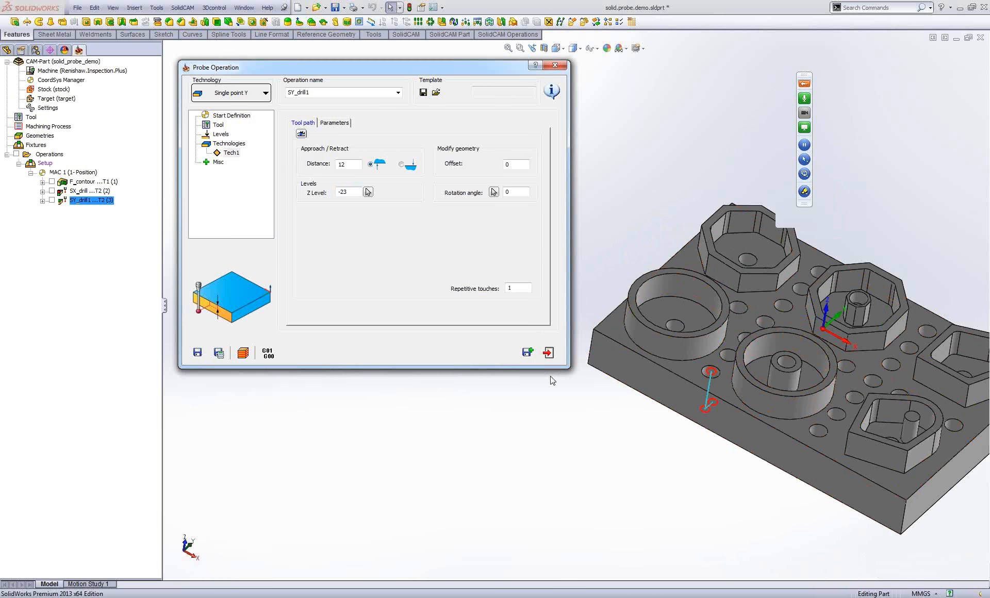
Save and copy the Single point Y operation, change the copy to Single point Z, and open its geometry definition.
left_click(528, 354)
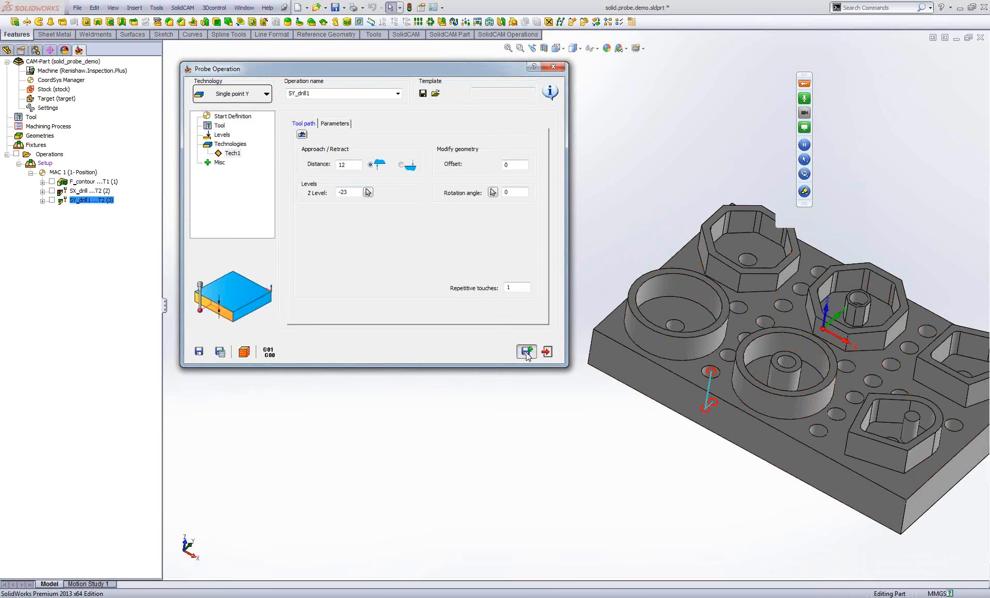
left_click(265, 93)
left_click(294, 123)
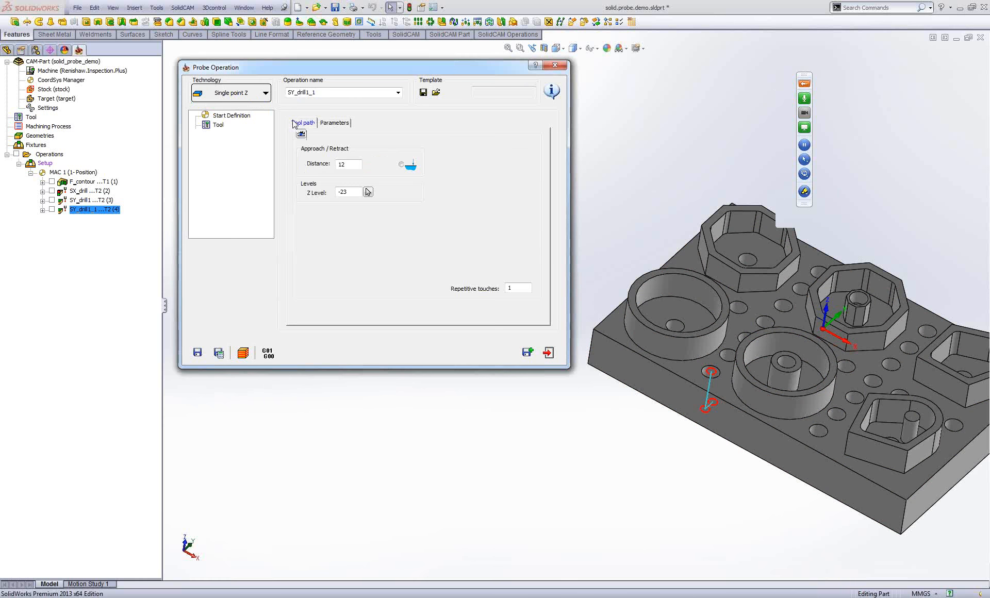
left_click(235, 116)
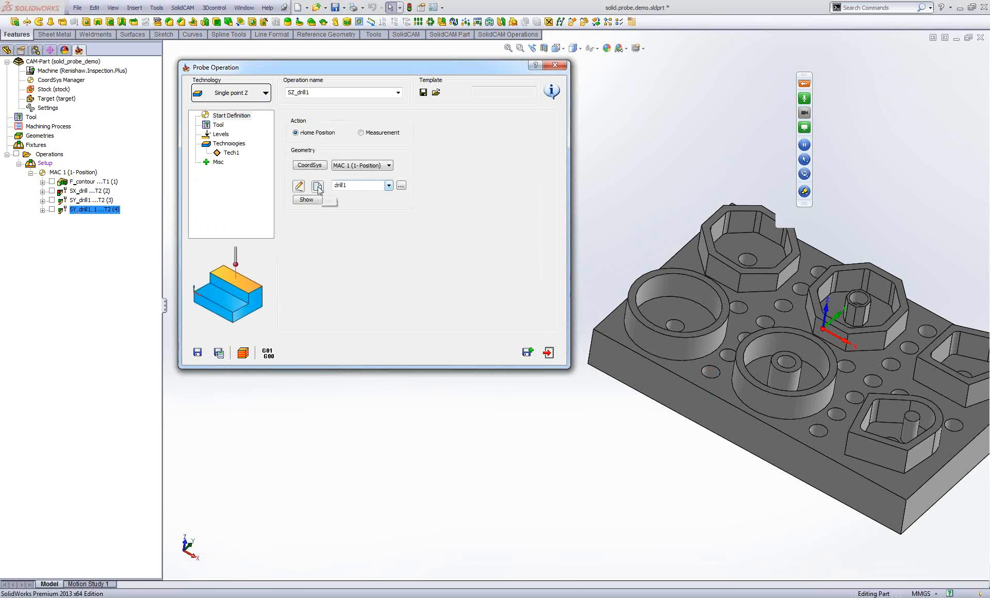
Define a new point geometry, drill2, on the base plate's upper face near its long front edge for the Single point Z operation.
left_click(317, 186)
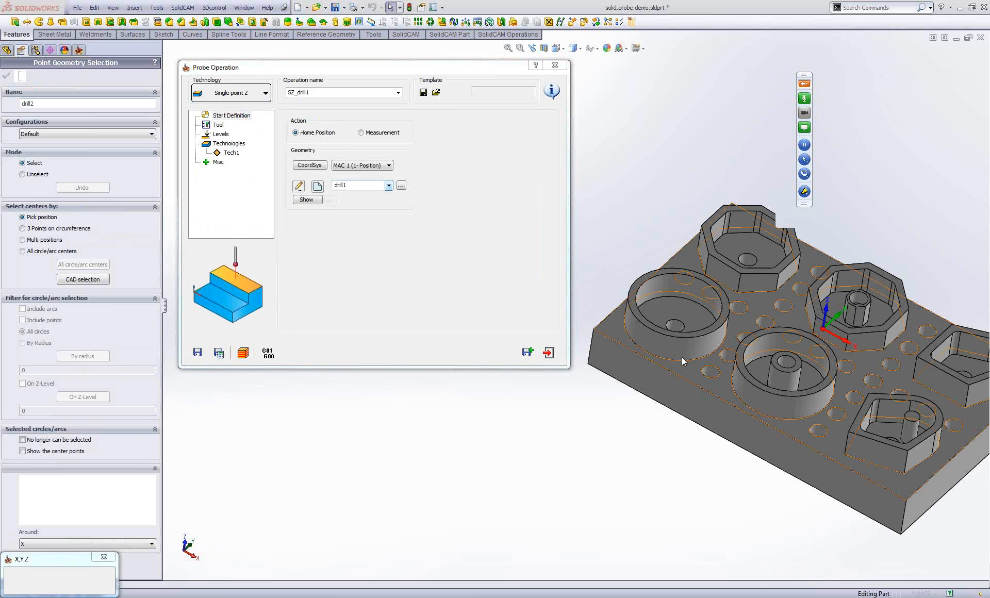
middle_click_drag(682, 357, 492, 255)
scroll(492, 255, "down", 8)
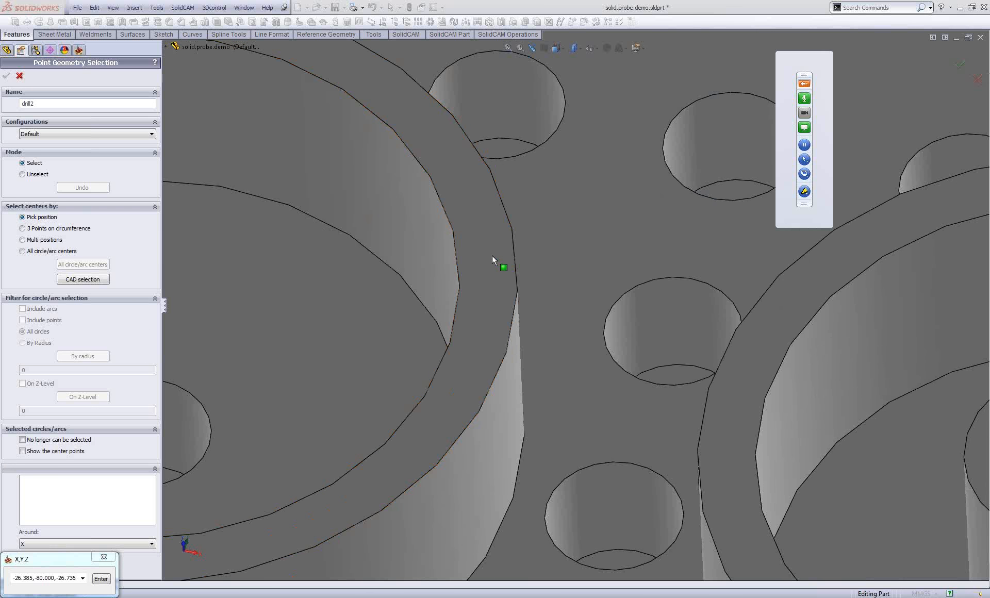
scroll(492, 255, "up", 10)
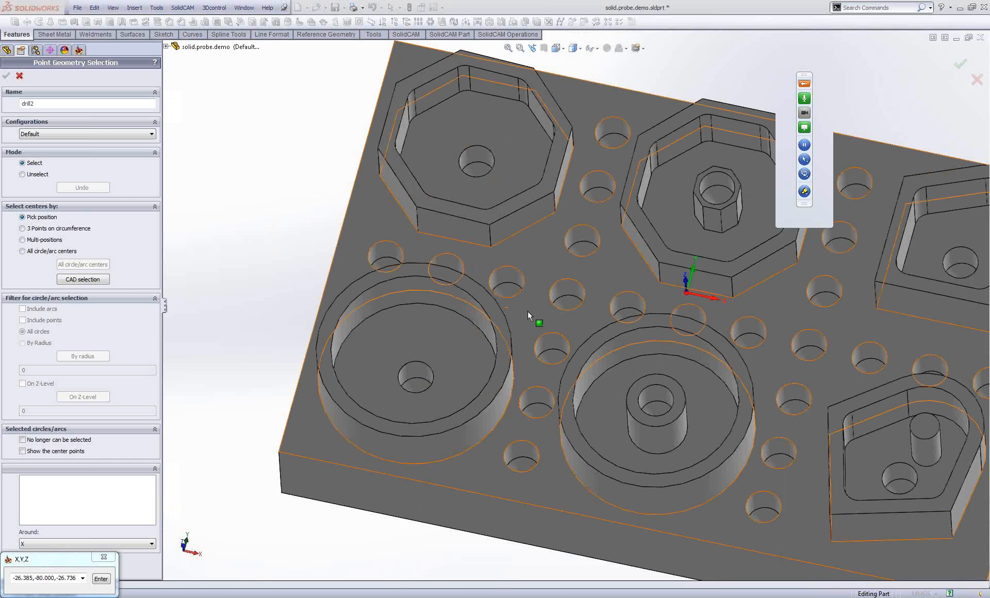
middle_click_drag(527, 311, 534, 274)
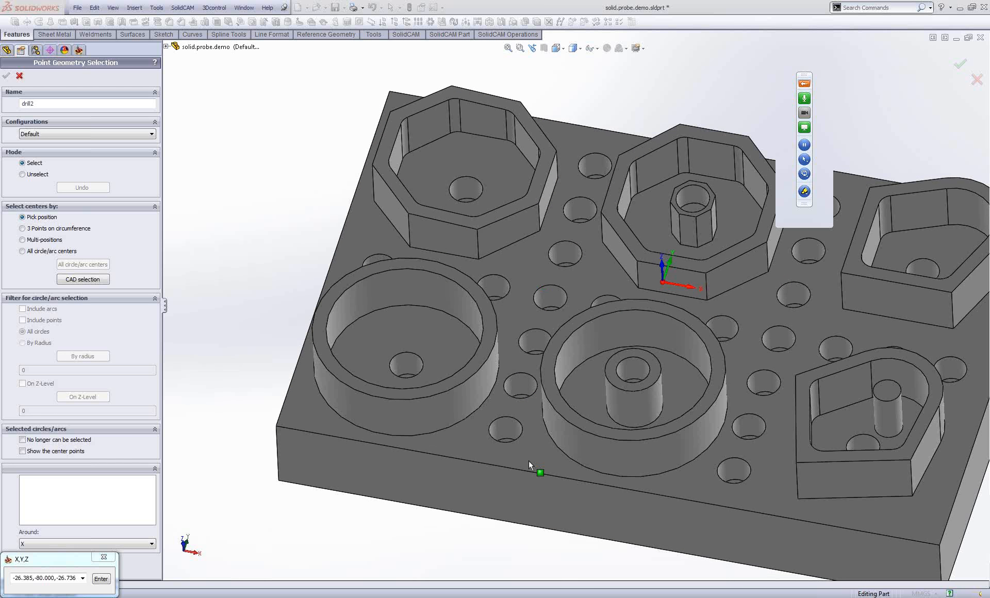
scroll(528, 460, "down", 2)
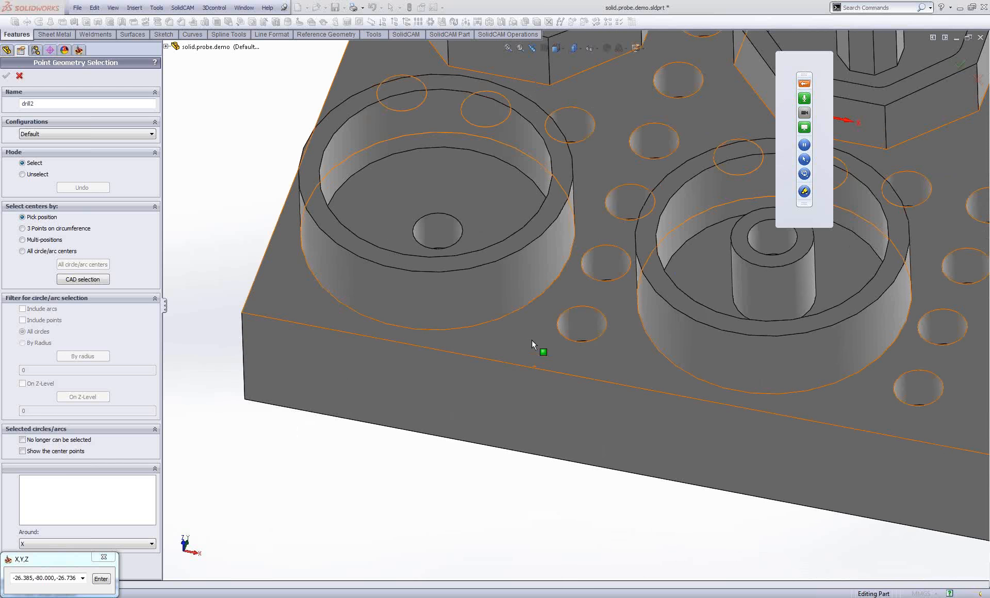
left_click(532, 339)
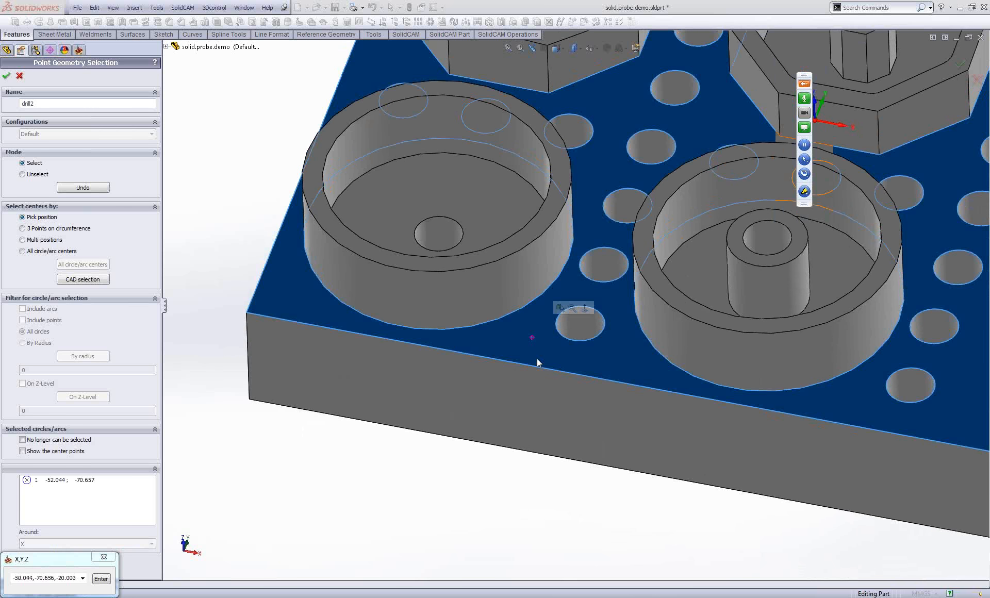
scroll(536, 358, "up", 2)
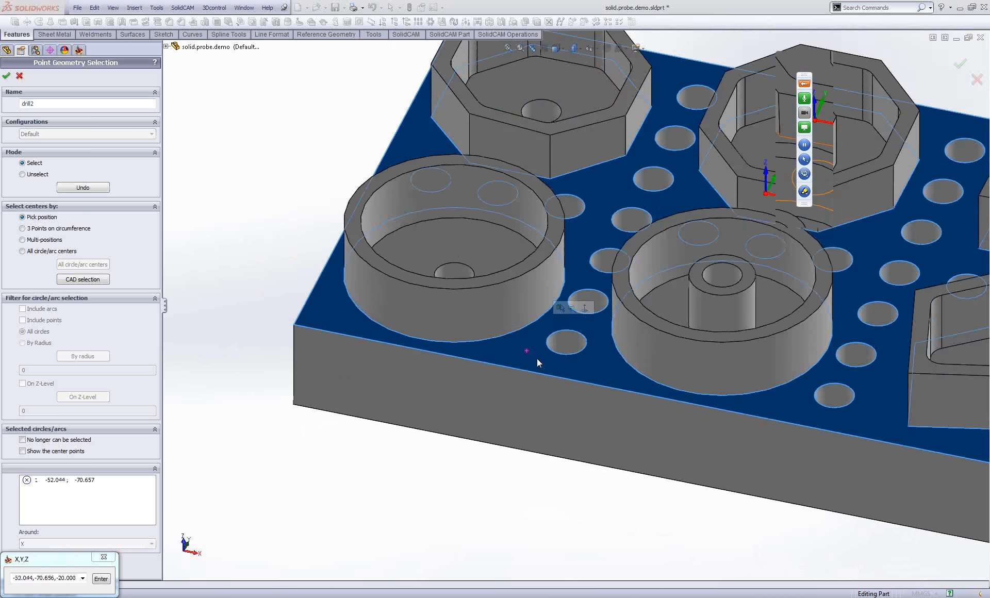
scroll(537, 358, "up", 3)
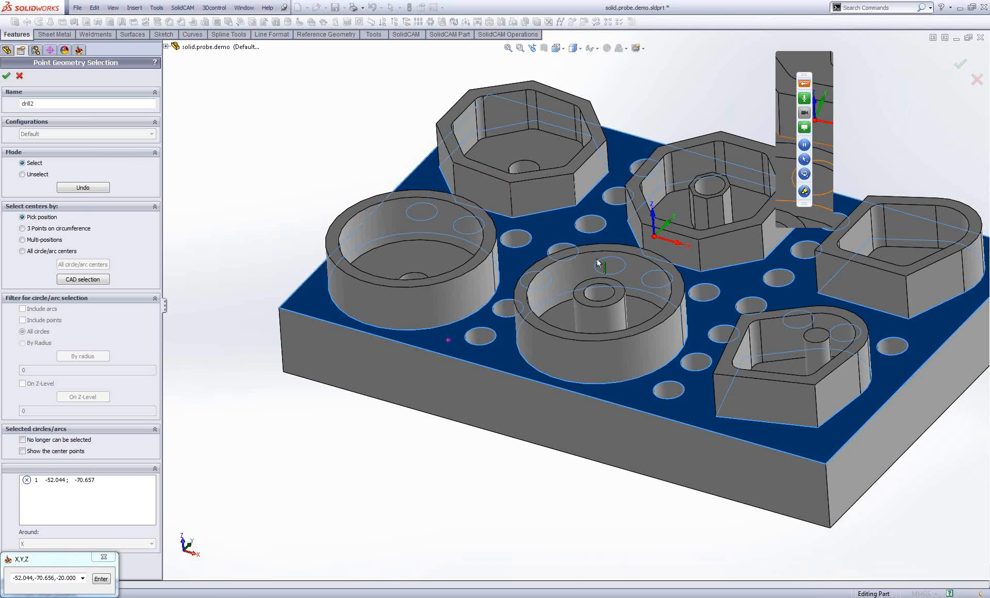
middle_click_drag(613, 262, 656, 234)
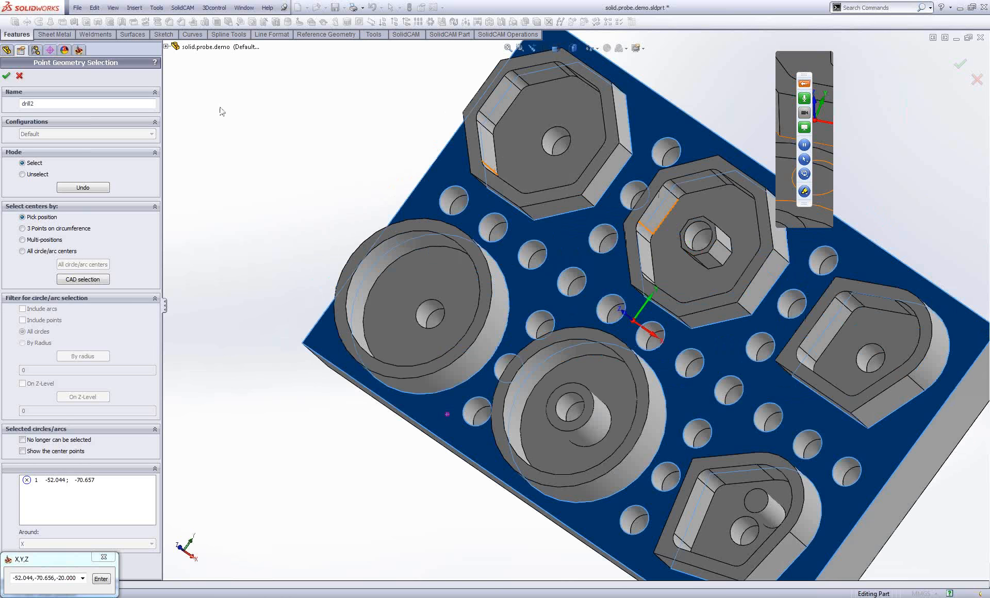
left_click(6, 76)
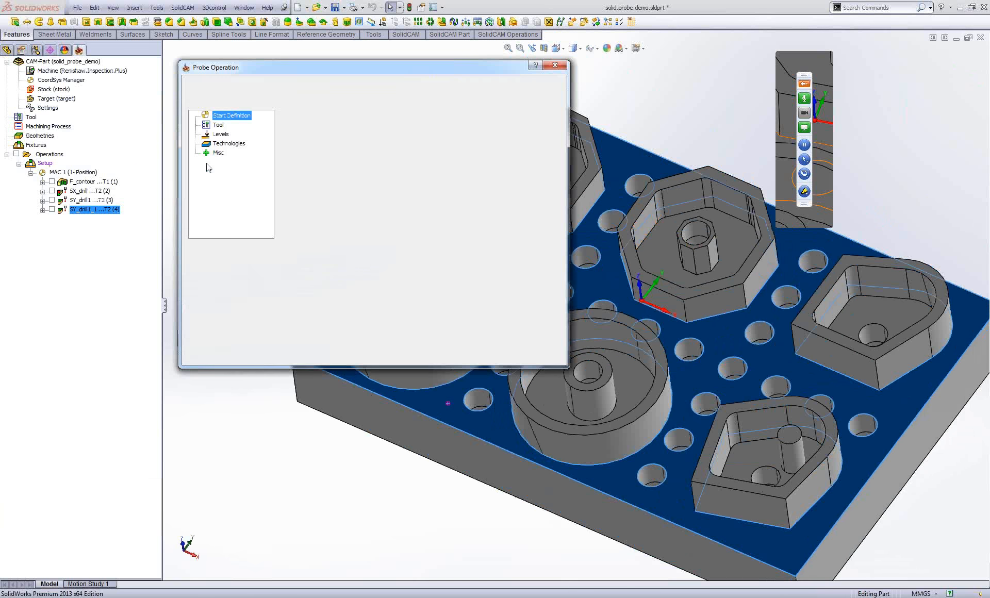
Set the Single point Z operation's Z level to -20 by picking the base plate's upper face, and preview the tool path.
left_click(228, 153)
left_click(348, 193)
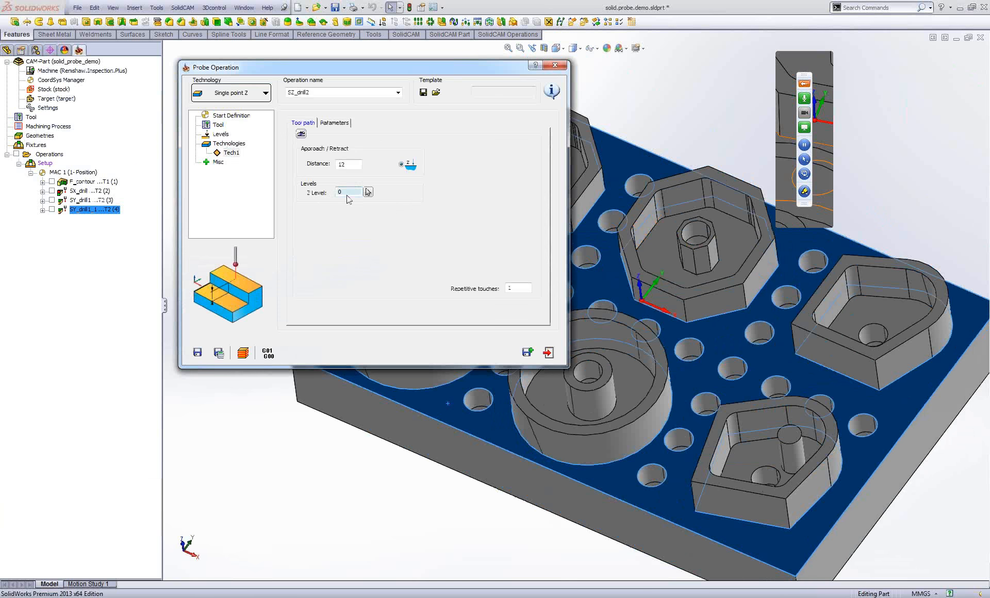
left_click(368, 192)
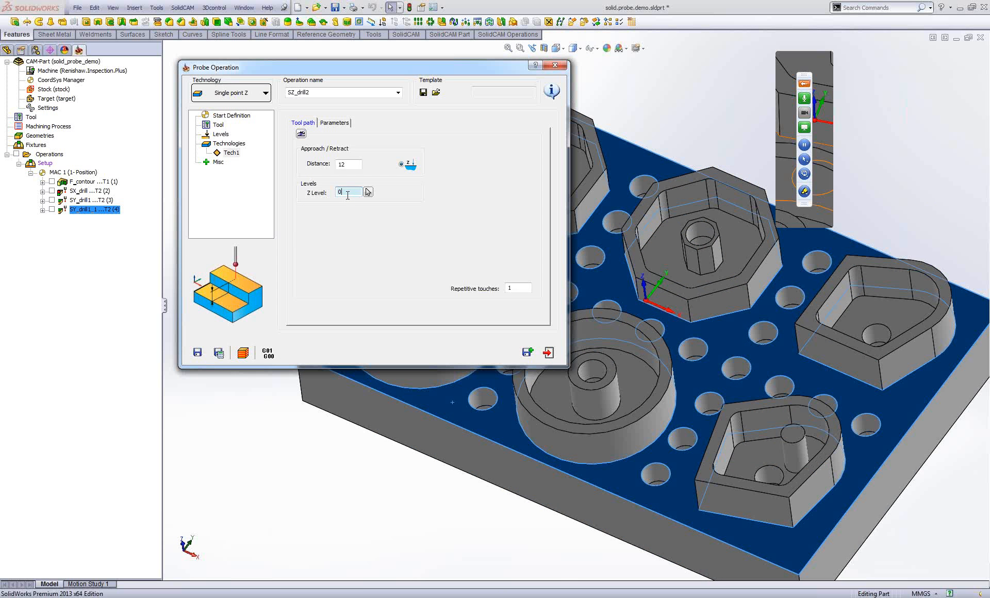
left_click(585, 404)
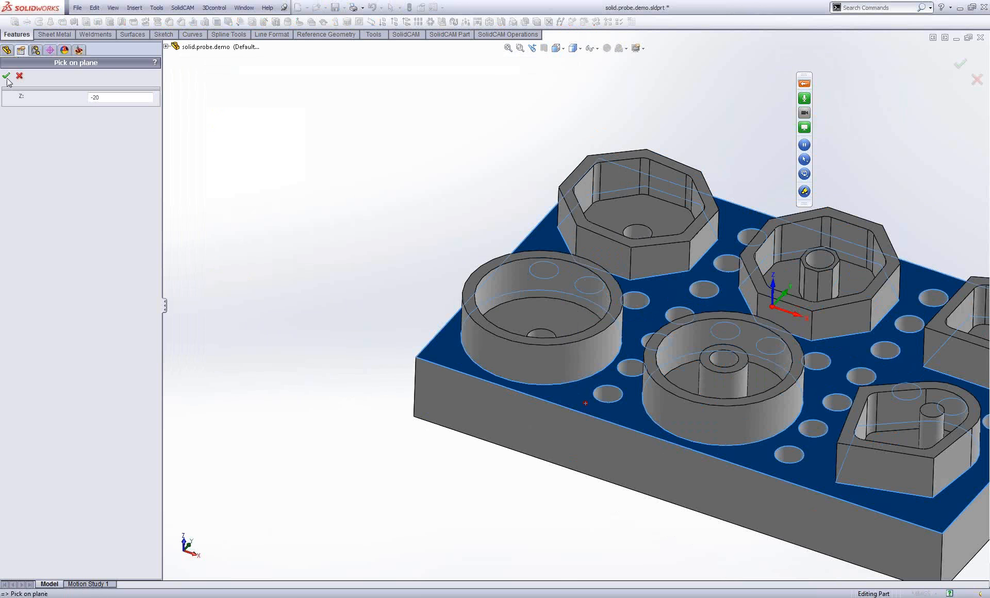
left_click(7, 77)
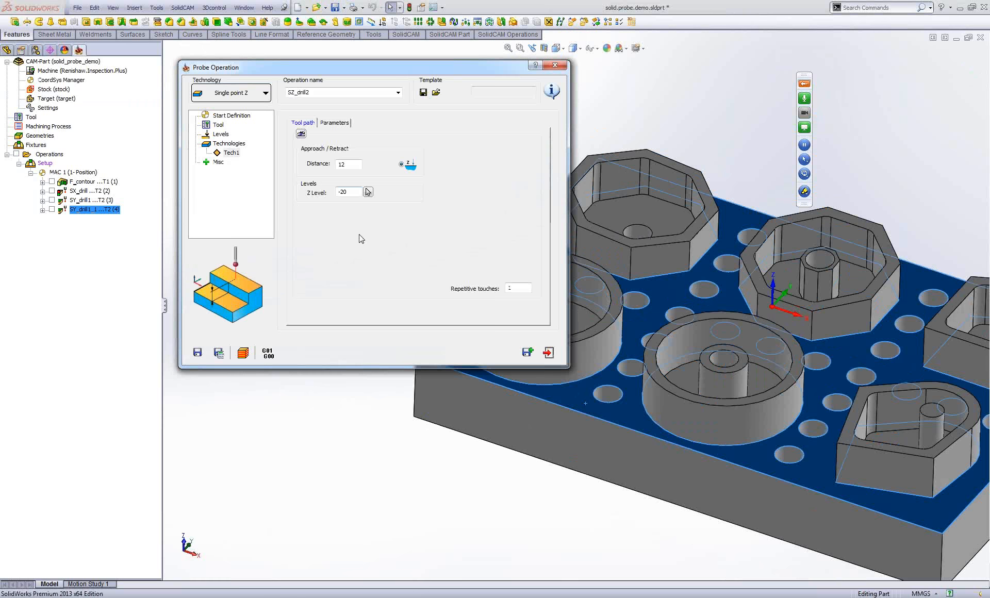
left_click(301, 134)
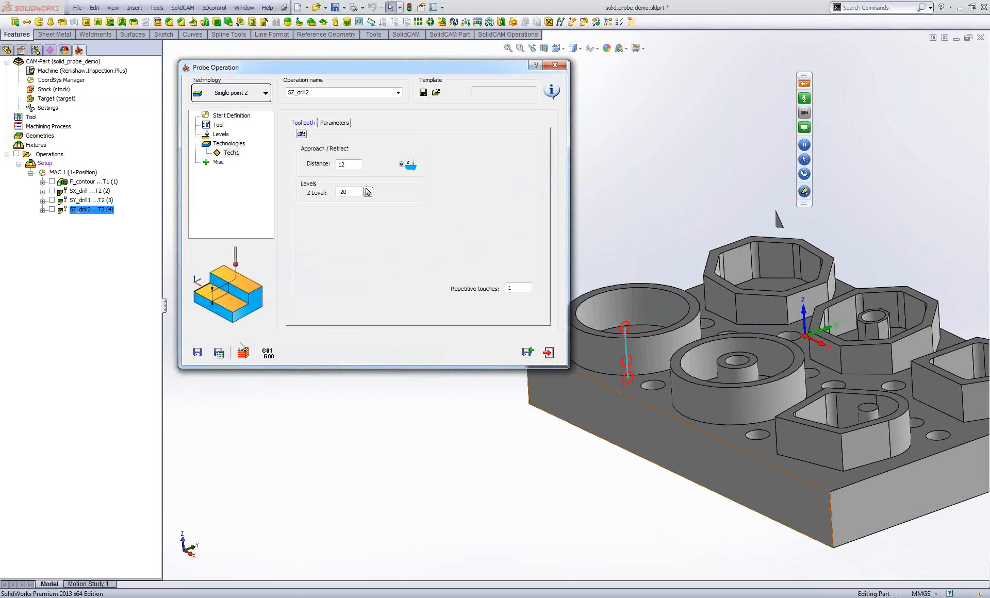
Generate the G-code for SZ_drill2 and examine its P9811 probing line, S1 offset, retract moves and tool change.
left_click(268, 353)
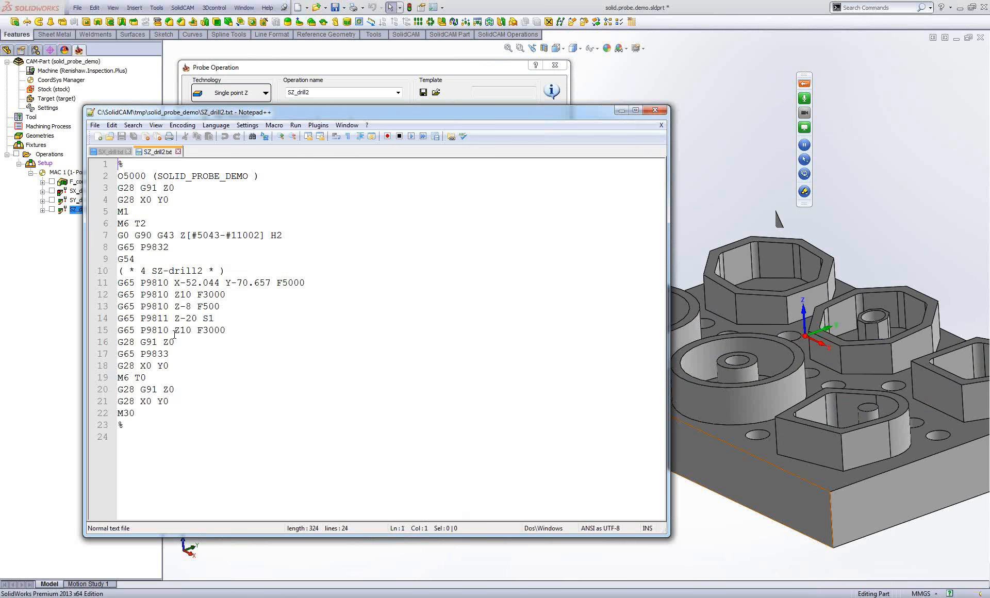
left_click(174, 334)
left_click_drag(140, 318, 230, 320)
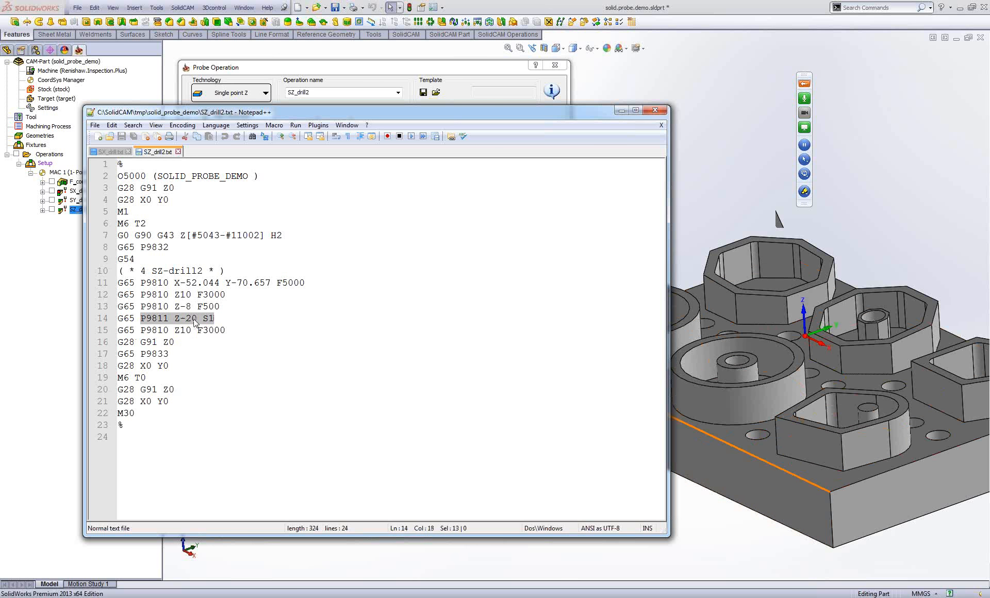
double_click(211, 319)
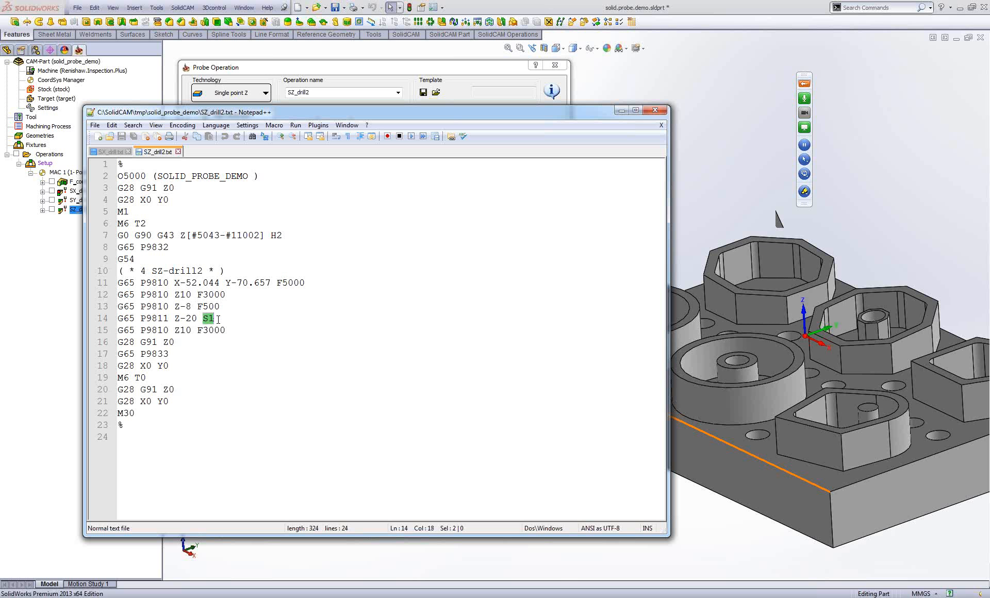
left_click_drag(177, 342, 72, 333)
left_click_drag(170, 354, 114, 383)
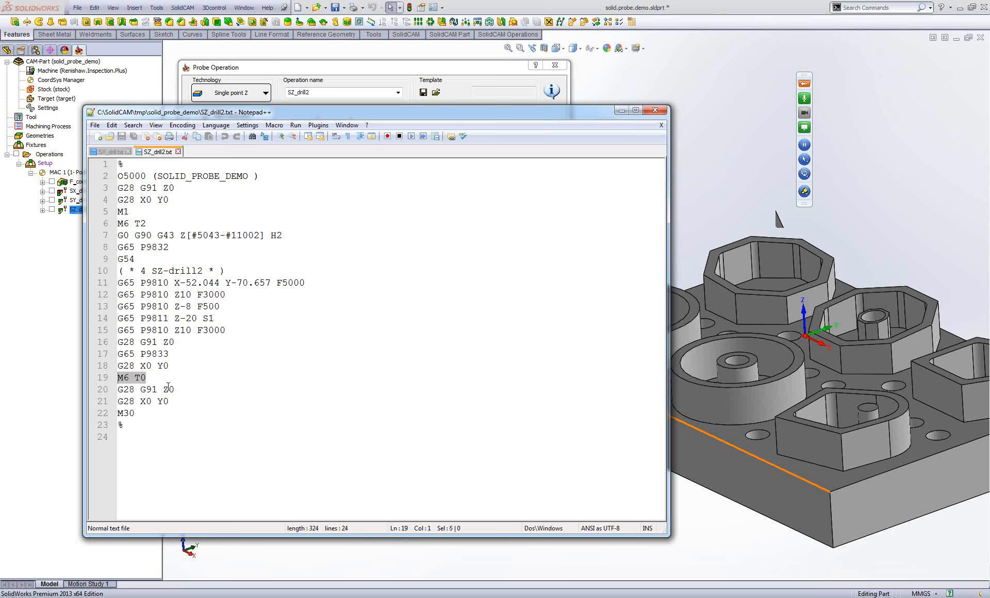
left_click(763, 104)
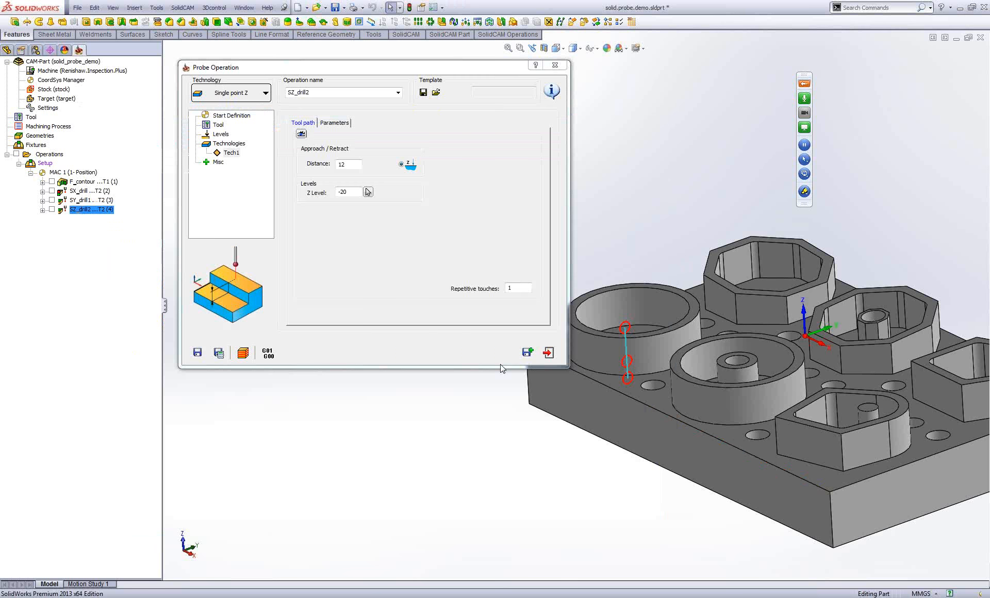
Exit the probe operation and move the F_contour operation after the three single-point probe operations.
left_click(548, 352)
left_click(106, 186)
left_click_drag(106, 187, 104, 213)
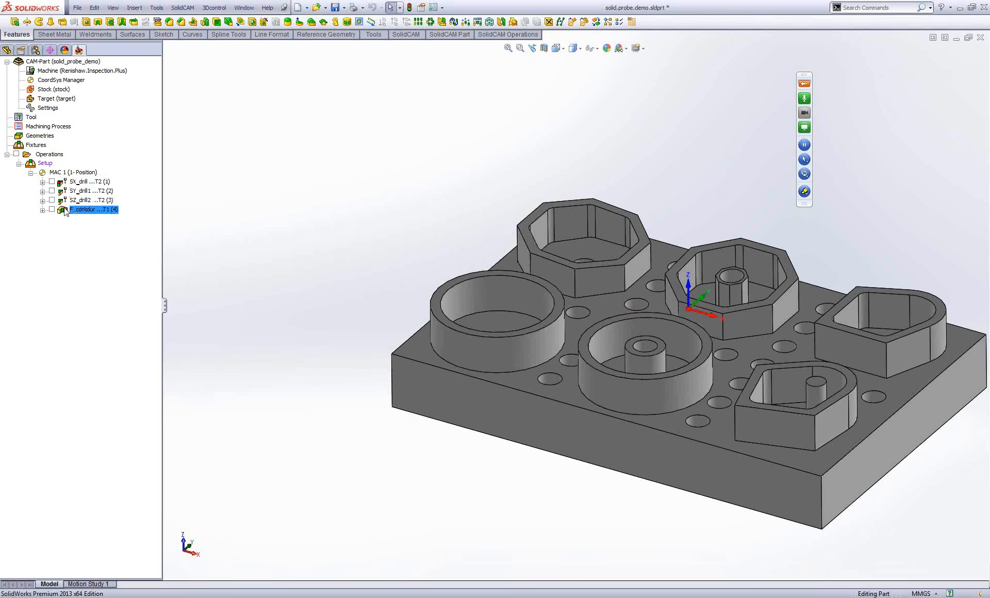
Check the CAM-Part's synchronization and calculate the SX_drill operation.
right_click(73, 61)
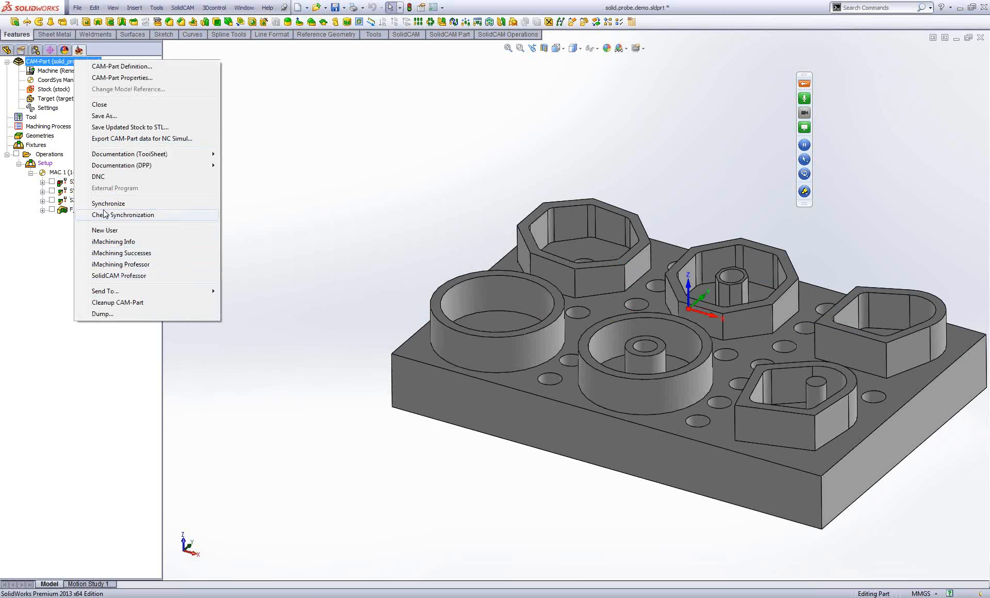
left_click(104, 214)
right_click(95, 185)
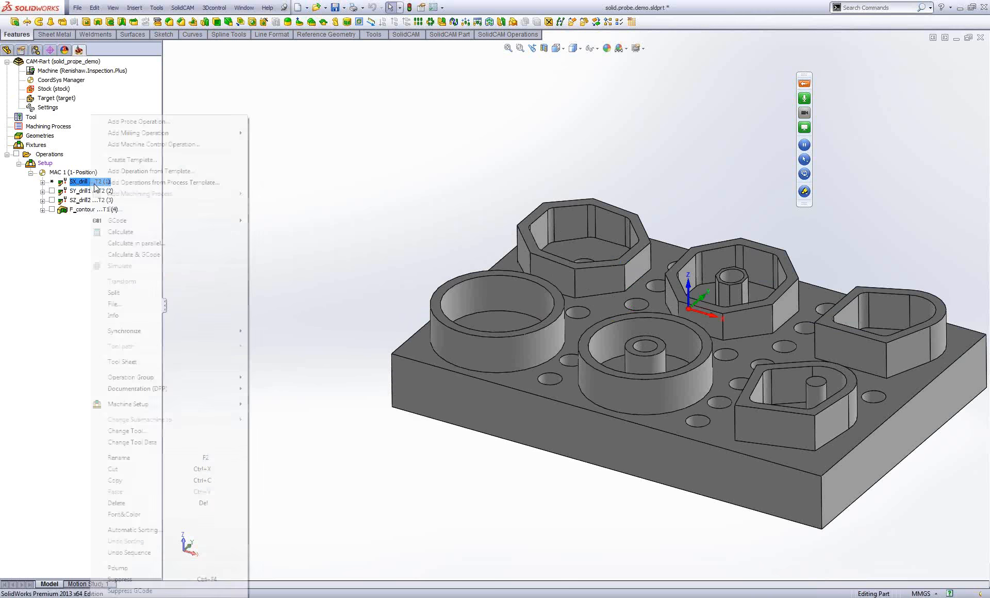
left_click(120, 231)
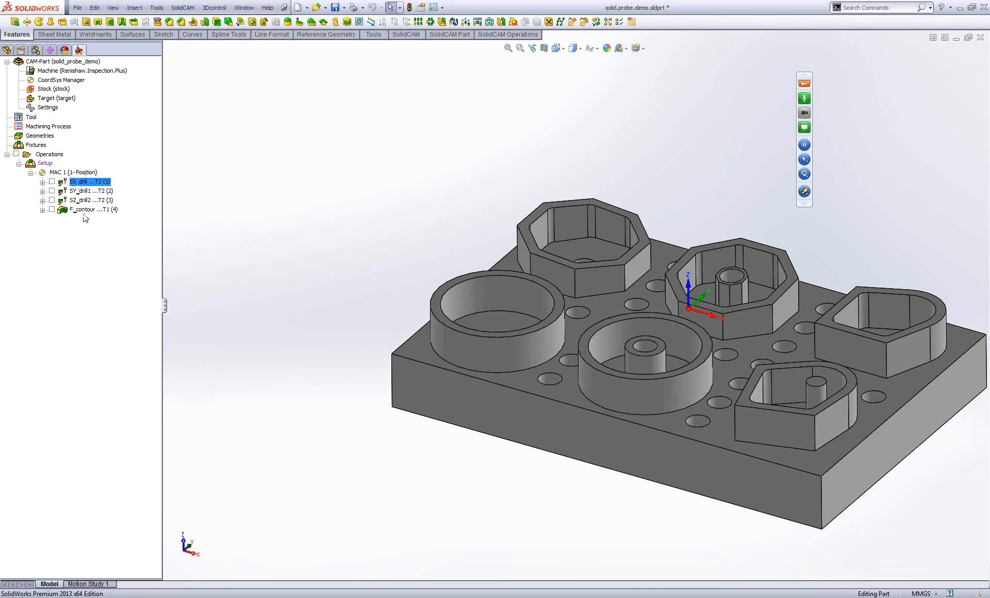
Add a probe operation after F_contour using the Angle X technology, with its action set to Measurement.
left_click(98, 211)
right_click(76, 214)
left_click(135, 122)
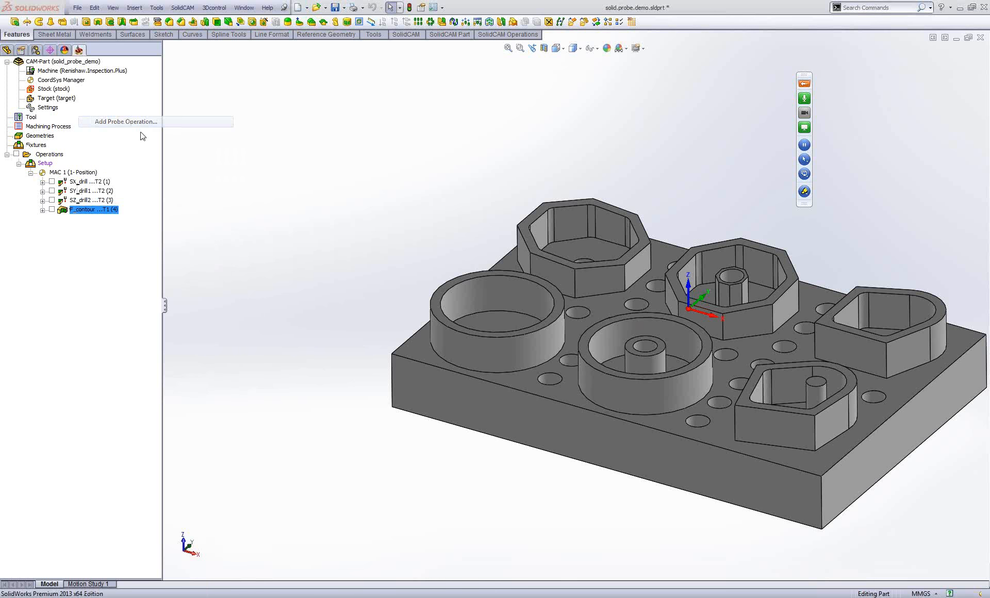
left_click(232, 93)
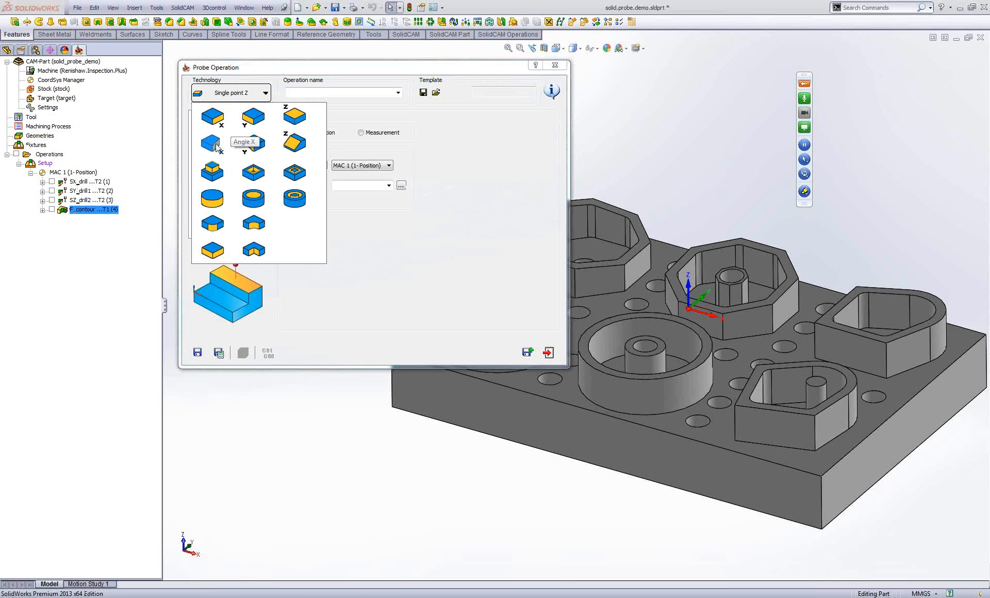
left_click(216, 146)
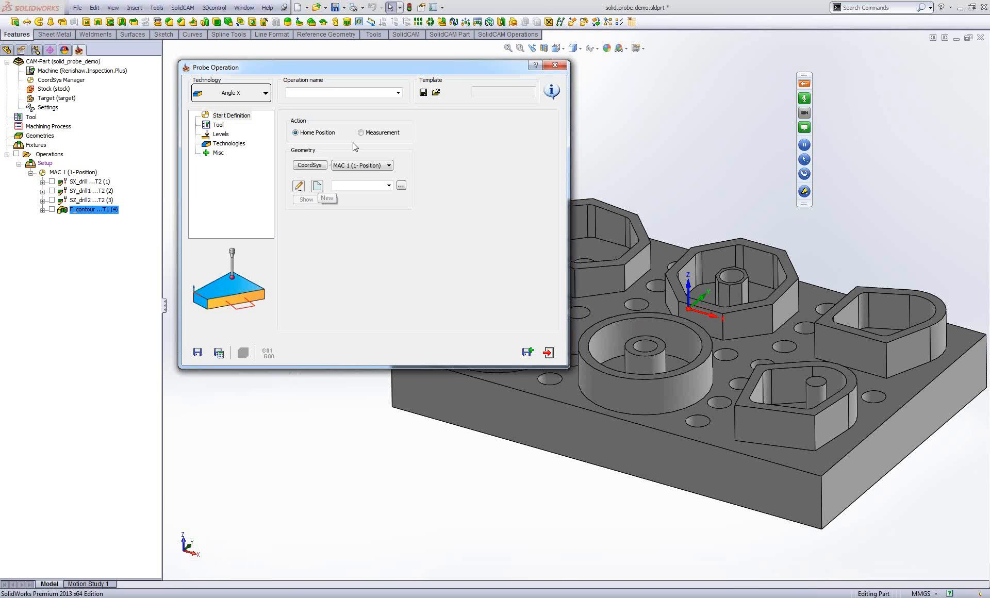
left_click(362, 133)
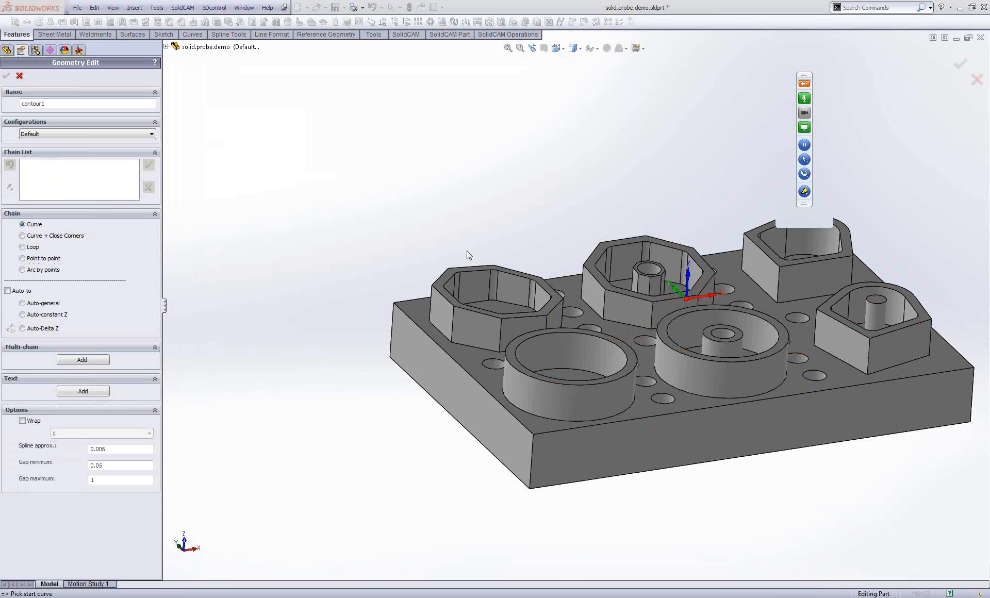
Define a chain geometry, contour1, on one lower outer edge of the octagonal boss without a center post.
scroll(505, 320, "down", 3)
left_click(355, 302)
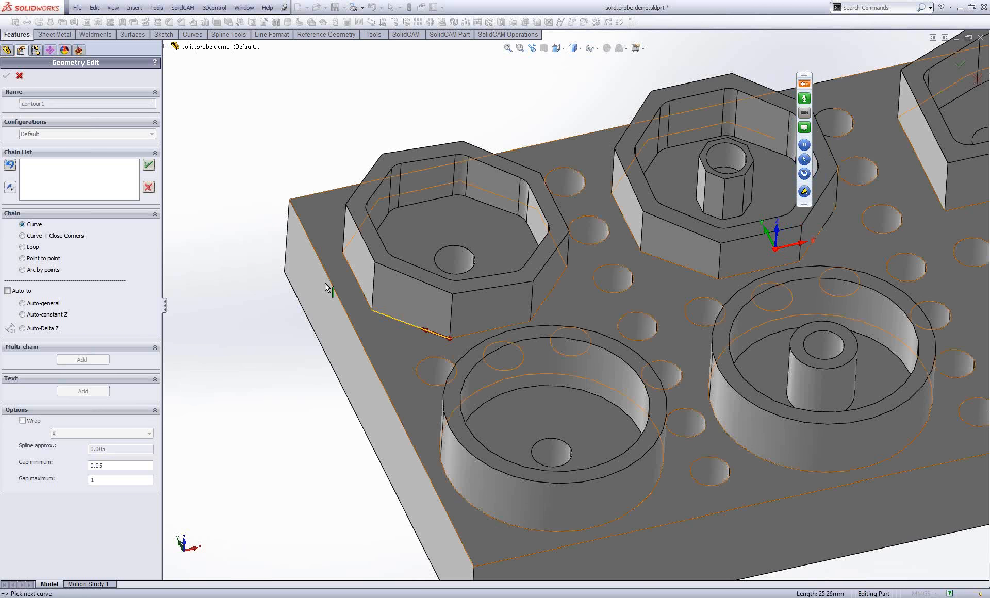
left_click(18, 77)
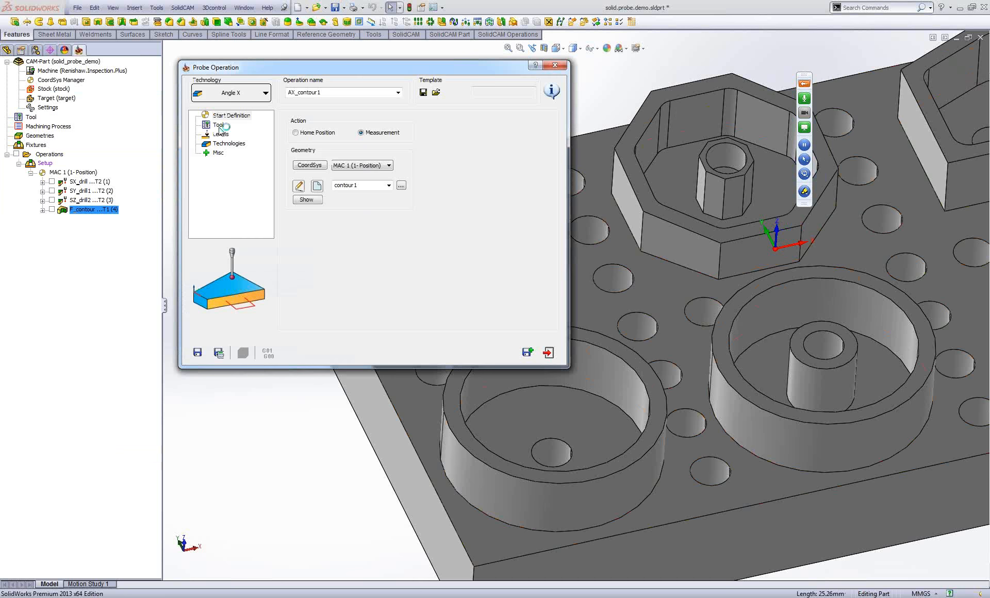
Assign a tool to the Angle X operation and set its Z level to -5.
left_click(220, 125)
left_click(334, 238)
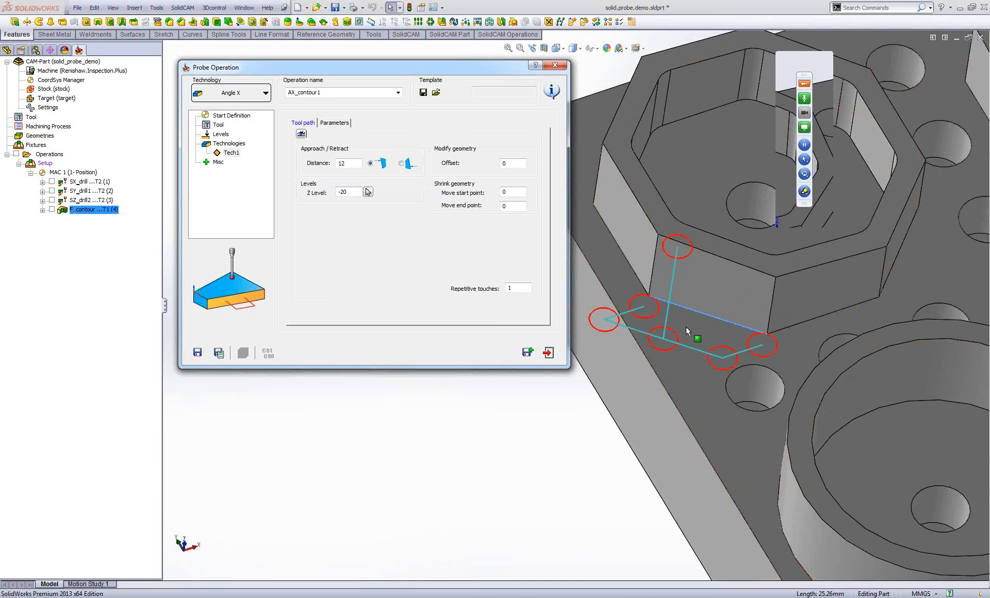
left_click(359, 190)
key("BackSpace")
key("BackSpace")
type("6")
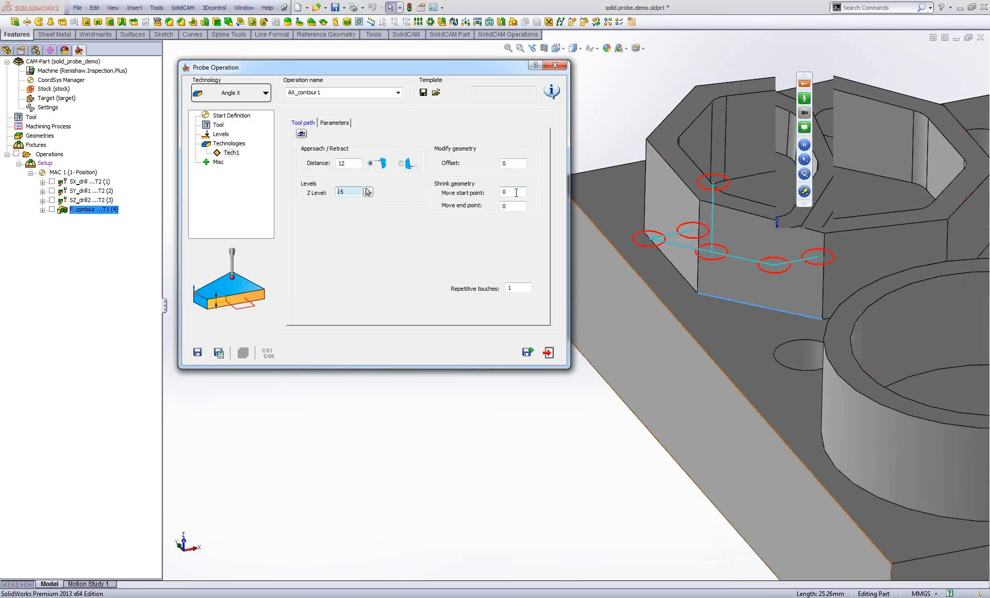
Shrink the Angle X geometry by moving its start point 3, and check the shifted touch point on the boss.
left_click(516, 193)
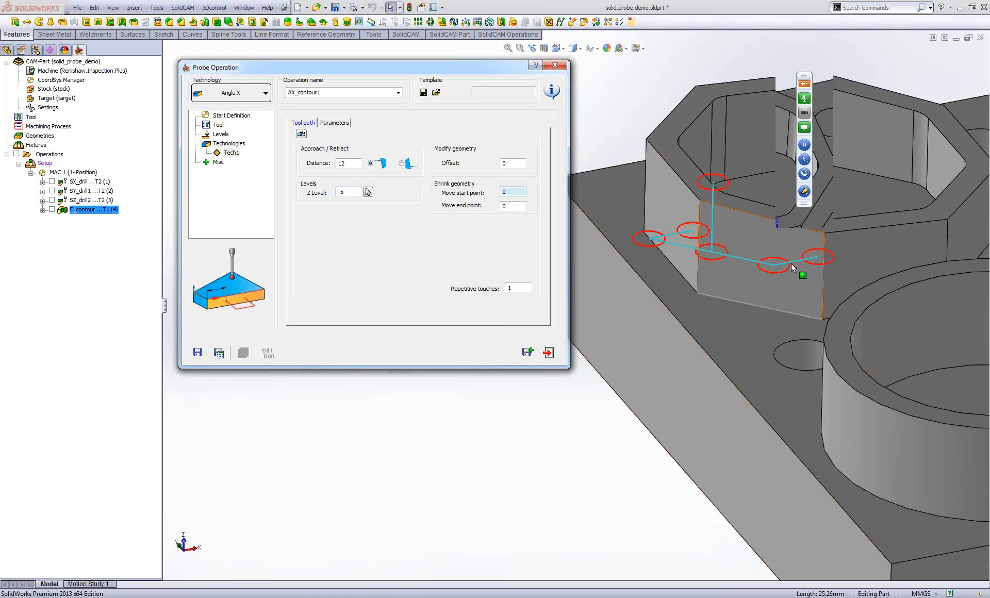
middle_click_drag(791, 264, 818, 304)
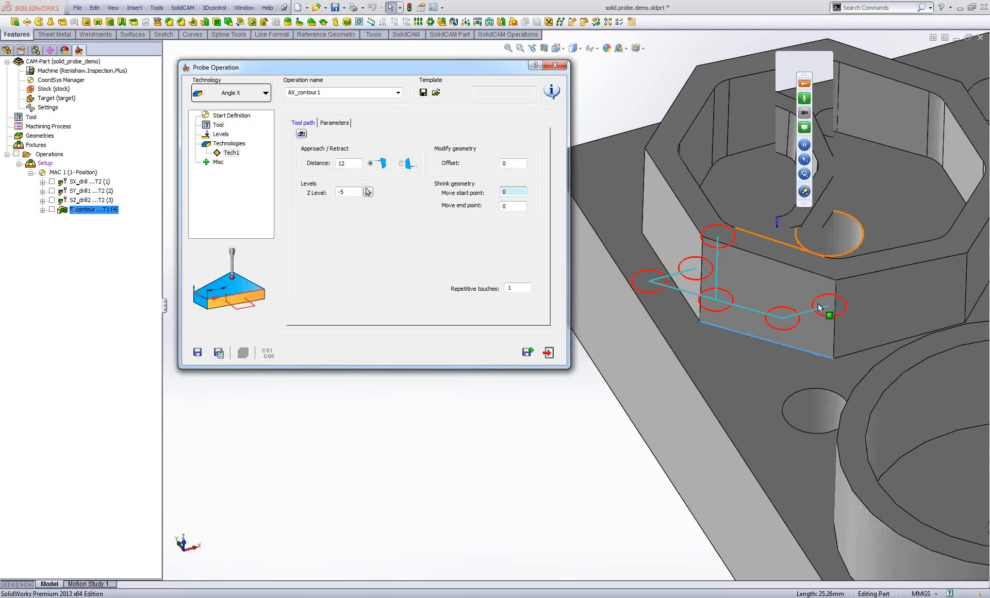
left_click(518, 194)
scroll(518, 193, "up", 3)
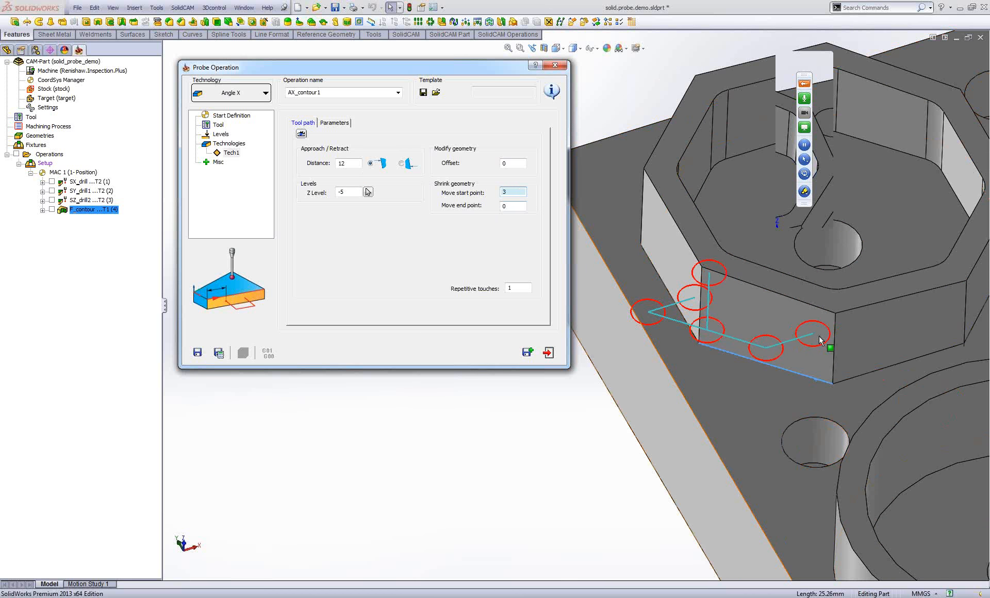
Shrink the Angle X geometry at its other end by moving the end point 3.
left_click(513, 206)
scroll(513, 205, "up", 3)
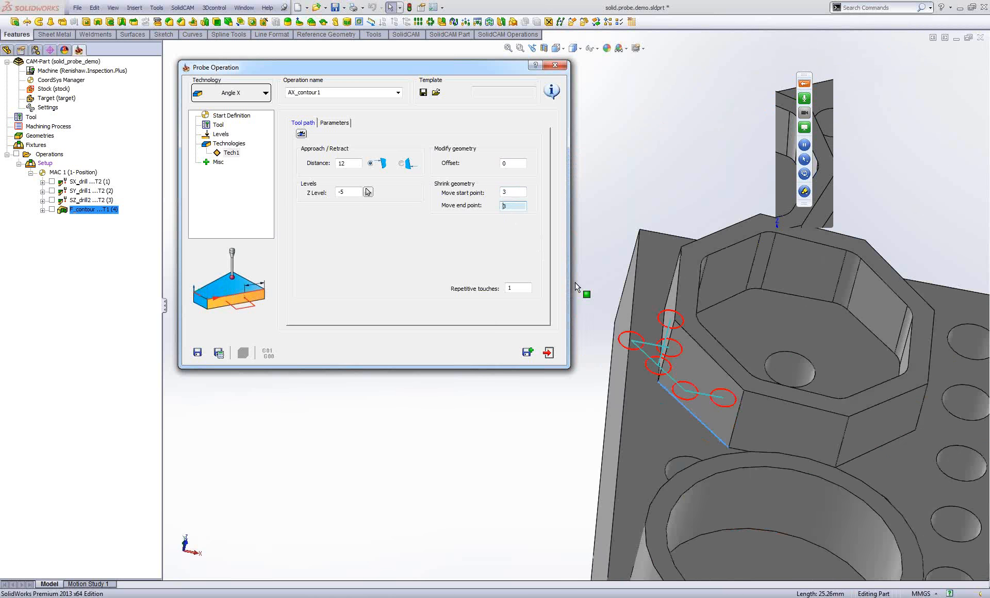
Try an approach/retract distance of 15 for the Angle X operation, and restore it to 12.
left_click(356, 164)
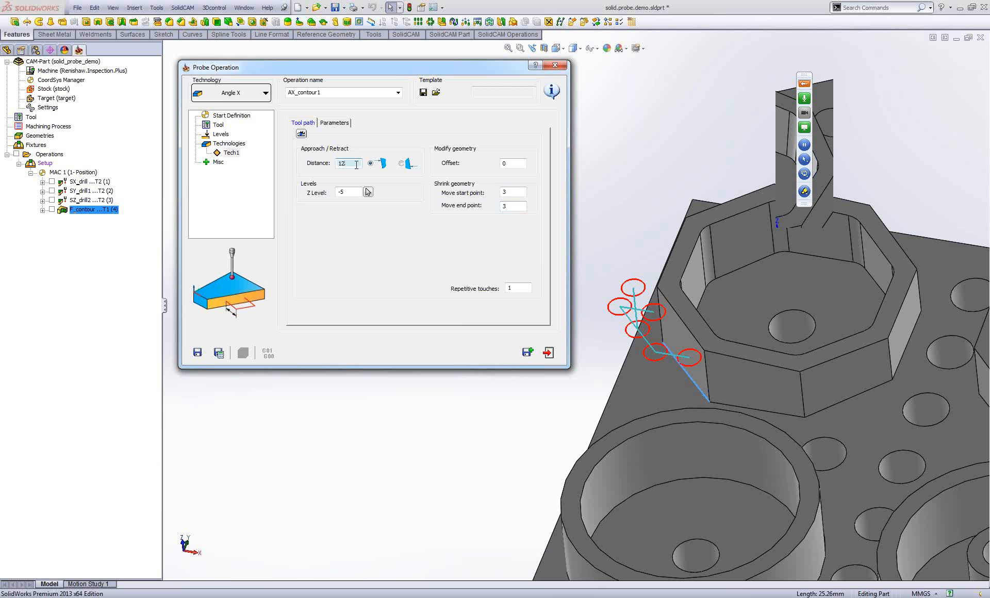
scroll(356, 165, "up", 3)
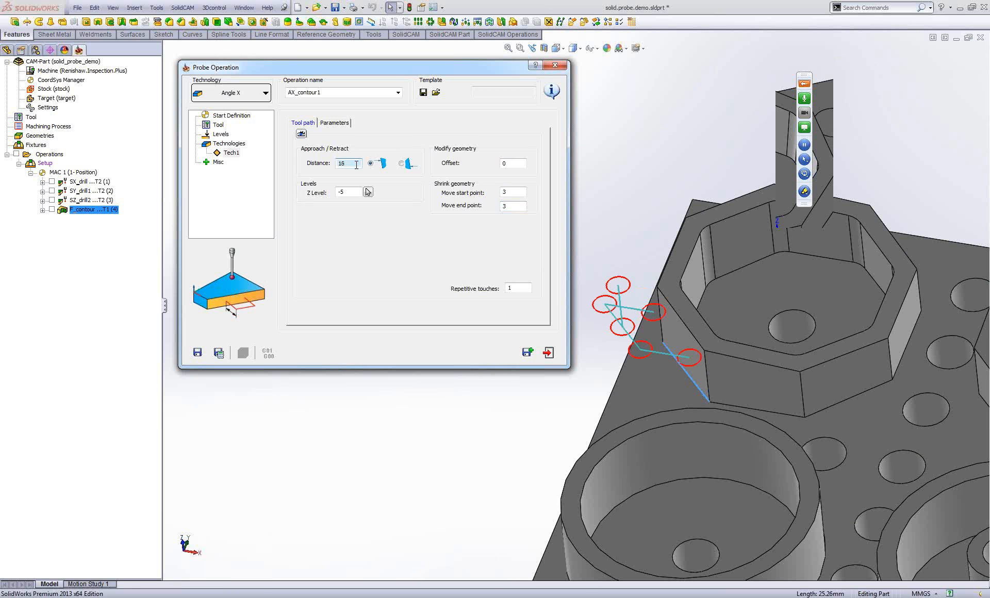
scroll(356, 165, "down", 3)
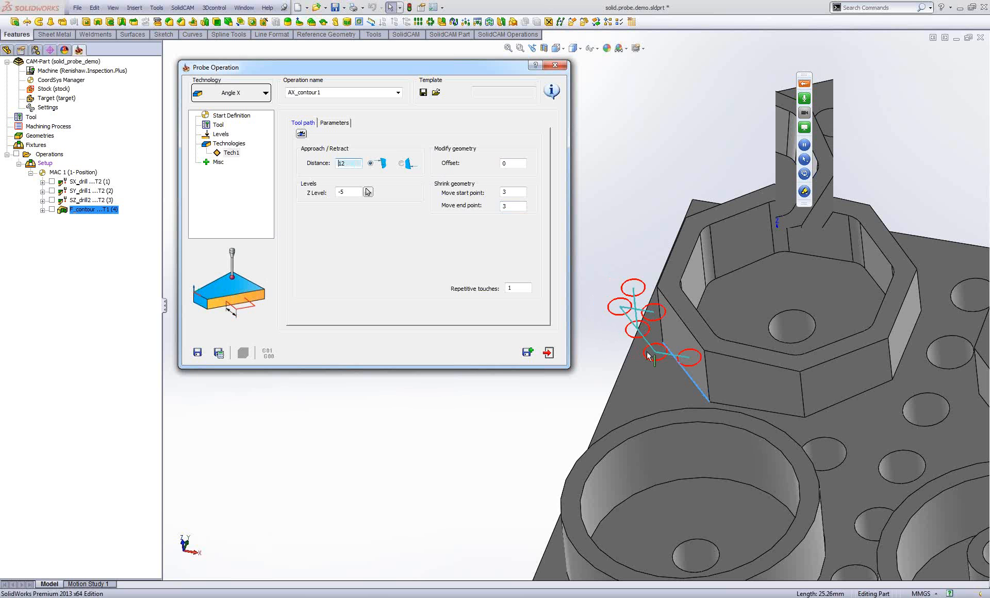
Compare the two approach directions of the Angle X toolpath on the octagonal boss, and return to the outside approach.
middle_click_drag(647, 353, 658, 350)
left_click(403, 163)
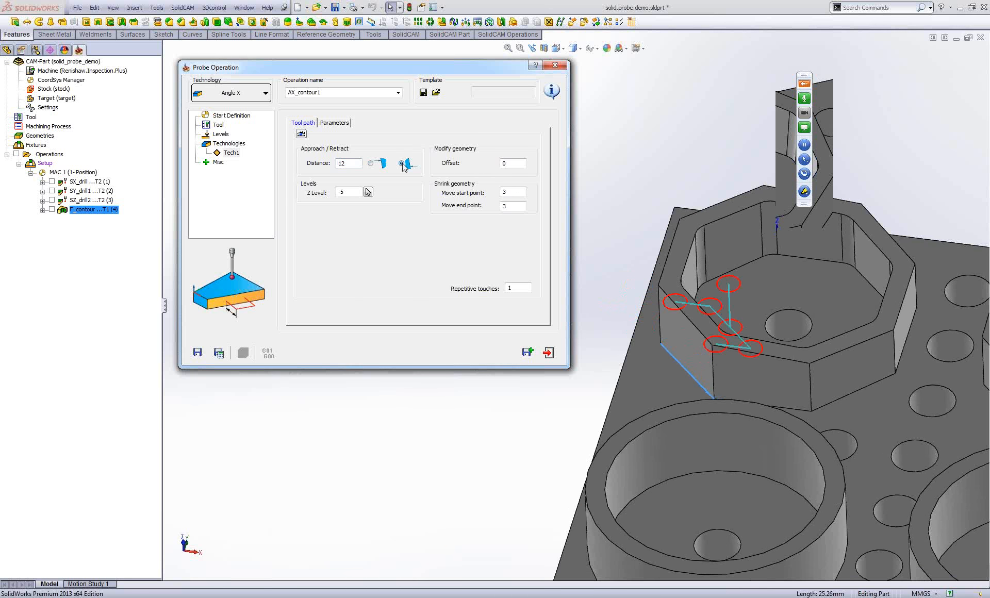
left_click(371, 163)
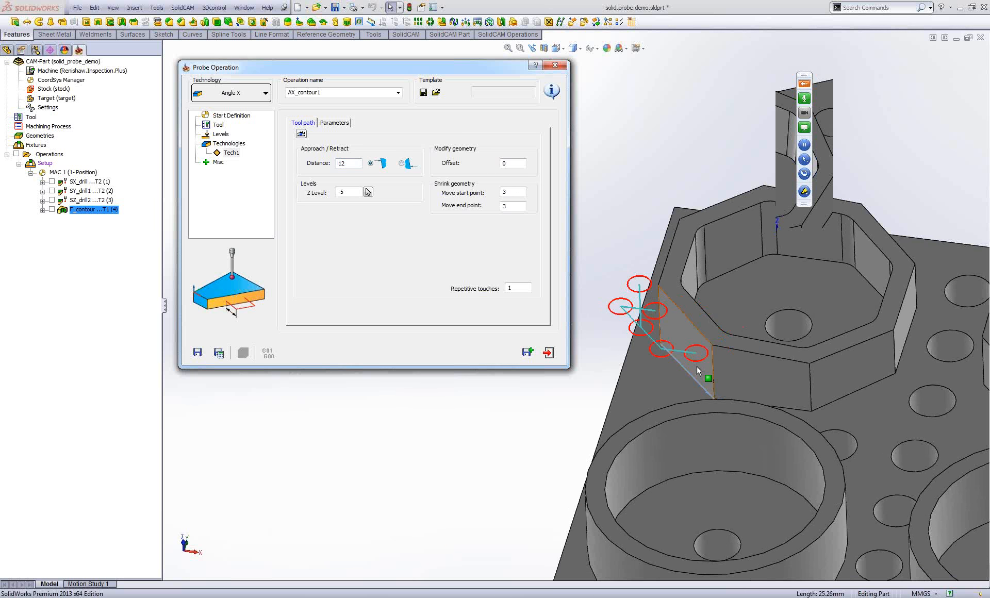
middle_click_drag(698, 366, 845, 370)
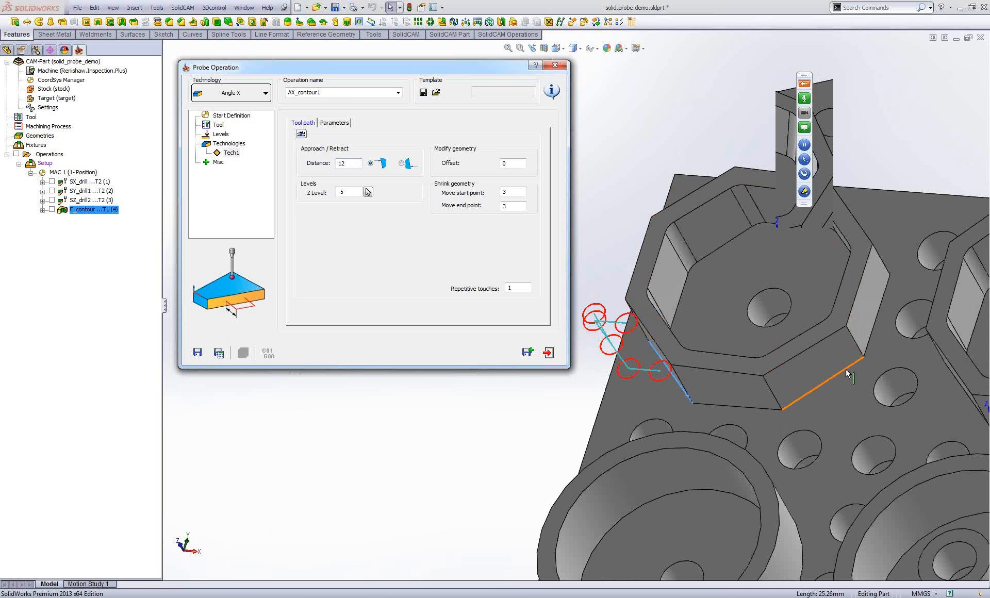
left_click(846, 370)
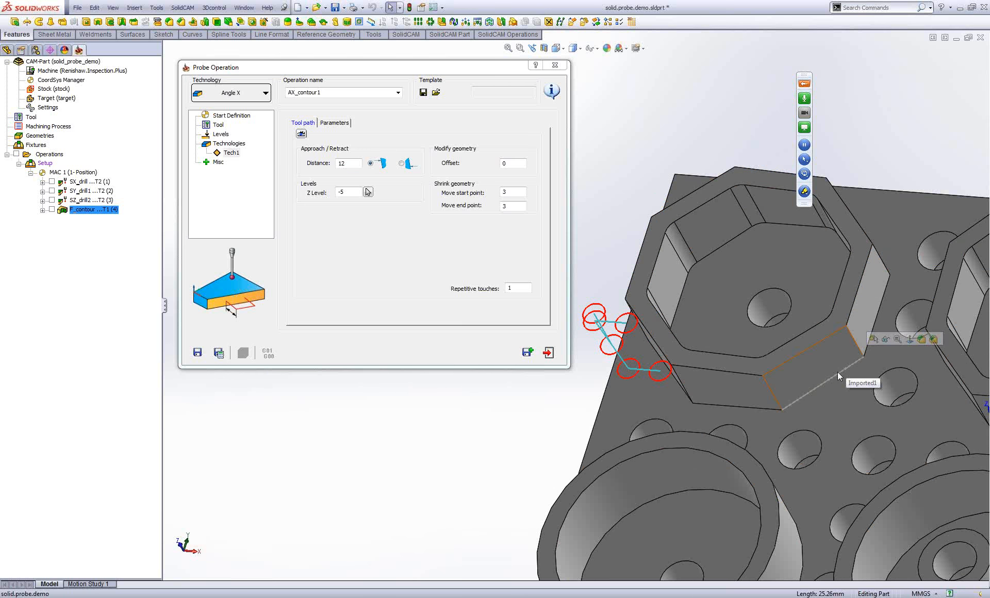
left_click(403, 164)
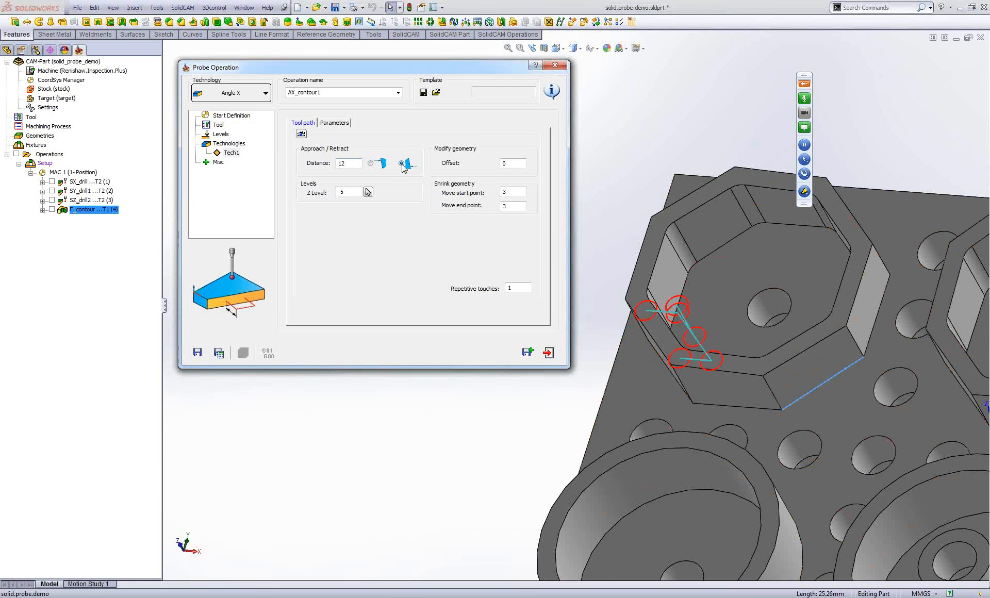
left_click(371, 163)
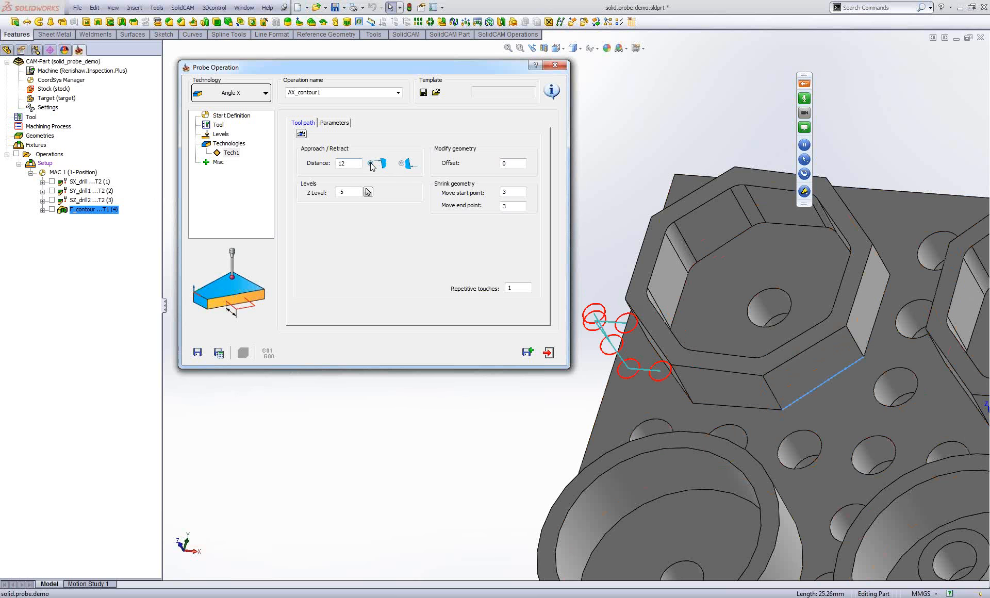
Try negative geometry offsets such as -3 on the Angle X toolpath, and restore the offset to 0.
left_click(515, 164)
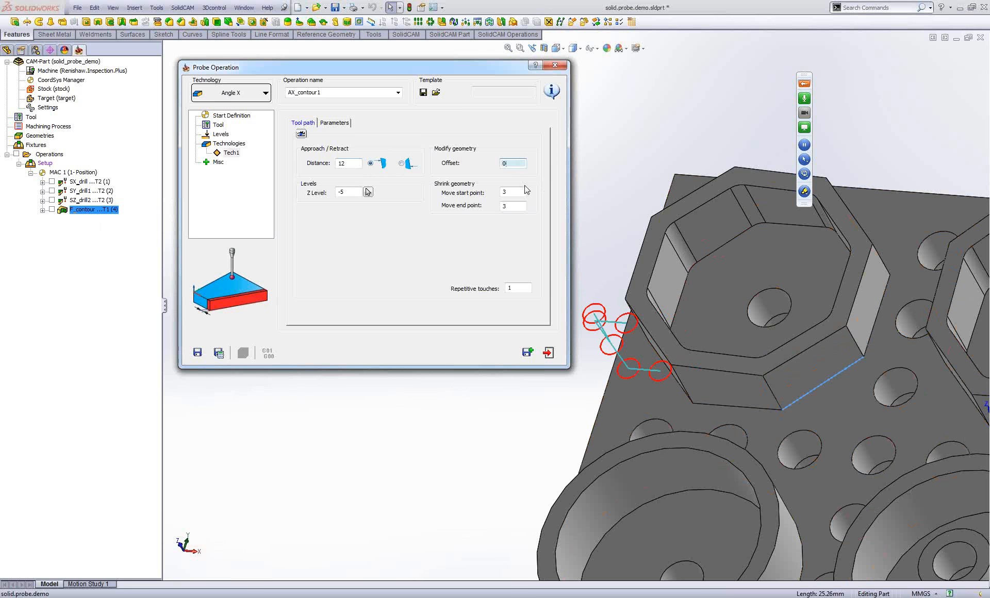
middle_click_drag(657, 286, 523, 180)
key("BackSpace")
type("-3")
scroll(453, 169, "down", 8)
scroll(453, 169, "up", 11)
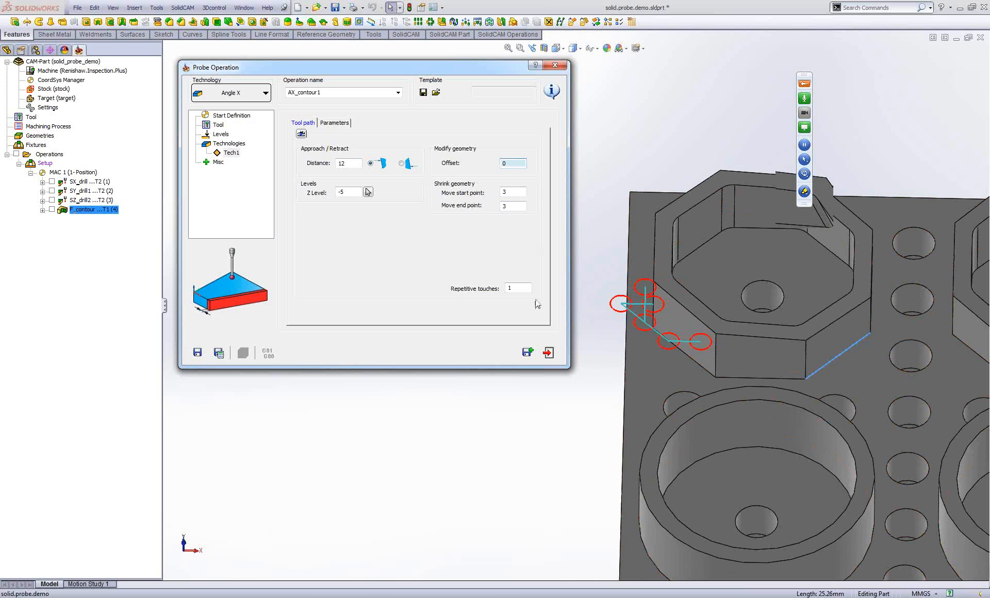
Save and calculate the Angle X operation, and switch its technology to Angle Y.
left_click(219, 352)
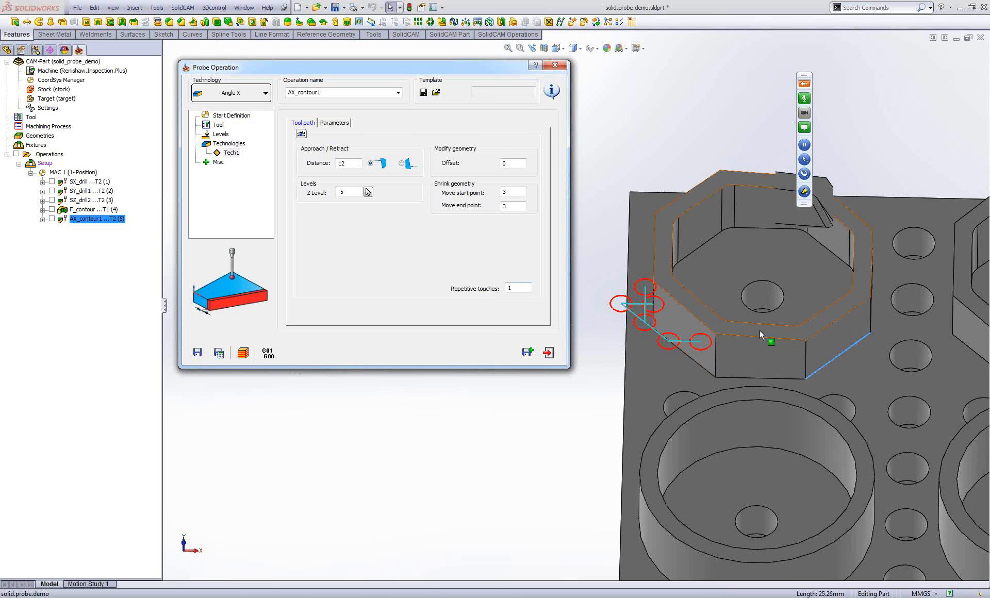
middle_click_drag(754, 324, 602, 335)
left_click(232, 93)
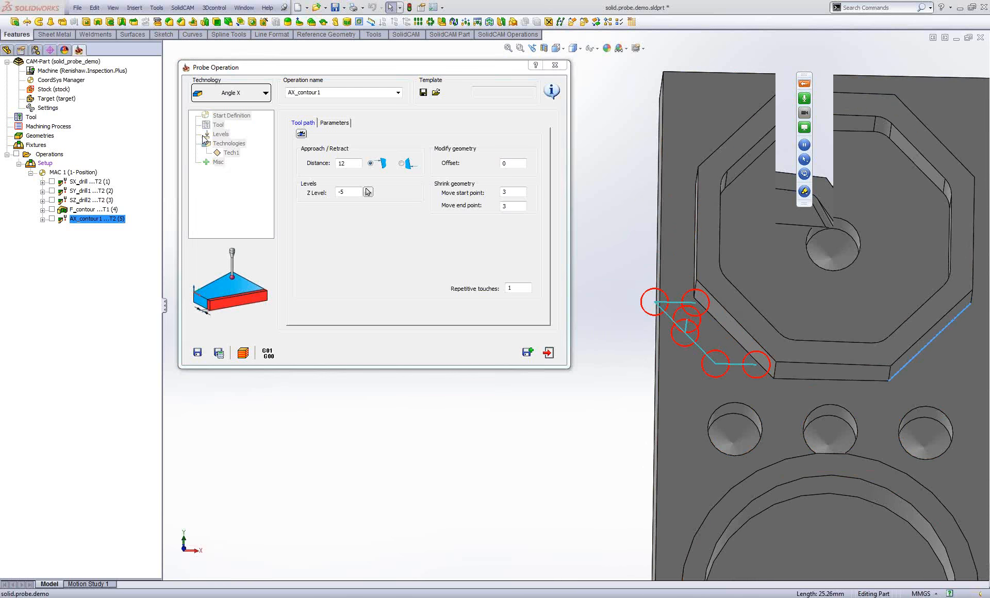
left_click(248, 145)
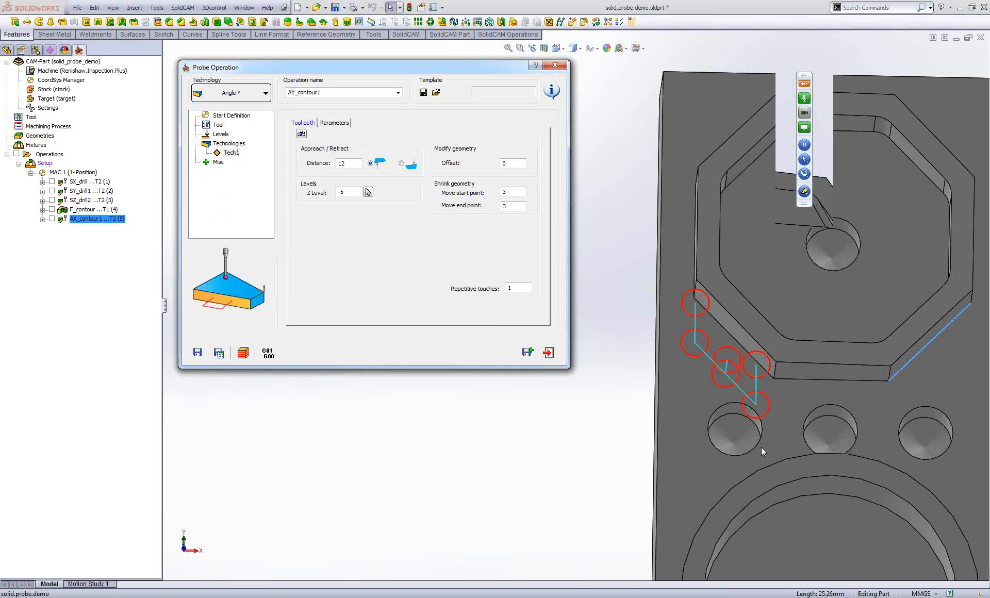
middle_click_drag(784, 435, 709, 286)
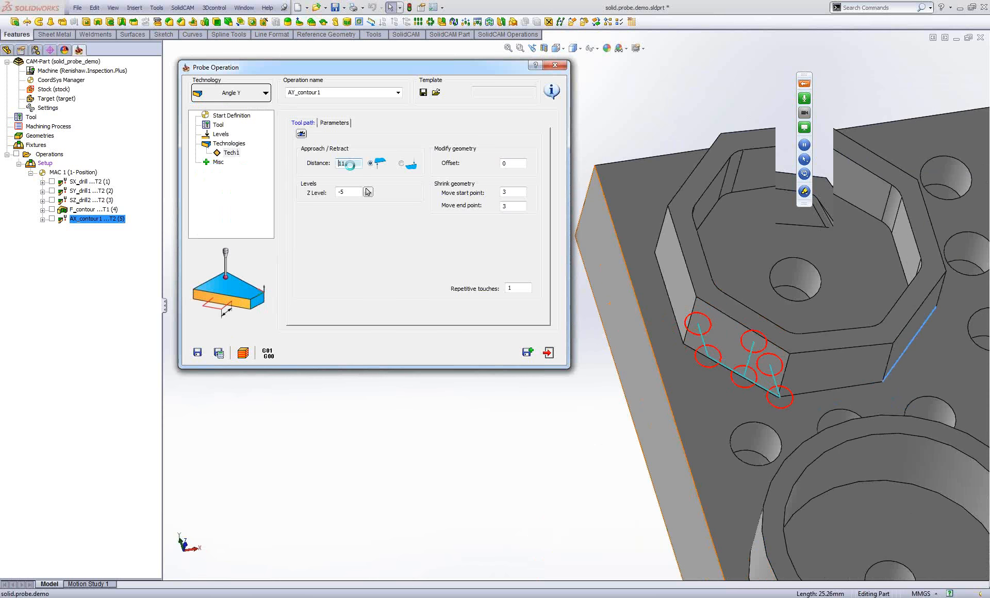
Set the Angle Y approach/retract distance to 15, and save, calculate and close the operation.
scroll(351, 166, "up", 9)
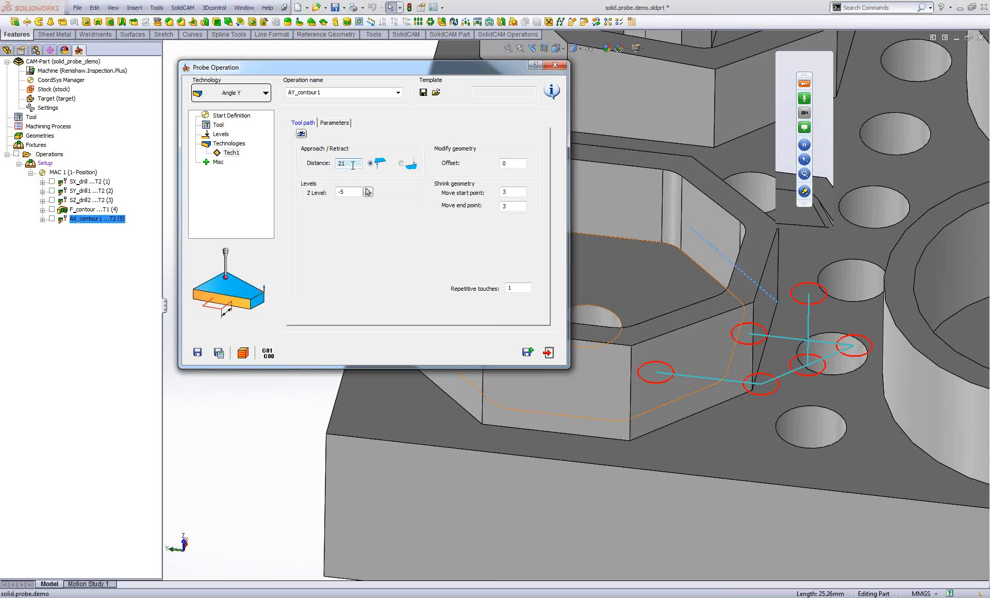
scroll(353, 165, "up", 8)
scroll(353, 166, "down", 17)
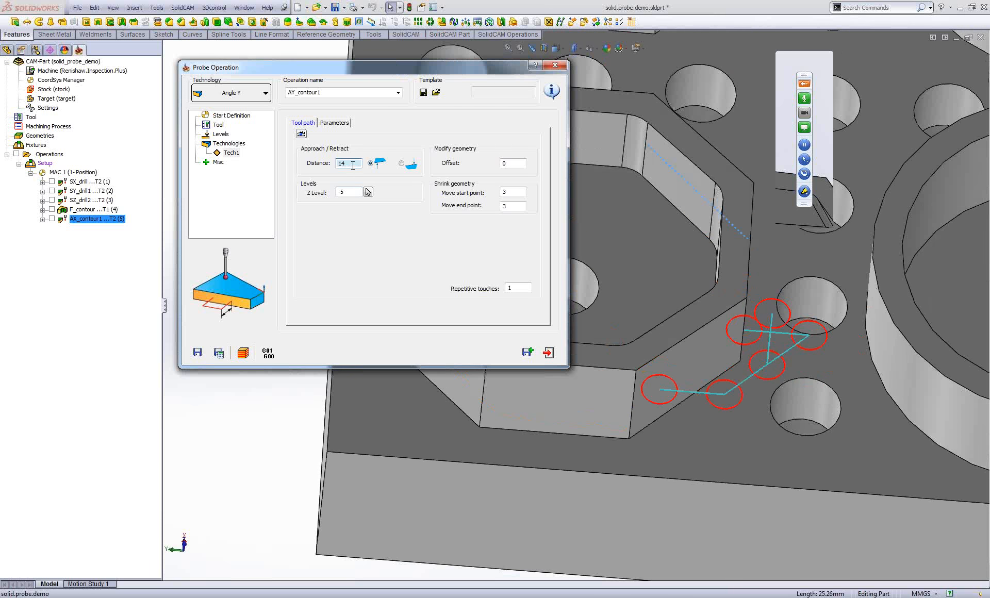
scroll(352, 165, "up", 1)
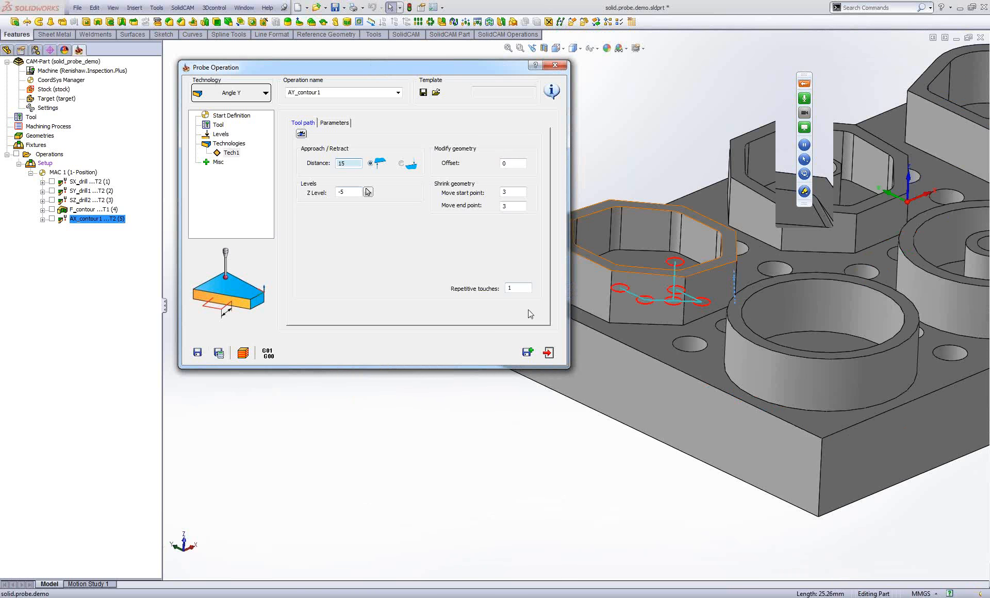
left_click(218, 354)
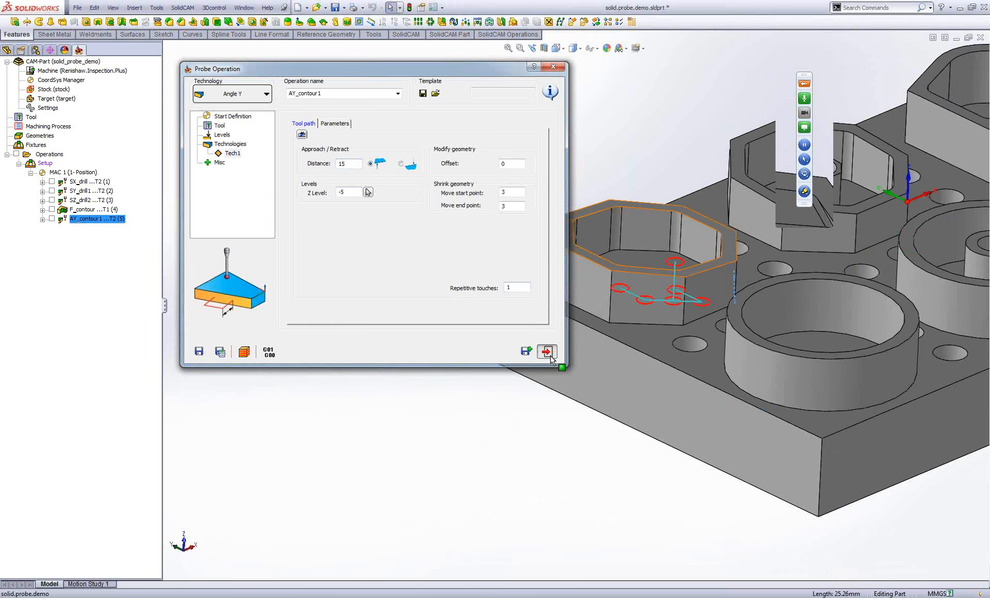
left_click(548, 353)
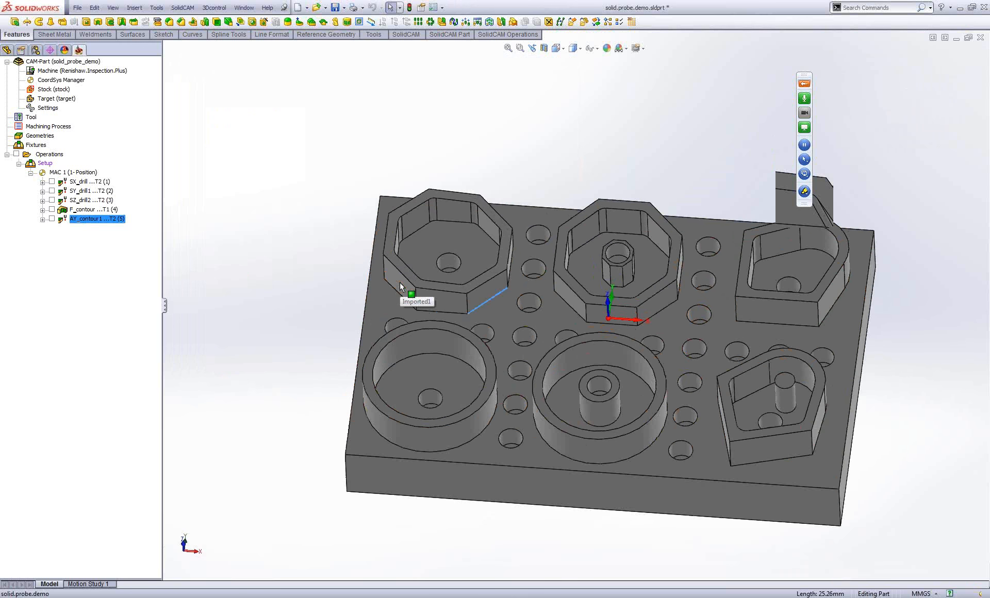
Add another probe operation using the Angle Z technology, with its action set to Measurement.
right_click(49, 155)
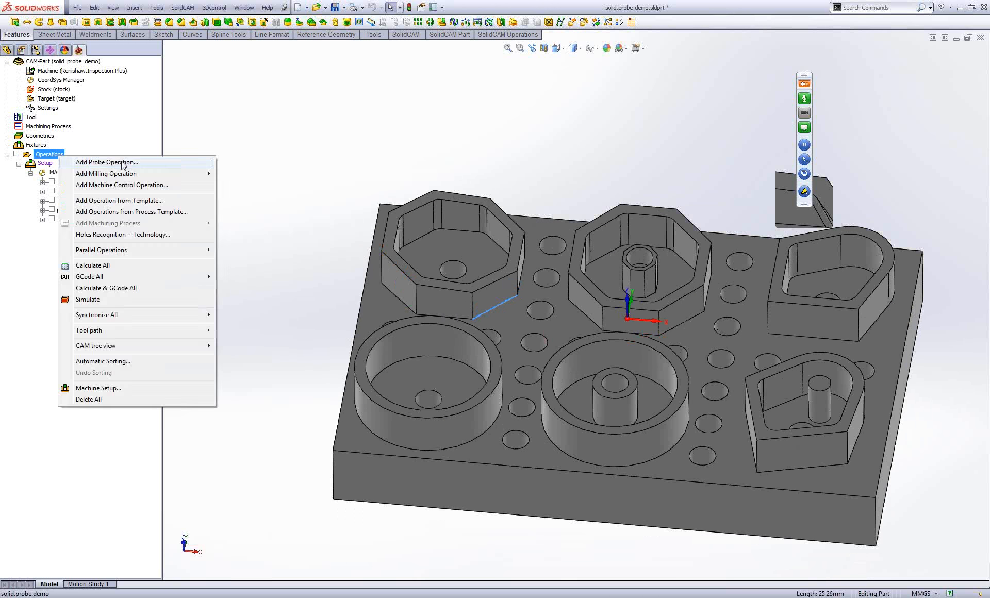
left_click(107, 162)
left_click(243, 96)
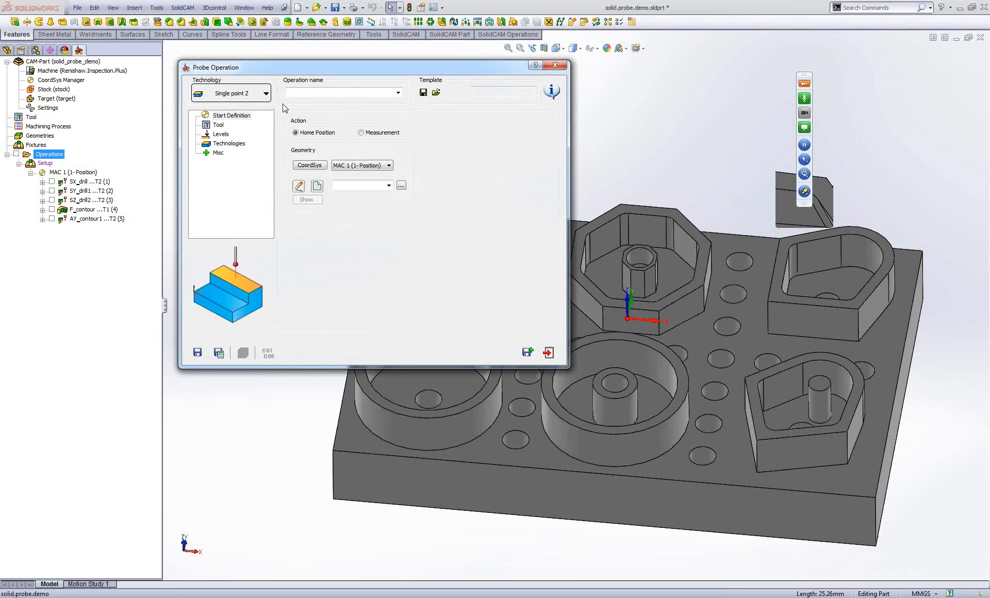
left_click(290, 144)
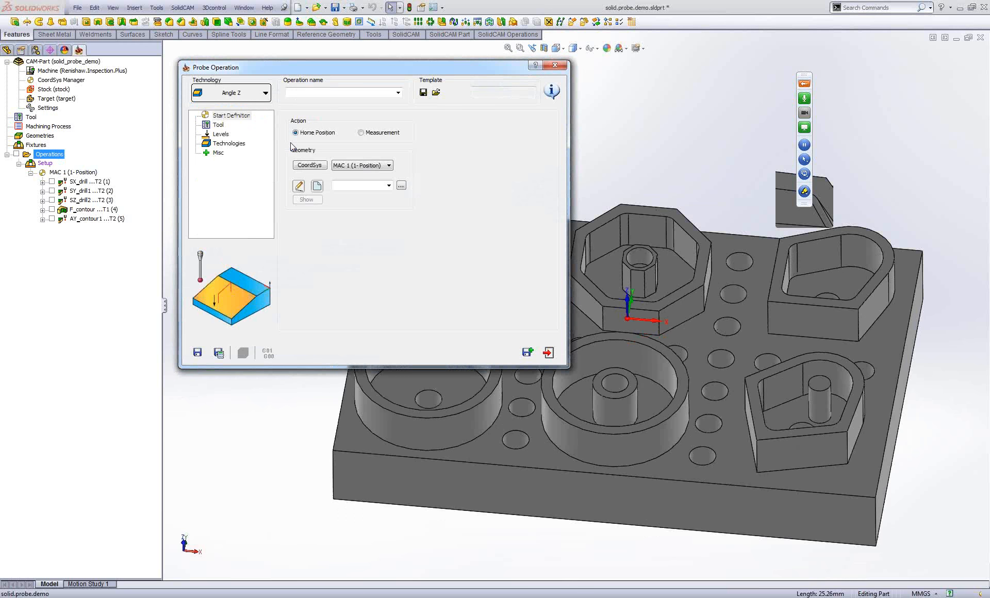
left_click(380, 133)
Define a point-to-point chain geometry, contour2, between two opposite outer top corners of the octagonal boss without a center post.
left_click(318, 186)
left_click(44, 259)
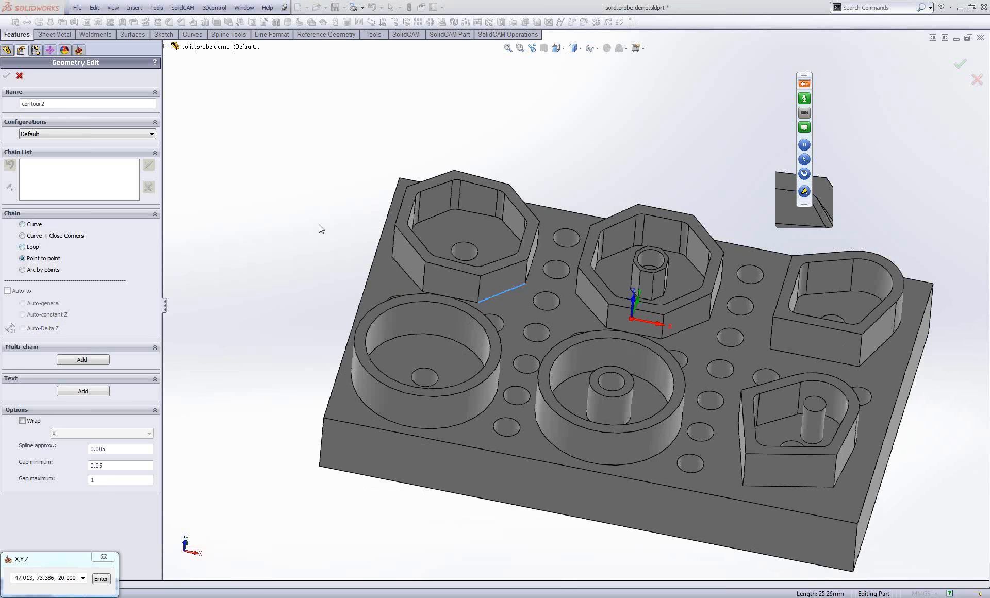
left_click(557, 255)
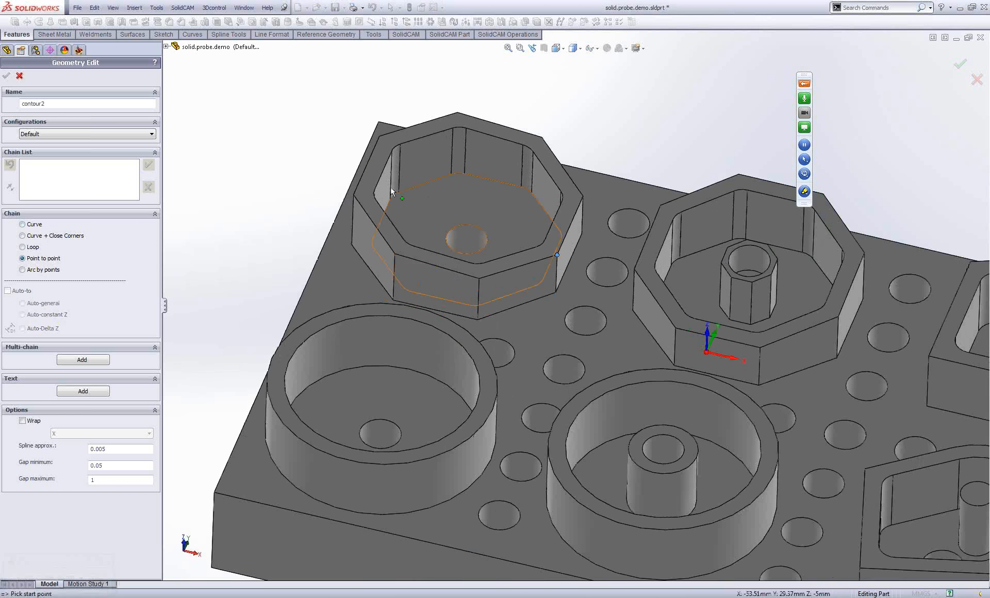
left_click(354, 194)
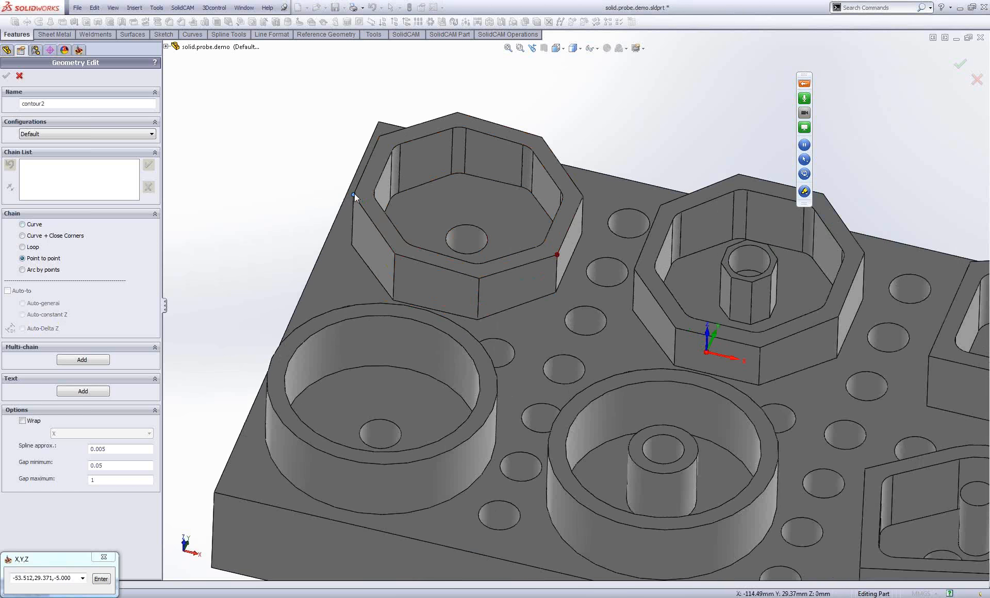
left_click(512, 264)
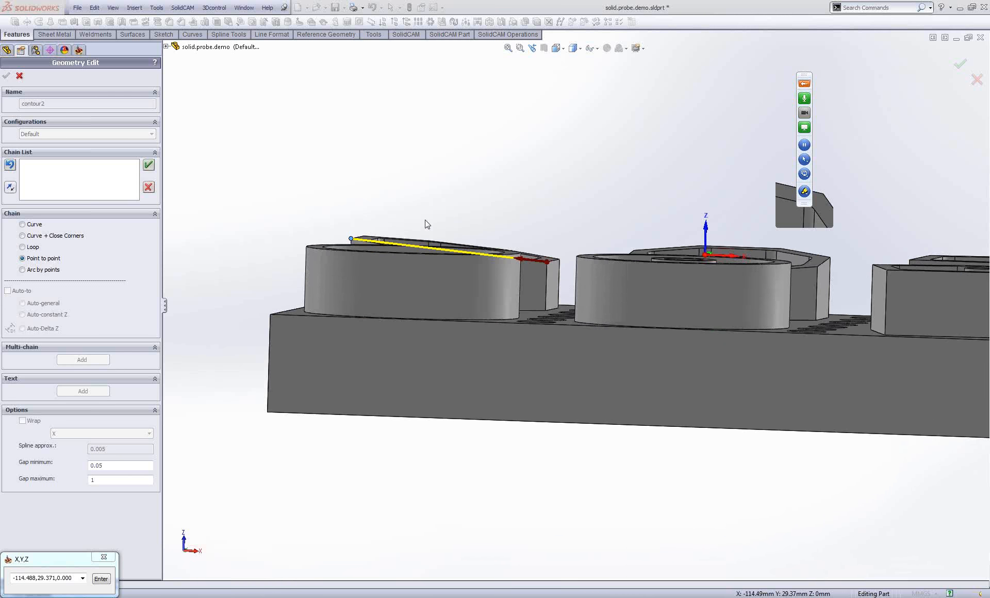
middle_click_drag(460, 240, 432, 248)
left_click(149, 165)
left_click(6, 76)
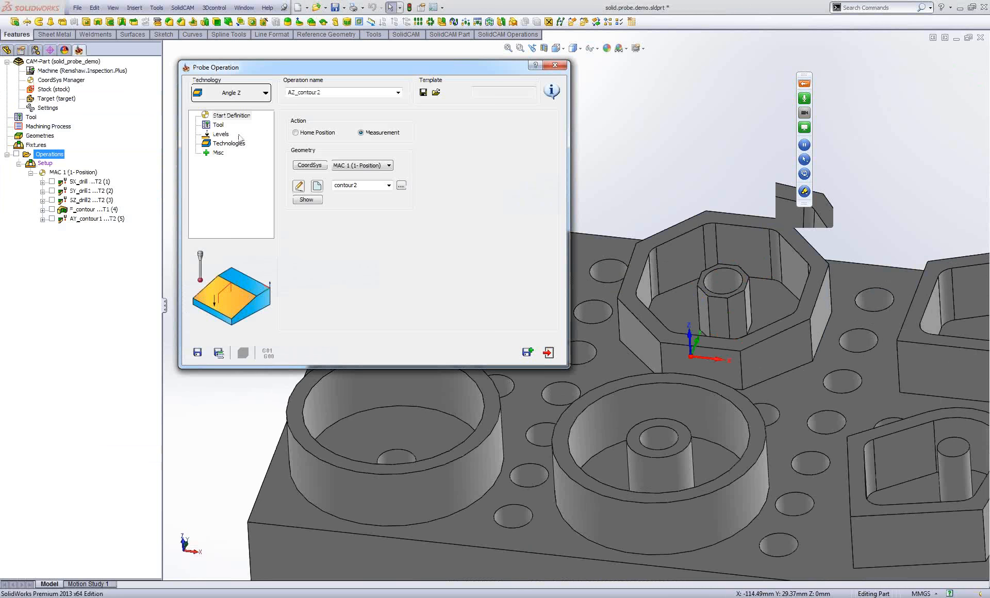
Assign a tool to the Angle Z operation and keep its measure plane at ZX.
left_click(219, 125)
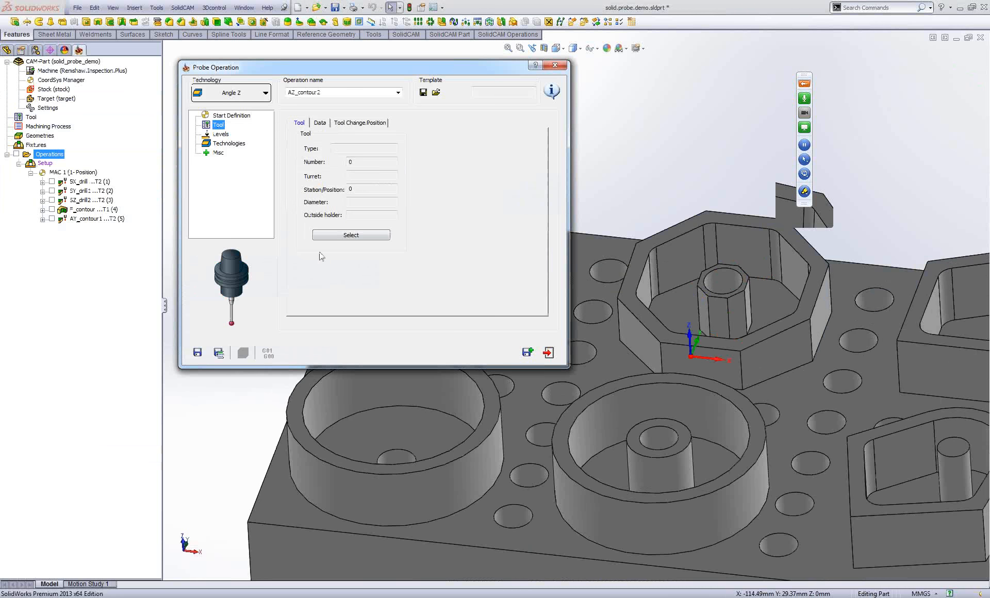
left_click(353, 239)
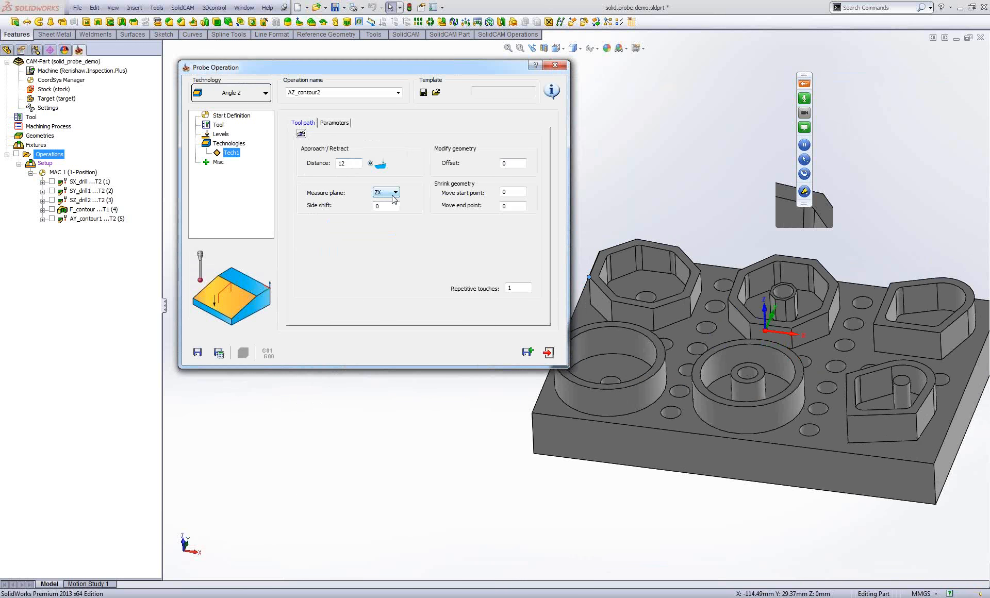
left_click(393, 193)
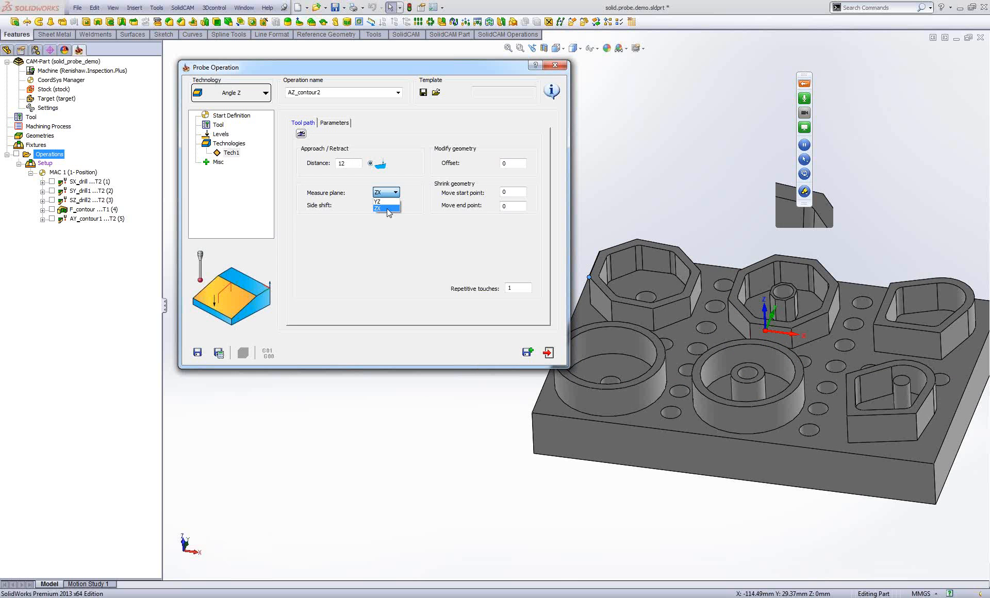
left_click(388, 209)
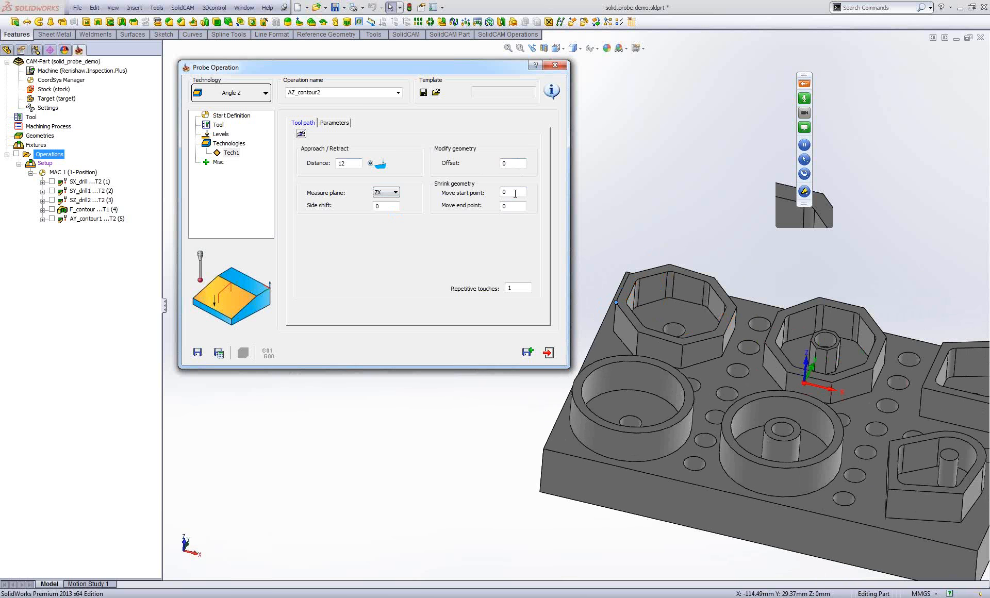
Preview the Angle Z toolpath on the boss and set its side shift to -18.
left_click(301, 134)
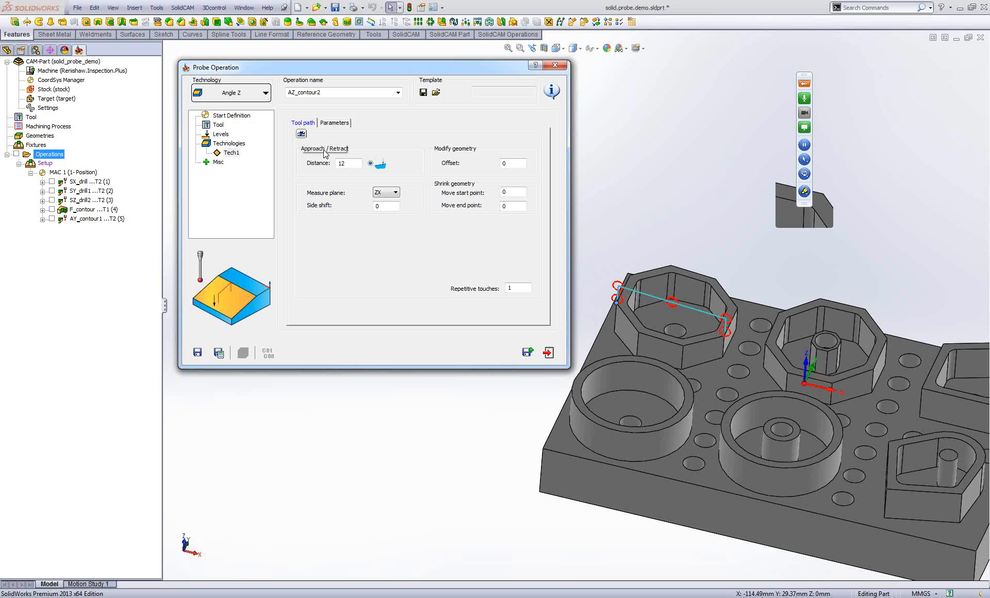
double_click(387, 206)
type("-10")
key("BackSpace")
type("2")
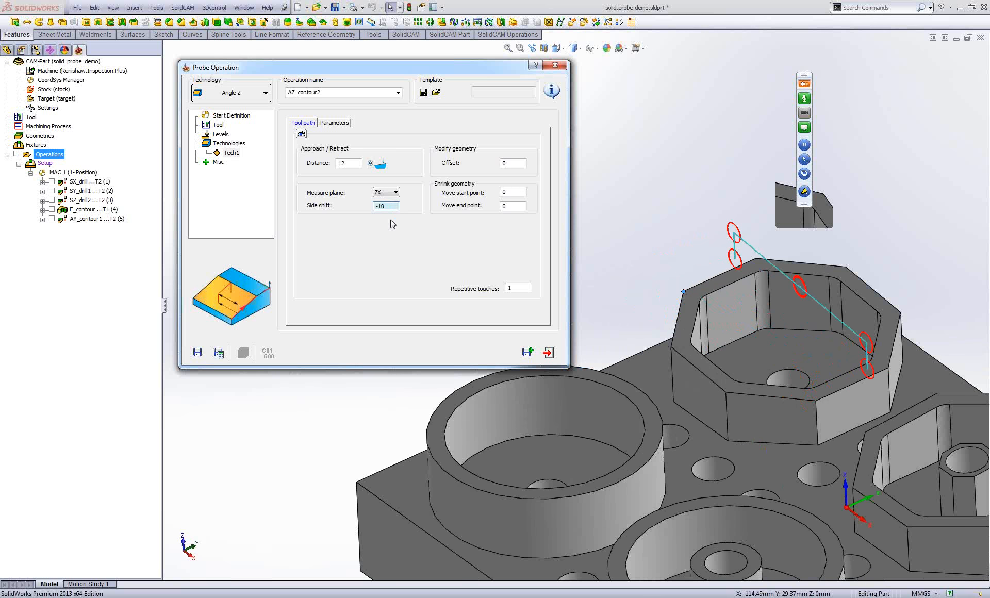
Set the side shift to -12, move the start point by 3 and end point by 2, set distance 10, and calculate the Angle Z operation.
left_click(514, 192)
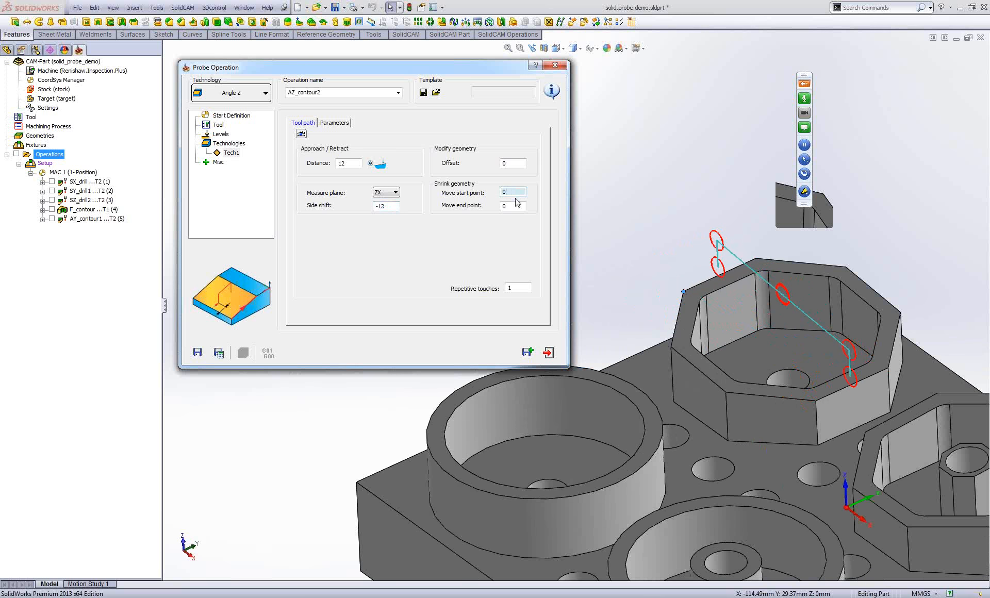
type("3")
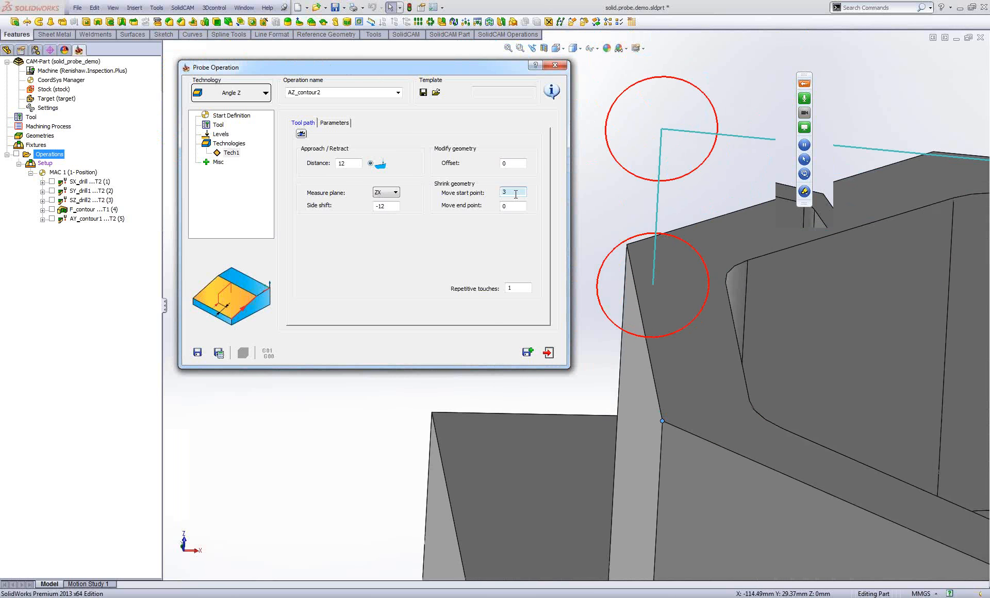
left_click(515, 205)
type("2")
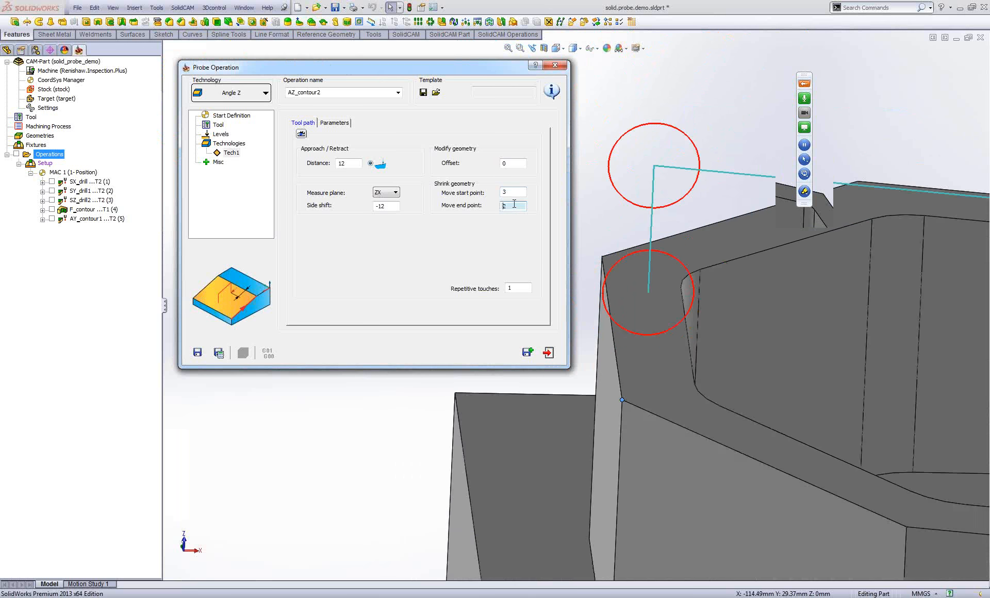
left_click_drag(355, 164, 237, 169)
type("10")
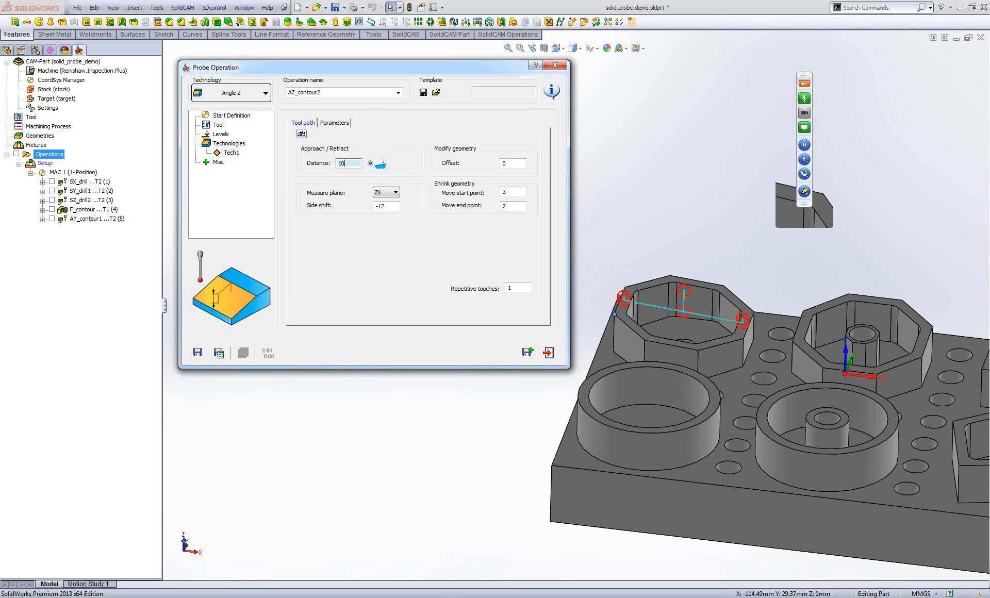
left_click(217, 355)
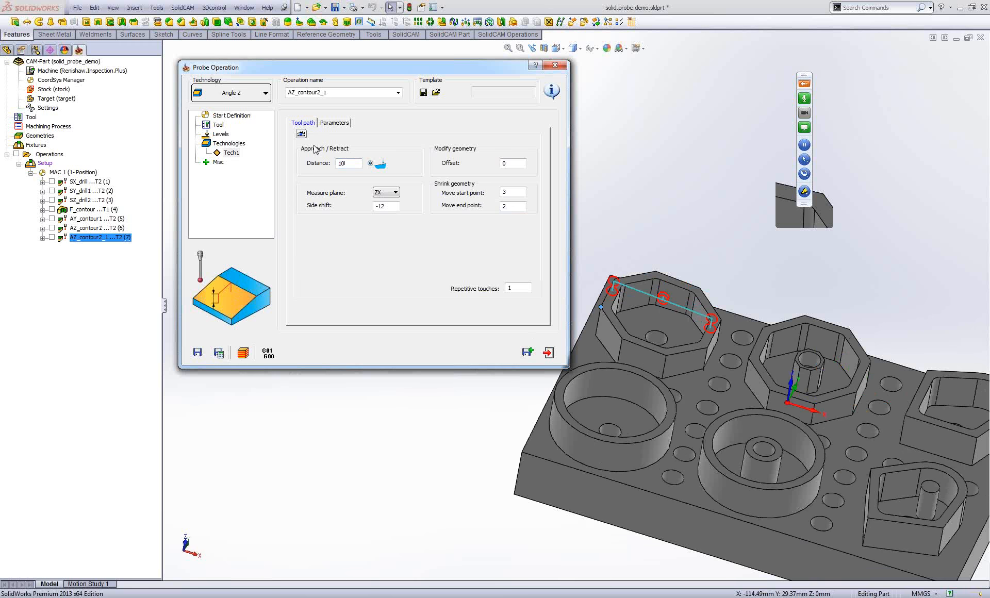
Define point-to-point chain geometry contour3 for the copied Angle Z operation between two outer top corners of the octagonal boss with the center post.
left_click(233, 117)
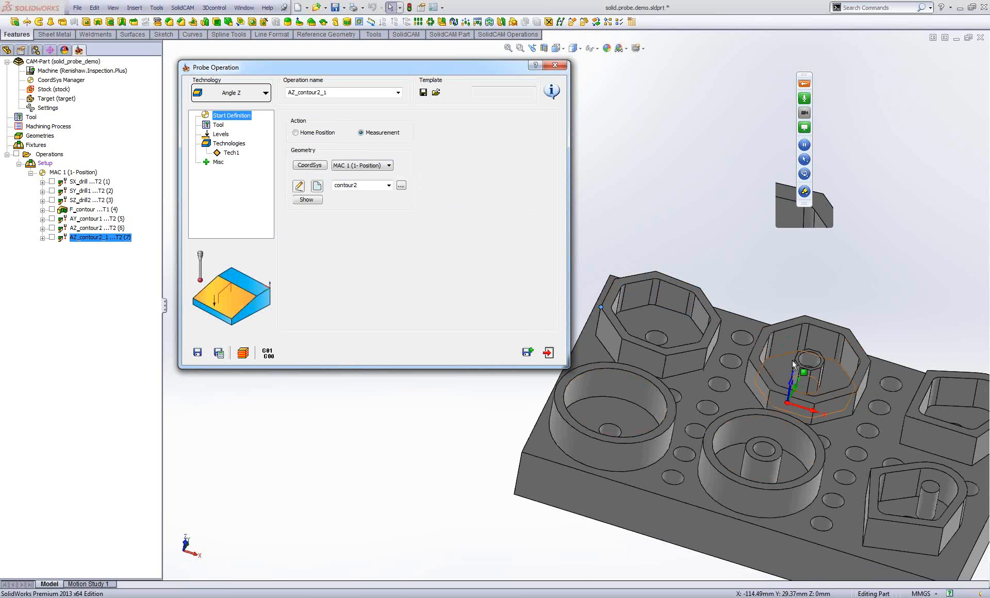
left_click(317, 187)
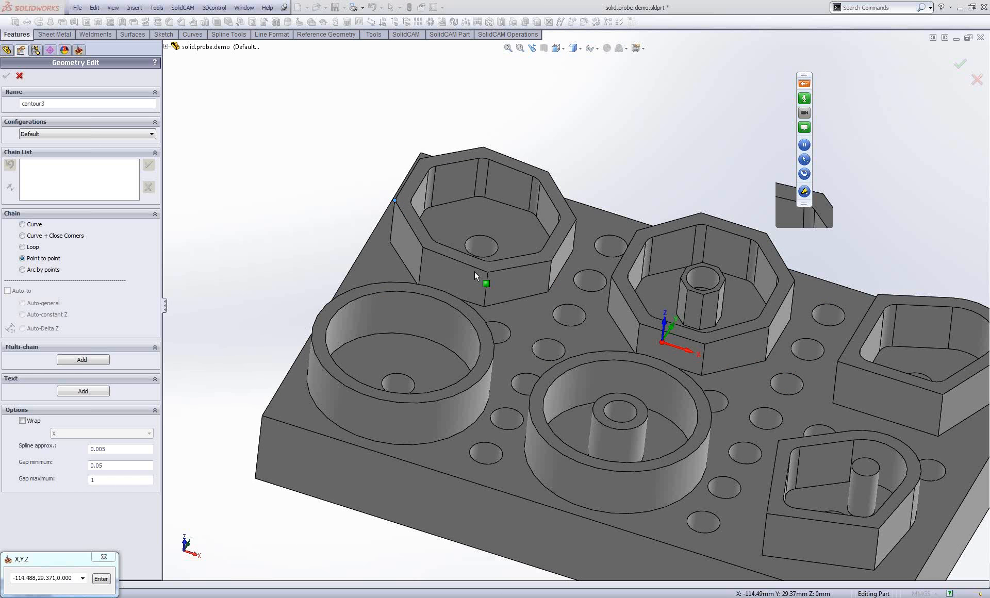
scroll(475, 273, "down", 5)
left_click(523, 388)
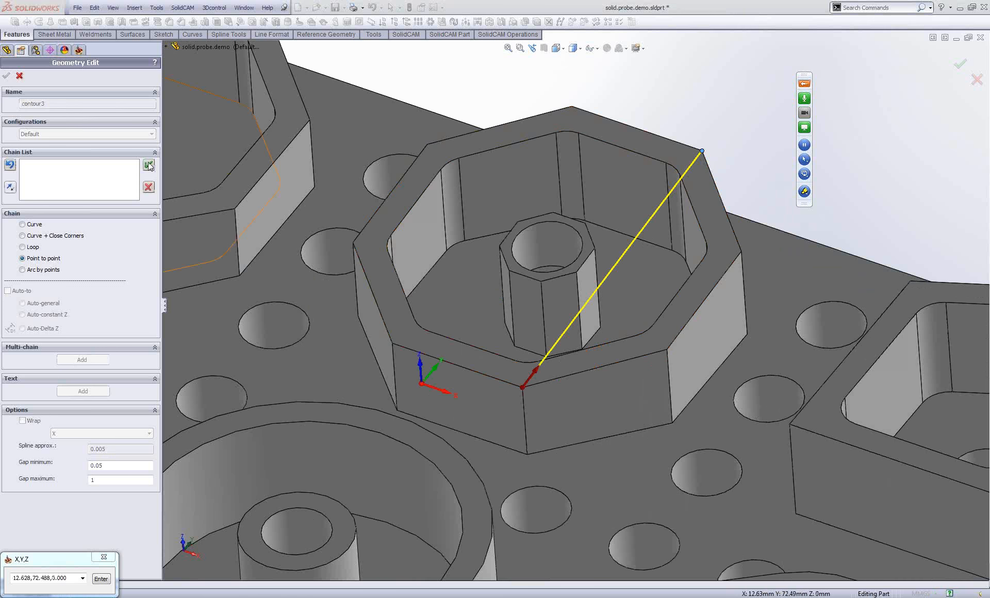
left_click(149, 165)
left_click(6, 75)
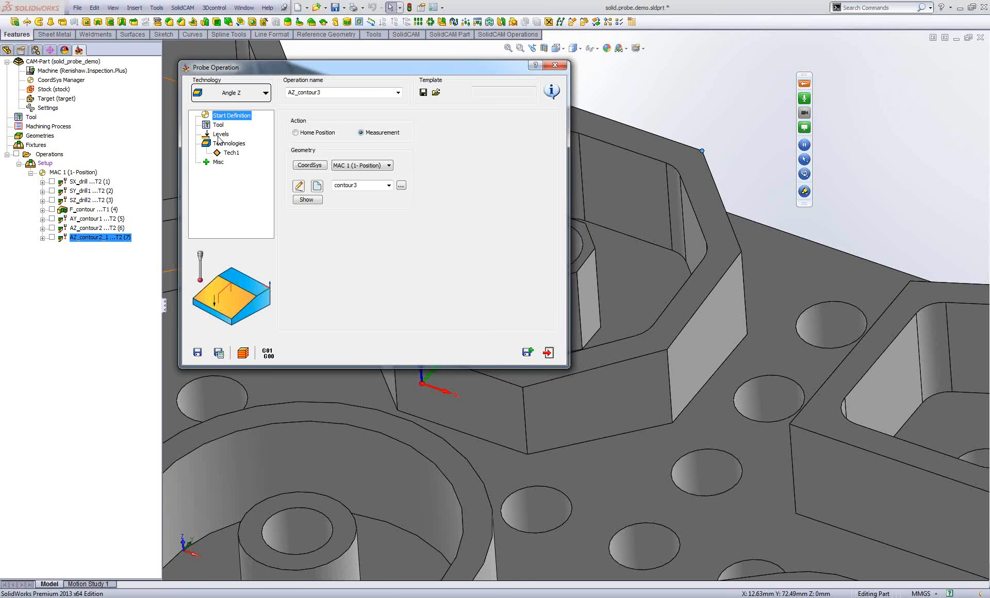
Preview the copied operation's toolpath, change its measure plane to YZ and set the side shift to 13.
left_click(230, 153)
left_click(301, 134)
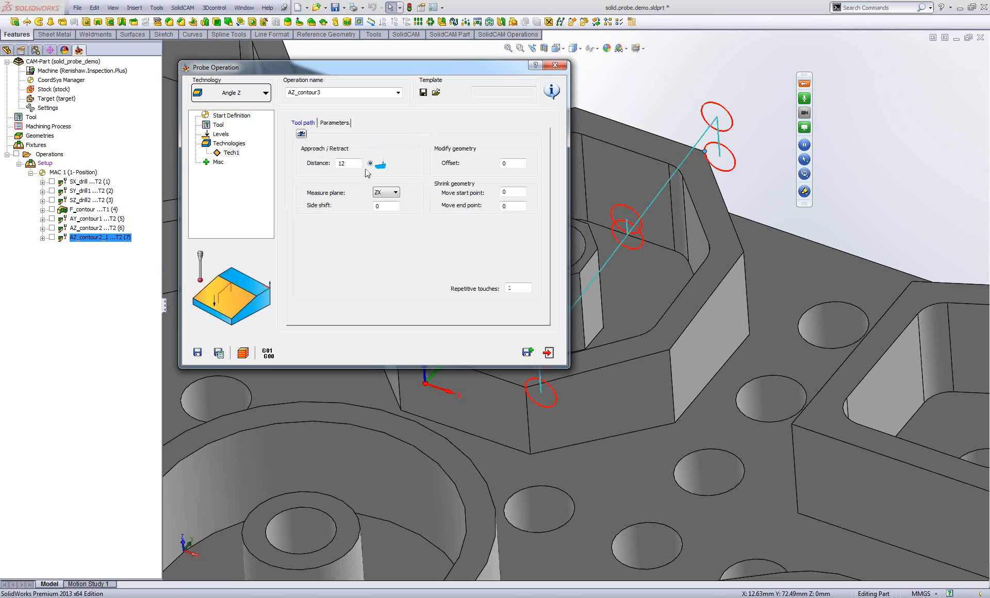
left_click(382, 206)
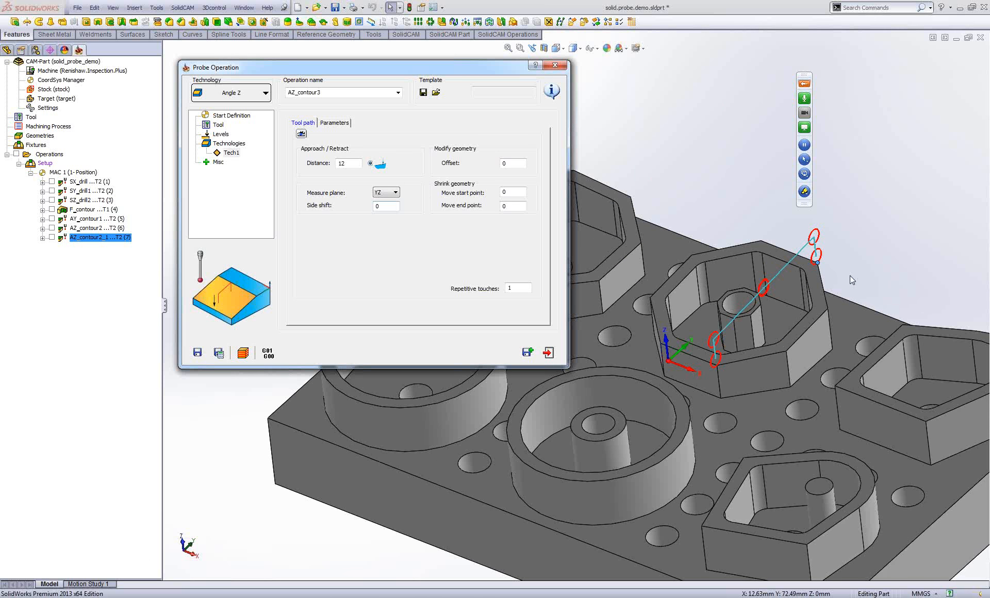
left_click(386, 205)
type("13")
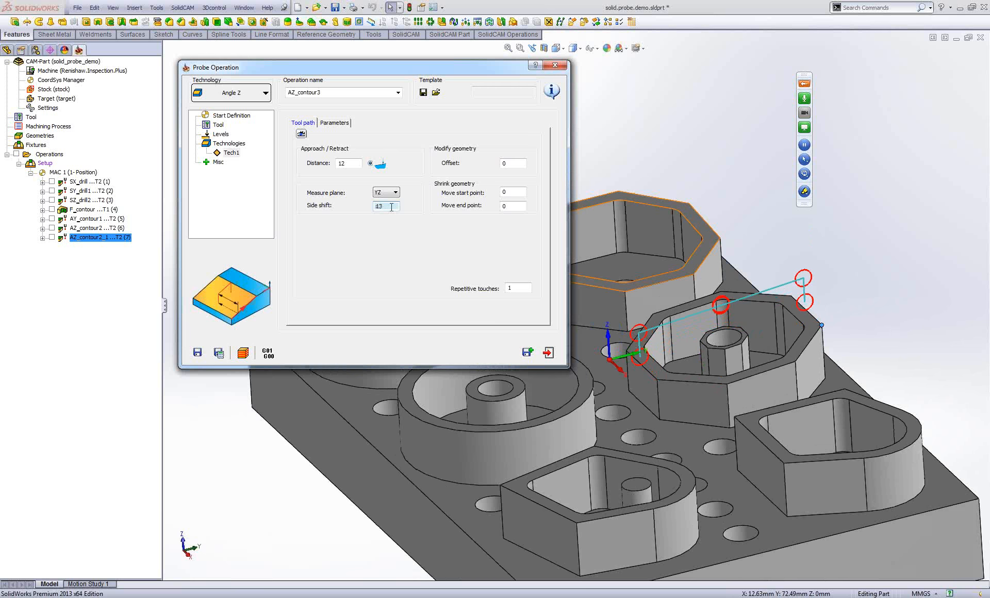
Move the start point by 3 and the end point by 2, set the approach distance to 10, then calculate and close the operation.
left_click(511, 192)
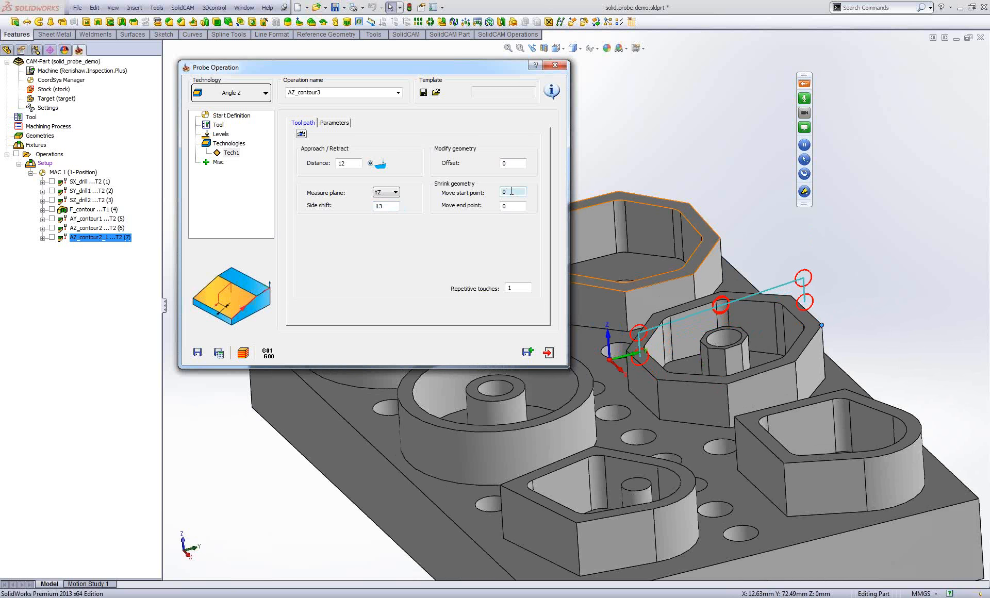
key("BackSpace")
type("3")
left_click(512, 205)
type("4")
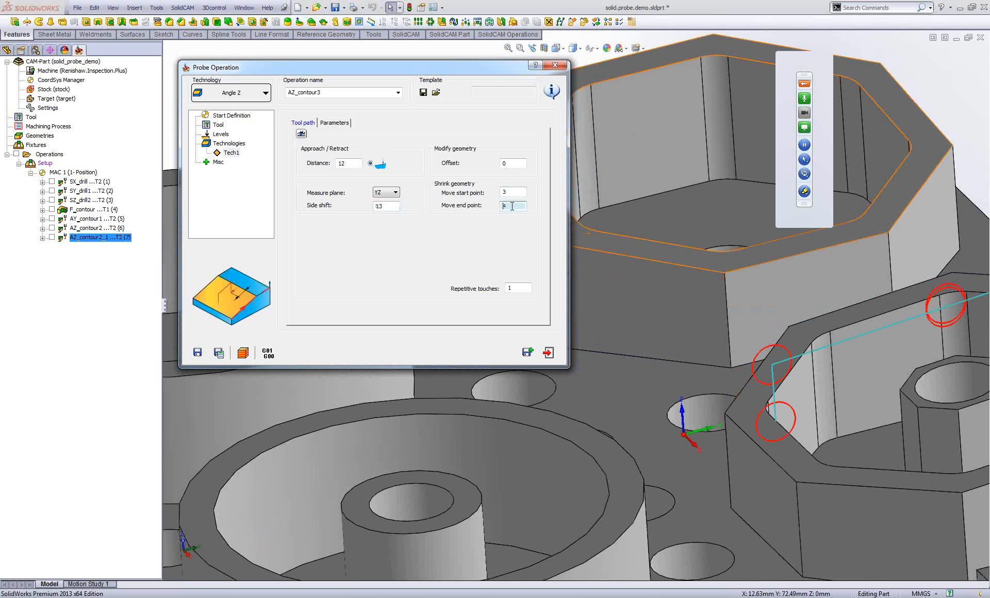
left_click_drag(352, 163, 304, 174)
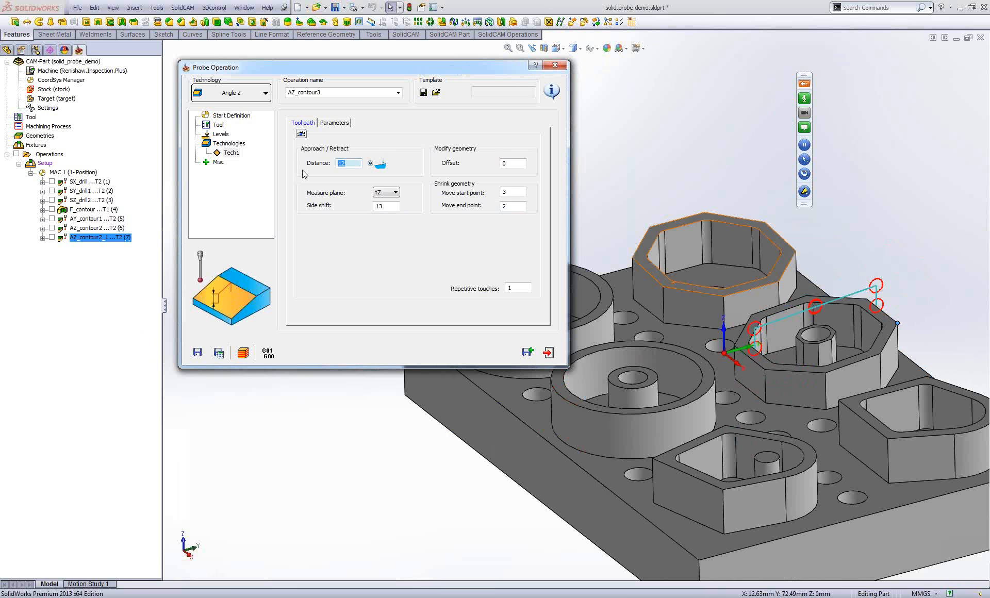
type("10")
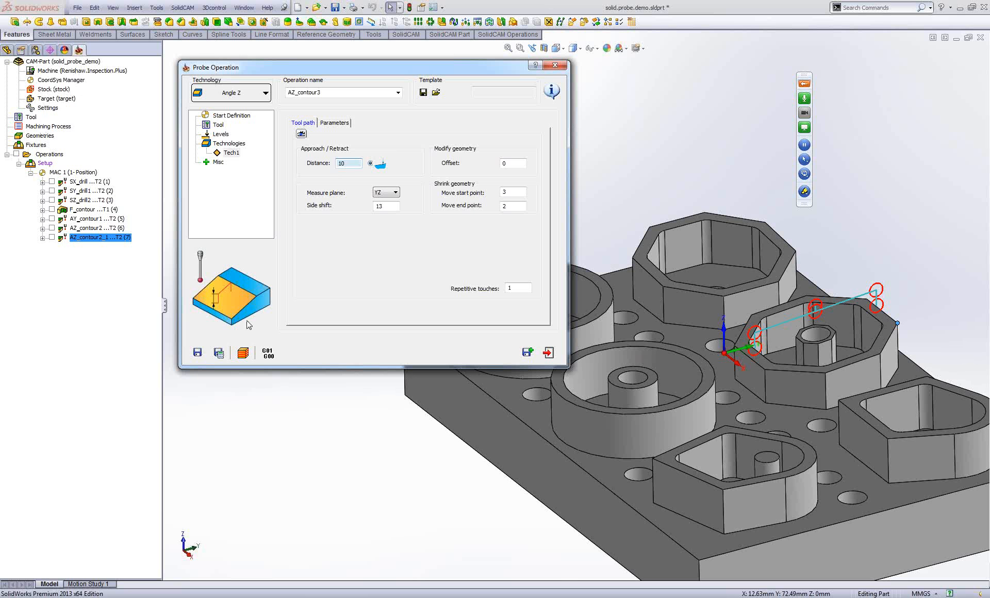
left_click(219, 353)
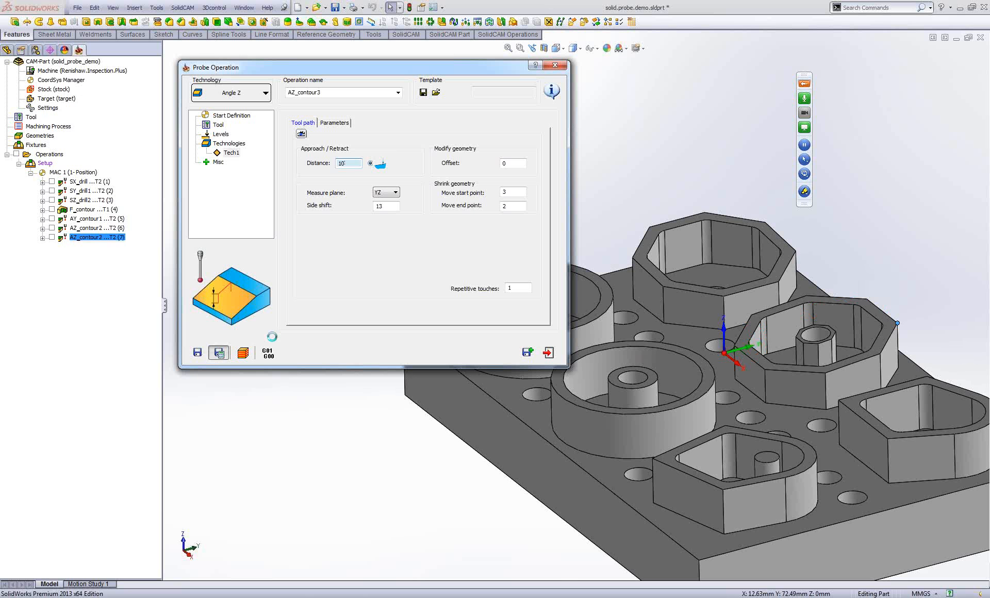
left_click(549, 353)
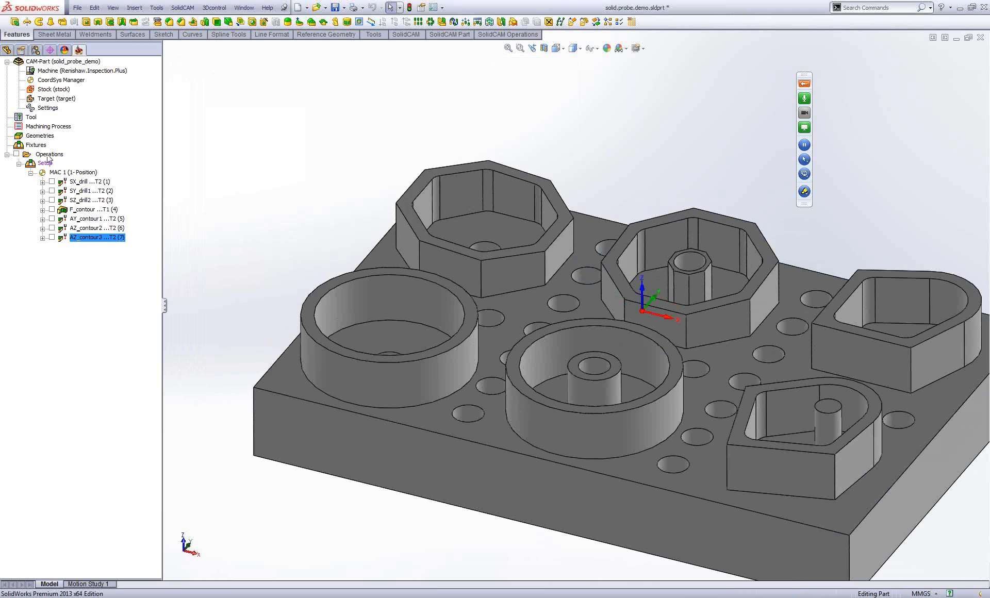
Add another probe operation using the Boss technology, with its action set to Measurement.
right_click(49, 154)
left_click(103, 161)
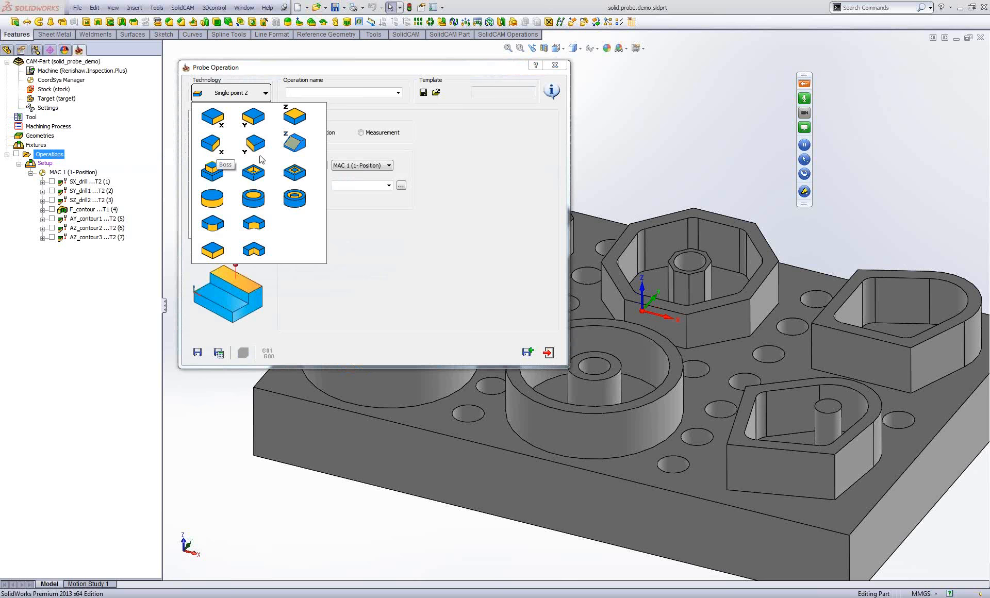
left_click(212, 174)
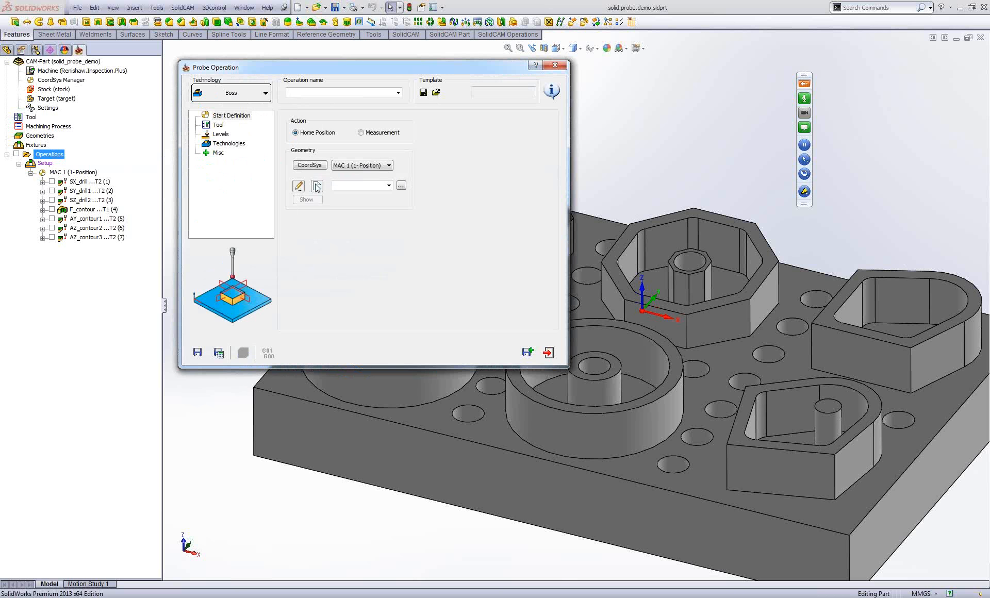
left_click(360, 132)
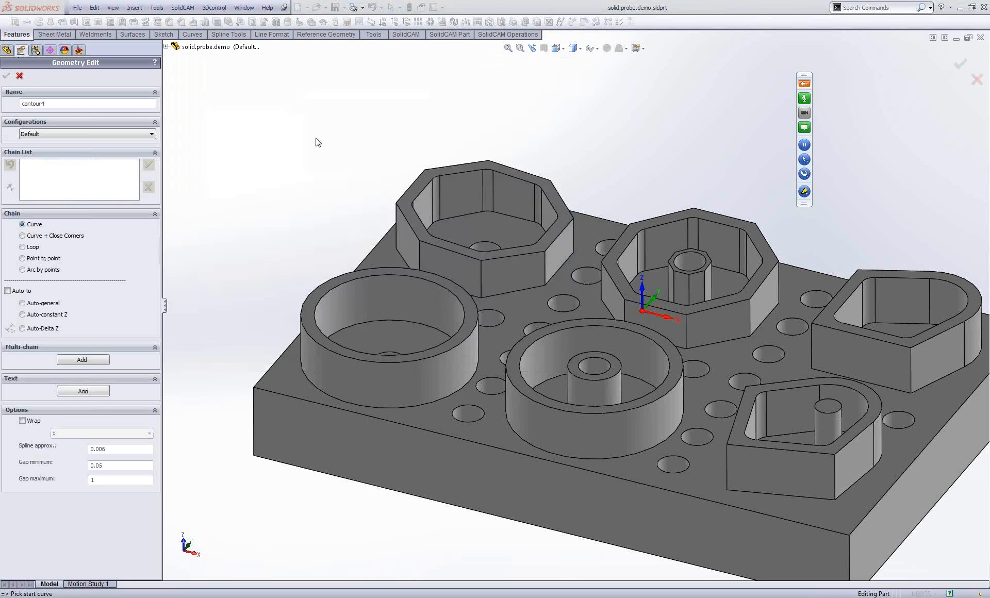
Define contour4 as a Curve + Close Corners chain from a base edge of the octagonal boss without a center post.
middle_click_drag(316, 138, 434, 262)
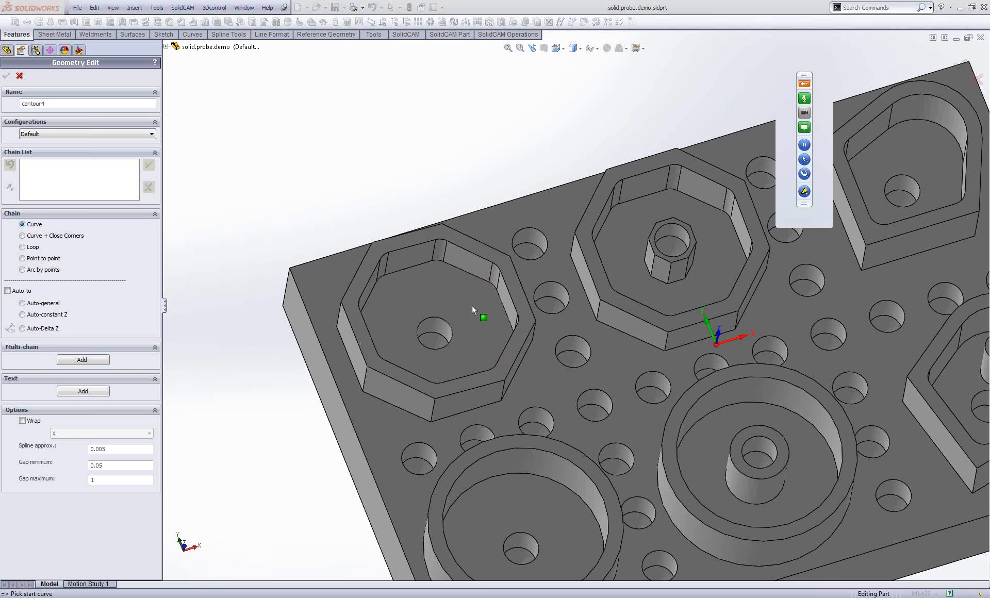
scroll(472, 305, "down", 2)
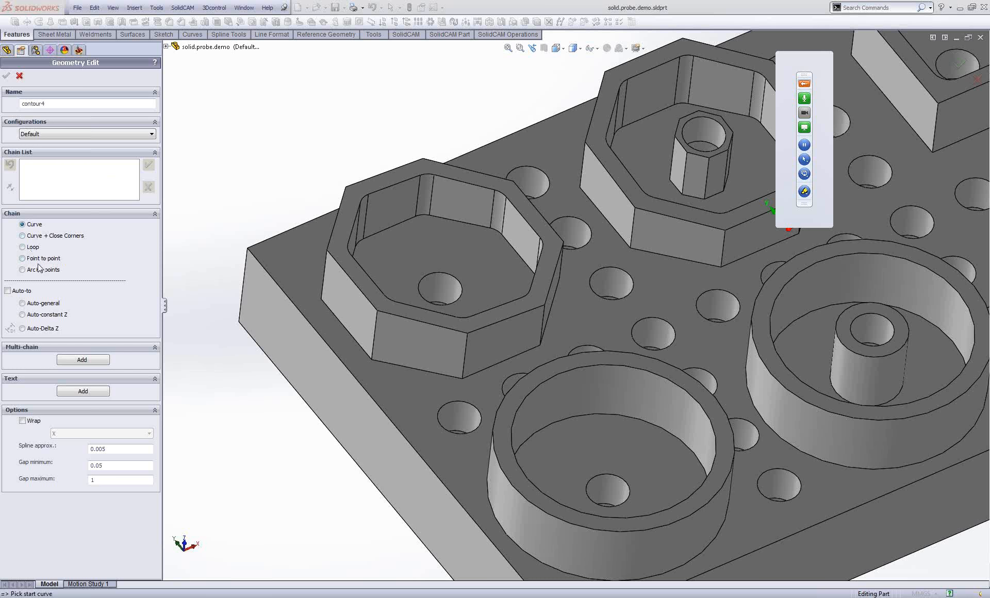
left_click(35, 237)
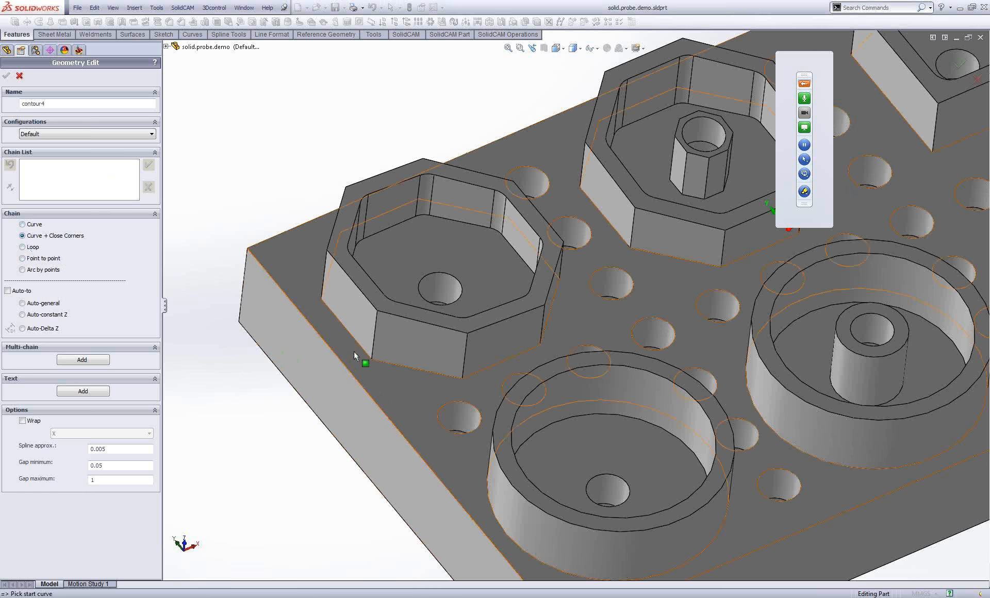
left_click(349, 338)
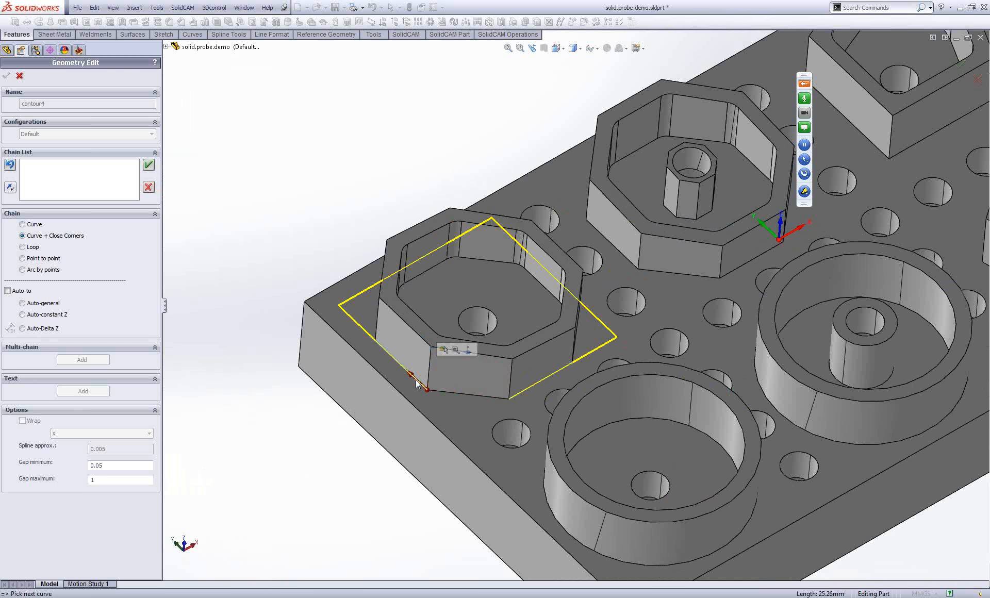
left_click(223, 147)
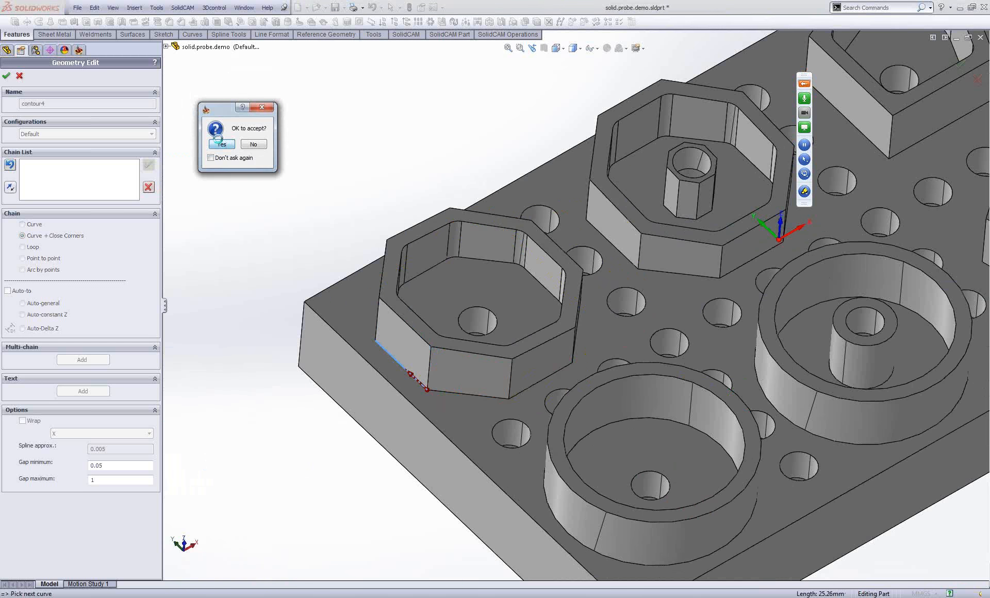
left_click(6, 77)
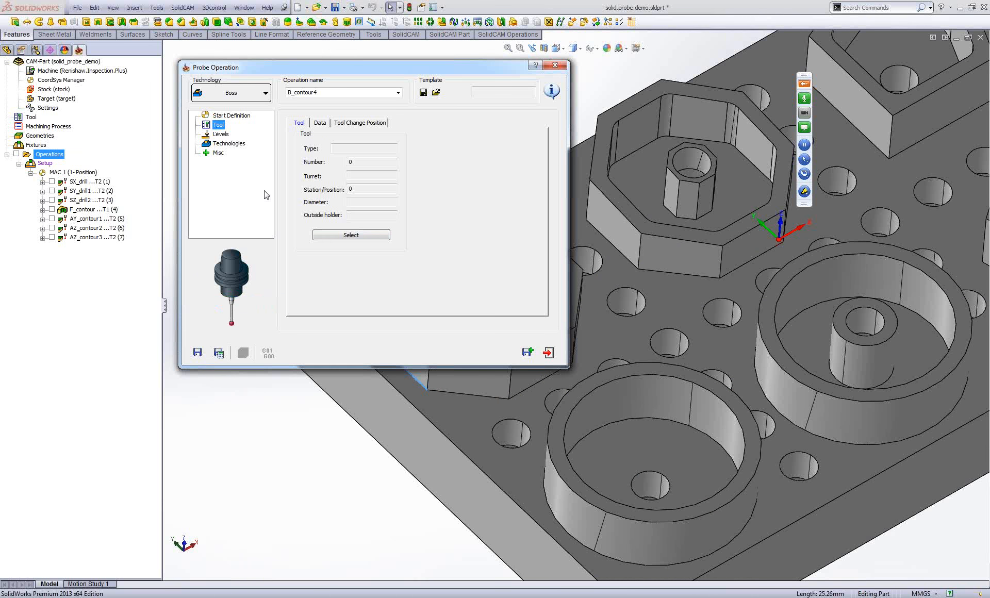
Assign probe tool number 2 to the Boss operation and preview its toolpath.
left_click(376, 240)
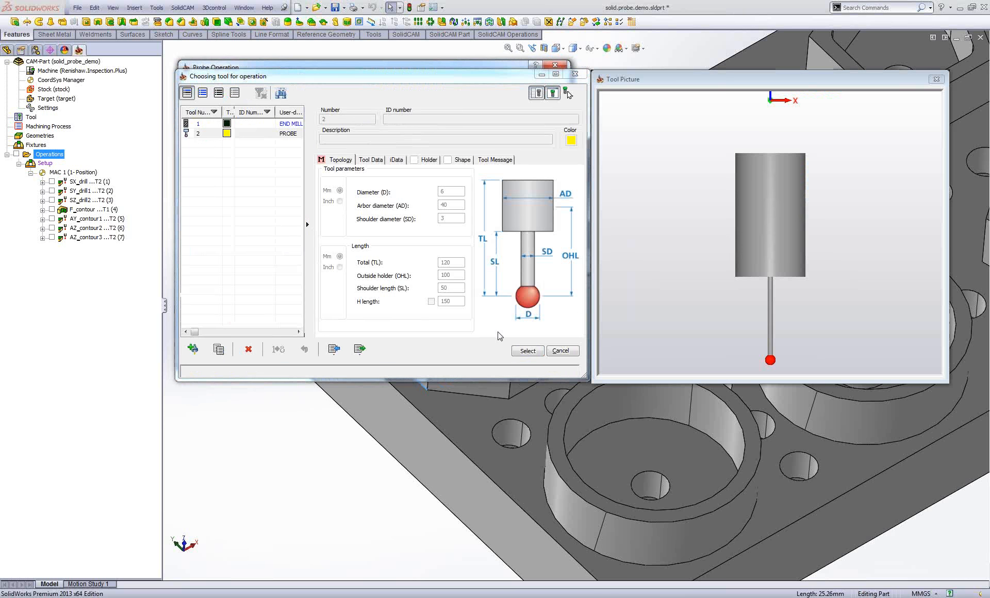
left_click(525, 350)
left_click(224, 146)
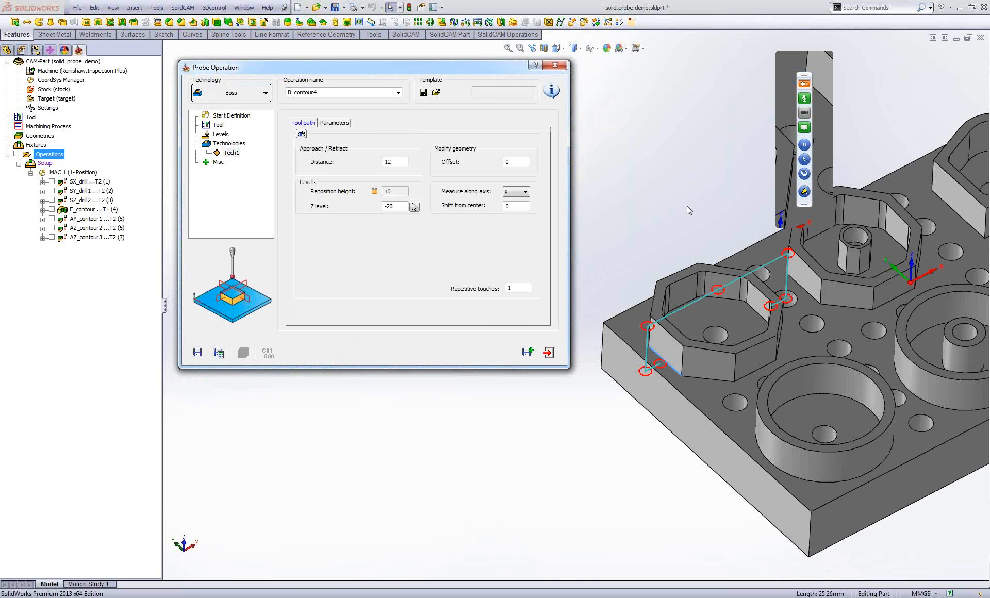
Set the boss measurement's Z level to -8 and its approach/retract distance to 11.
double_click(395, 207)
type("-3")
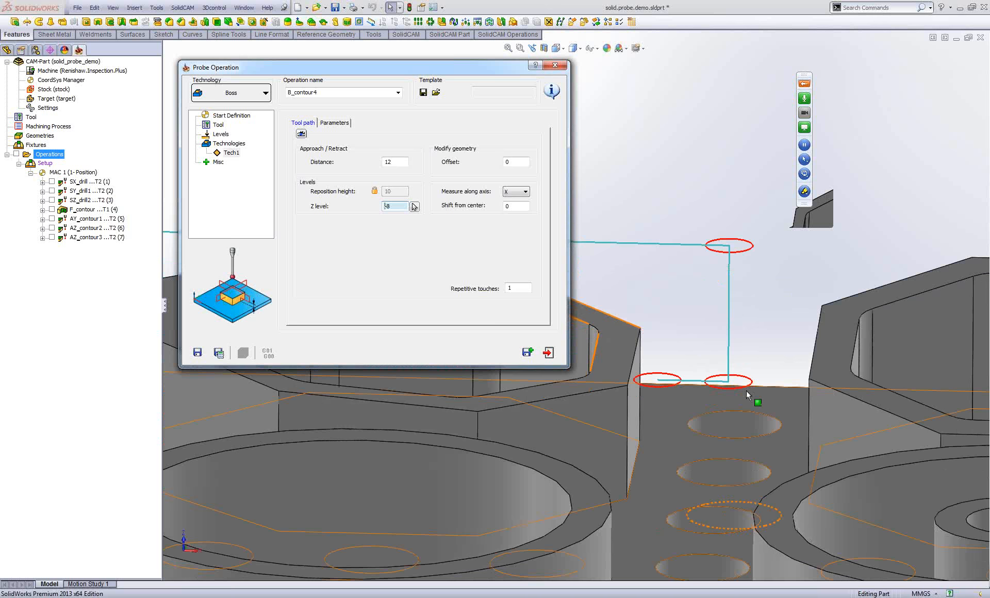
left_click(400, 162)
scroll(400, 162, "up", 5)
scroll(399, 162, "down", 6)
scroll(400, 162, "up", 2)
scroll(400, 163, "down", 2)
scroll(400, 170, "down", 1)
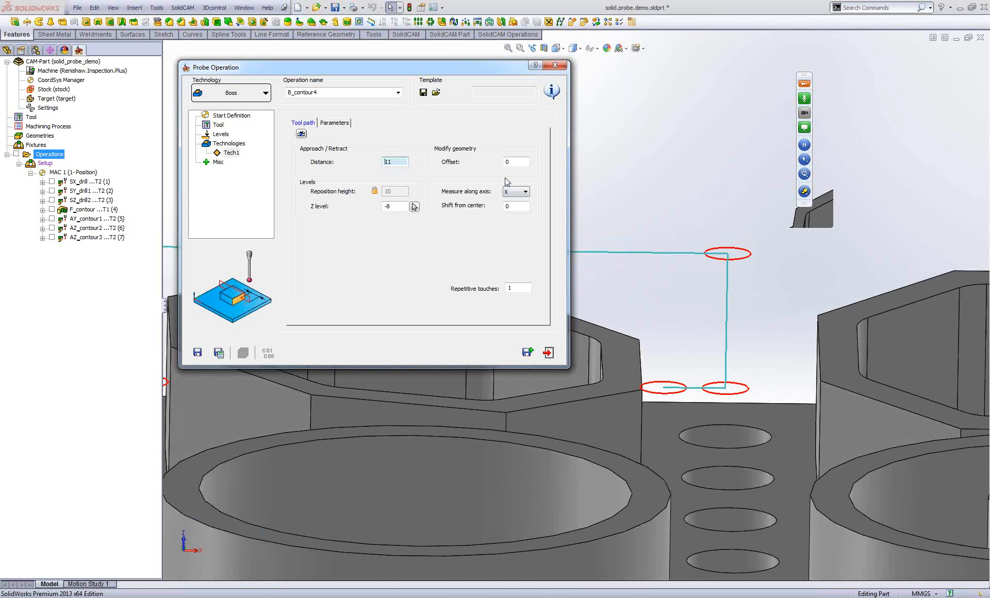
Try out a different geometry offset for the boss measurement and return it to 0.
left_click(518, 162)
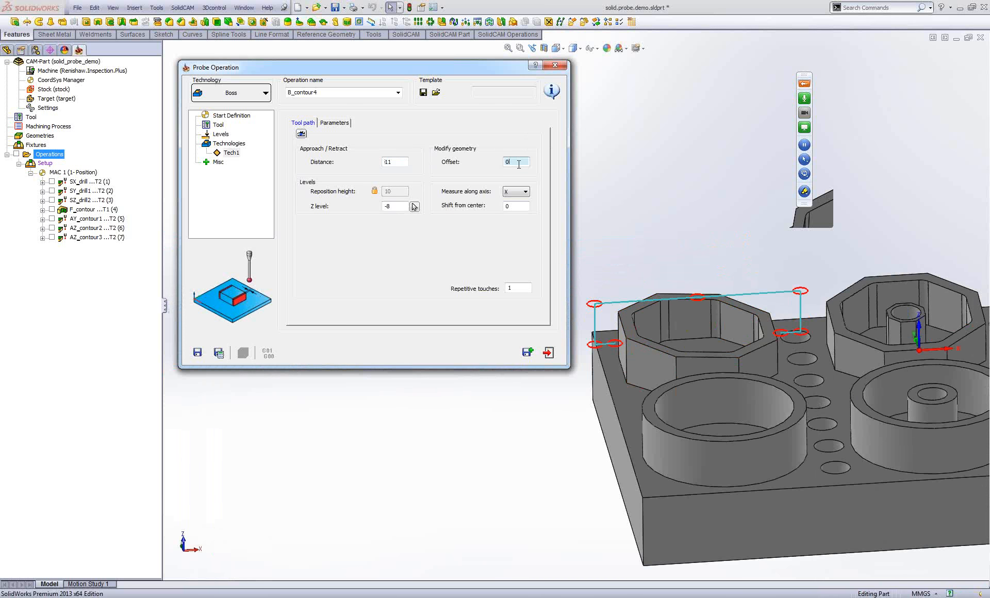
key("BackSpace")
type("5")
scroll(519, 164, "up", 1)
scroll(519, 164, "down", 6)
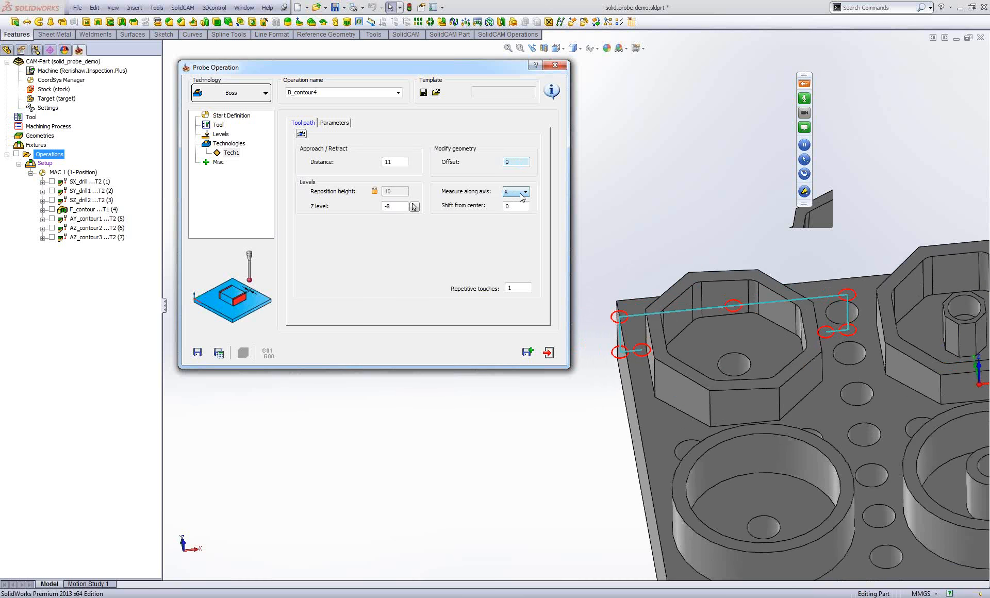
Try measuring the boss along Y and along X & Y, and return the measuring axis to X.
left_click(516, 192)
left_click(515, 206)
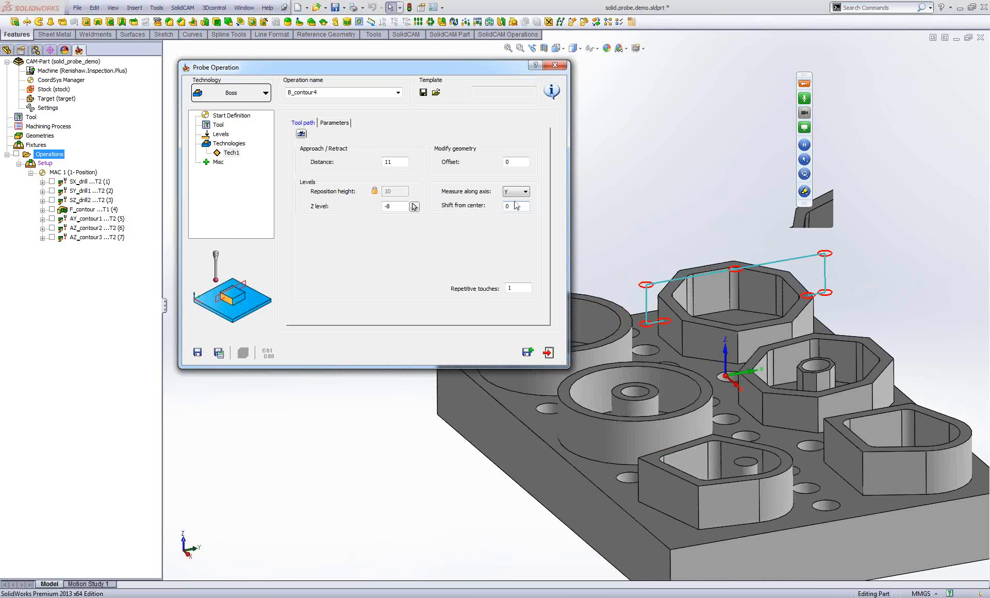
left_click(515, 191)
left_click(516, 214)
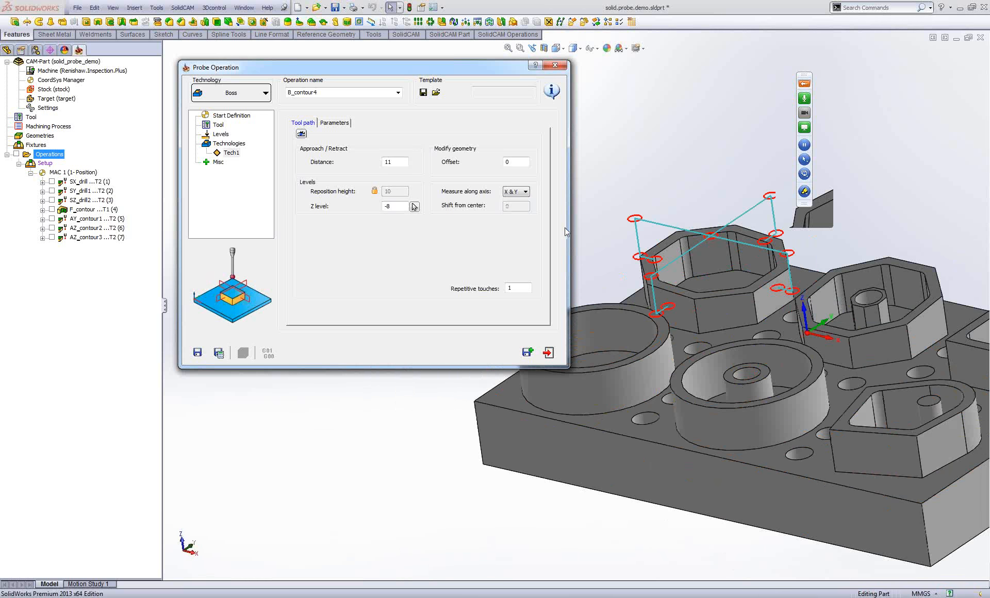
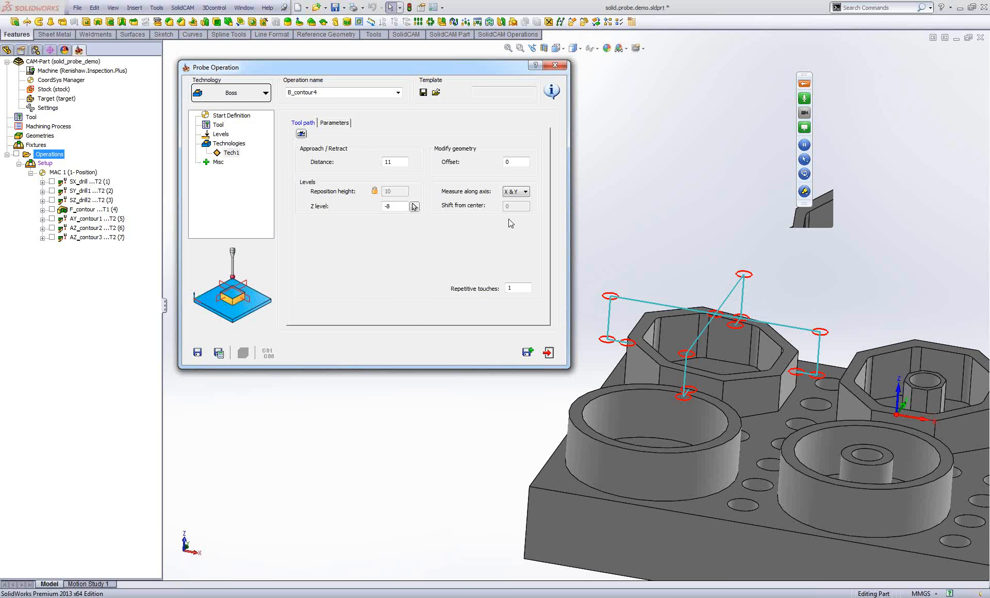
middle_click_drag(887, 209, 858, 246)
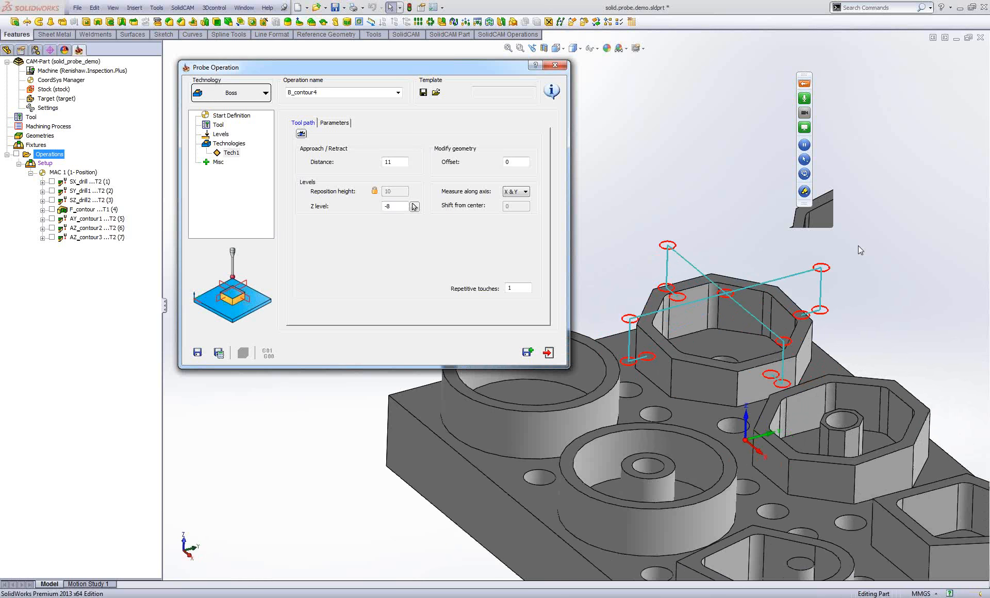
left_click(515, 191)
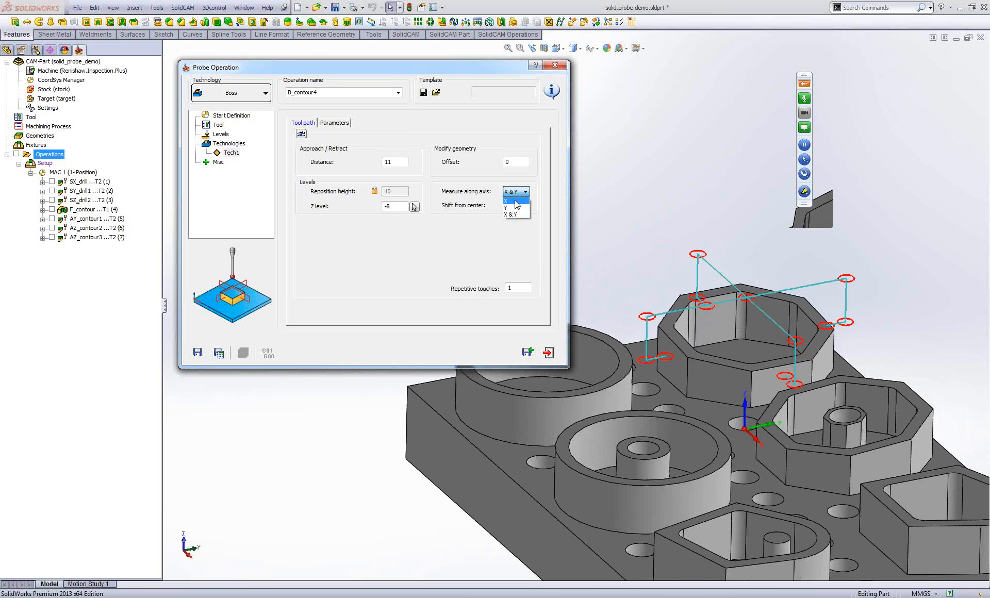
left_click(516, 202)
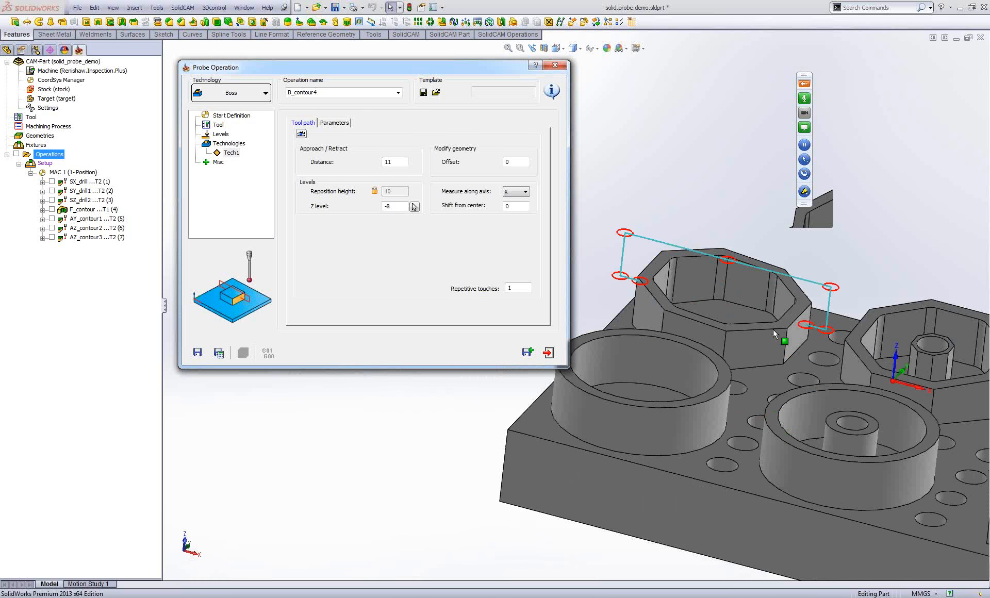
Save and calculate the B_contour4 operation and add a second technology to it.
left_click(219, 352)
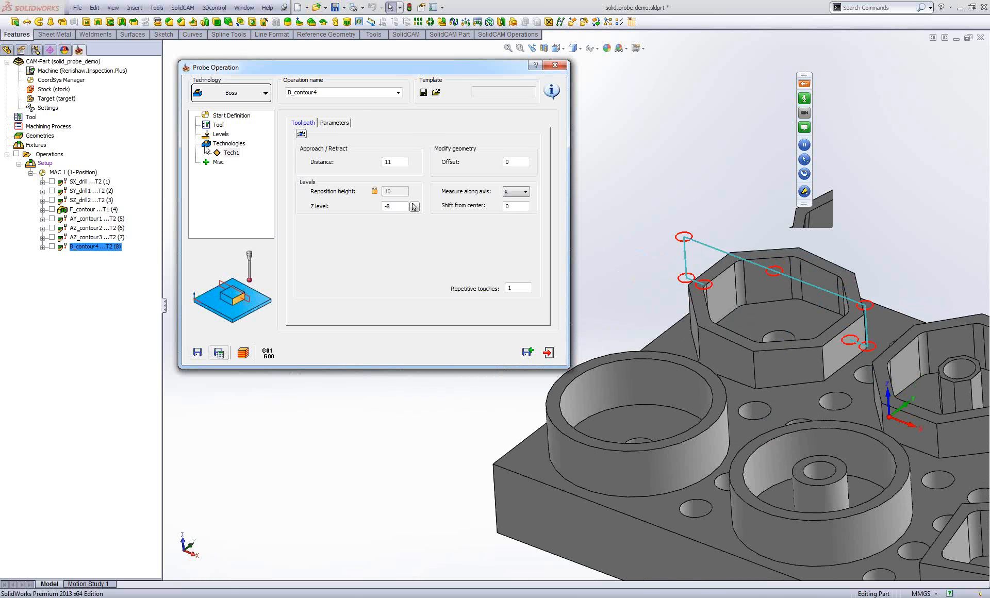
left_click(233, 154)
left_click(229, 143)
left_click(293, 307)
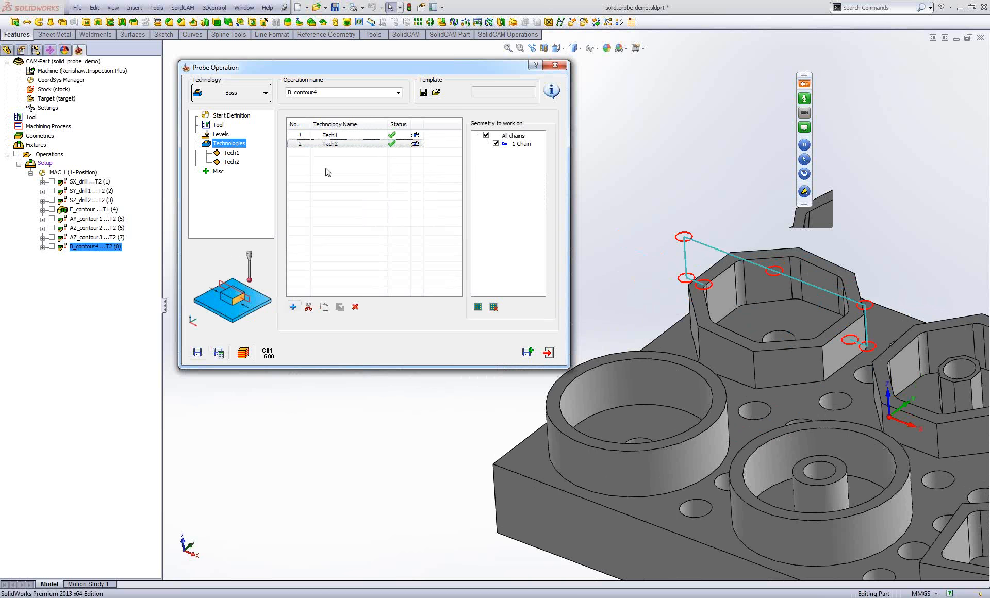
Set Tech2 to measure along the Y axis at a Z level of -8, previewing its tool path.
left_click(233, 163)
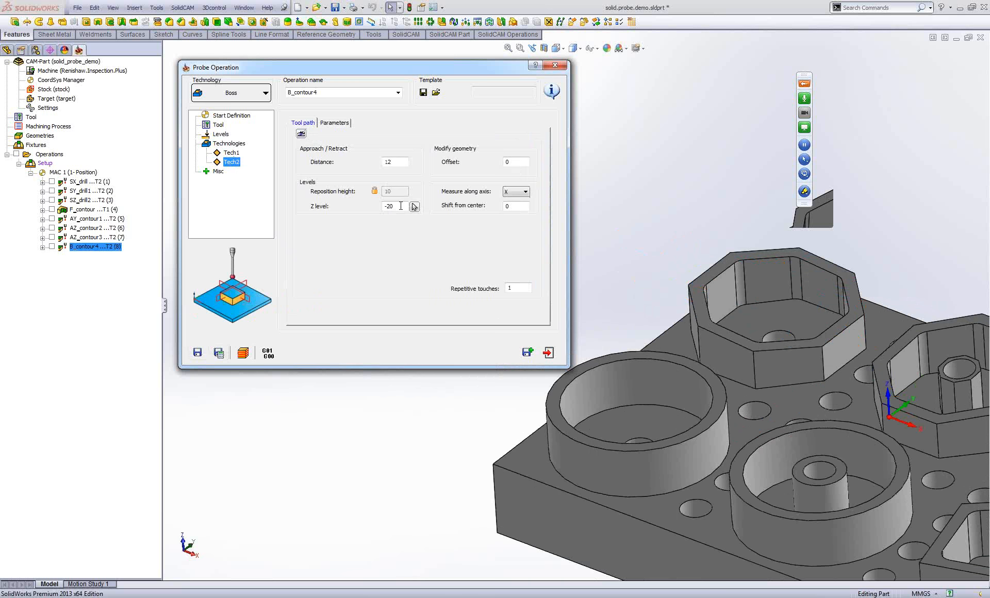
left_click(519, 191)
left_click(518, 206)
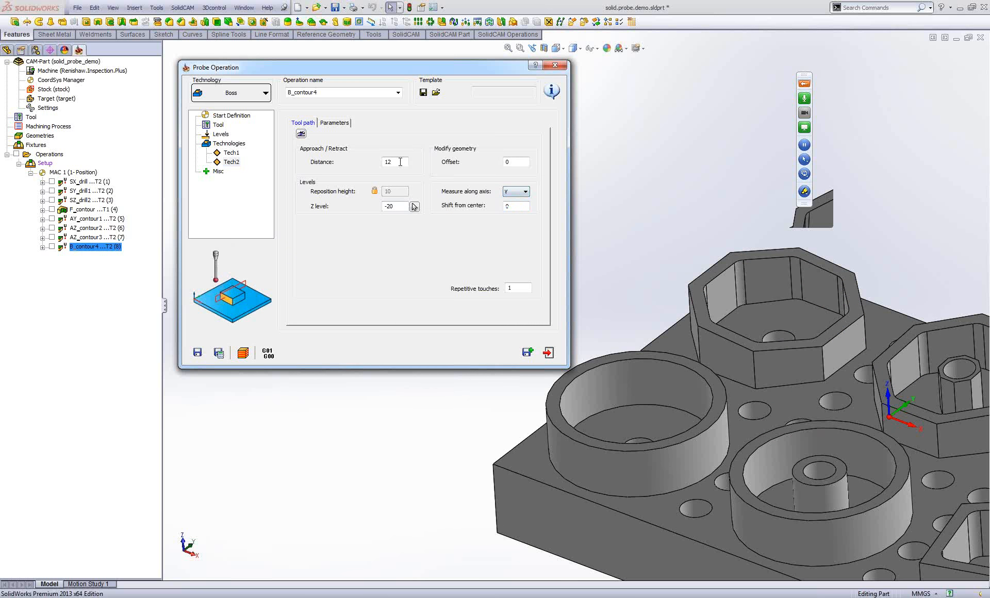
left_click(404, 206)
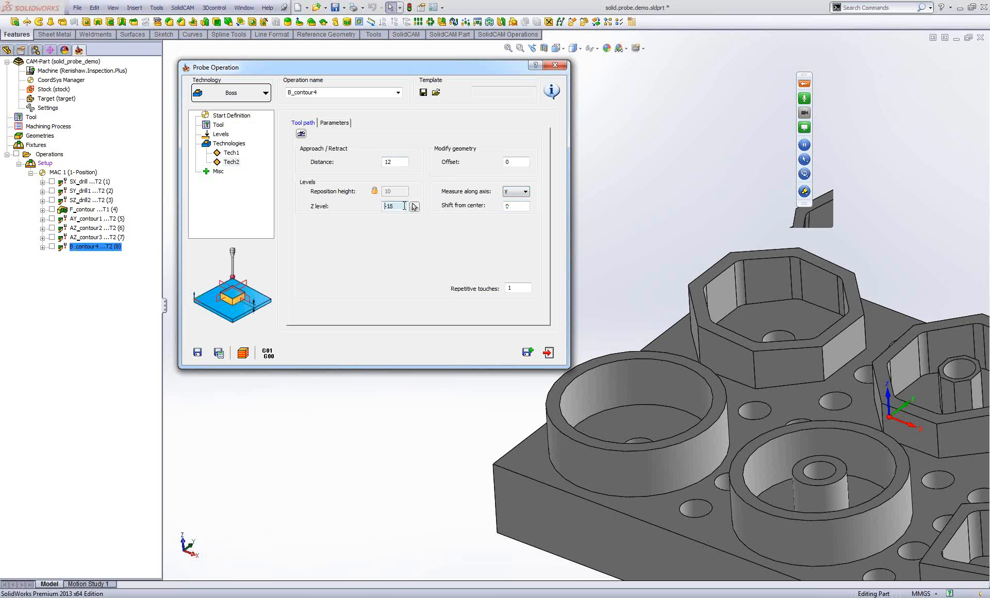
left_click(301, 133)
left_click(400, 206)
scroll(400, 206, "up", 9)
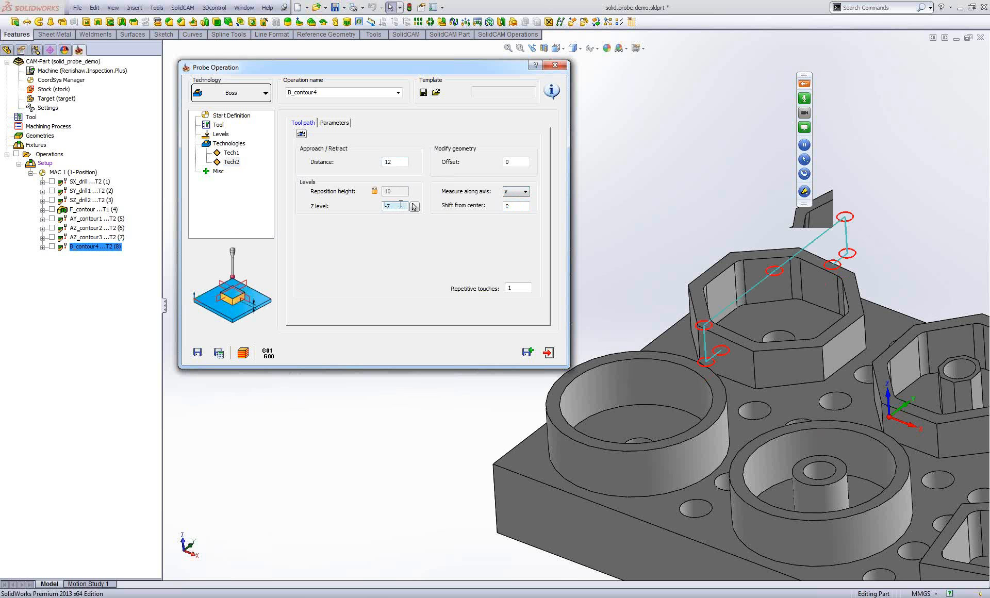
scroll(400, 204, "down", 1)
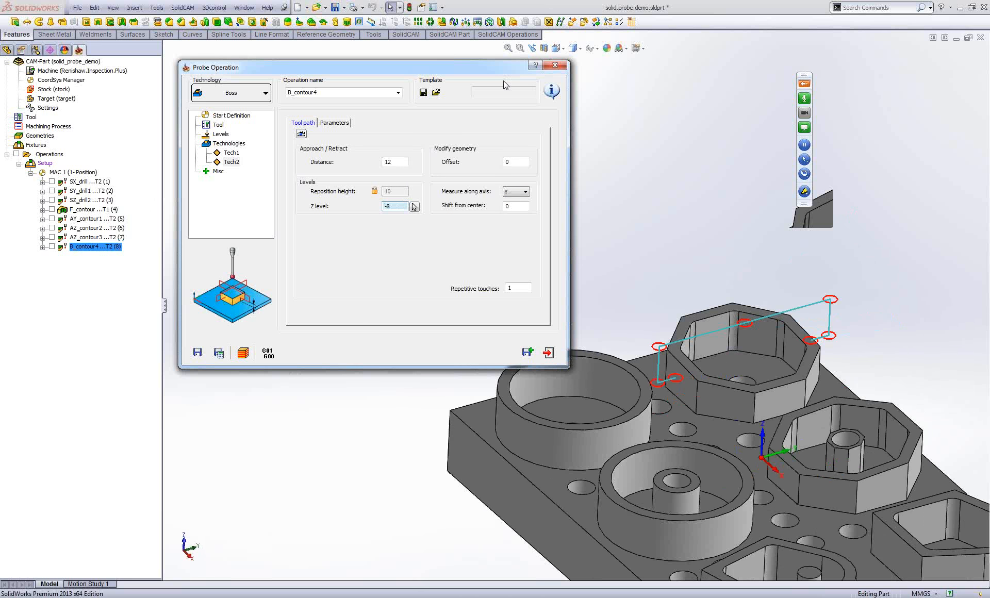
Check Tech1's X-axis probing path around the boss, and save and calculate the operation.
left_click(227, 153)
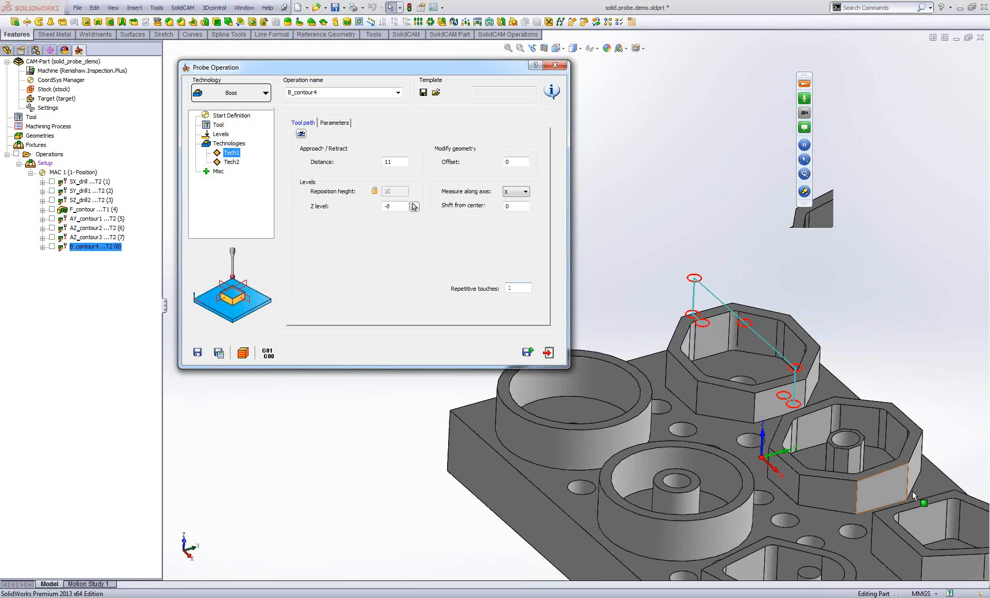
middle_click_drag(721, 339, 778, 260)
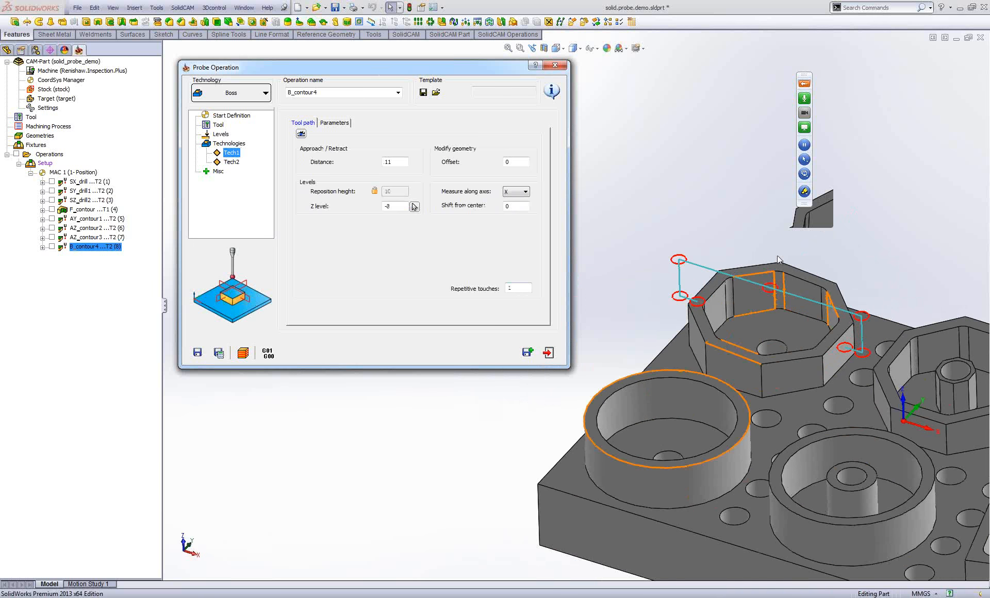
left_click(218, 353)
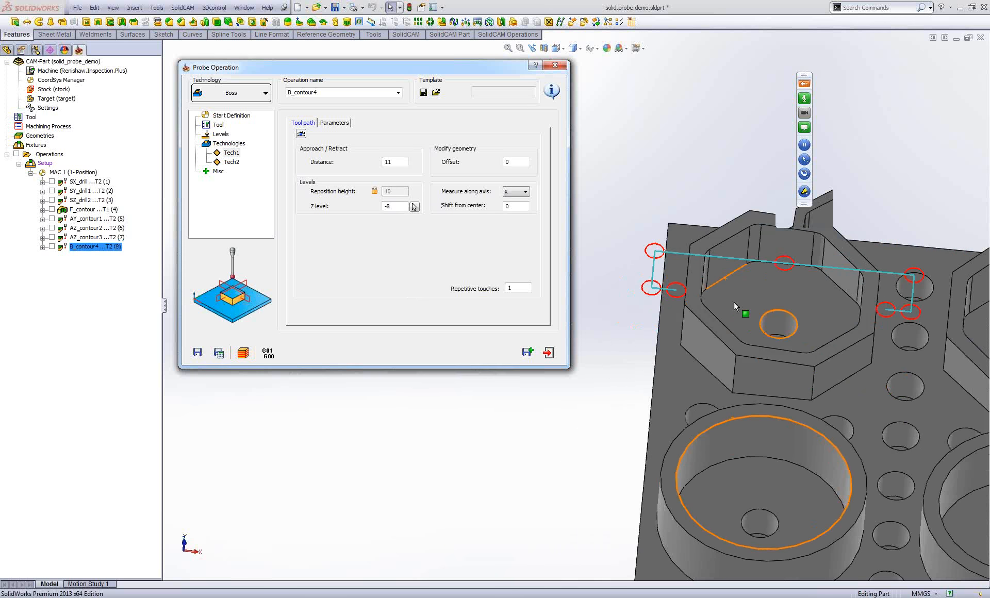
Change the probing technology to Pocket and save it with a geometry offset of 5 for Tech1.
left_click(226, 98)
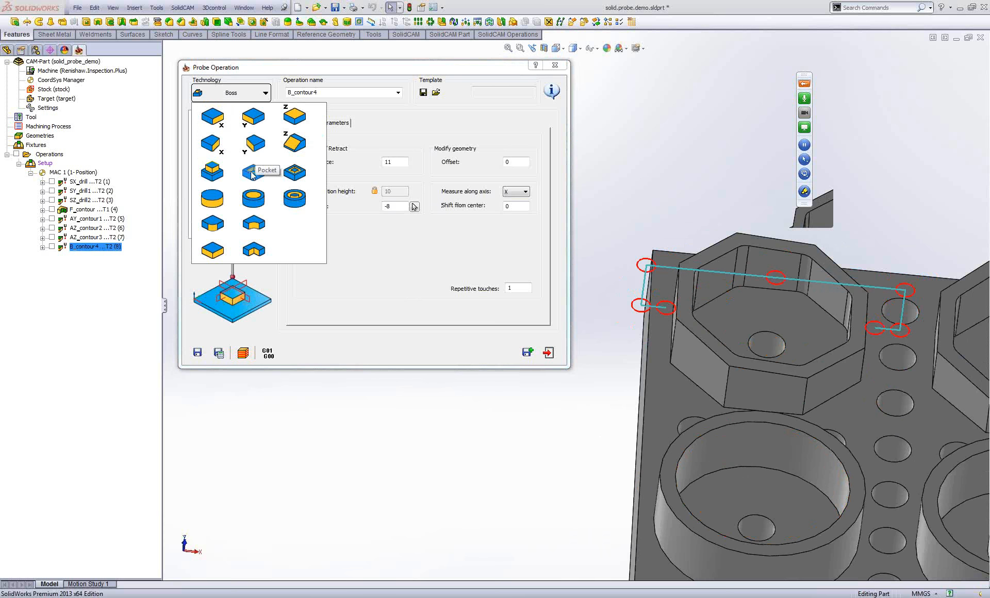
left_click(252, 173)
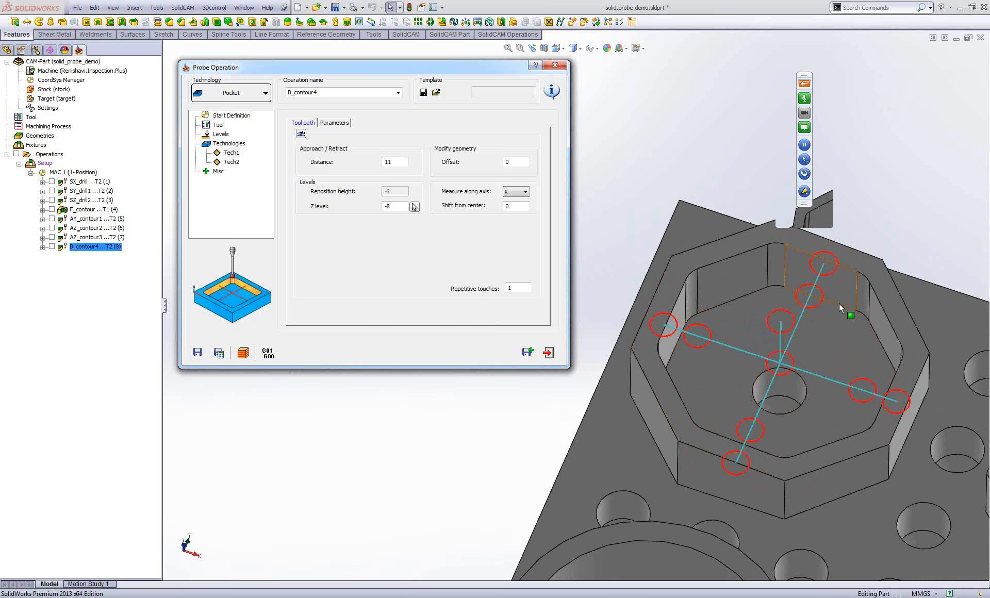
left_click(514, 160)
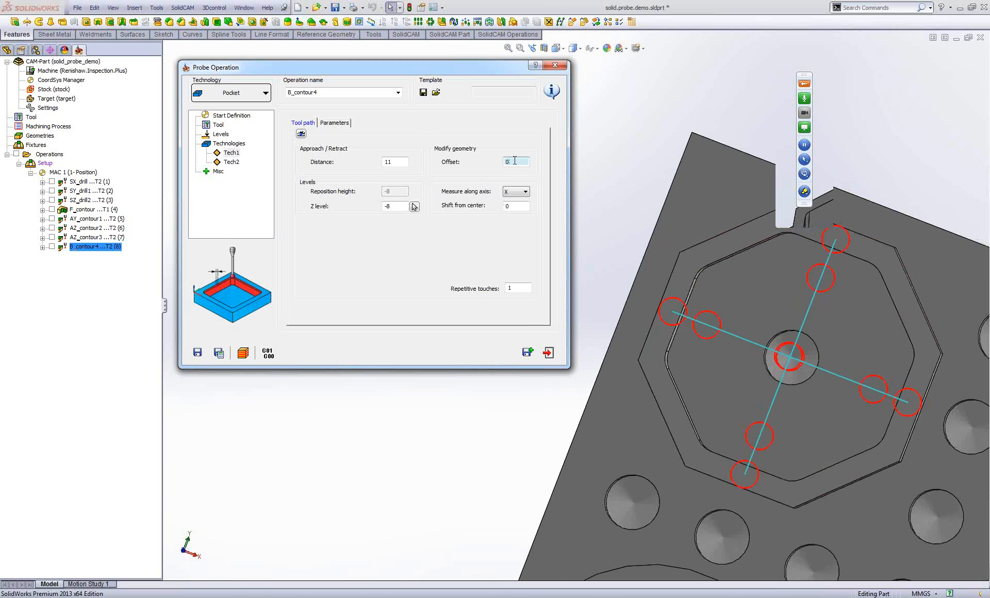
type("5")
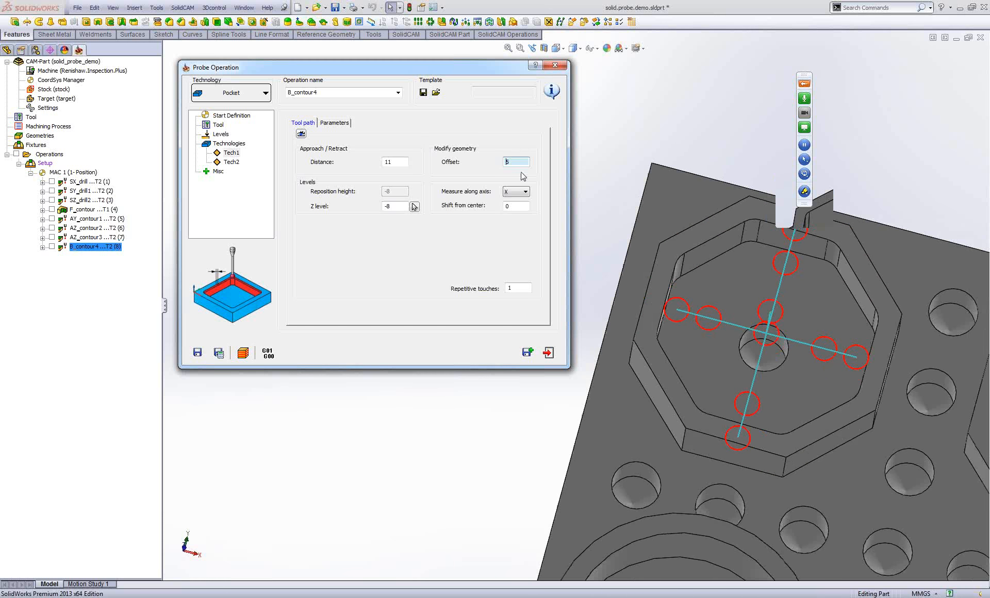
left_click(218, 353)
Set Tech2's geometry offset to 5, and save and calculate the pocket operation.
left_click(233, 162)
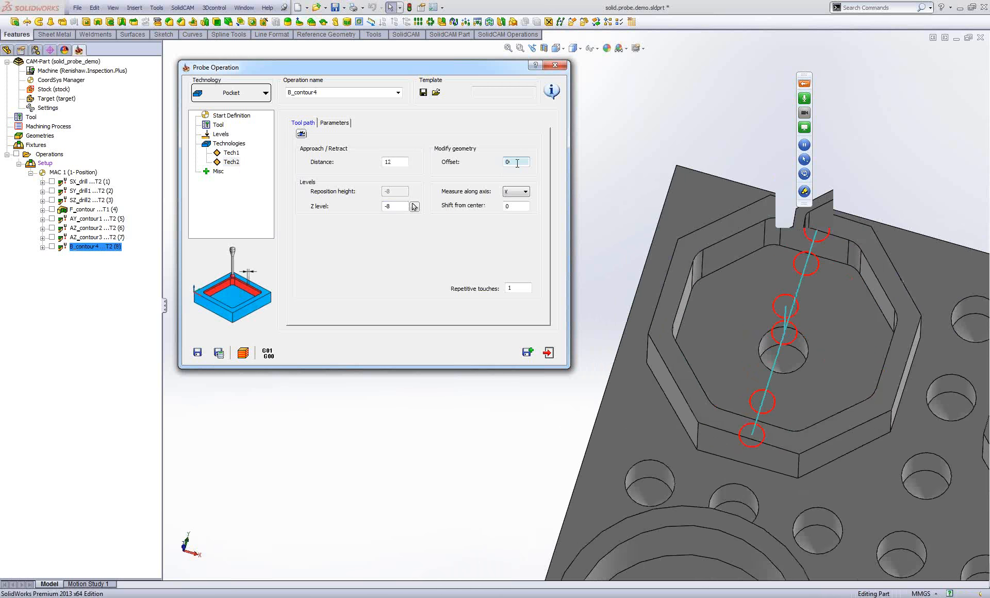
type("5")
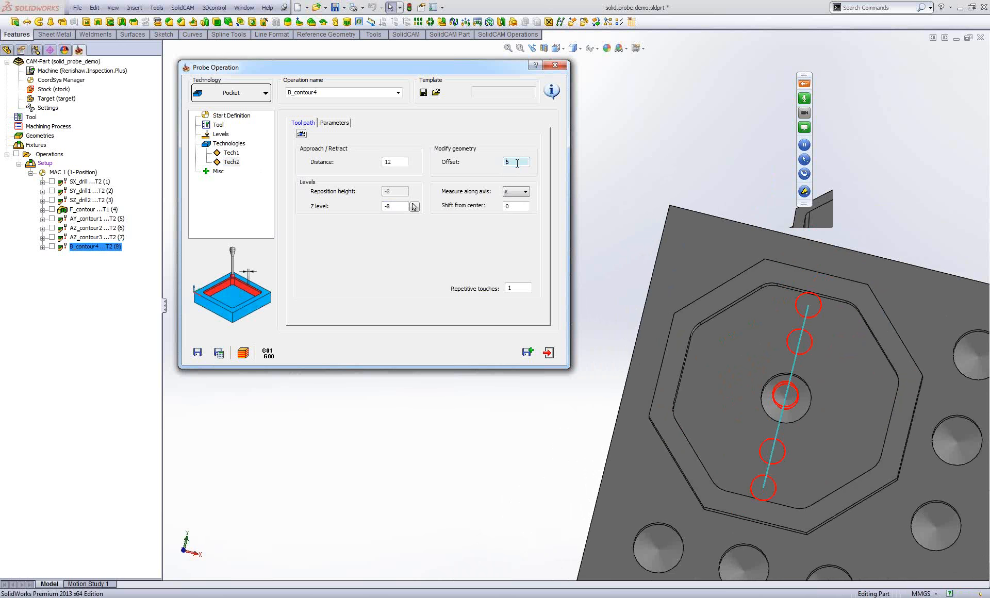
left_click(219, 354)
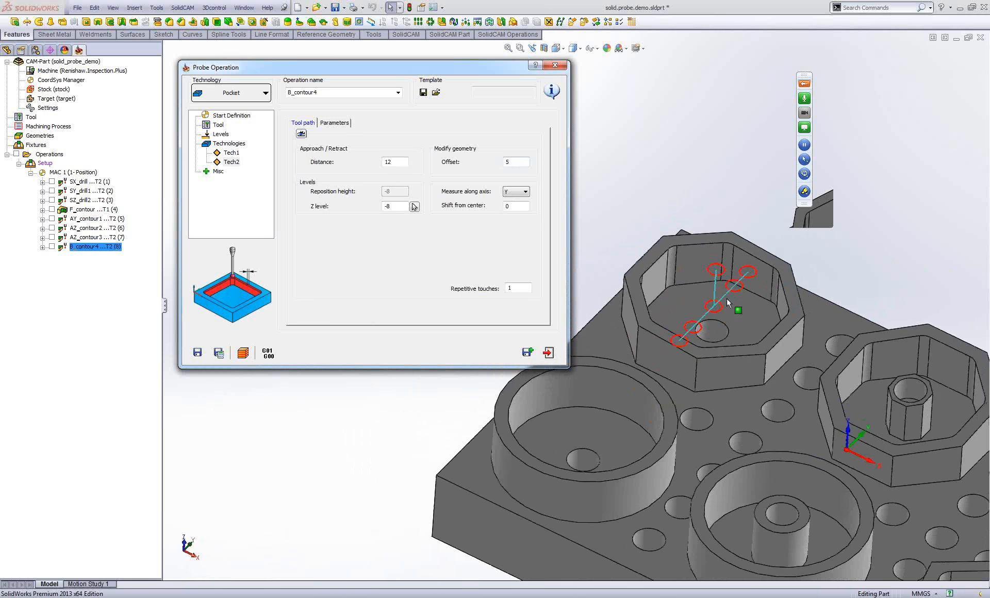
Save the pocket operation as a copy and change the copy's technology to Pocket with Boss.
left_click(244, 94)
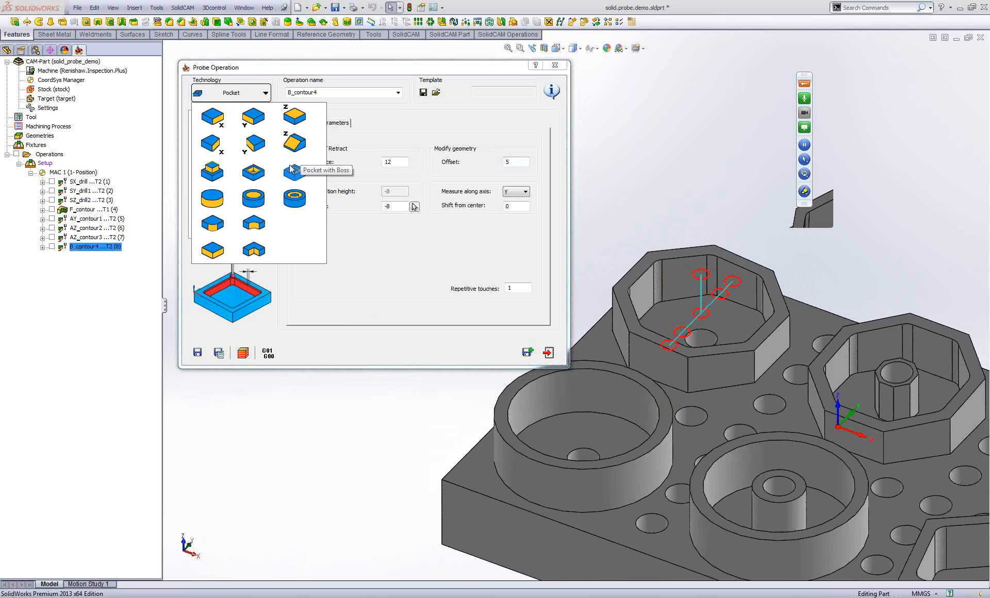
left_click(243, 95)
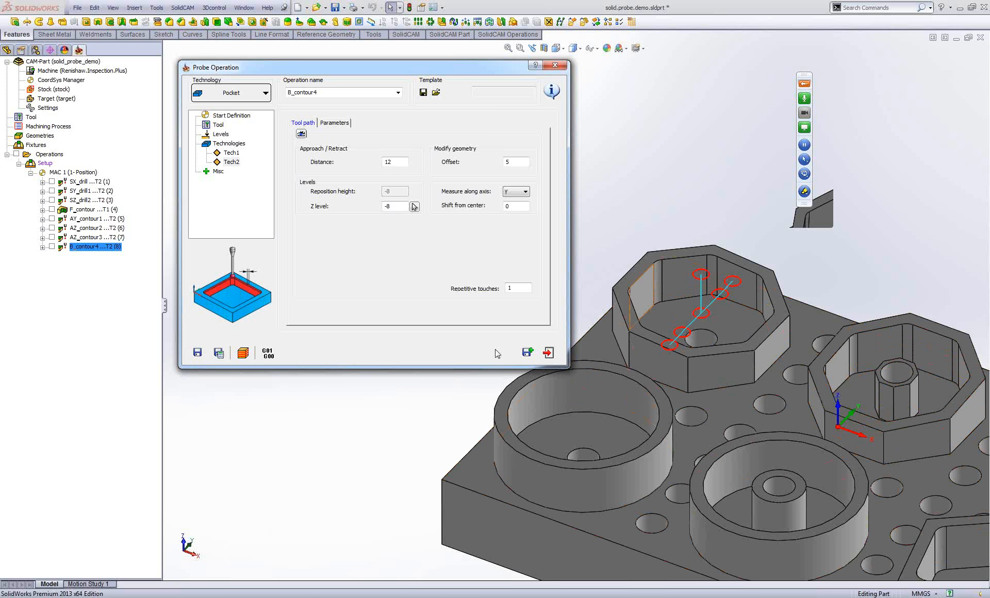
left_click(530, 353)
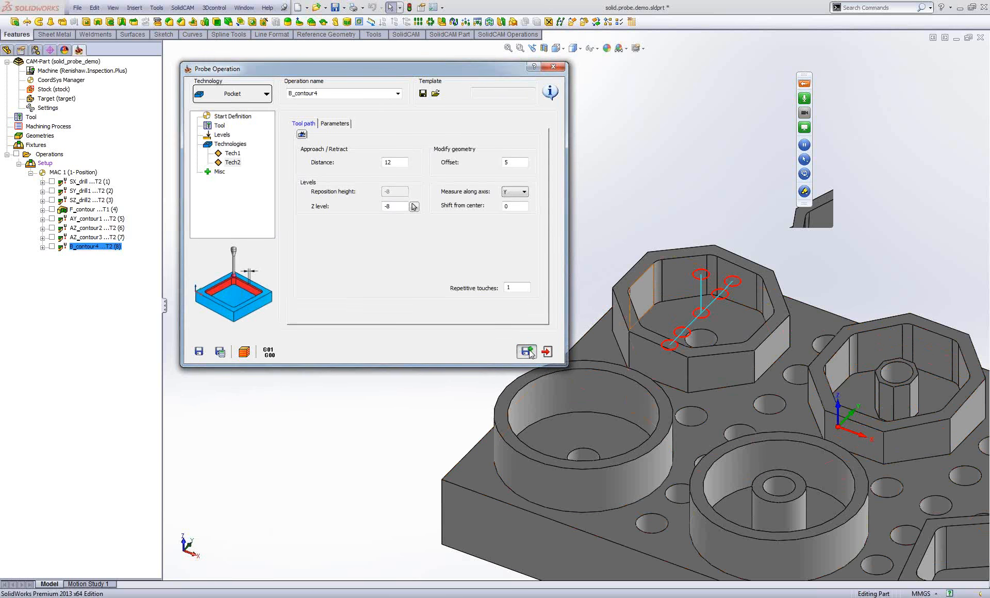
left_click(238, 98)
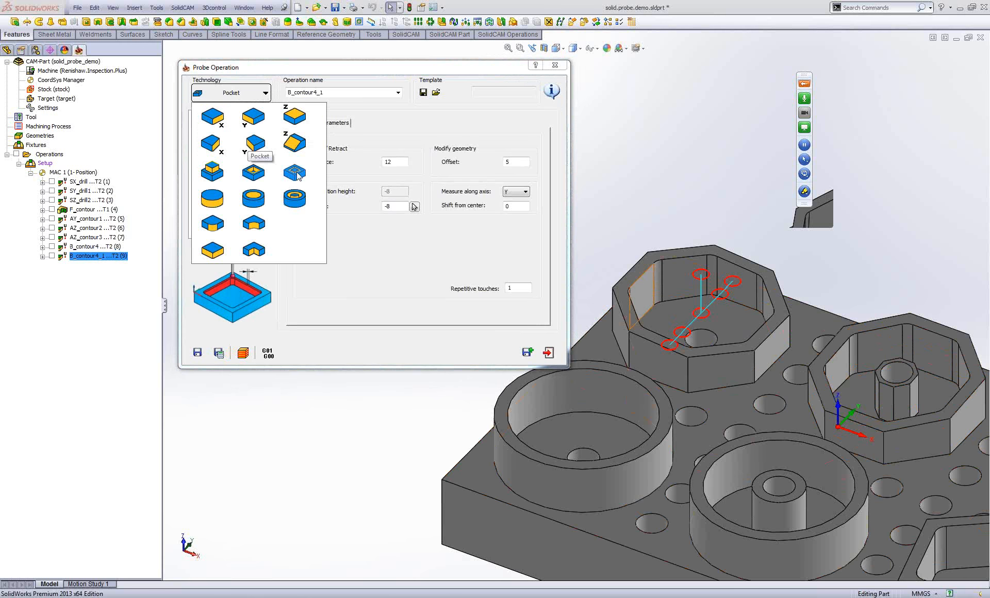
left_click(237, 150)
Define new geometry contour5 for the octagonal pocket with central boss, chaining its inner bottom edges with Curve + Close Corners.
left_click(227, 115)
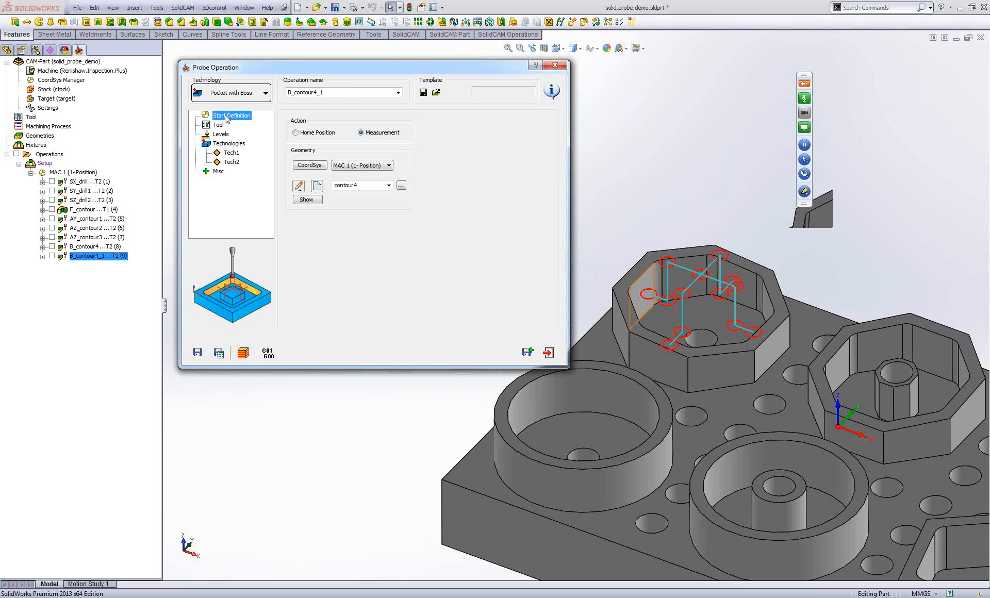
left_click(318, 186)
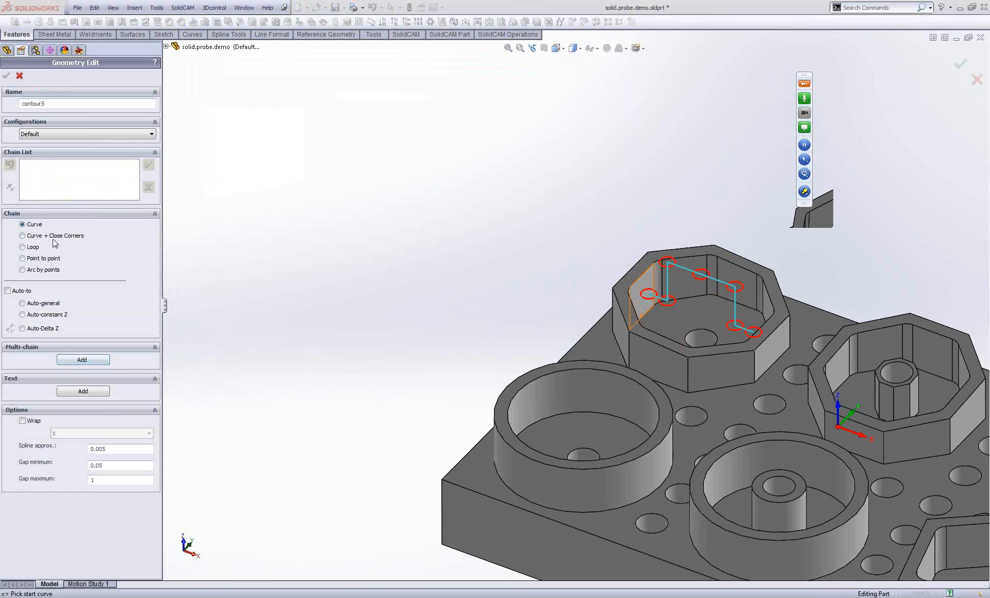
left_click(56, 238)
scroll(645, 431, "down", 2)
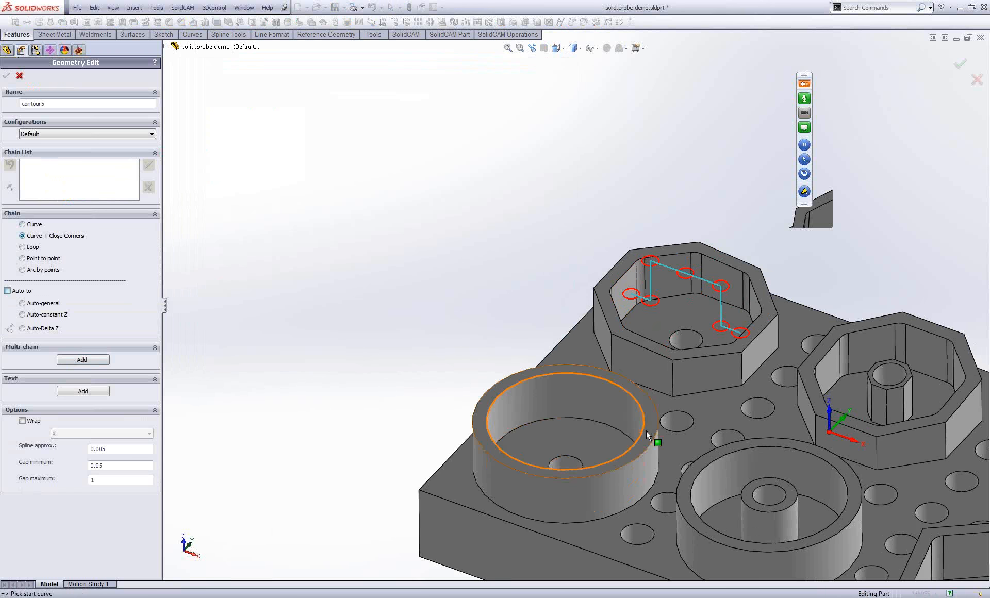
scroll(645, 432, "down", 2)
scroll(692, 408, "down", 2)
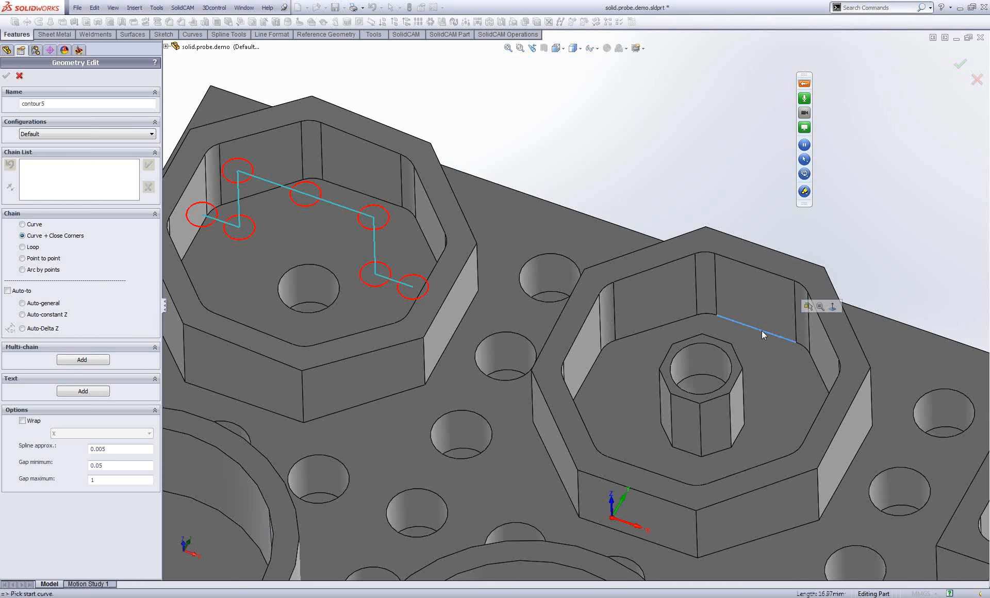
left_click(762, 330)
left_click(597, 362)
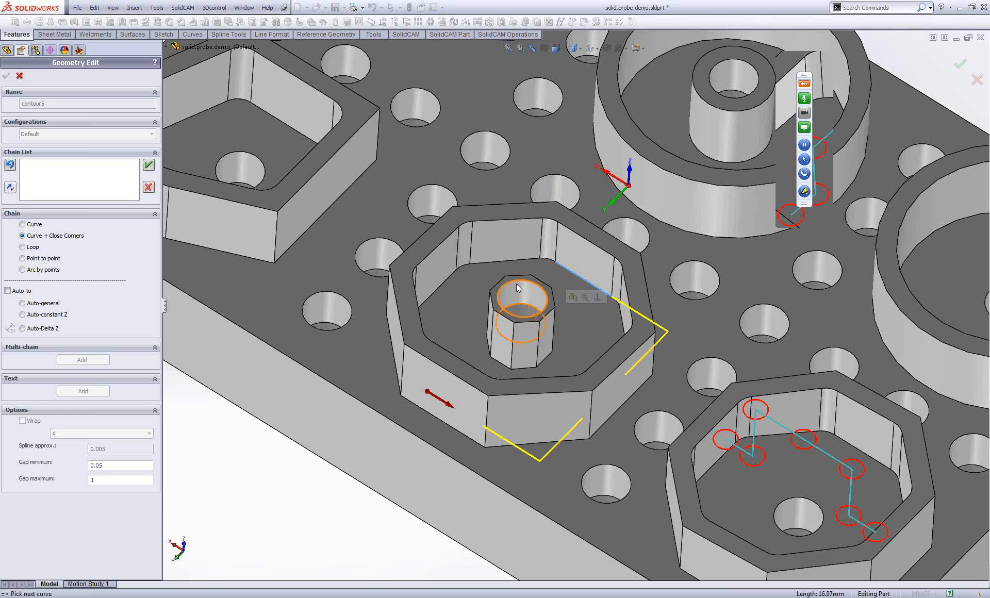
left_click(506, 251)
left_click(221, 144)
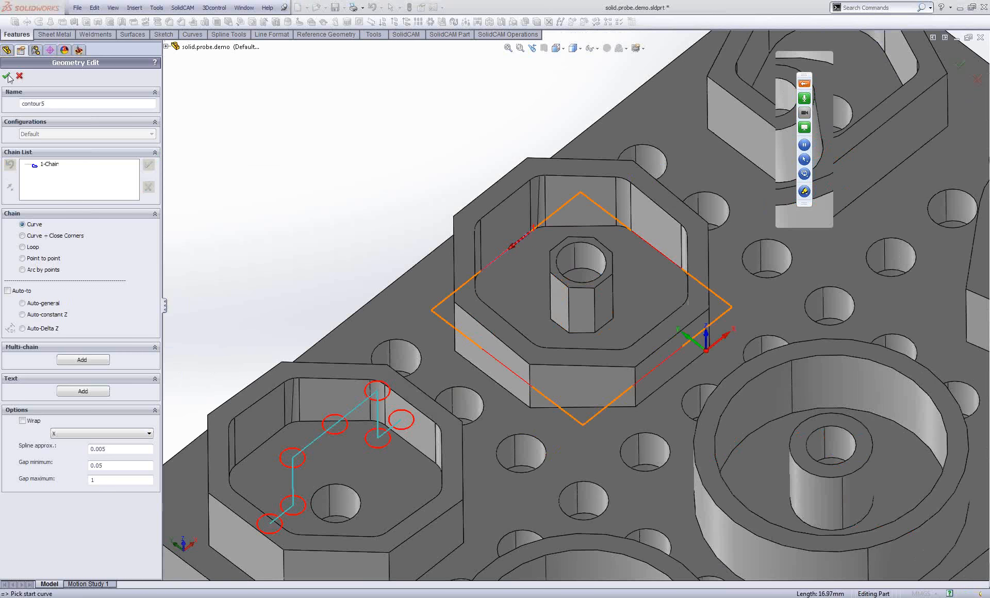
left_click(7, 76)
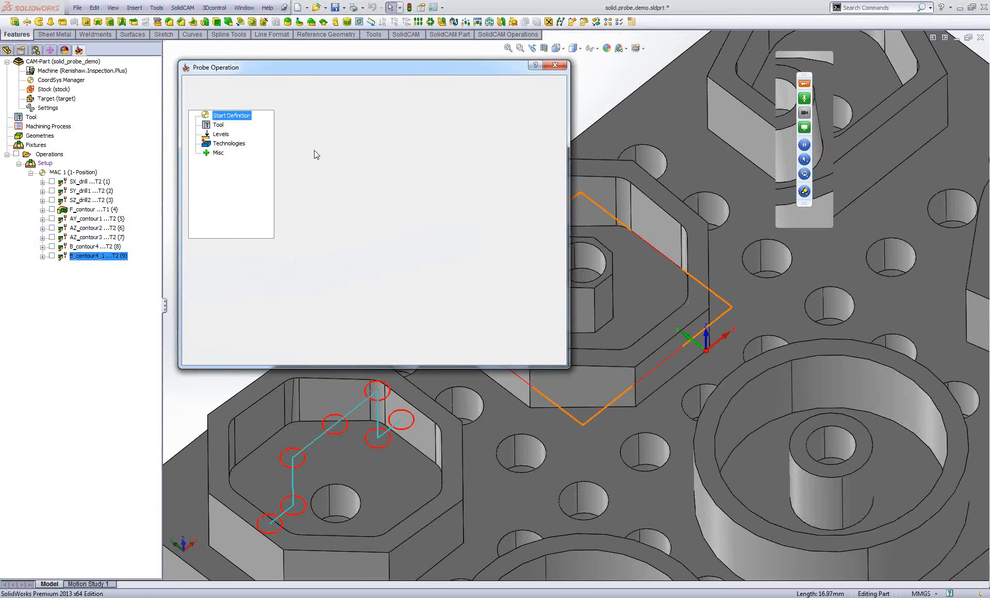
Set Tech1's Z level to -13 for the pocket-with-boss measurement along X.
left_click(218, 125)
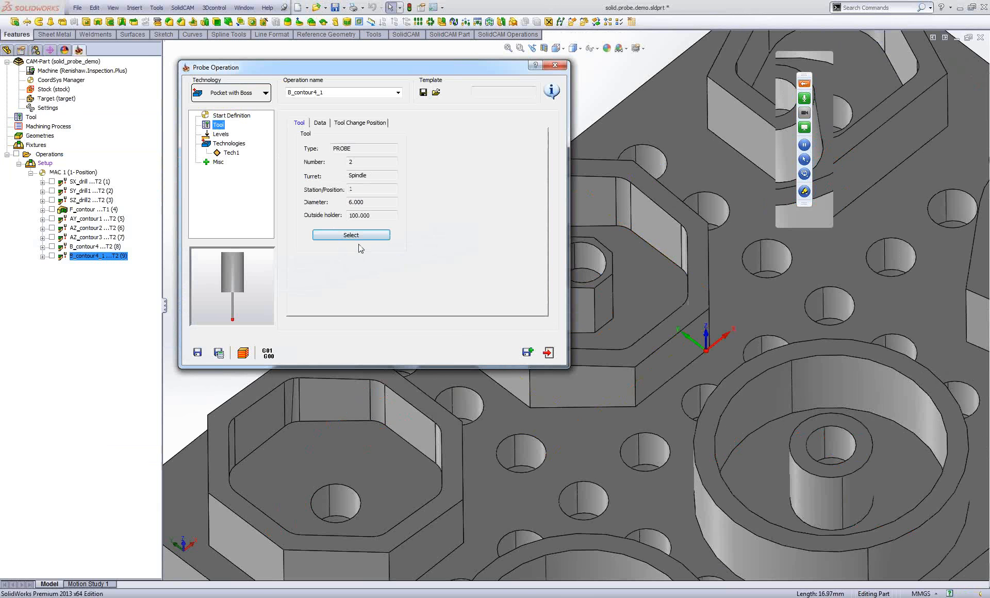
left_click(231, 153)
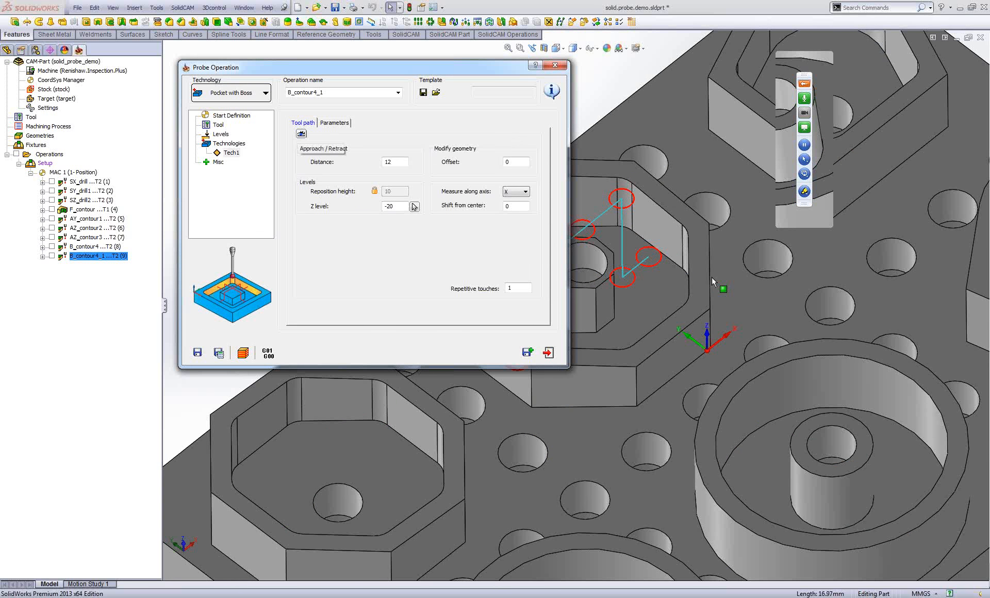
double_click(399, 207)
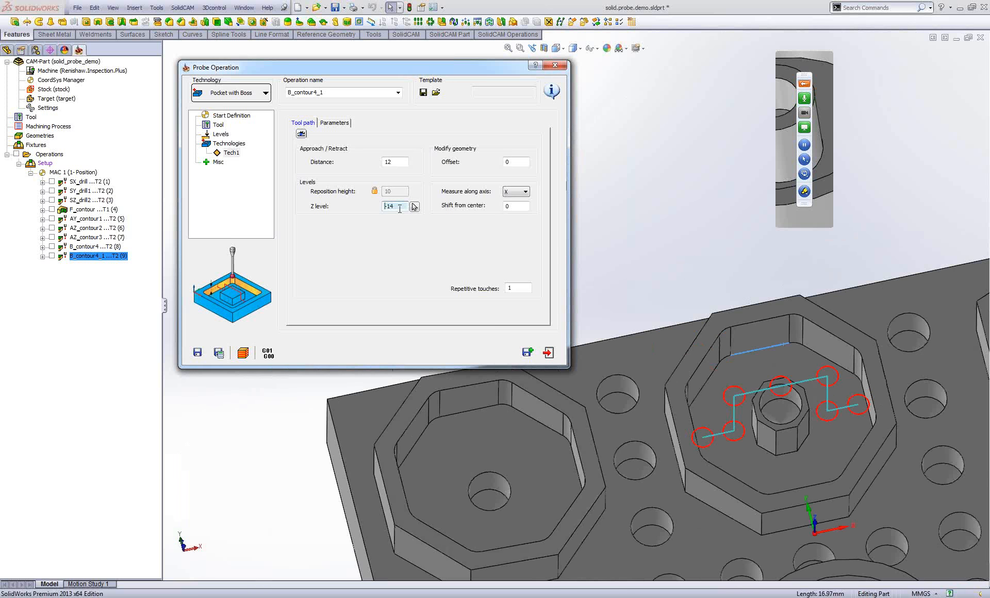
type("-13")
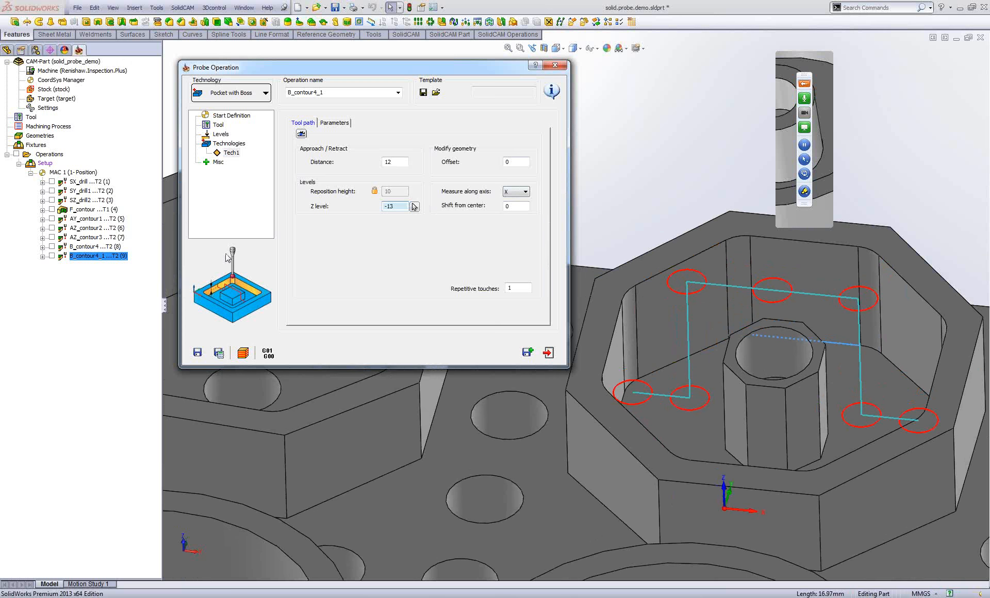
Add a second technology to the pocket-with-boss operation and set it to measure along the Y axis.
left_click(235, 144)
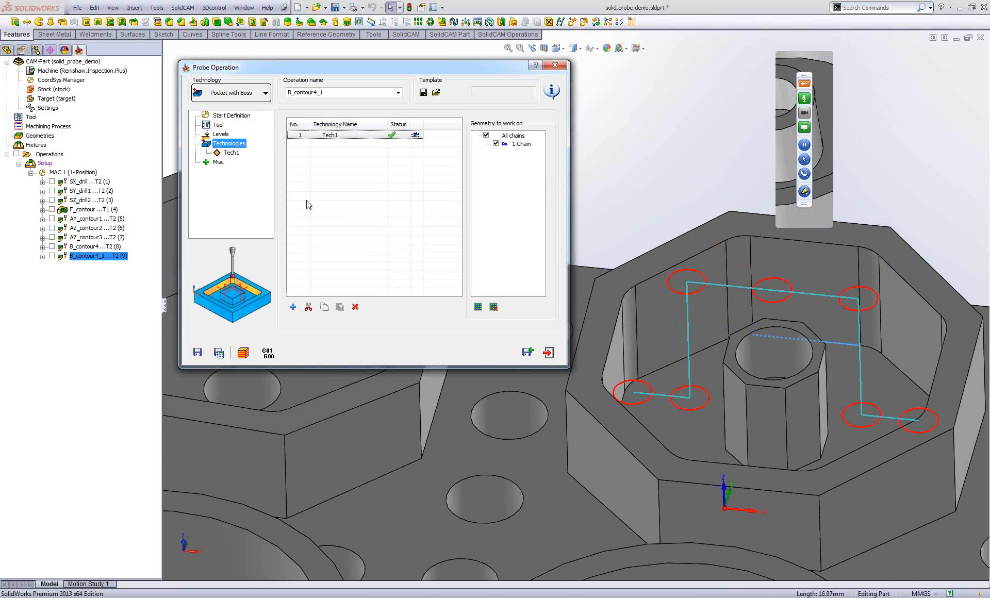
left_click(293, 307)
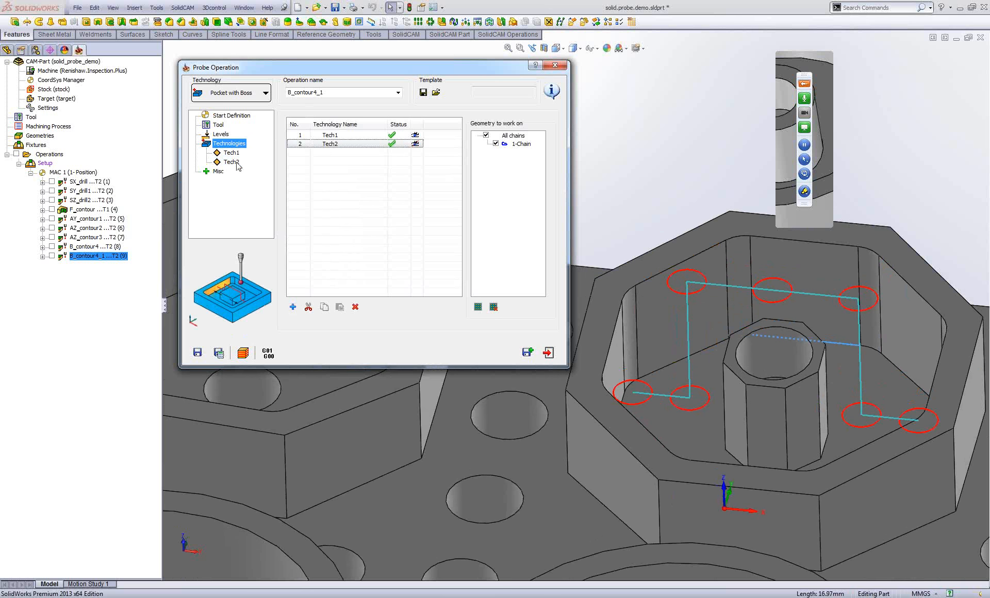
left_click(236, 162)
left_click(516, 191)
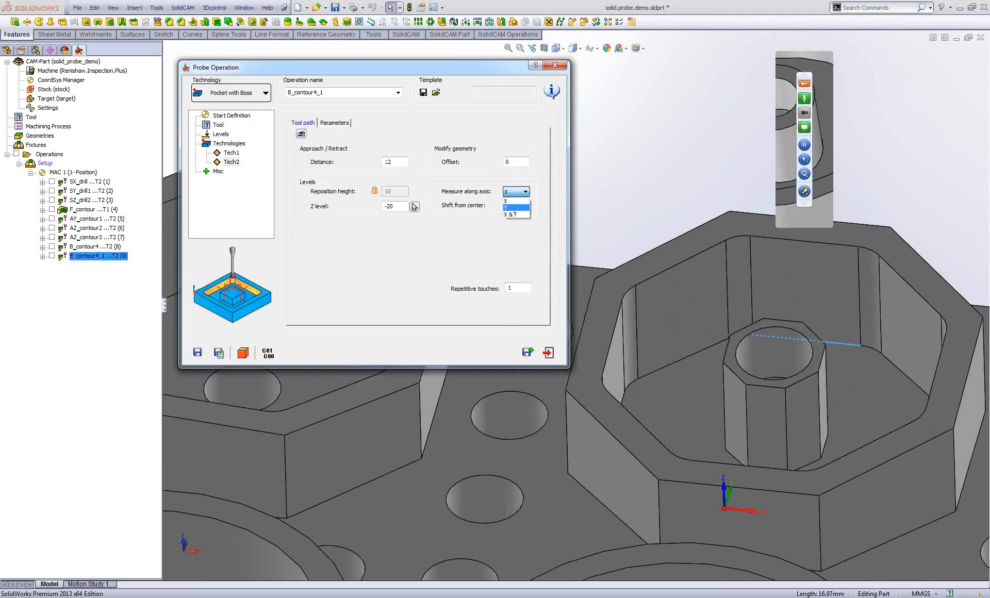
left_click(515, 208)
Show Tech2's probing path, set its Z level to -9, and save and calculate the operation.
left_click(402, 207)
left_click(302, 135)
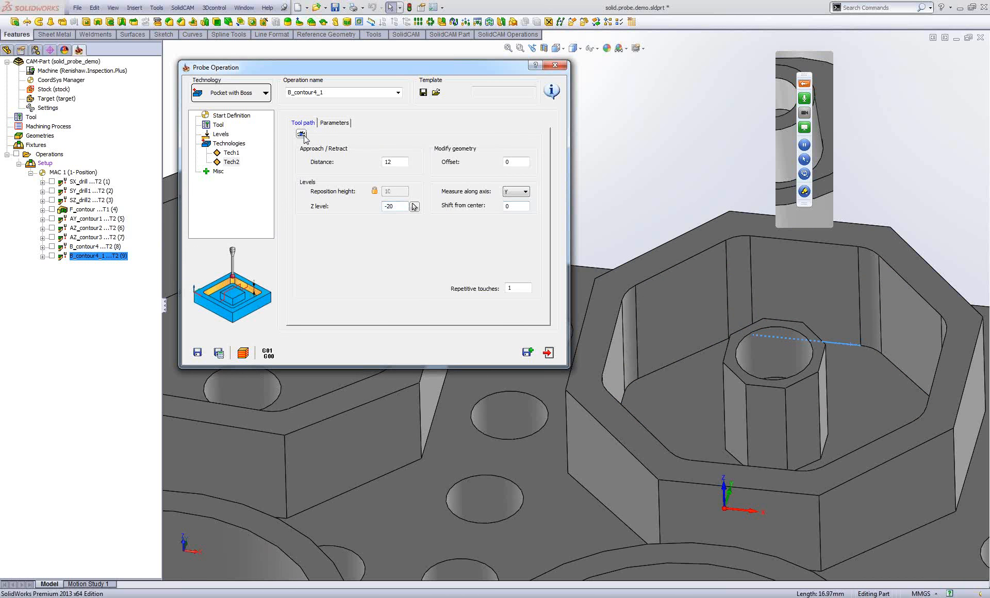
left_click(400, 206)
scroll(399, 207, "up", 1)
scroll(399, 206, "up", 1)
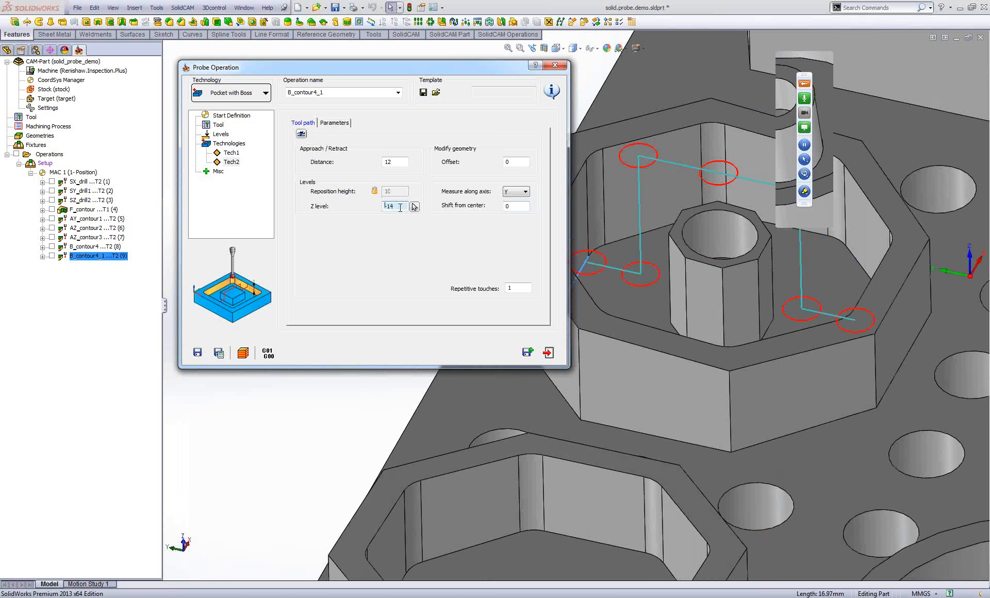
scroll(400, 207, "up", 1)
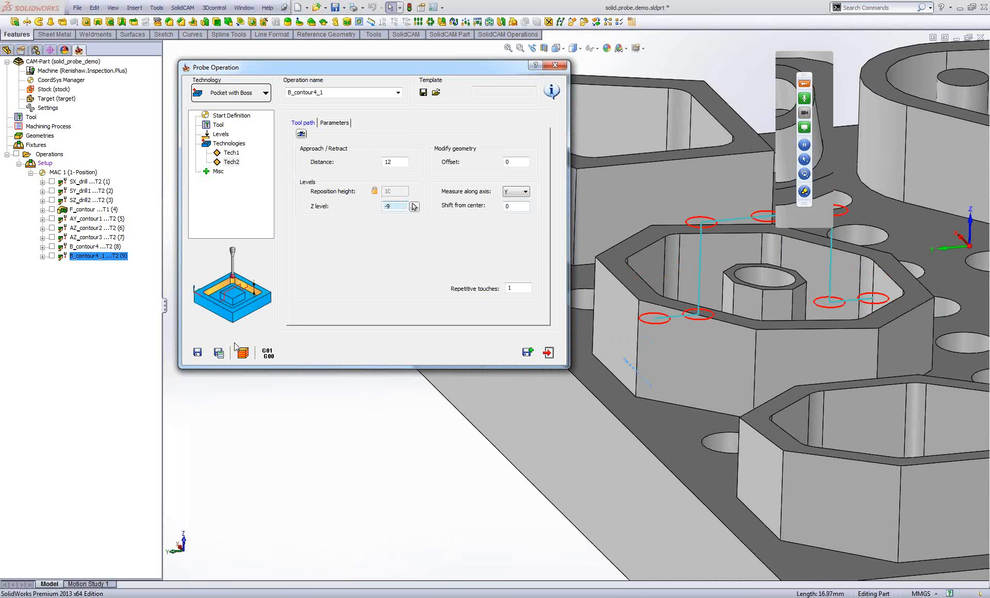
left_click(219, 354)
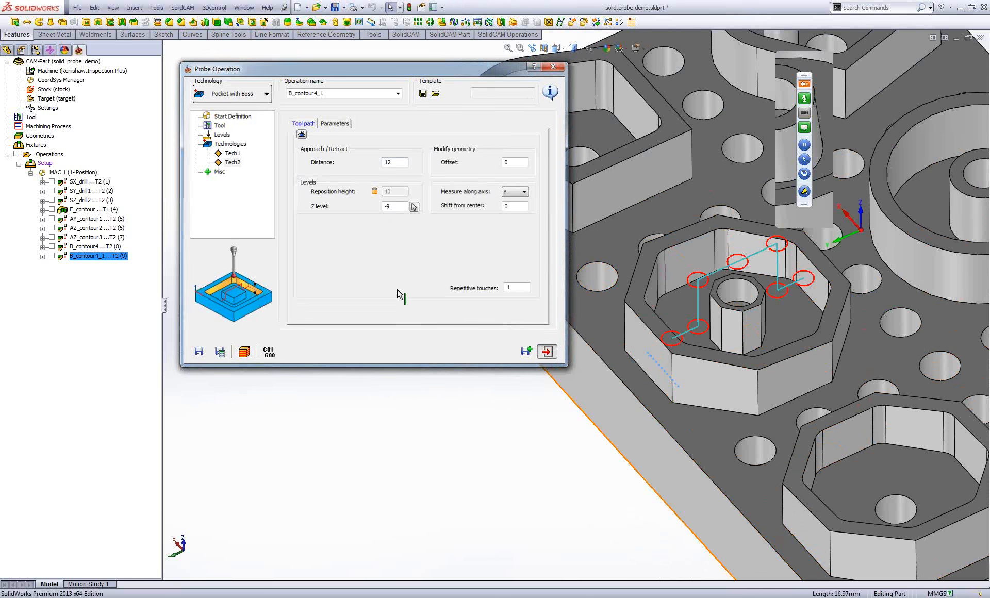
Add a new probe operation using the Cylinder technology and the Measurement action.
right_click(62, 155)
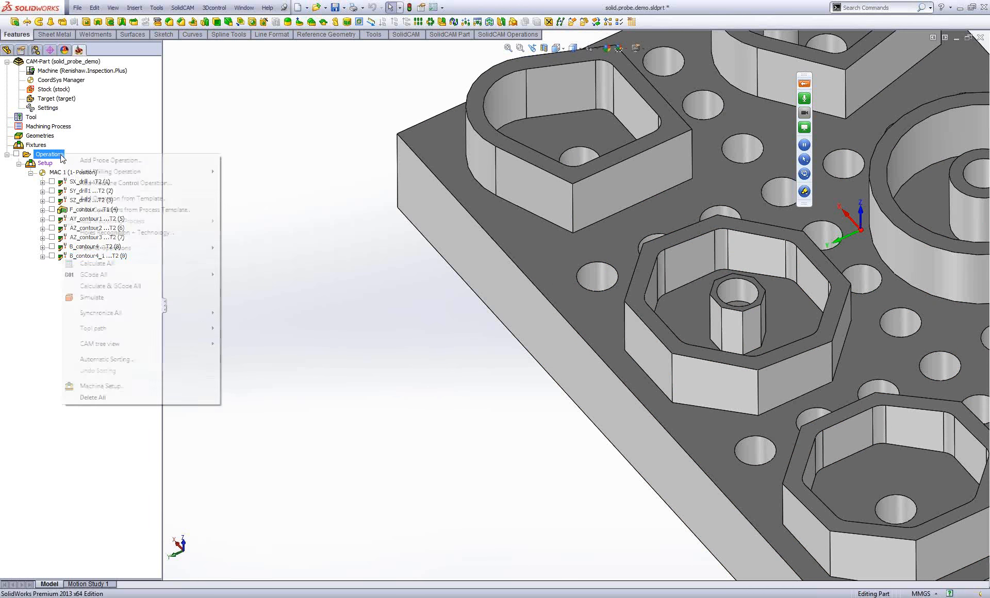
left_click(106, 161)
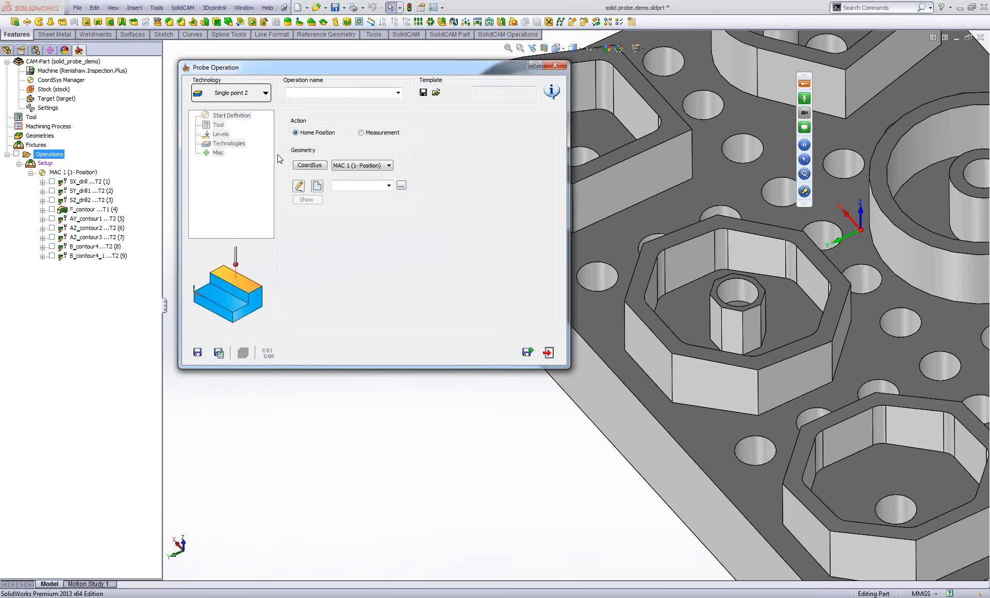
left_click(264, 93)
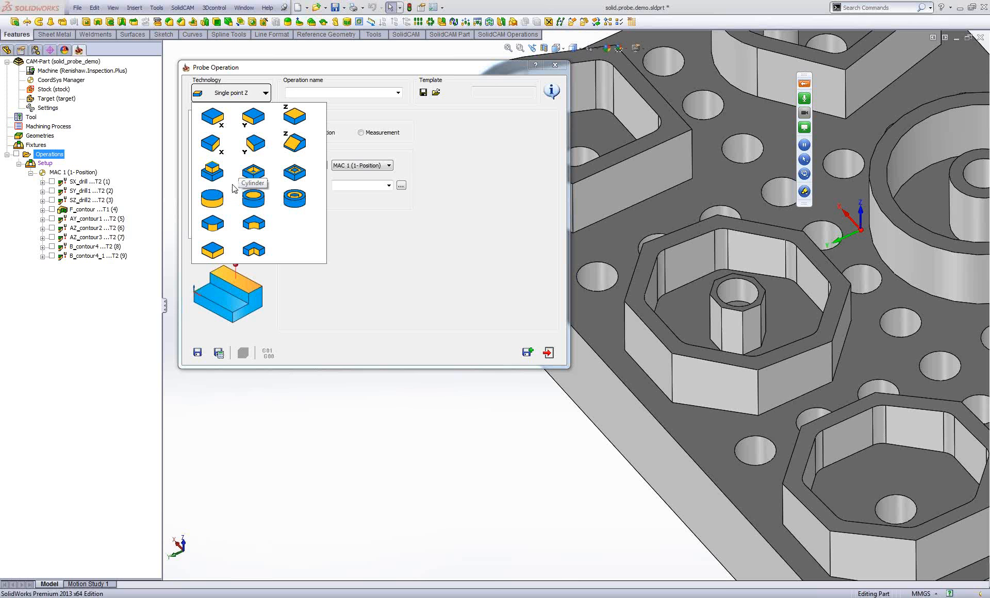
left_click(209, 200)
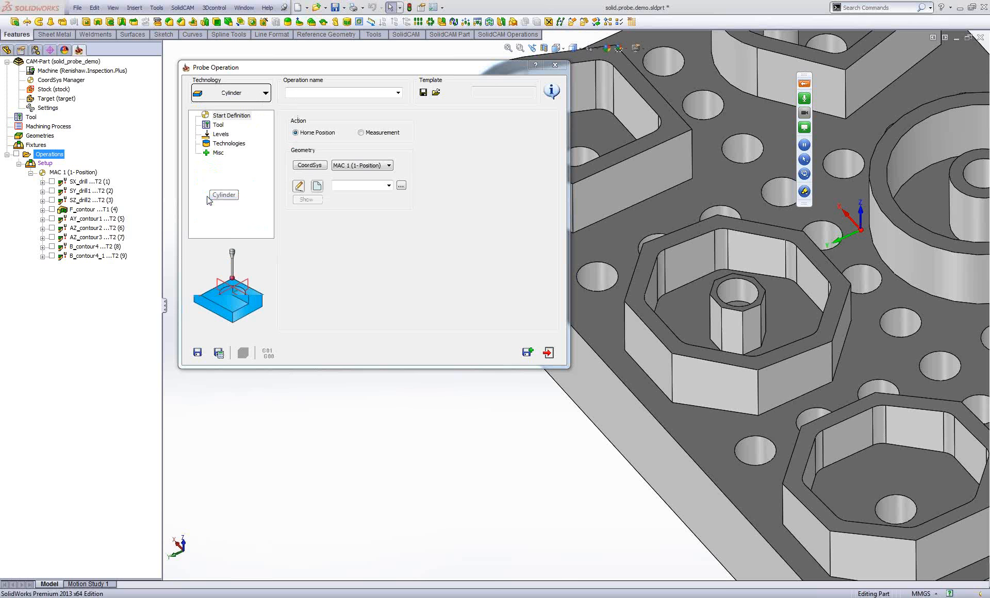
left_click(368, 133)
Define the outer top circle of the plain round ring as the cylinder geometry and select the operation's tool.
left_click(316, 186)
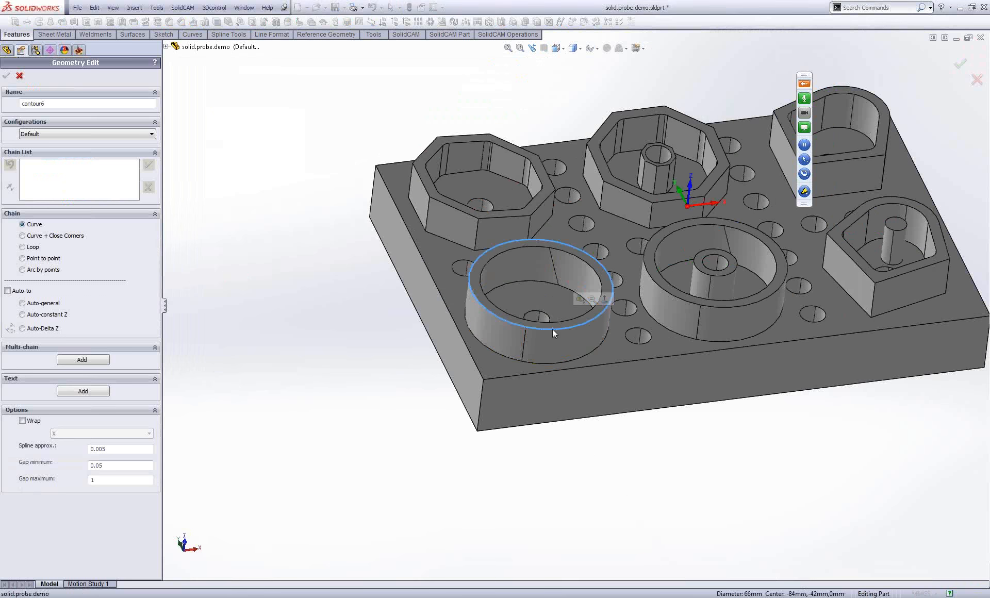
left_click(552, 329)
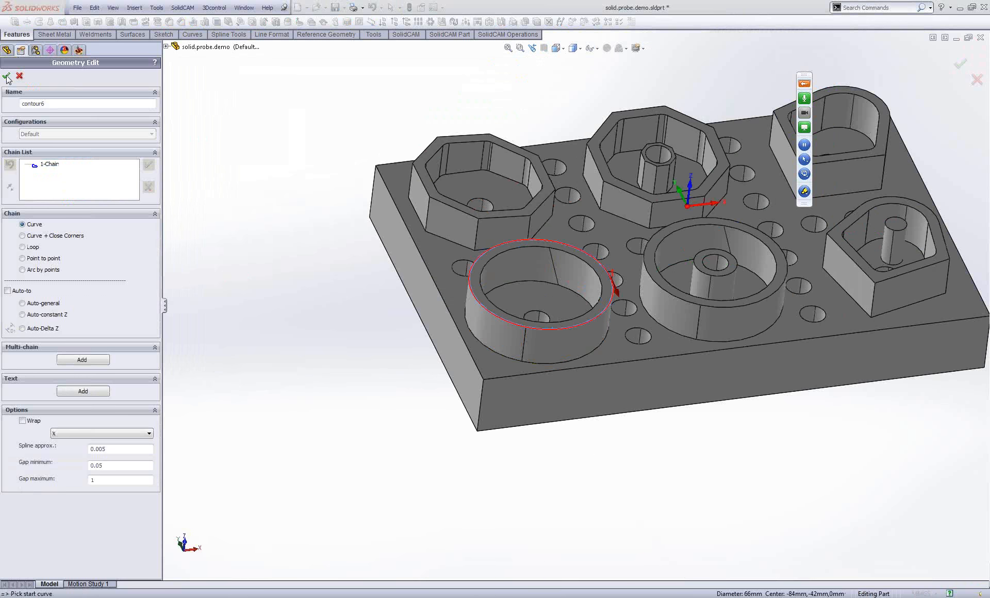
left_click(6, 77)
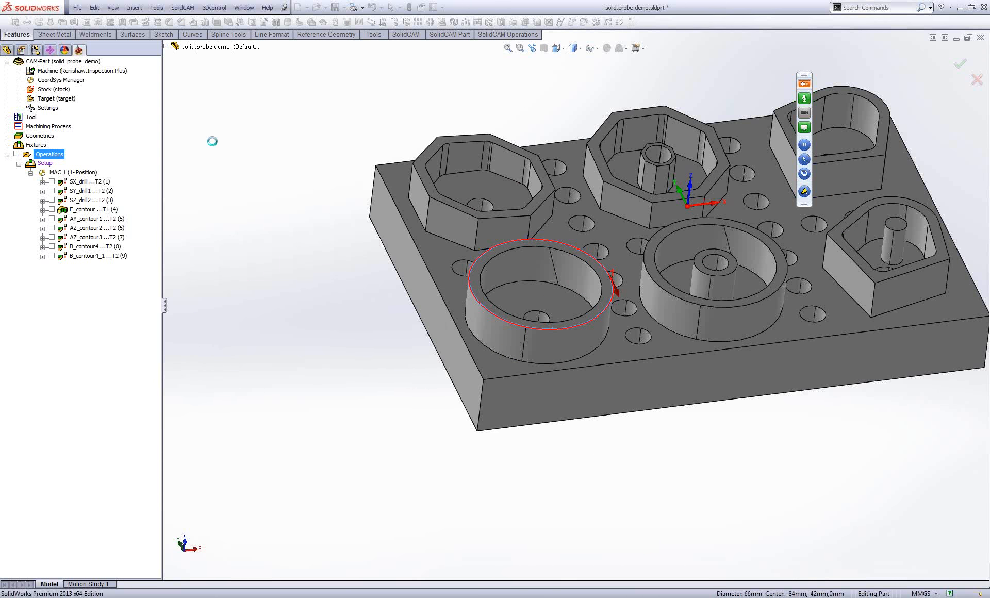
left_click(219, 125)
left_click(328, 237)
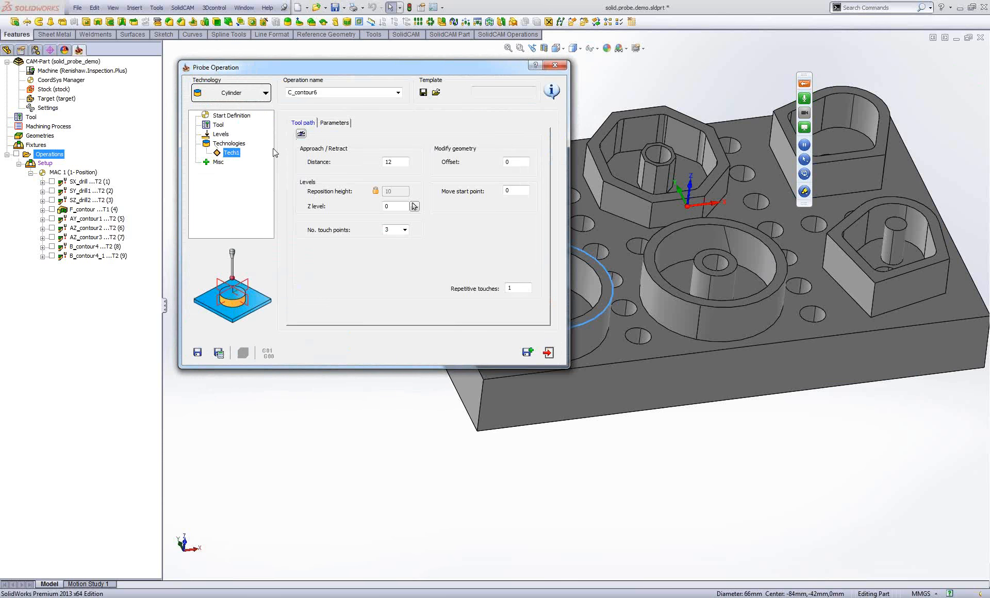
Show Tech1's cylinder probing path, try 10 touch points, and set the number of touch points to 4.
left_click(301, 133)
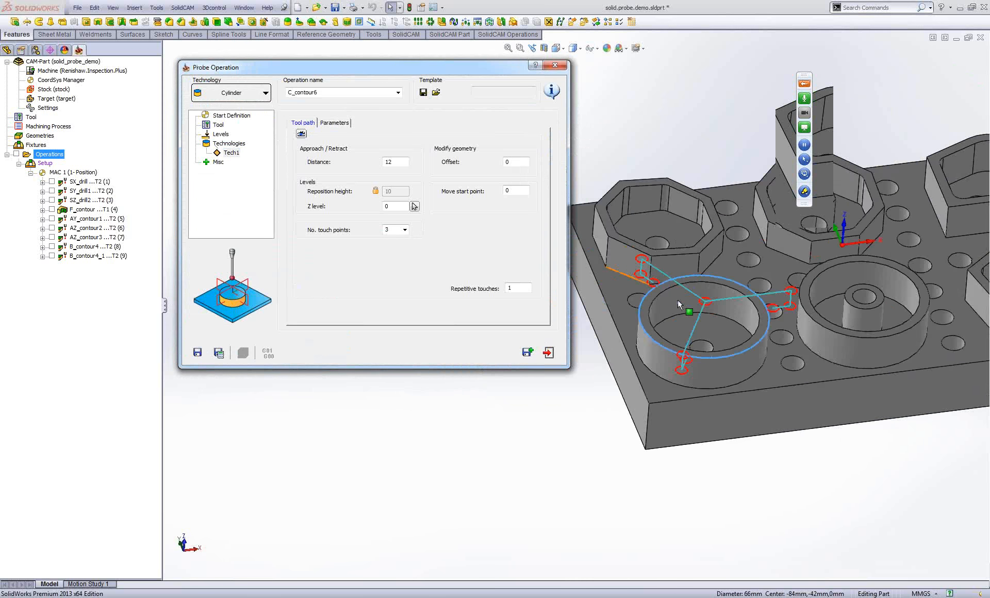
left_click(405, 230)
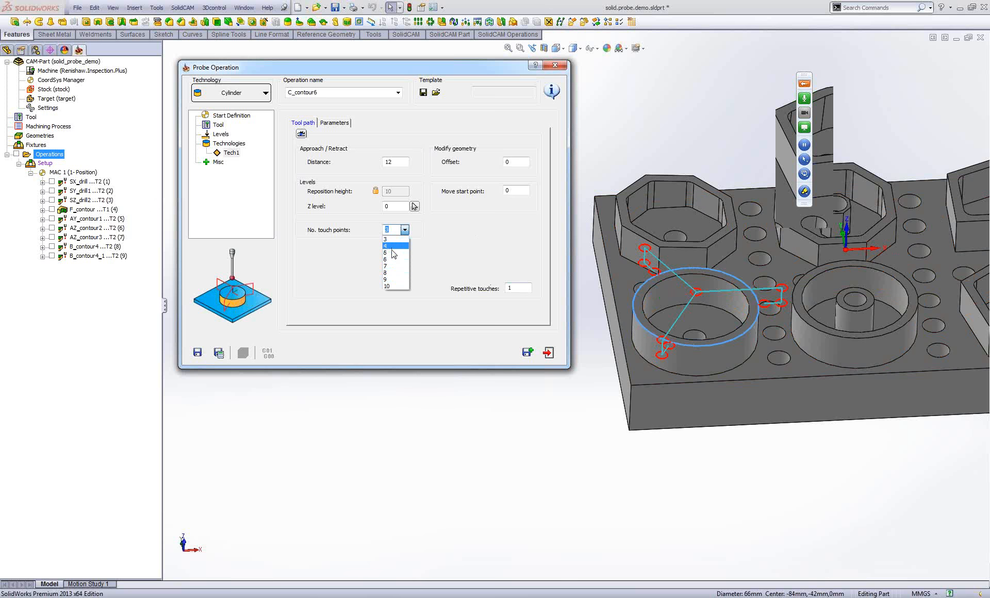
left_click(396, 287)
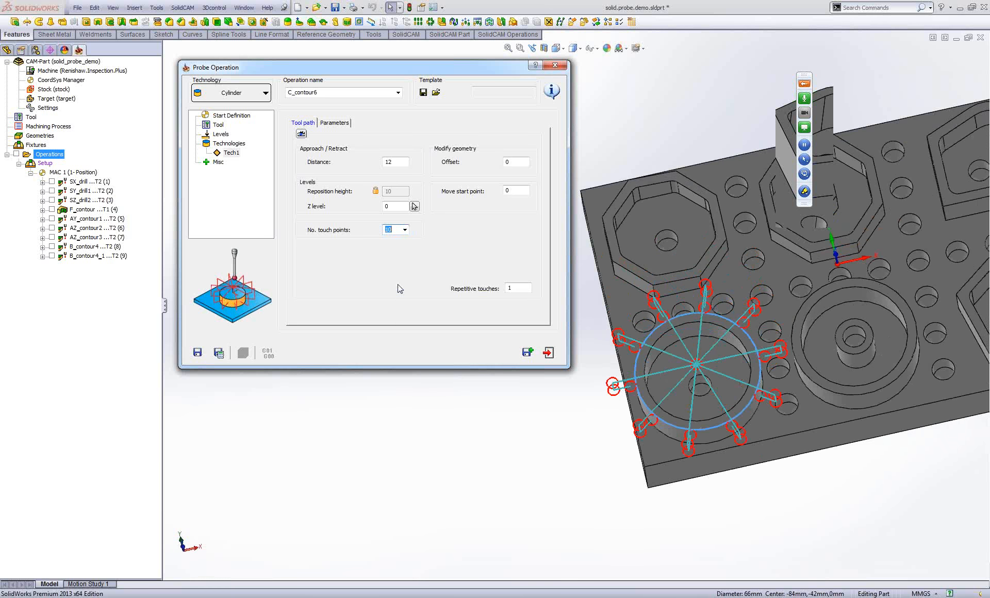
key("4")
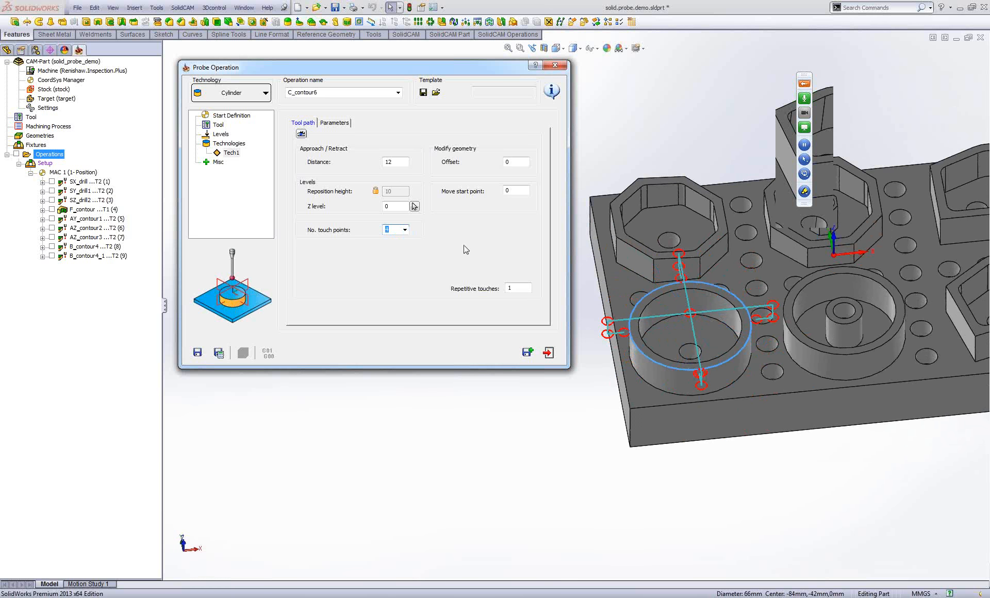
Set the Z level of the cylinder measurement to -6.
left_click(395, 210)
scroll(395, 210, "down", 4)
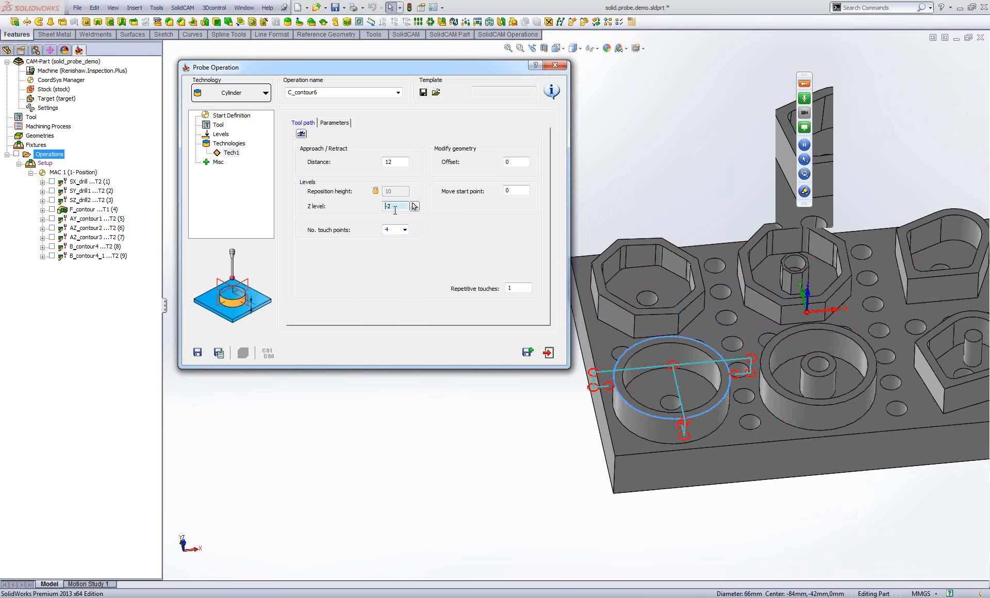
scroll(395, 209, "down", 2)
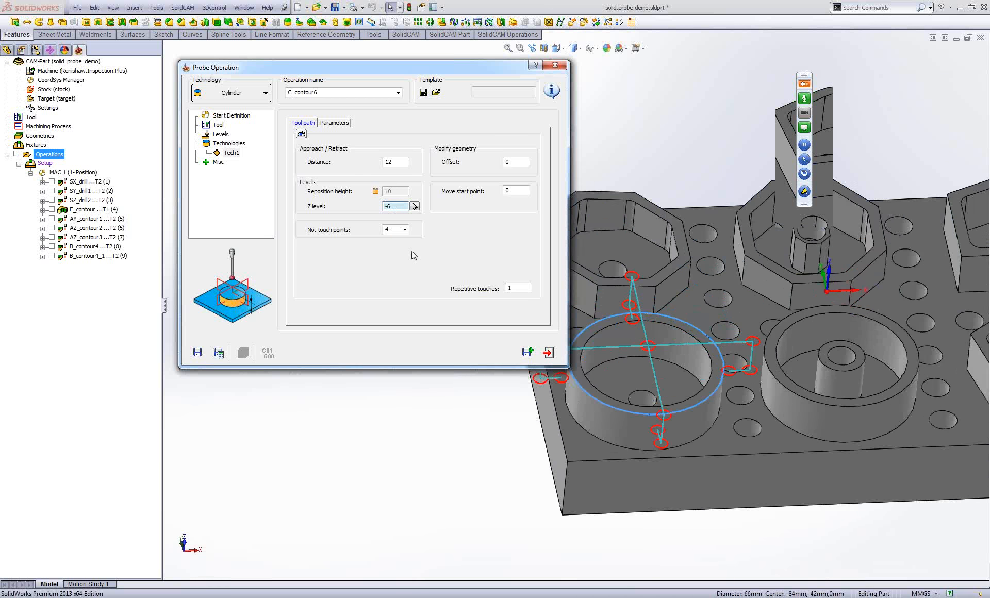
Shift the cylinder measurement's start point by 25, and save and calculate the operation.
left_click(513, 193)
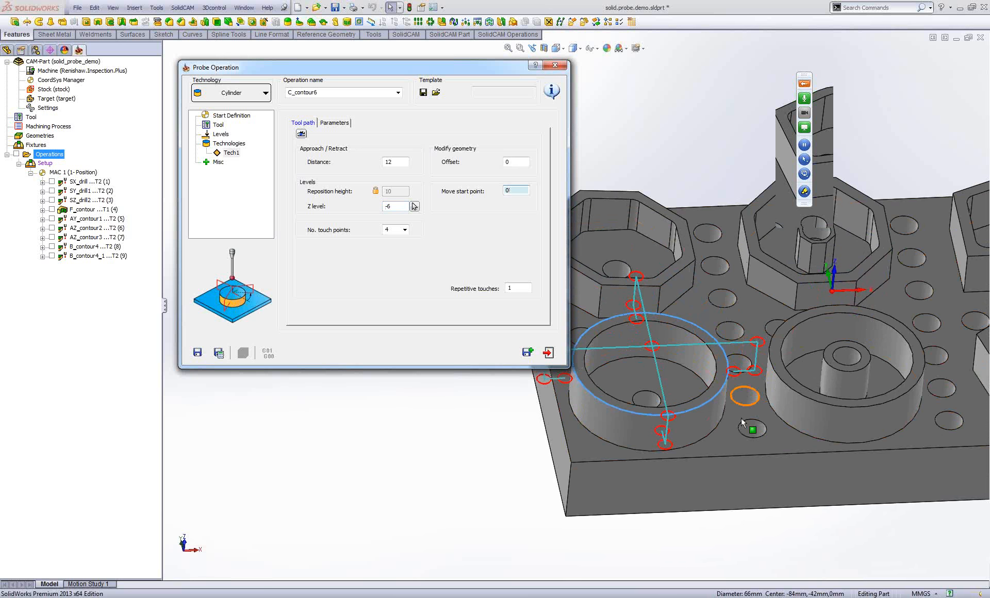
middle_click_drag(741, 418, 802, 361)
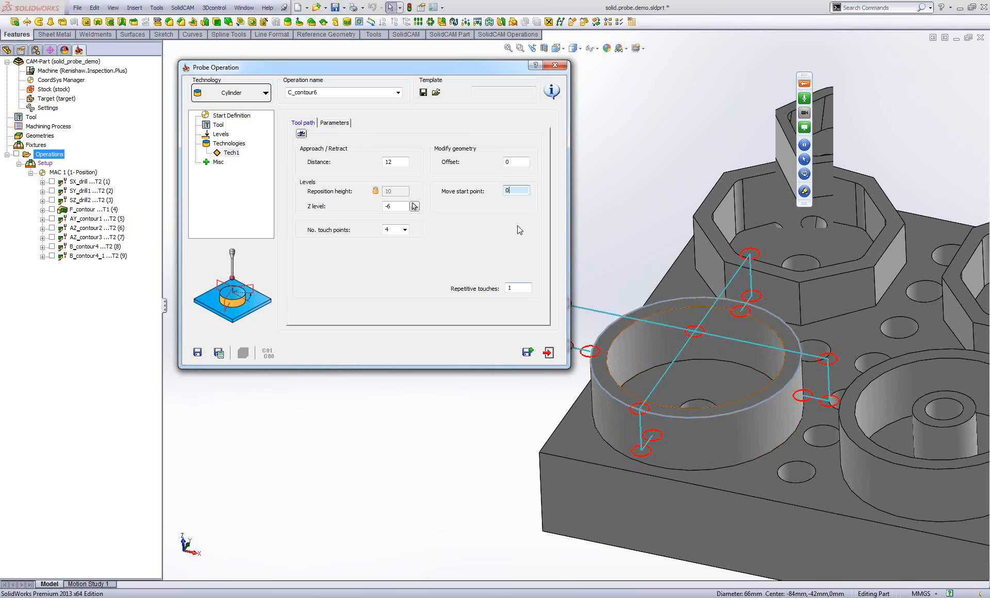
type("24")
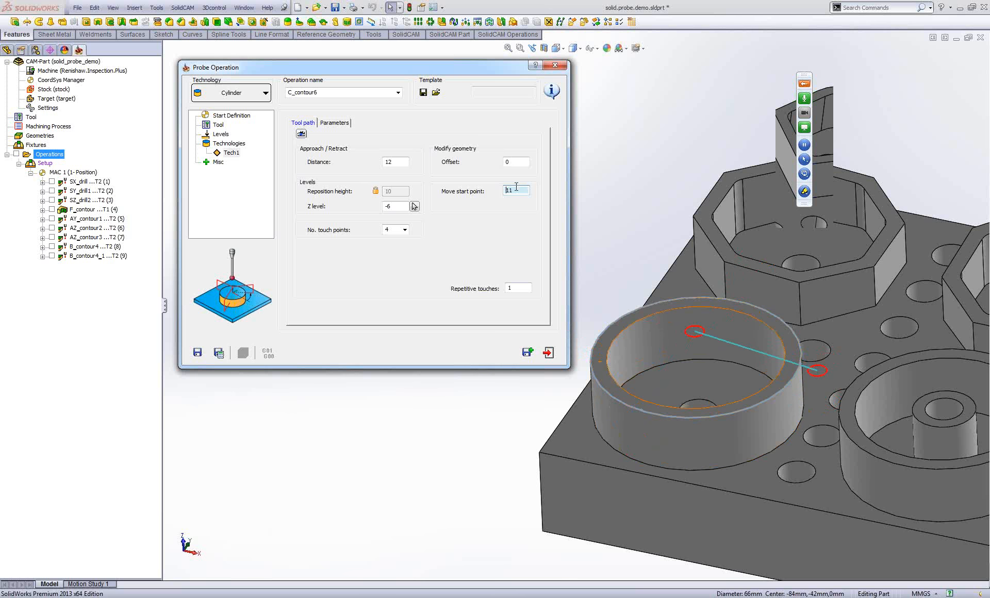
scroll(519, 194, "up", 1)
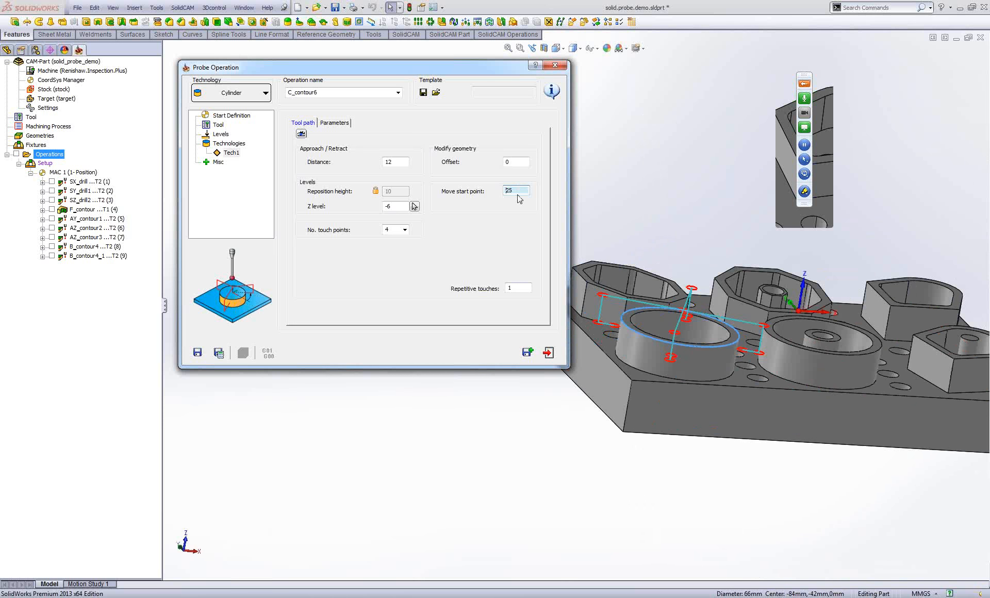
left_click(218, 353)
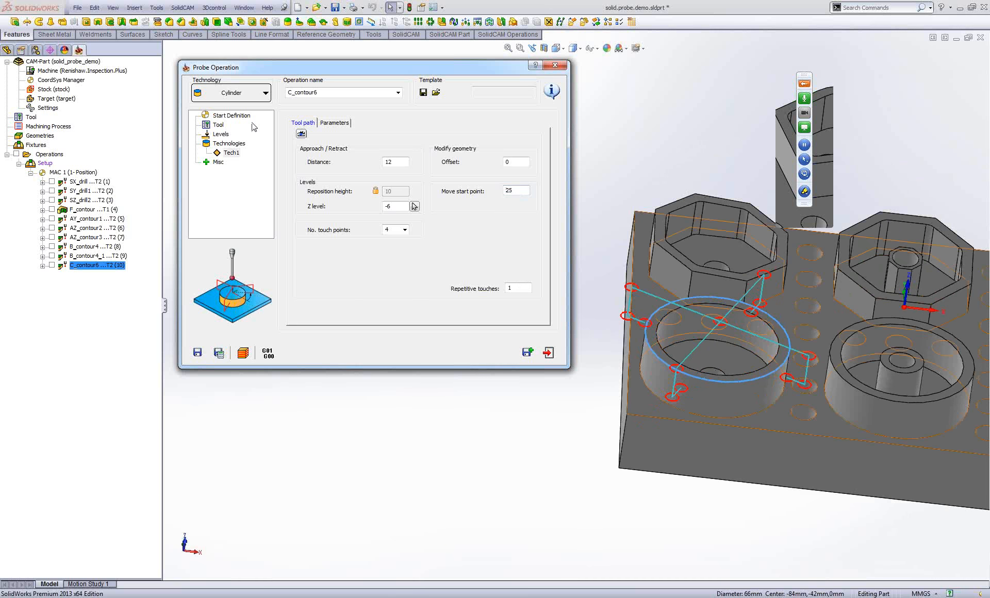
Change the ring's probe operation to the Hole technology with a geometry offset of -5, and close it.
left_click(243, 92)
left_click(211, 178)
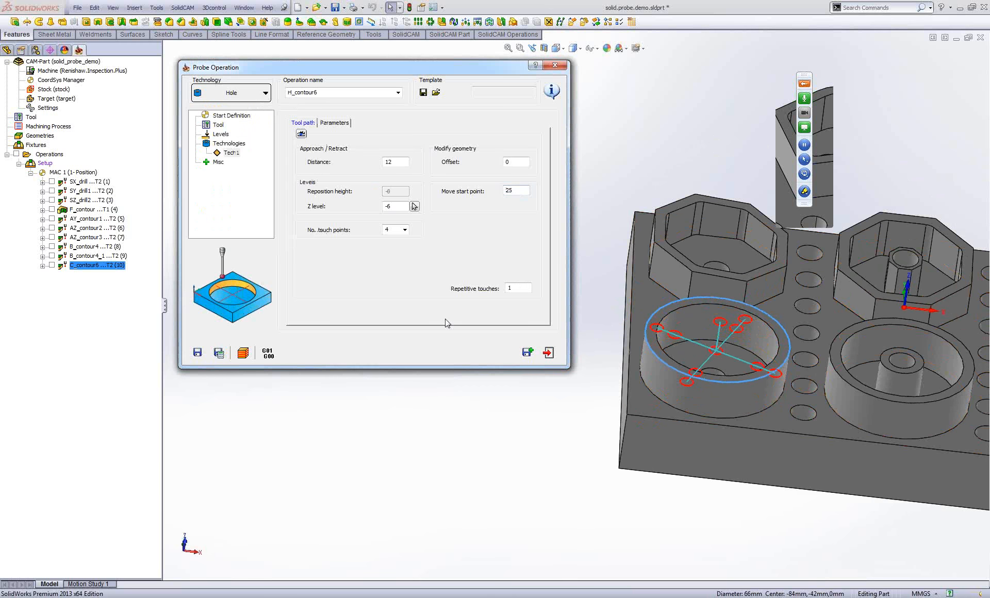
double_click(514, 162)
type("-1")
key("BackSpace")
type("5")
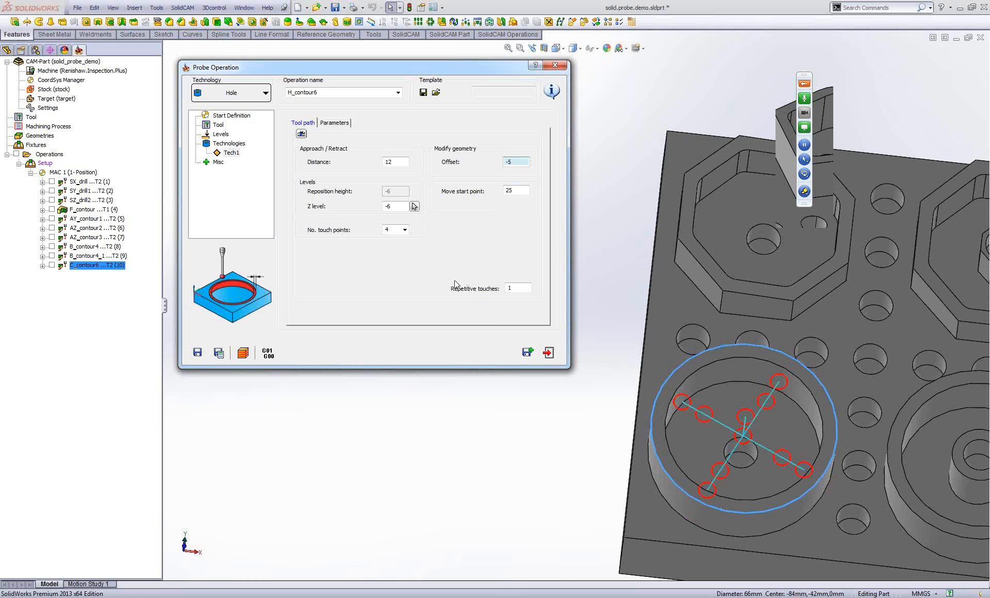
left_click(243, 93)
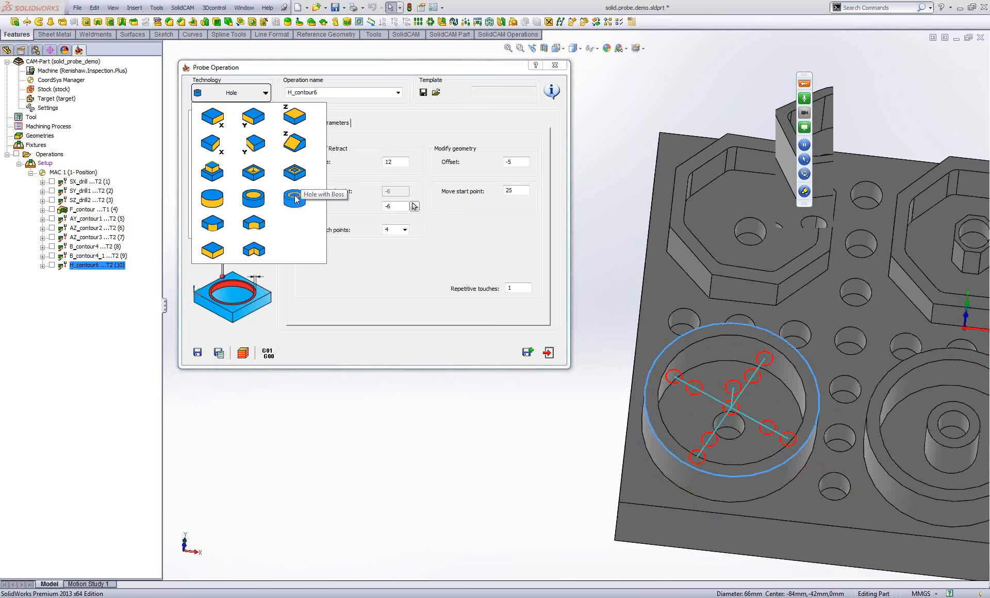
left_click(549, 354)
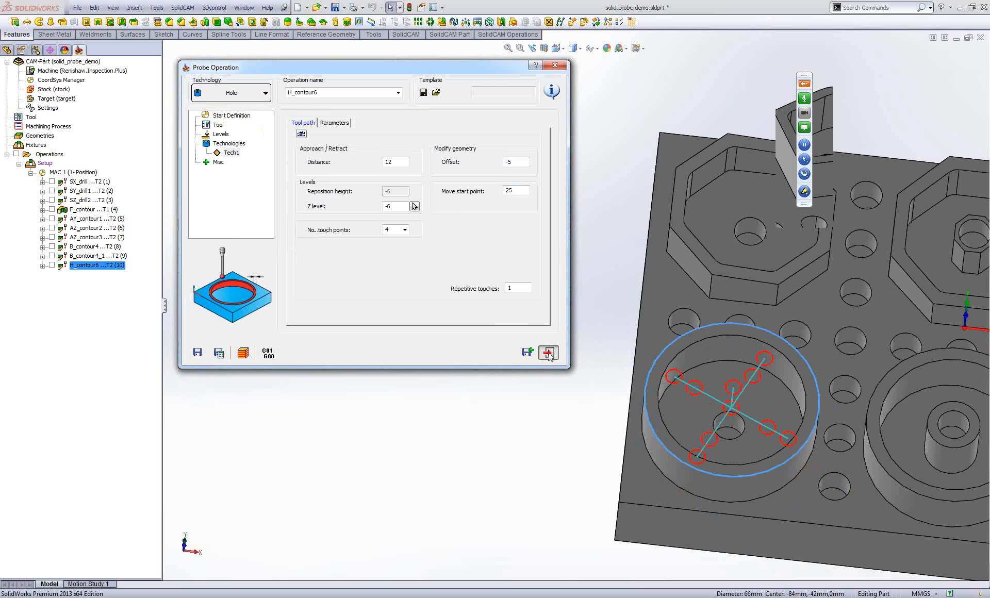
Add a new probe operation using the External arc technology and the Measurement action.
right_click(57, 155)
left_click(137, 159)
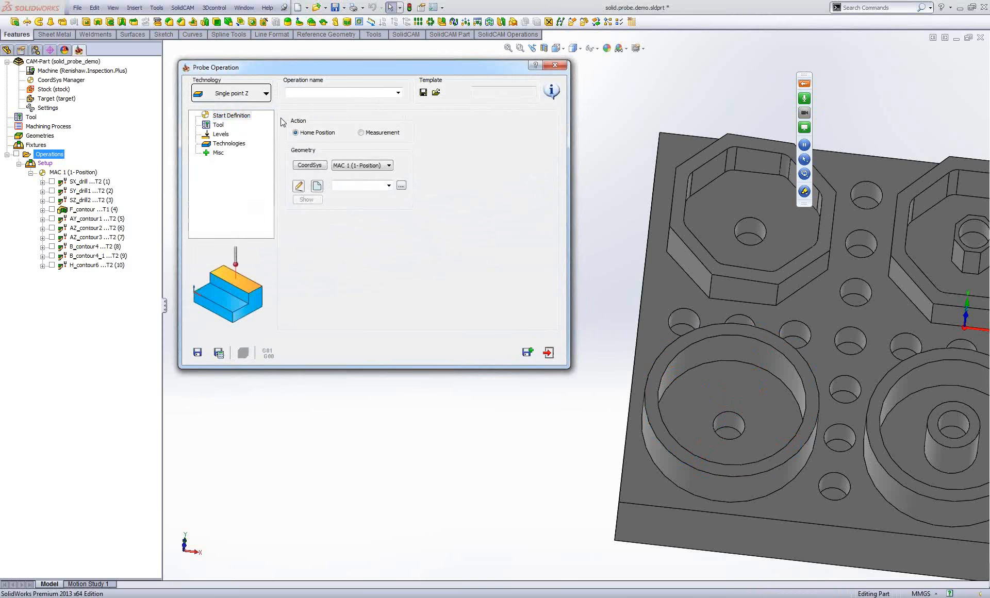
left_click(257, 93)
left_click(216, 224)
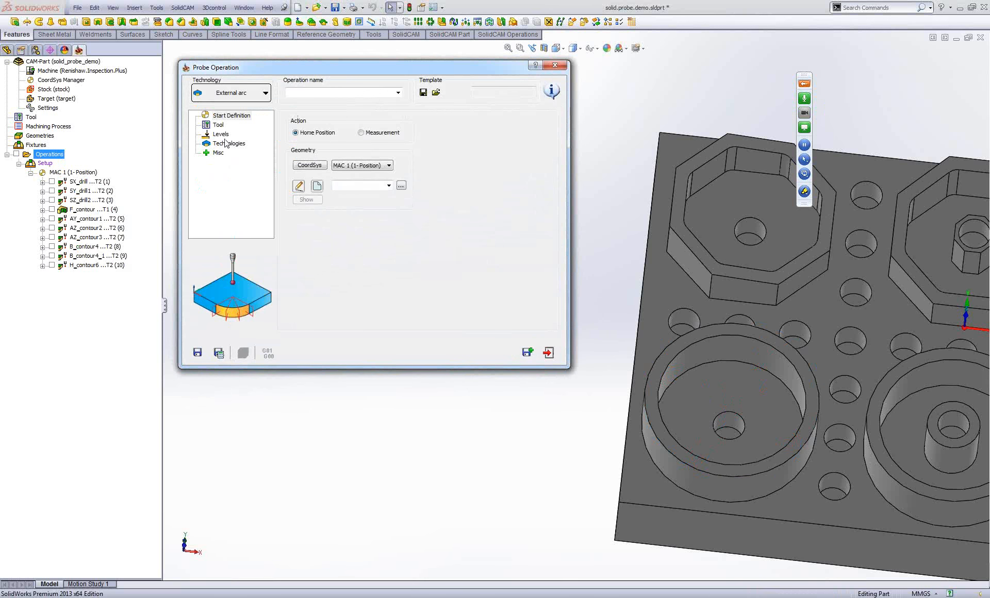
left_click(364, 133)
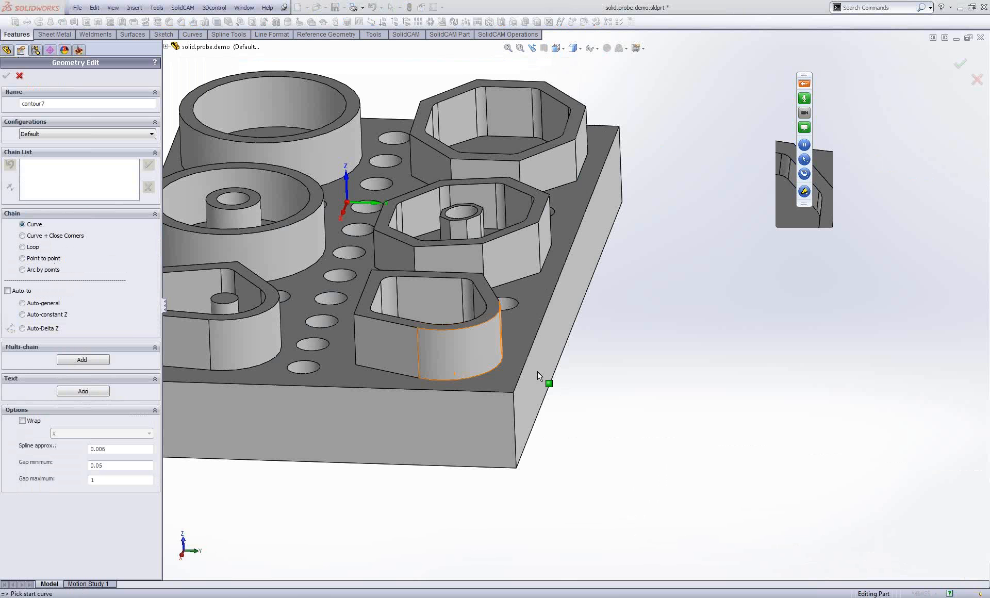
Define the outer top arc of the open D-shaped pocket without a boss as the geometry and select the operation's tool.
left_click(414, 454)
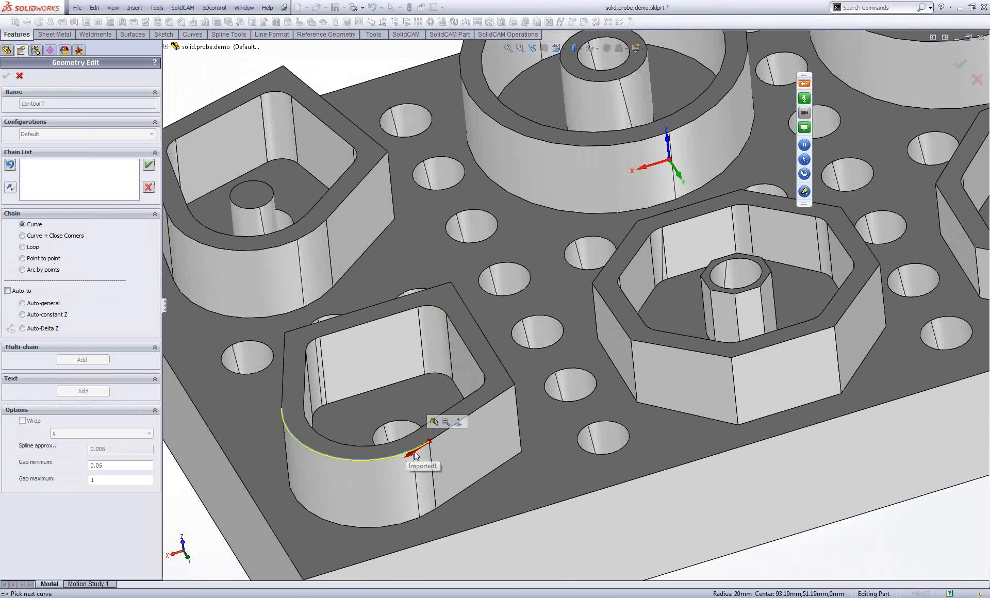
left_click(148, 165)
left_click(6, 76)
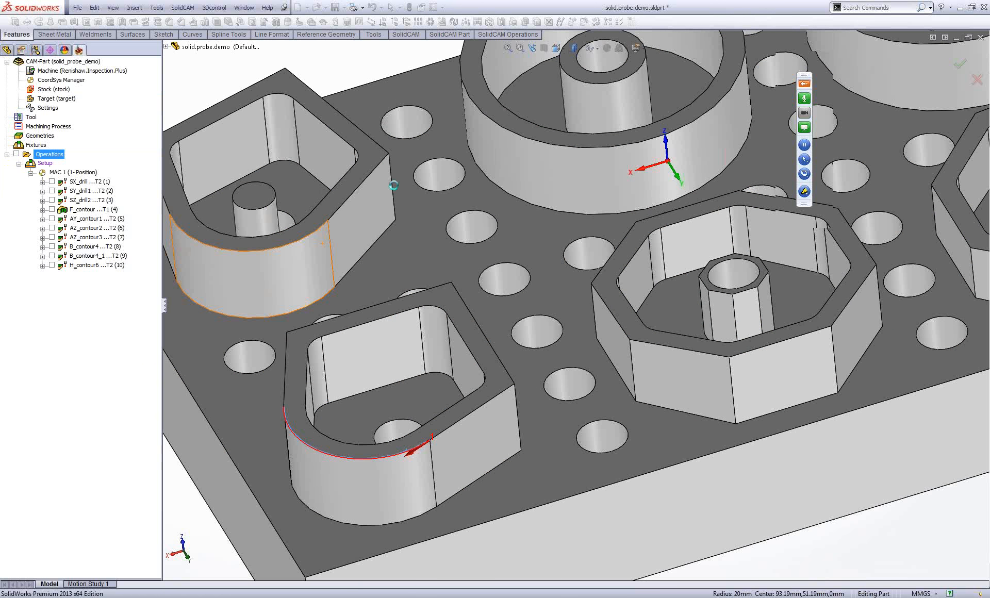
left_click(351, 236)
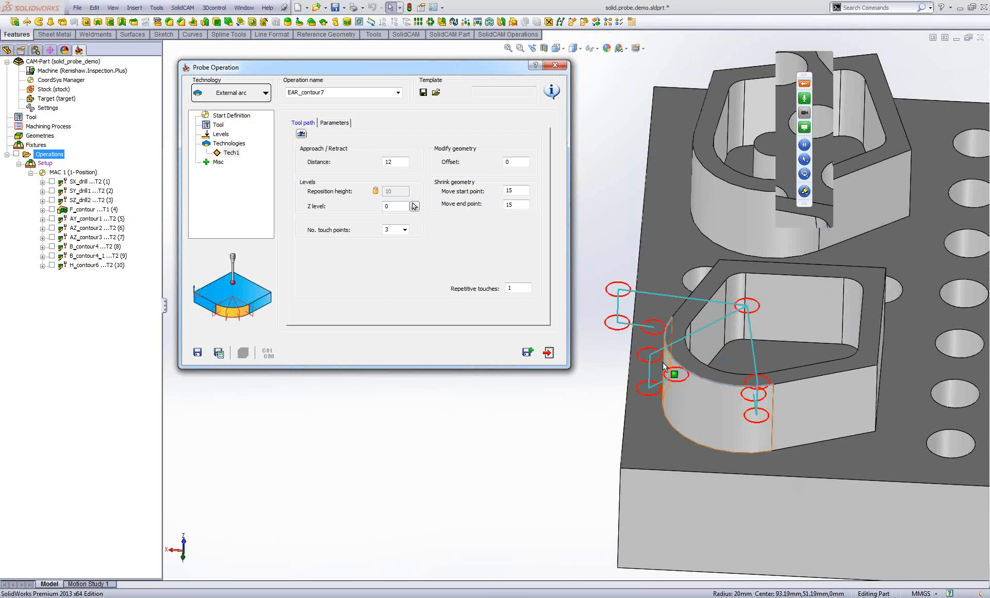
Look through the touch point options and try a different start point shift for the external arc measurement.
left_click(404, 229)
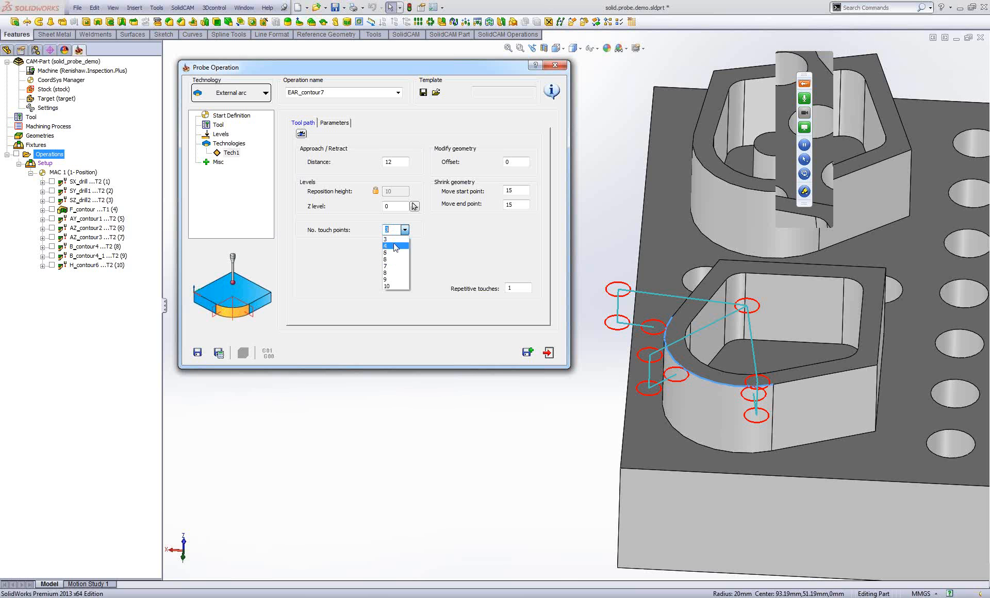
left_click(450, 246)
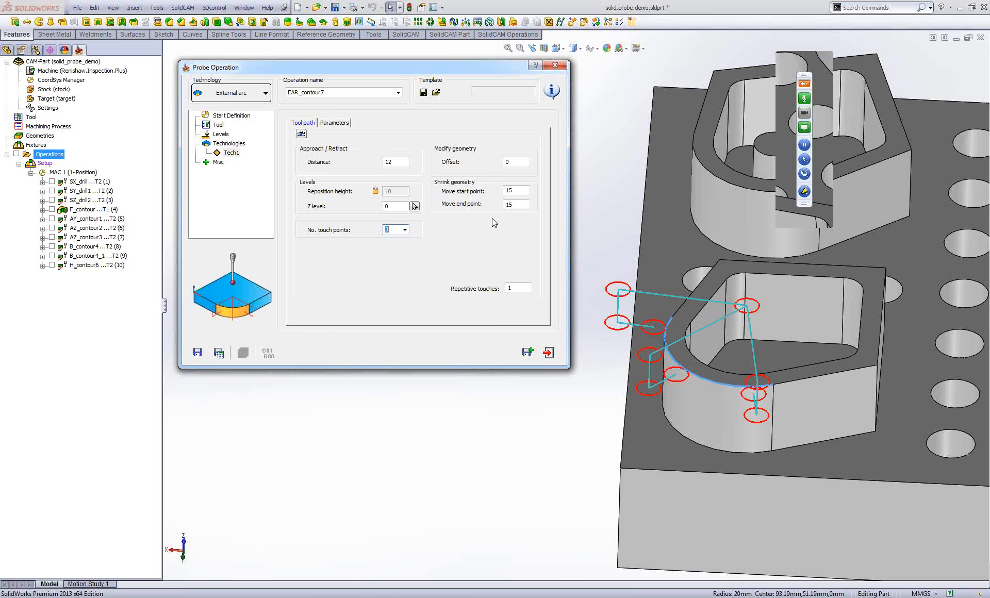
left_click(522, 192)
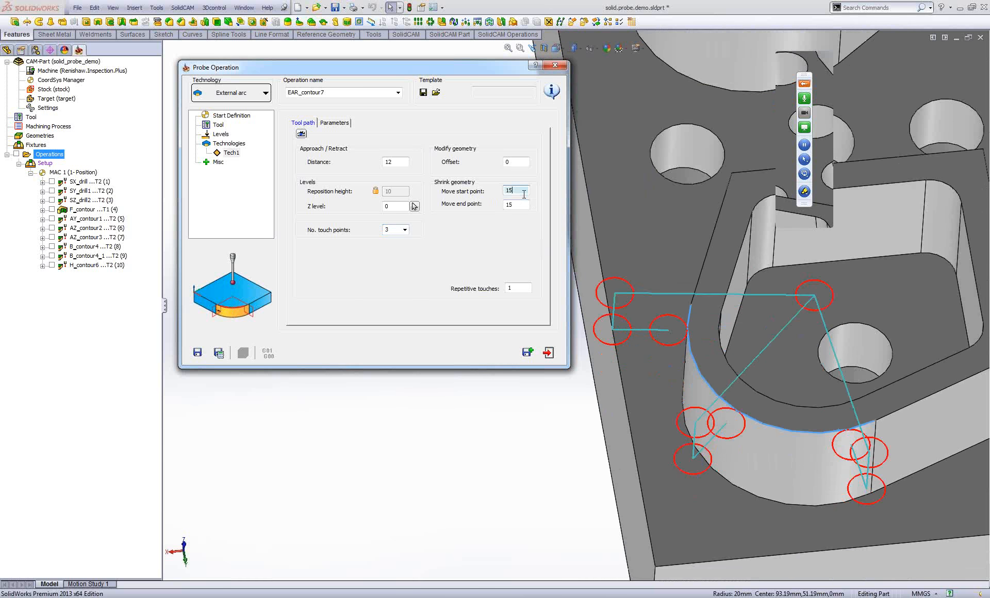
type("3")
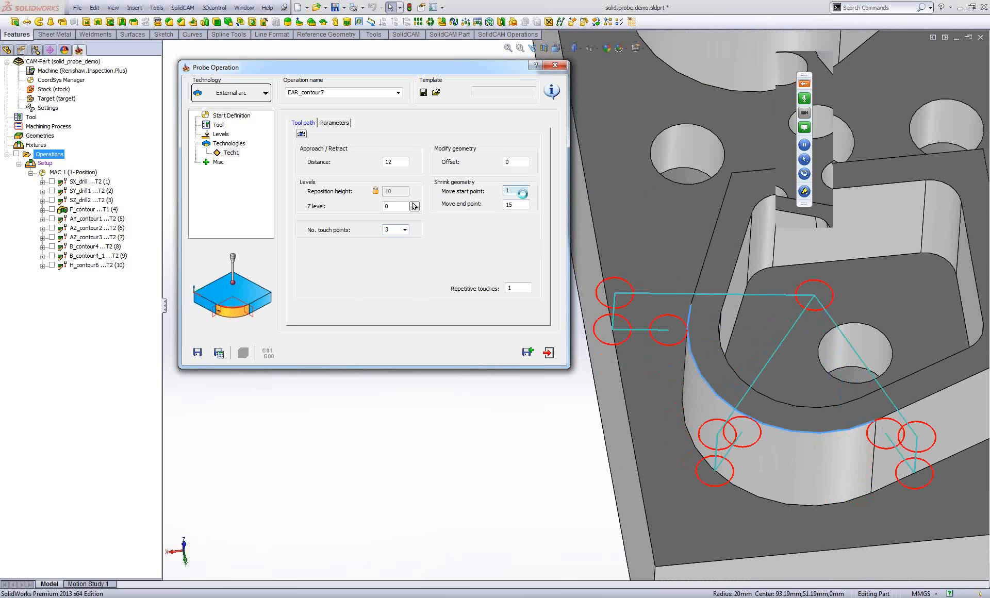
left_click(516, 205)
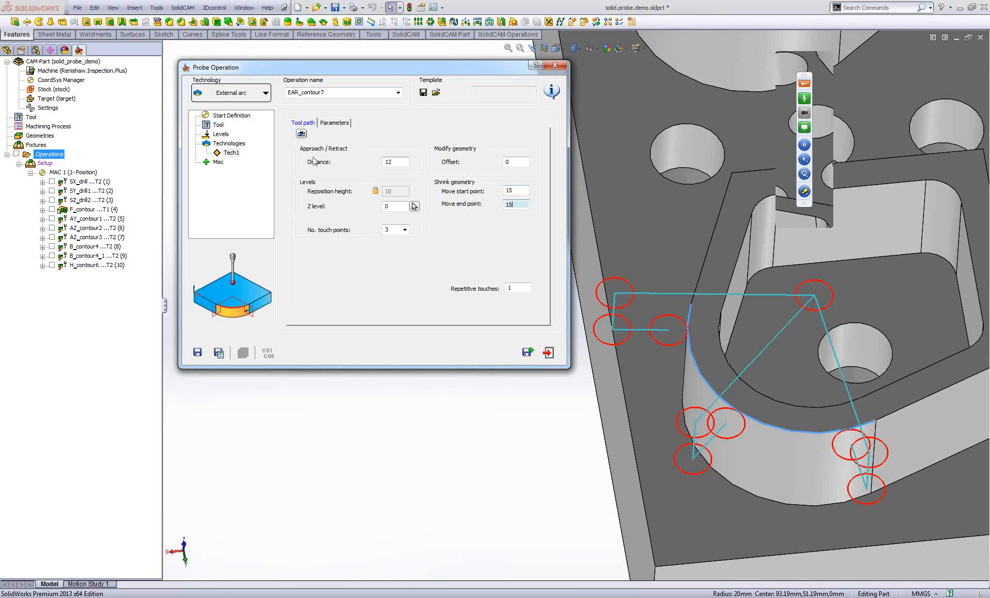
Check the external arc measurement's parameters and tolerances, and save and calculate the operation.
left_click(335, 124)
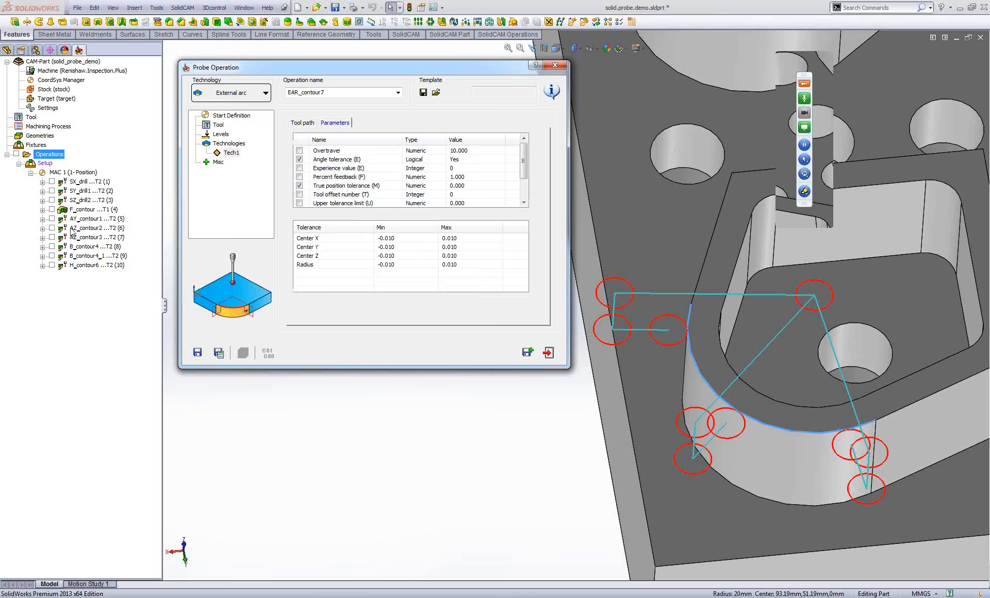
left_click(304, 122)
left_click(219, 354)
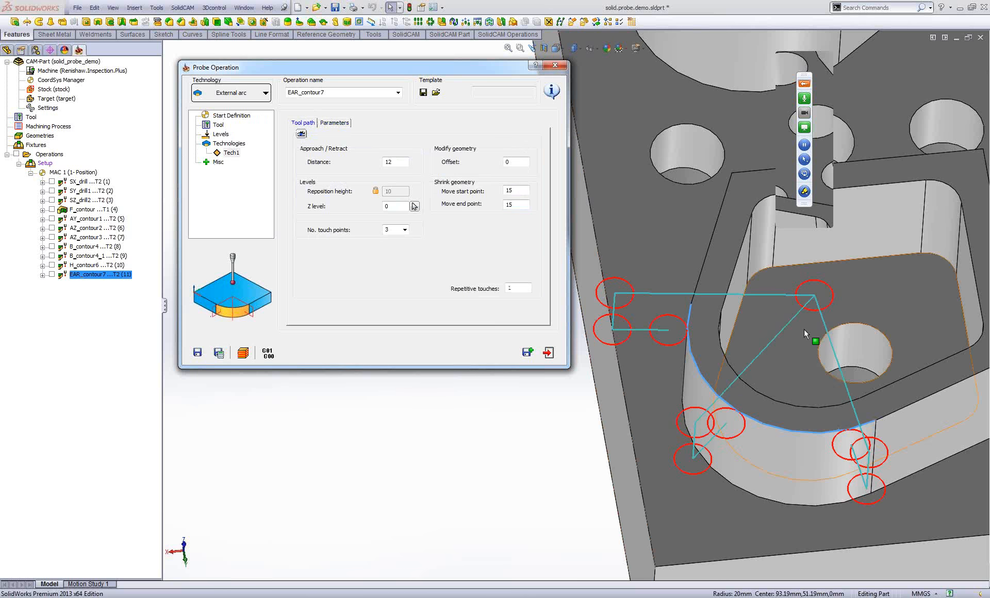
Change the operation's technology to Internal arc and set the geometry offset to -5.
left_click(248, 91)
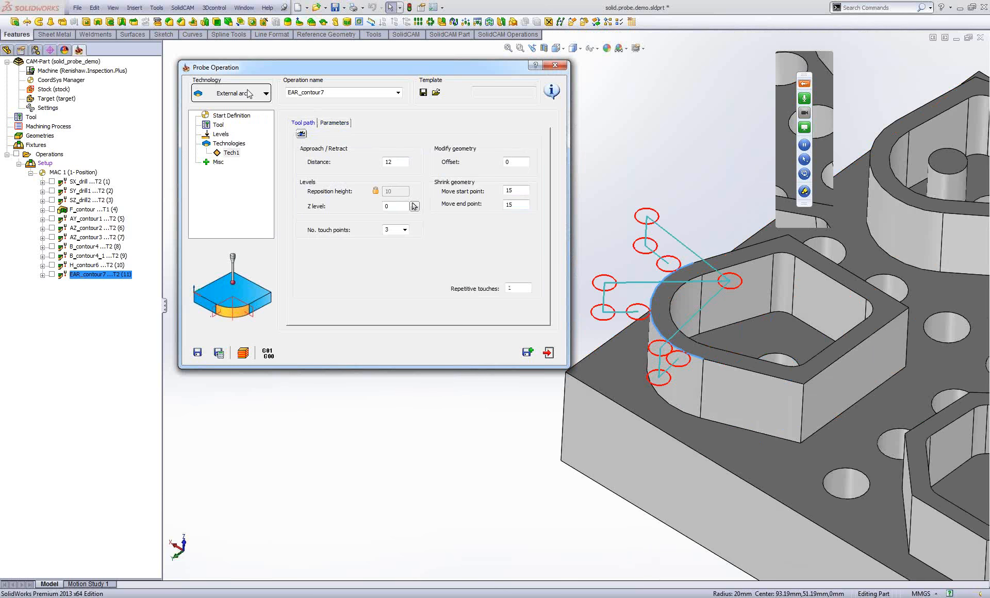
left_click(249, 222)
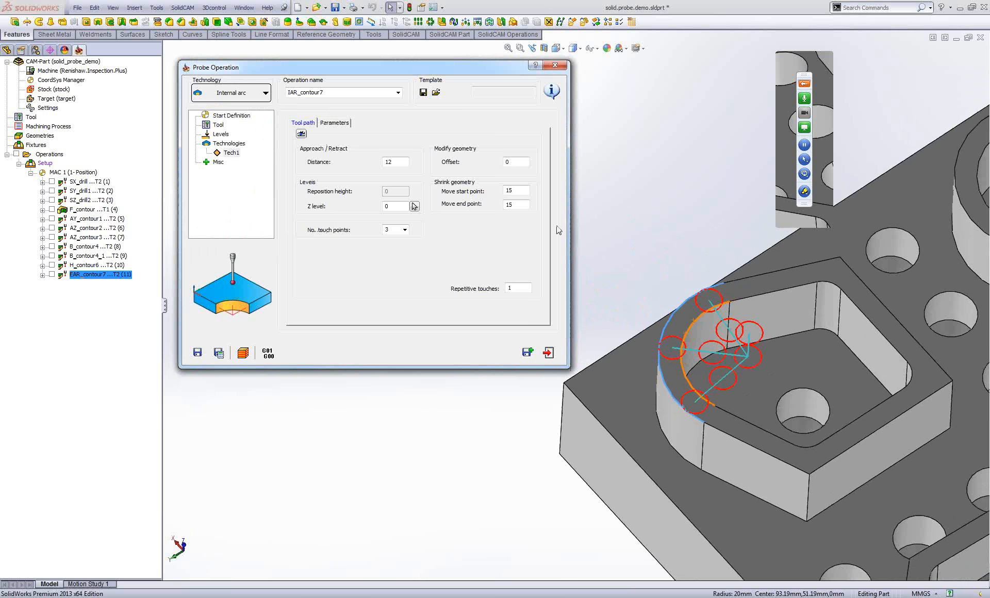
left_click(520, 163)
scroll(519, 162, "down", 5)
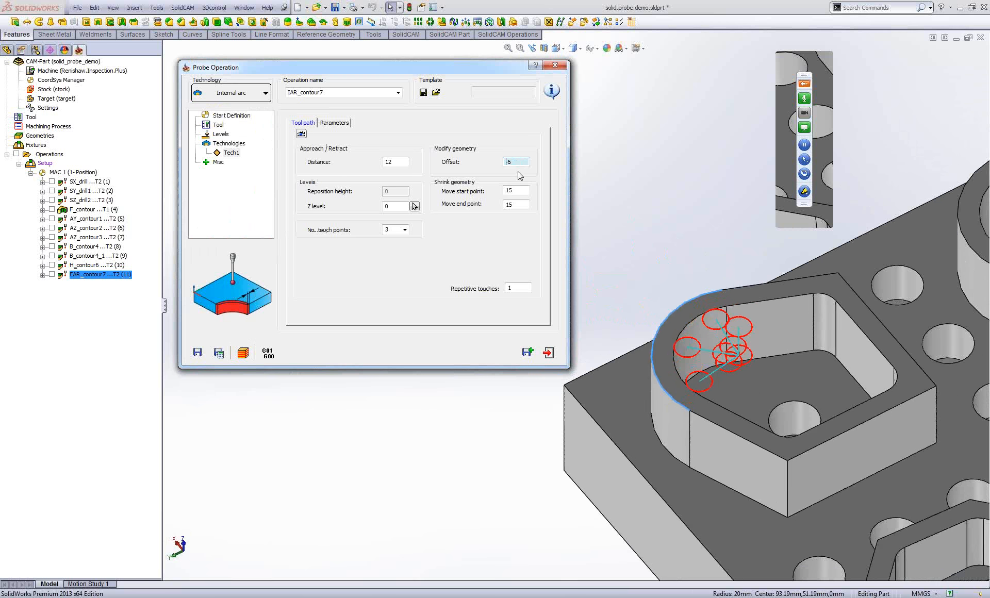
Set the Z level of the internal arc measurement to -5 and inspect the probing path.
left_click(400, 207)
scroll(400, 207, "down", 5)
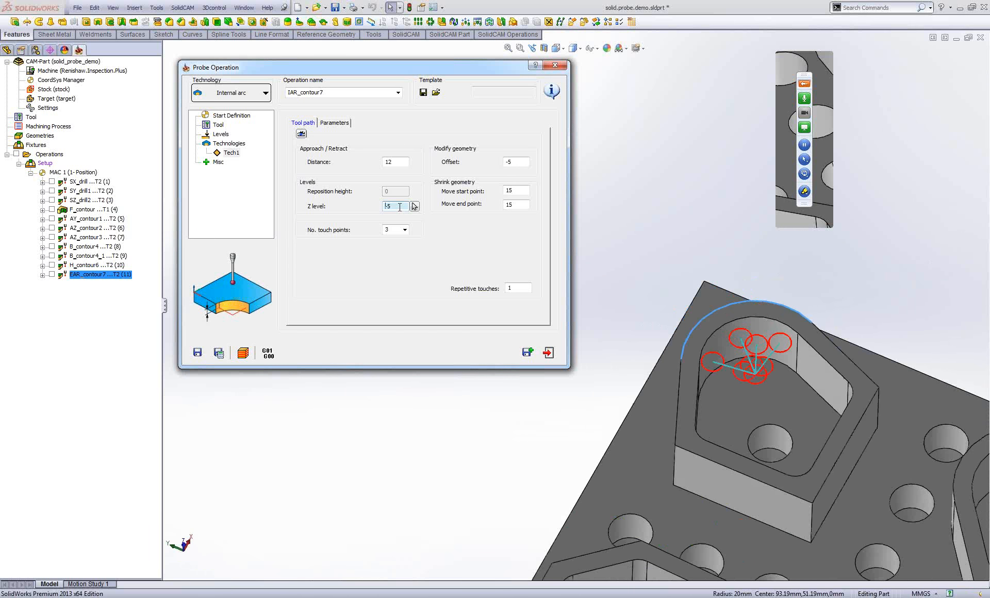
scroll(741, 382, "down", 3)
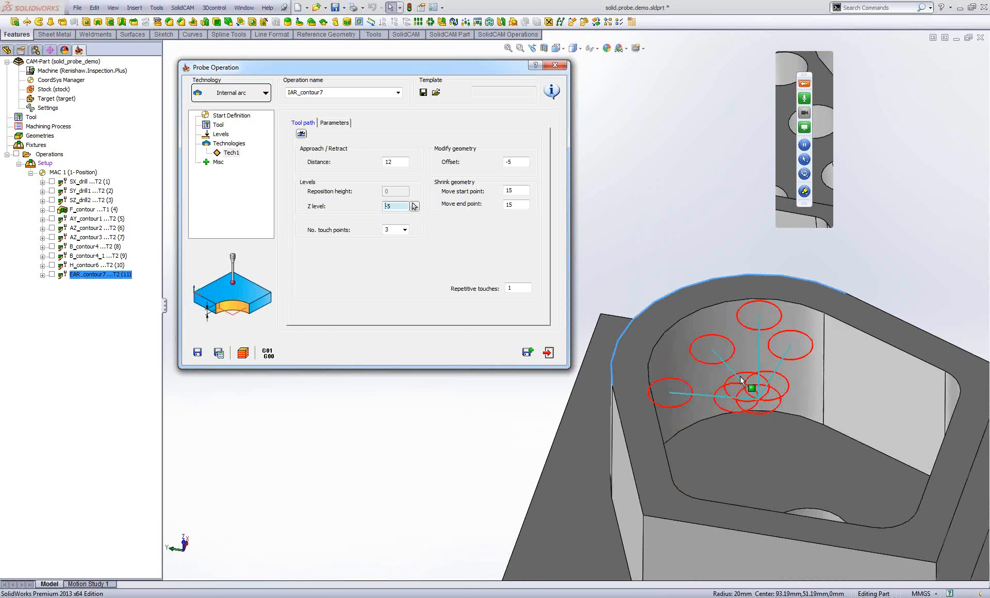
scroll(741, 382, "down", 1)
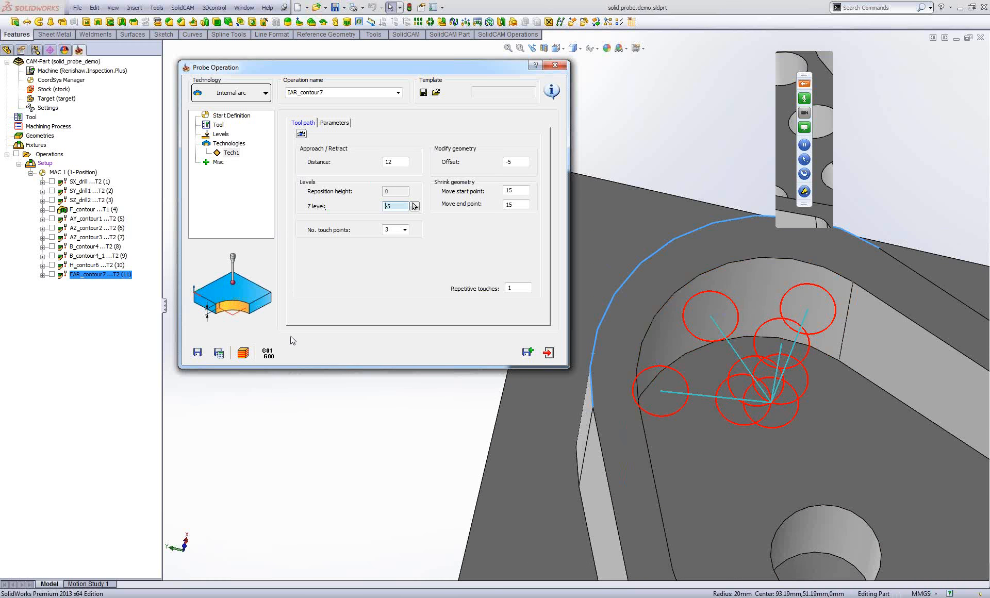
Save and calculate the internal arc operation and generate its G-code, keeping the missing SZ_drill2.txt file in the editor.
left_click(219, 353)
left_click(274, 356)
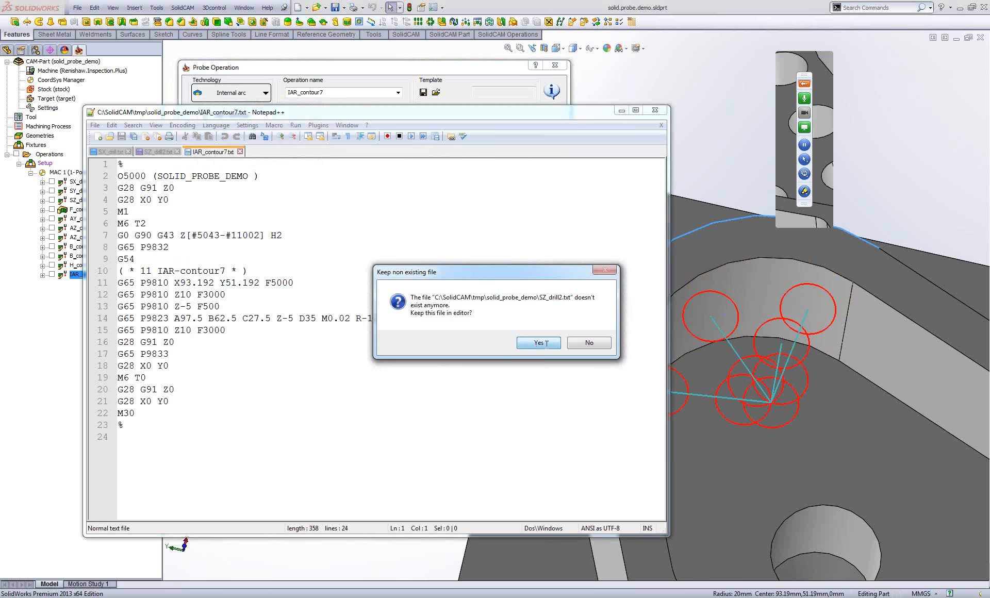
left_click(544, 343)
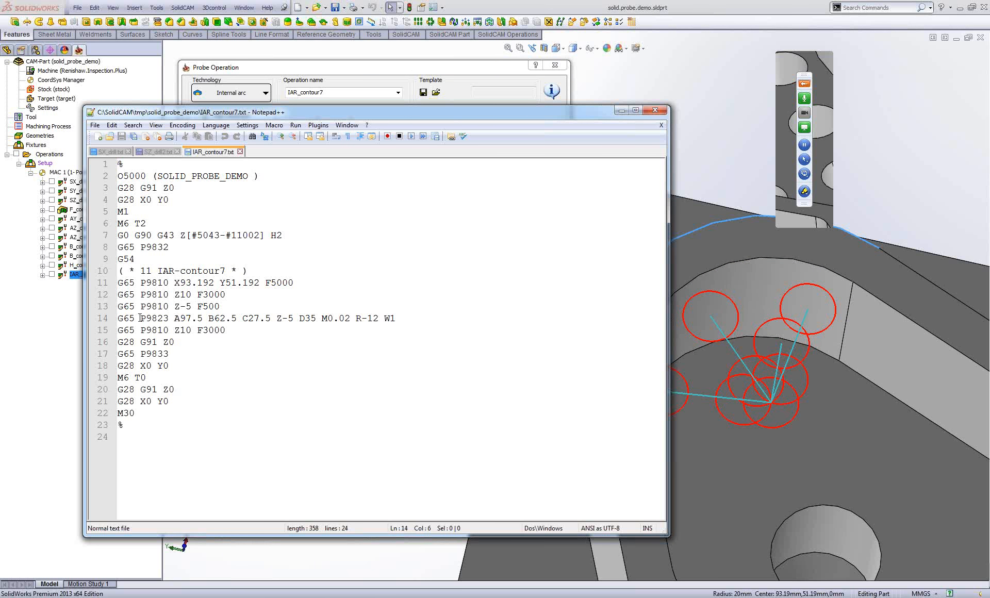
Examine the G65 P9823 line in the generated G-code: its macro number, A, B and C angles, Z depth and W parameter.
left_click_drag(141, 318, 171, 319)
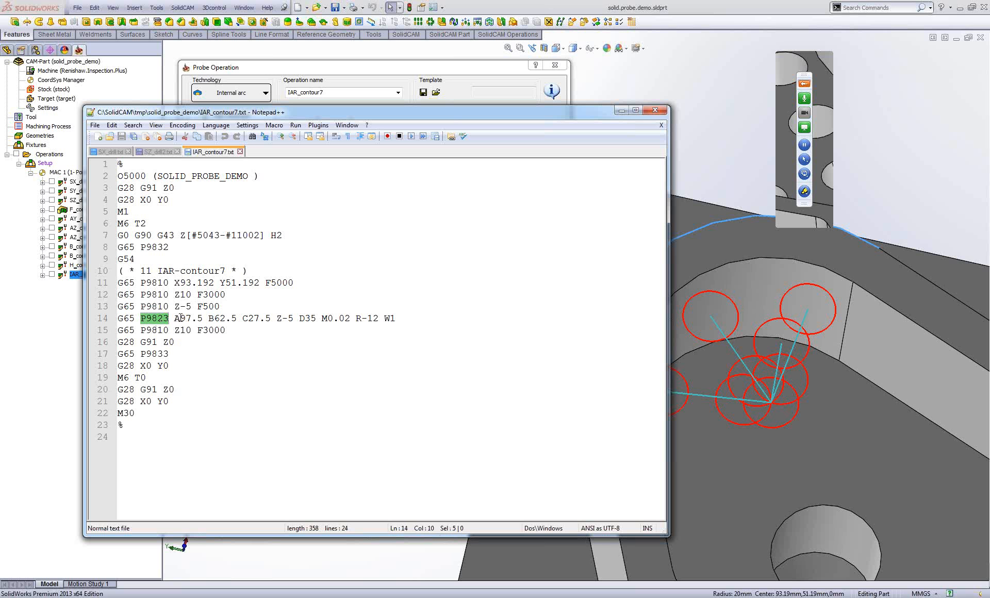
left_click(234, 318)
left_click_drag(177, 318, 272, 318)
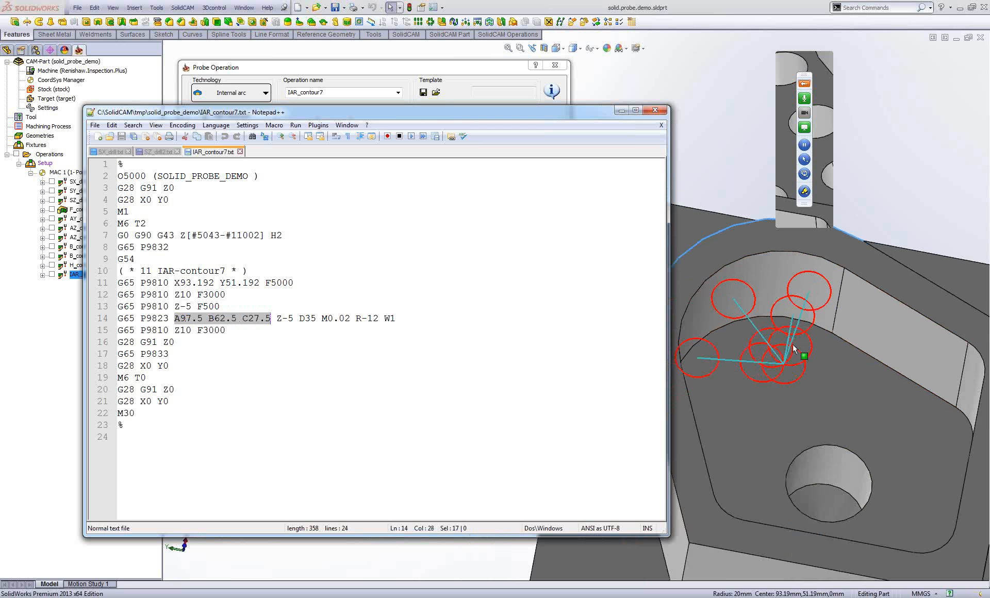
scroll(793, 345, "up", 4)
middle_click_drag(797, 338, 795, 346)
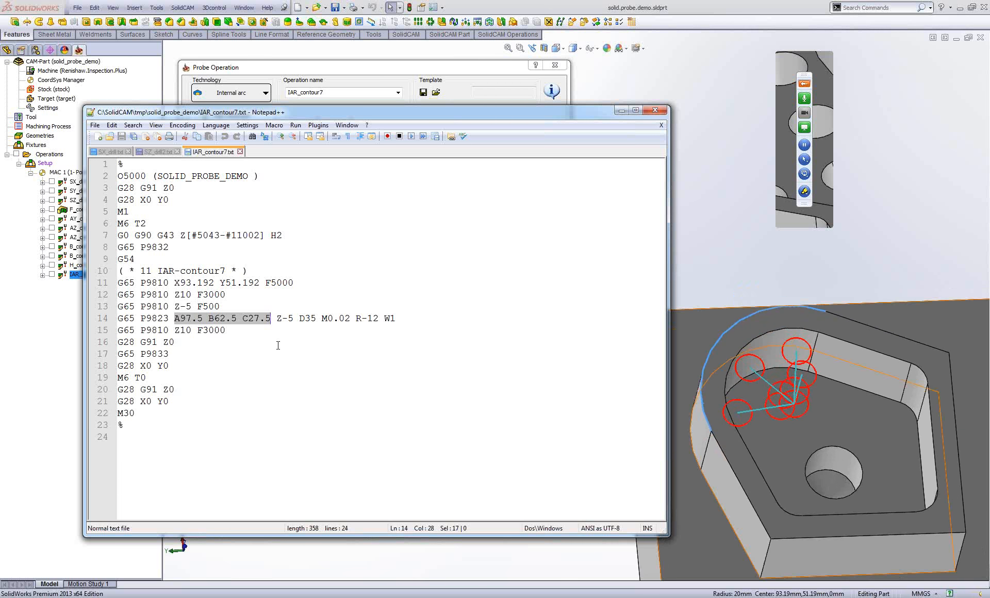
left_click_drag(277, 318, 294, 318)
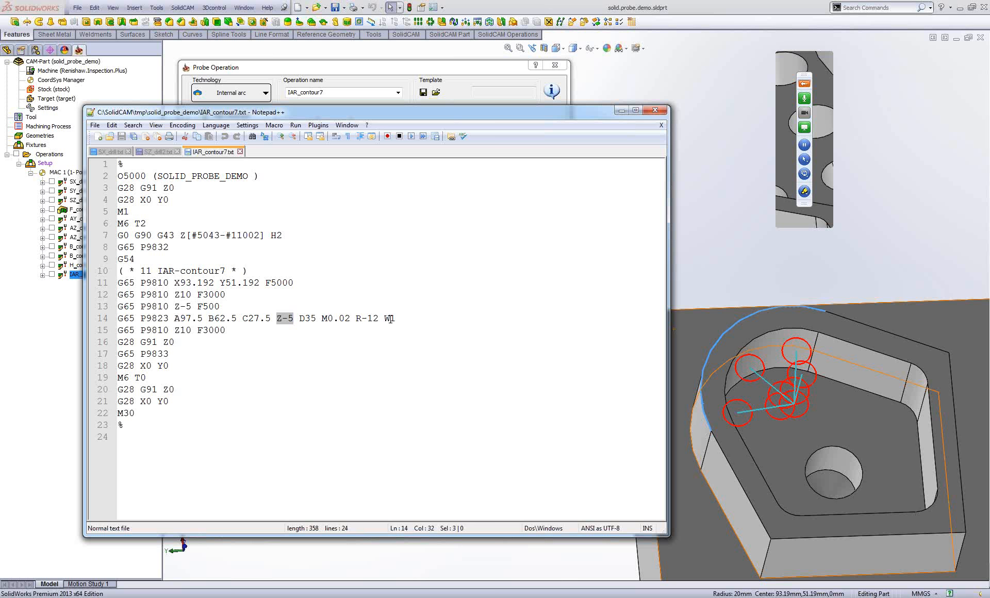
mouse_move(395, 318)
left_mouse_down()
mouse_move(382, 319)
mouse_move(391, 320)
left_mouse_up()
left_click(237, 351)
left_click_drag(118, 317, 409, 320)
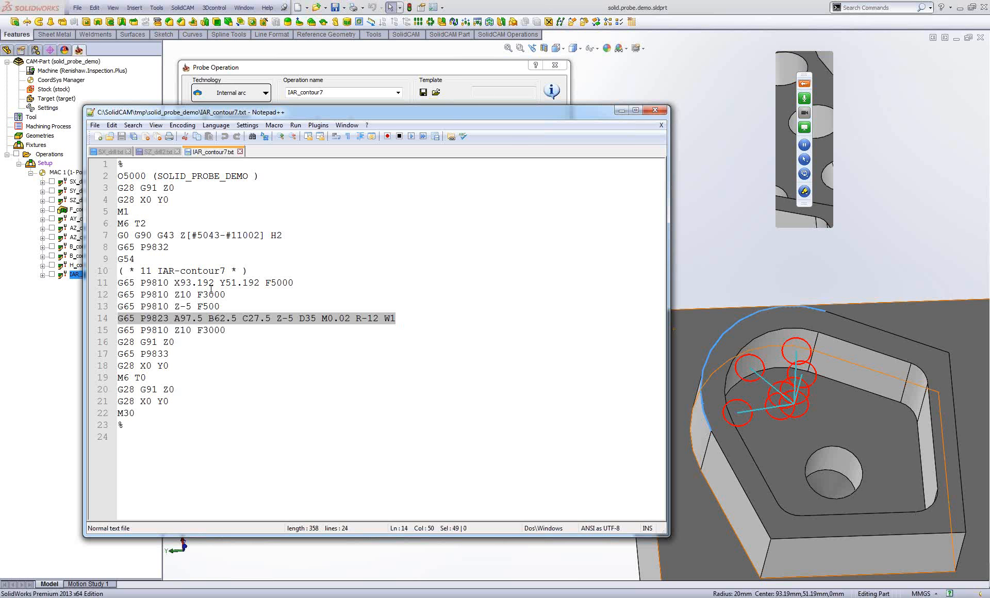
Leave the internal arc G-code, exit its operation and add a new probe operation with External corner technology.
left_click(725, 210)
left_click(540, 352)
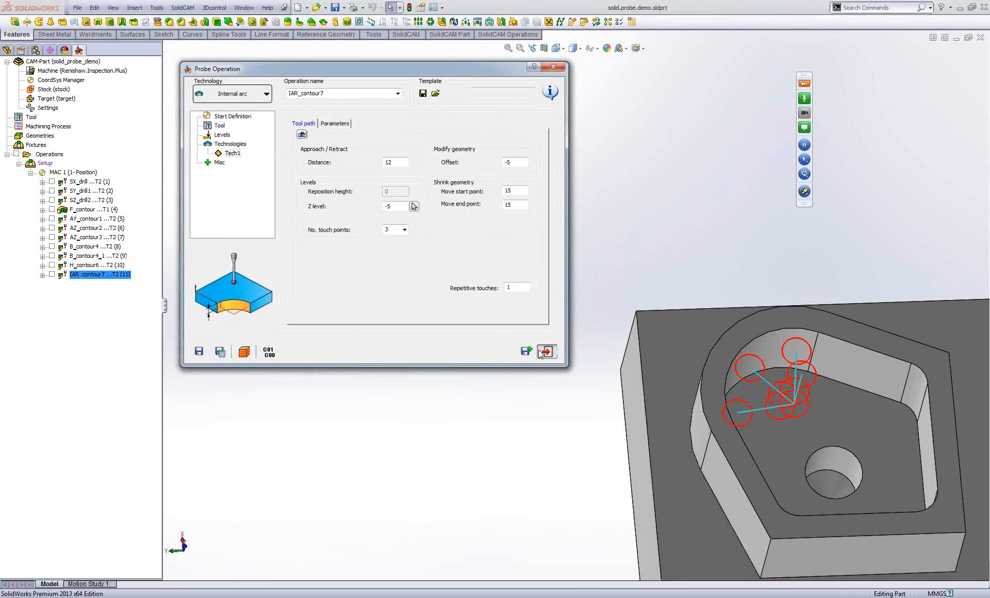
right_click(49, 155)
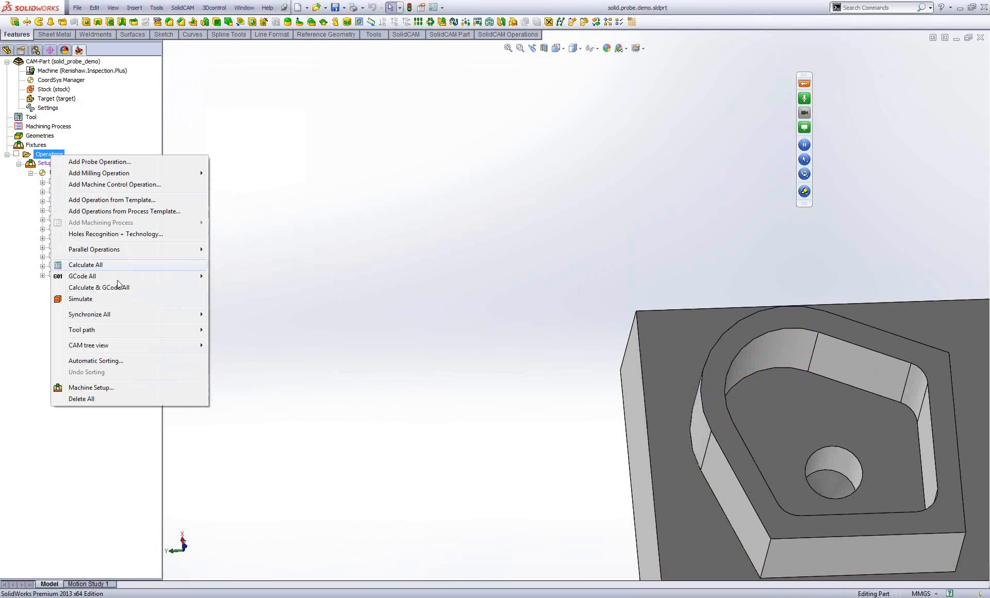
left_click(122, 163)
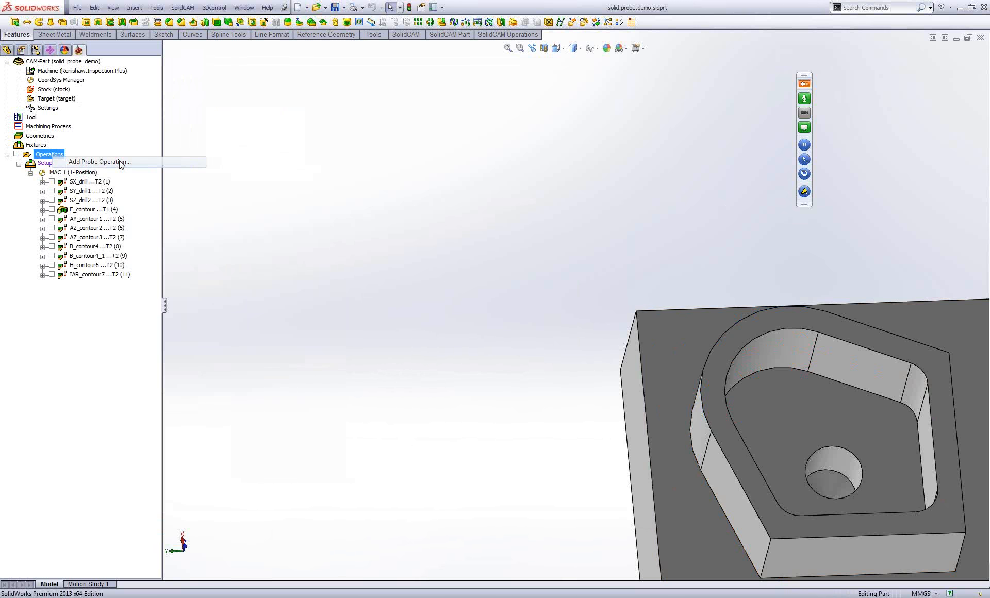
left_click(232, 93)
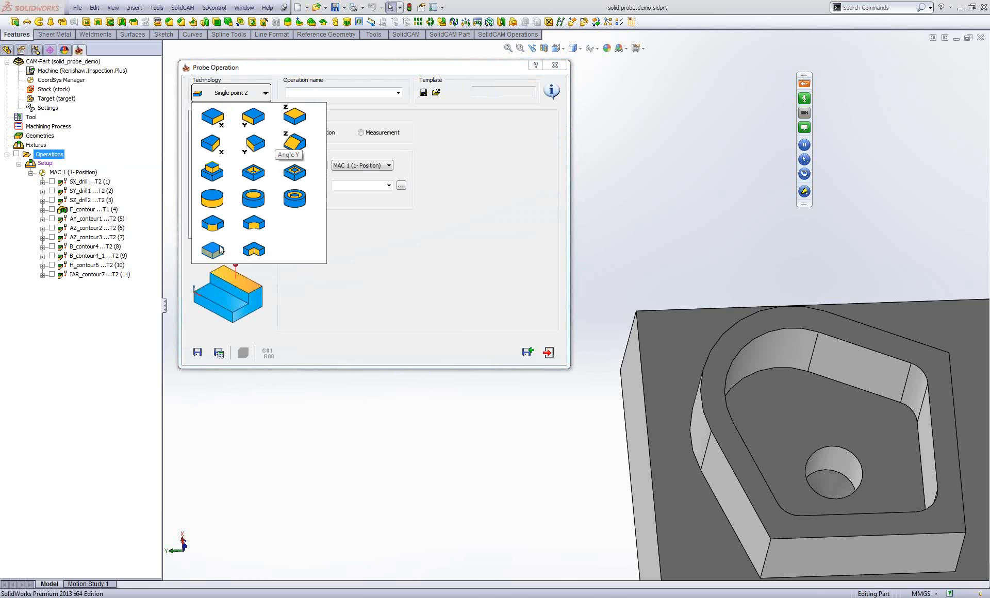
left_click(219, 249)
Define the corner geometry as a curve chain of two adjacent straight top edges on the arched boss, and accept it.
left_click(315, 186)
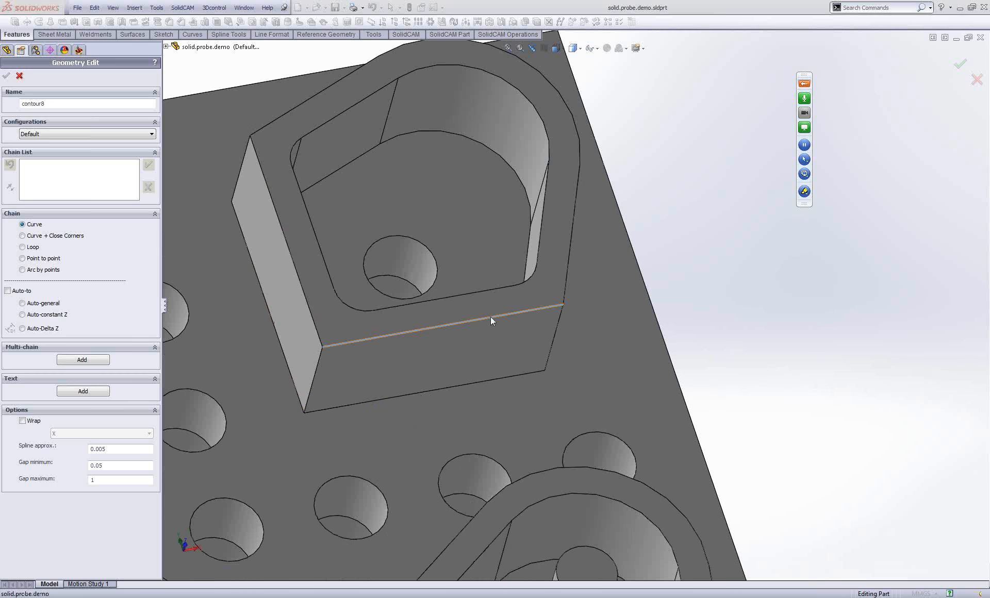
left_click(491, 316)
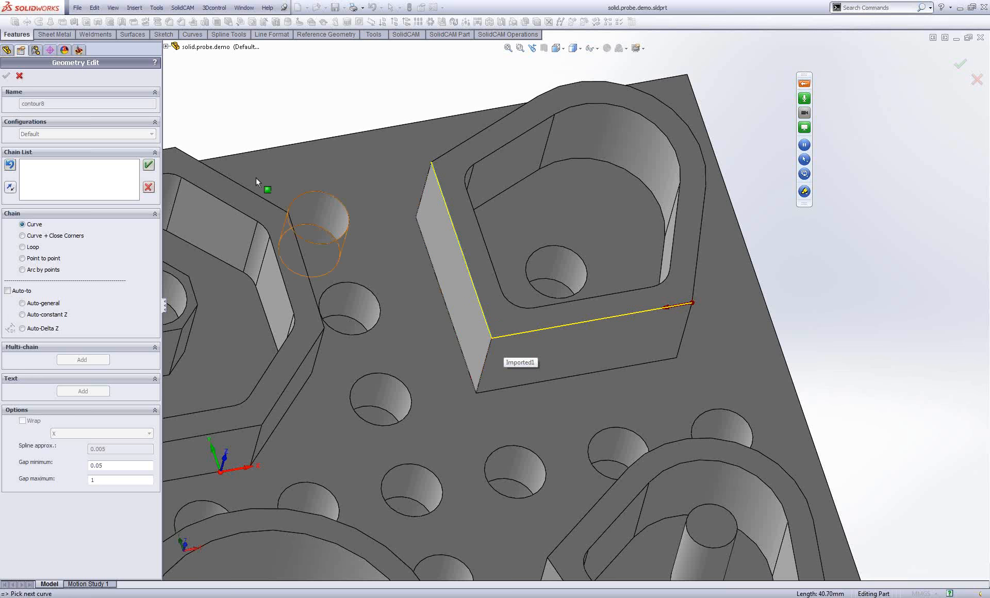
left_click(149, 165)
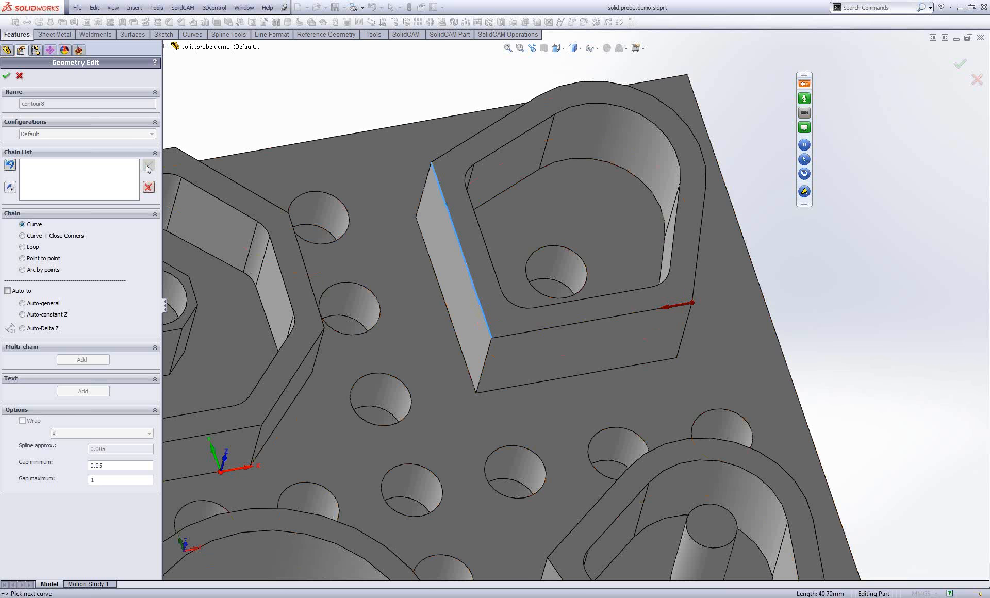
left_click(7, 78)
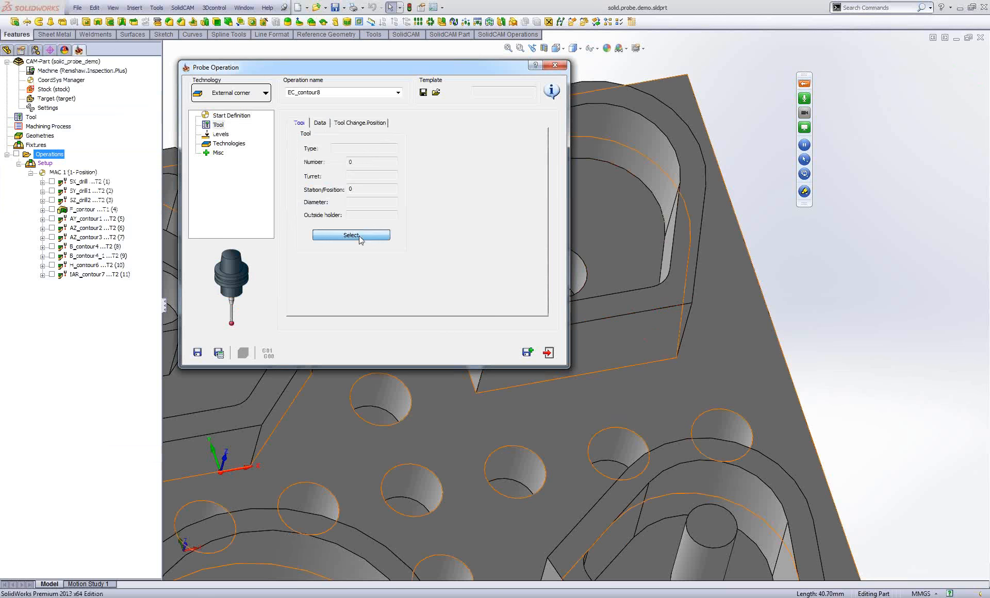
Assign probe tool 2 to the external corner operation and preview the probing path at the corner.
left_click(360, 236)
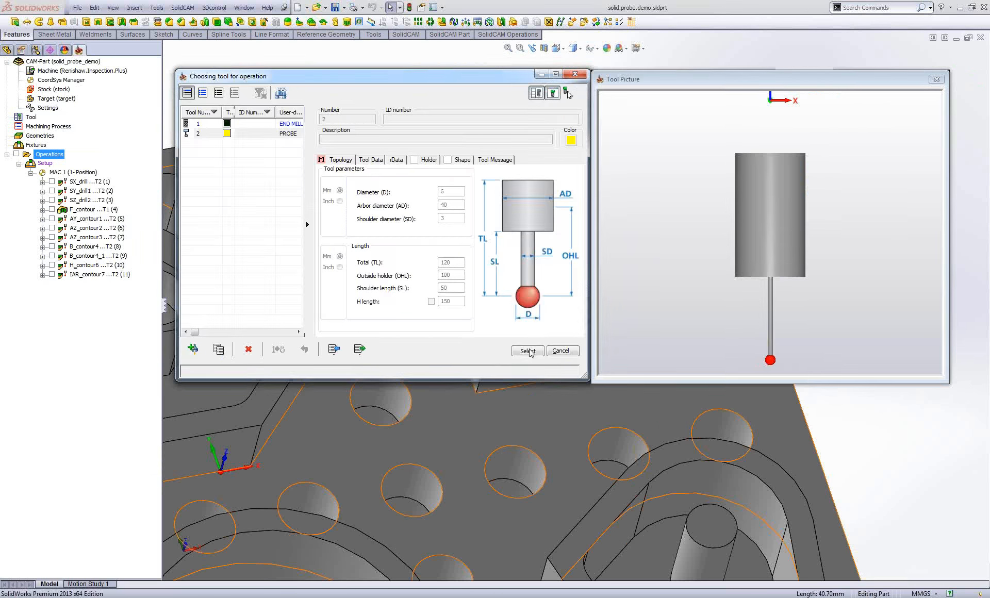
left_click(526, 350)
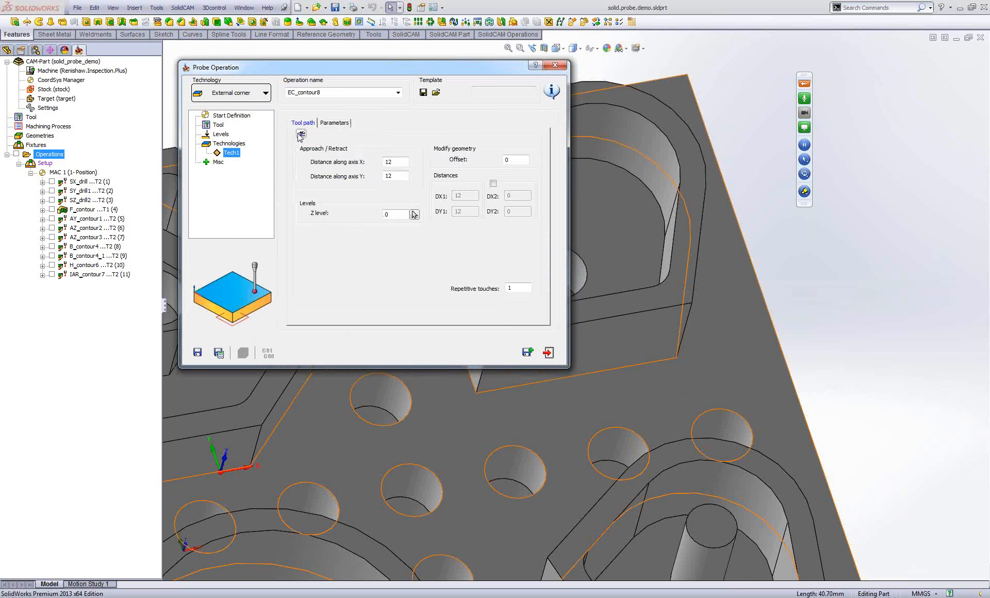
left_click(300, 136)
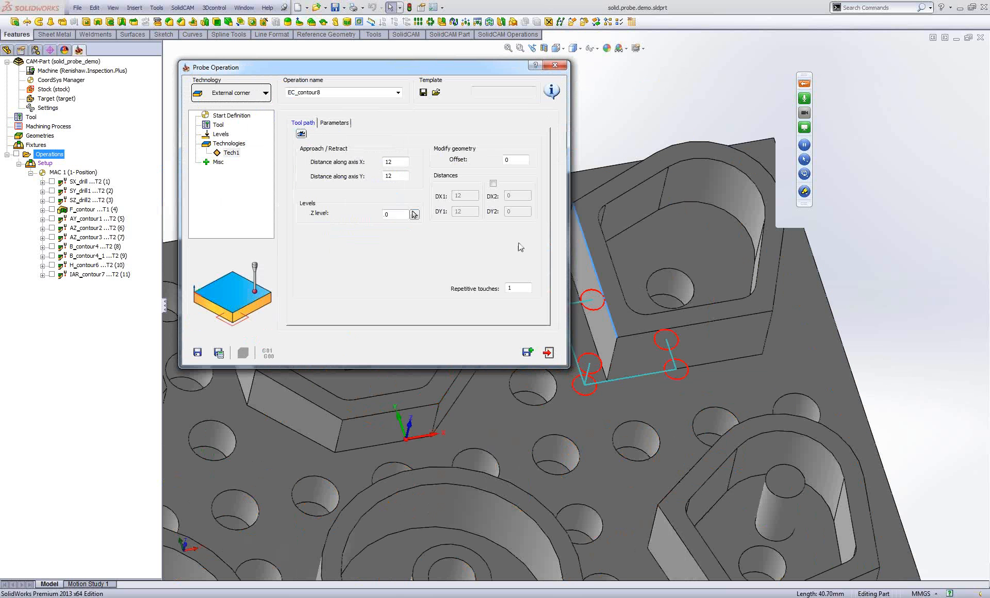
scroll(770, 314, "up", 2)
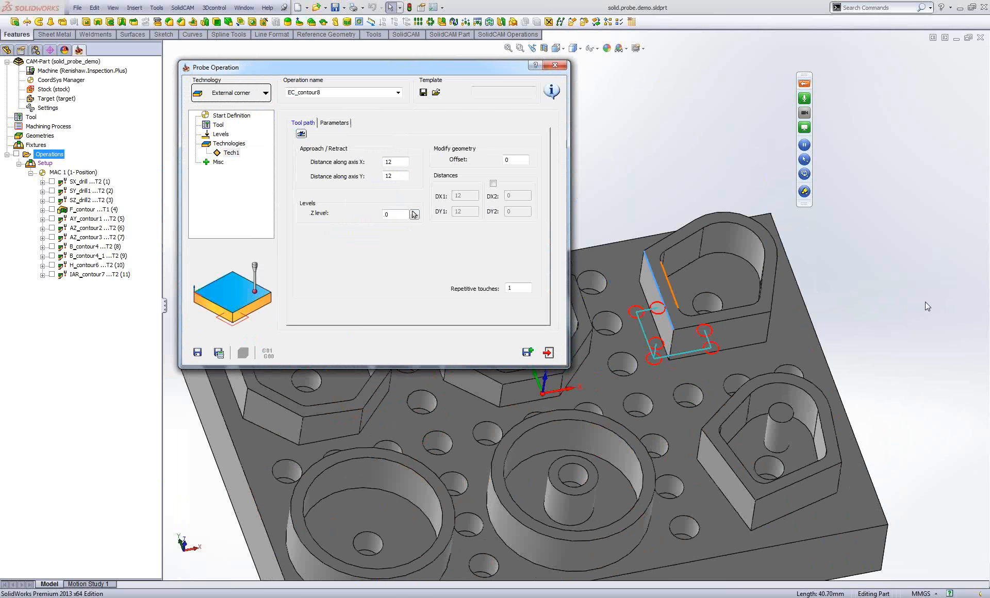
scroll(636, 289, "down", 3)
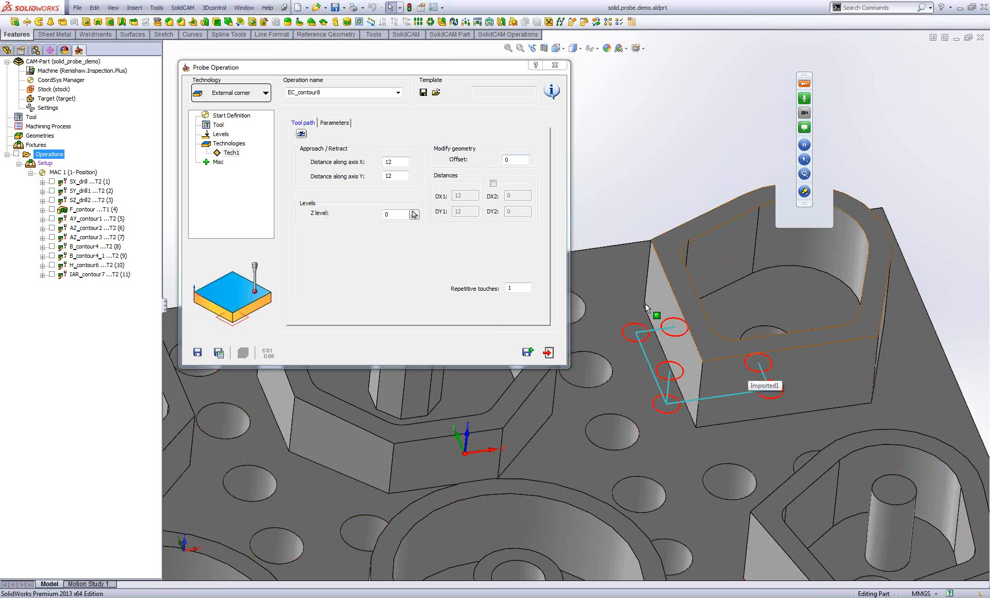
Enable the additional touch-point distances and set both the second X and second Y distances to 20.
left_click(494, 184)
left_click(518, 195)
scroll(518, 197, "up", 19)
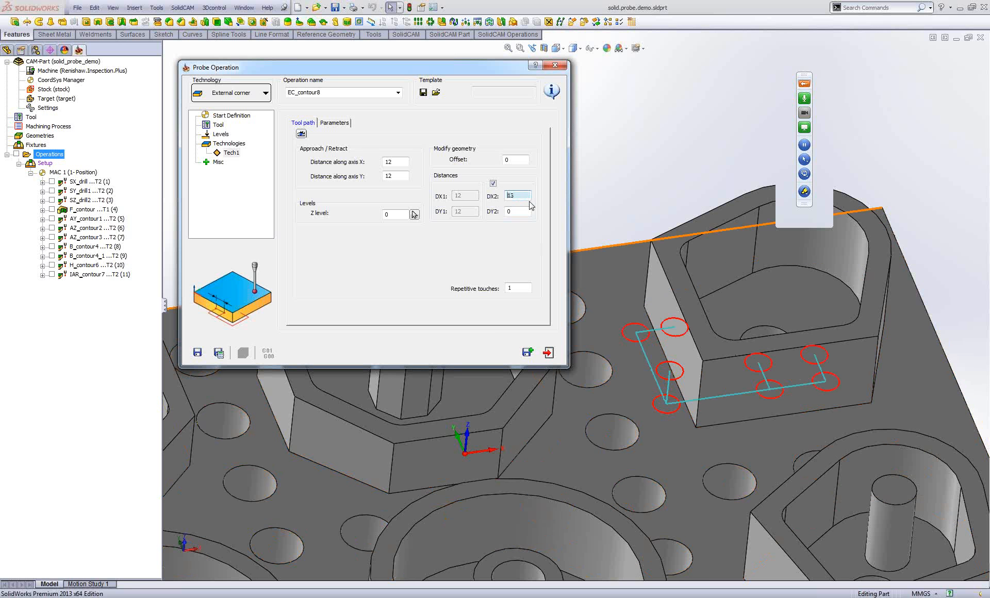
scroll(531, 205, "up", 1)
left_click(519, 212)
scroll(519, 215, "up", 20)
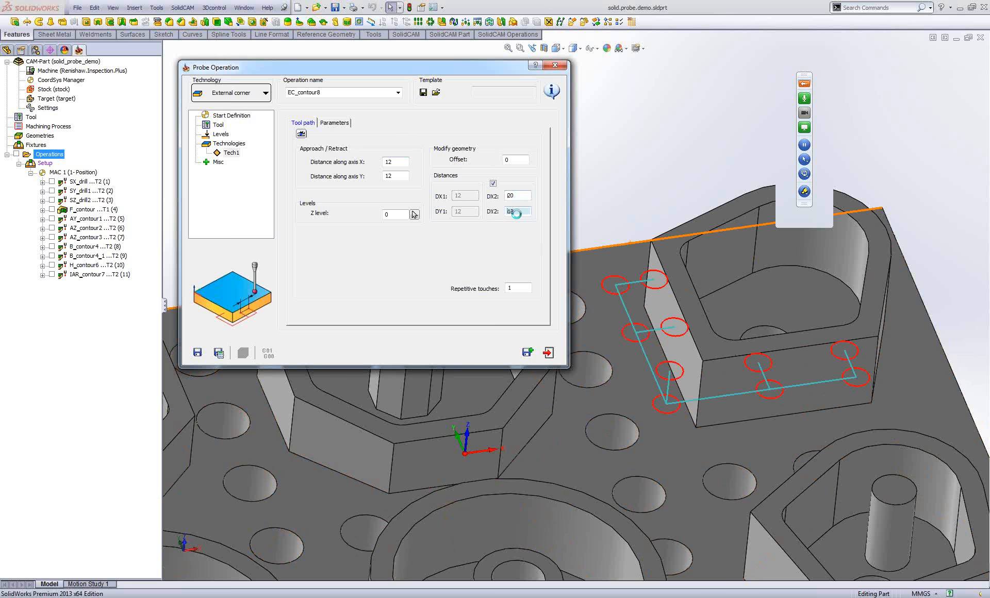
Set the Z level of the external corner measurement to -6 and inspect the probing path around the boss.
left_click(398, 215)
scroll(399, 215, "down", 1)
scroll(398, 214, "down", 5)
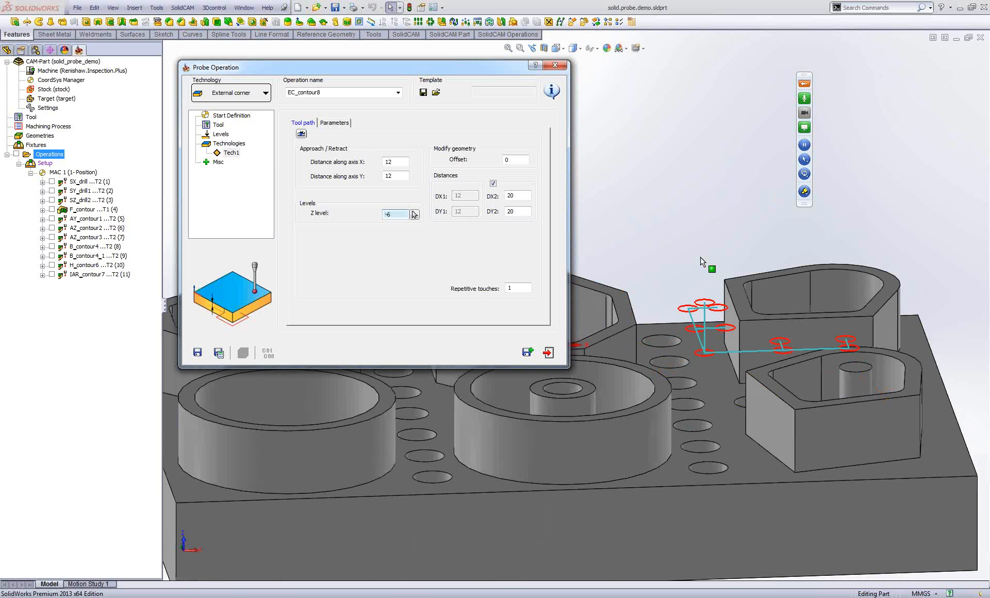
middle_click_drag(701, 262, 707, 304)
middle_click_drag(700, 257, 739, 362)
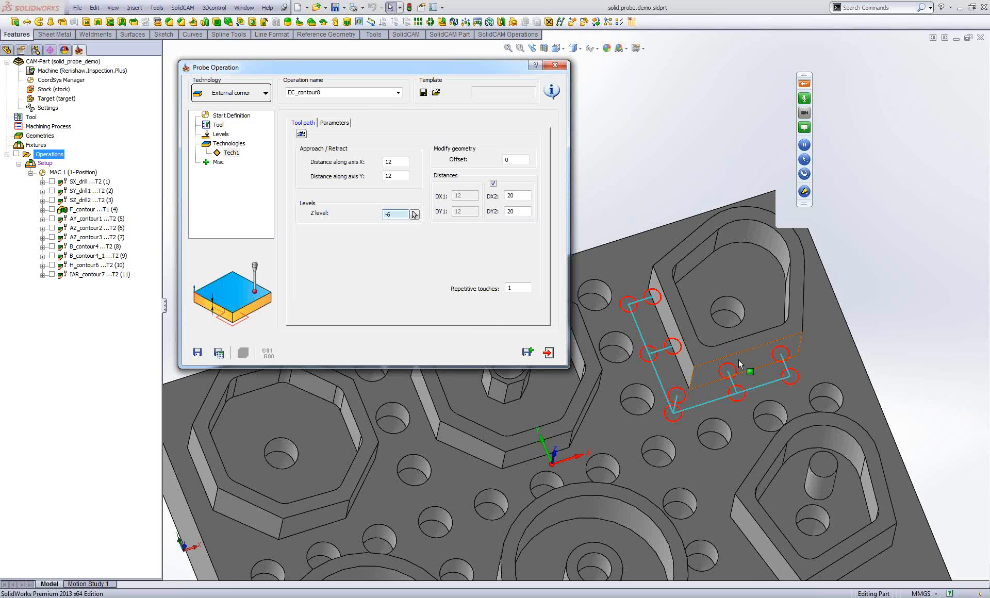
Save and calculate the external corner operation, check the available probe technologies, and exit the operation.
left_click(219, 355)
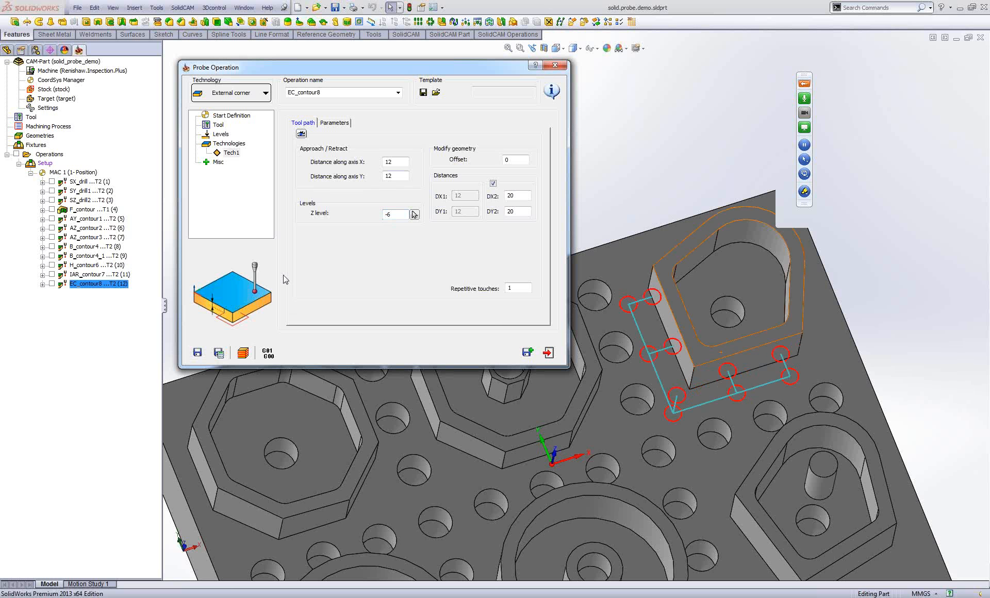
left_click(238, 93)
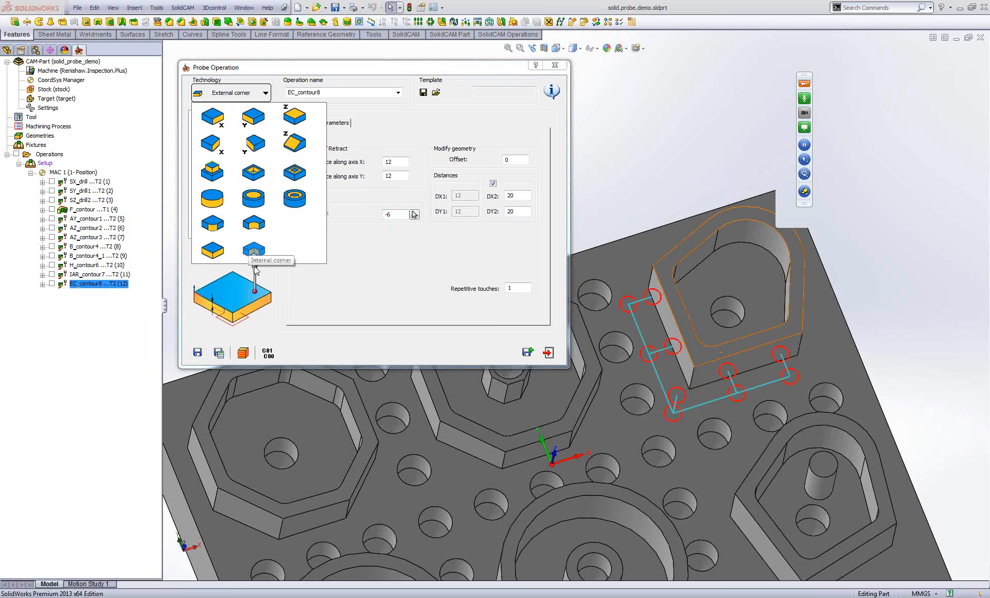
left_click(447, 281)
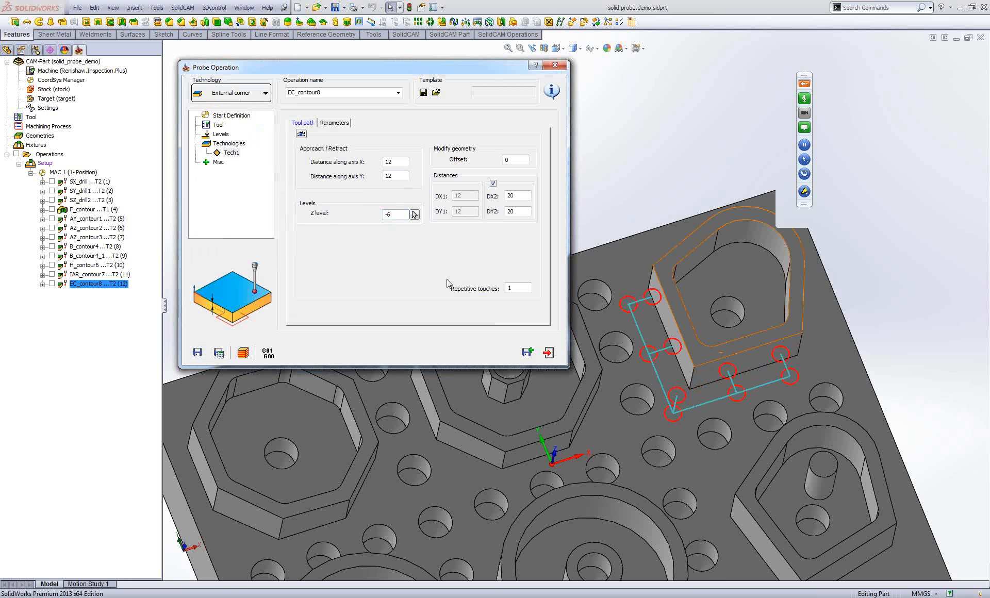
left_click(549, 352)
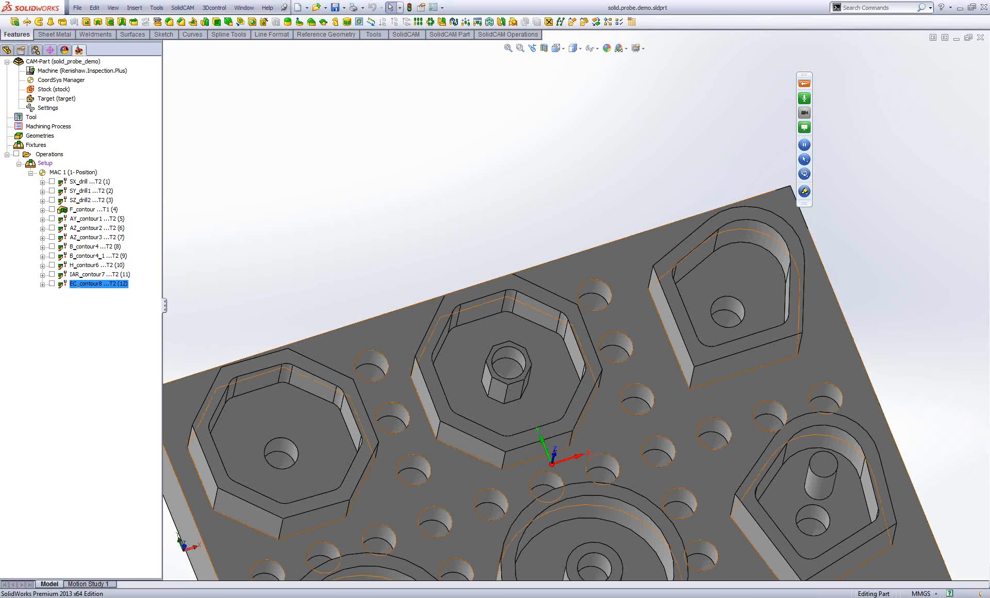
Switch to Windows Explorer, browse to the mch folder under solid.probe and open 00211_P_3X_Blum_Fanuc.gpp.
left_click(177, 597)
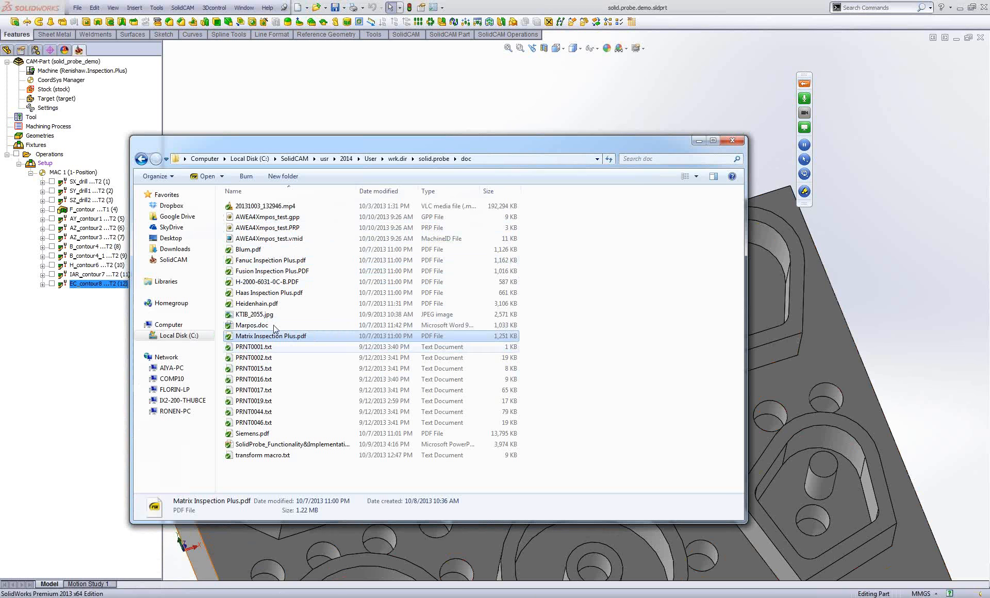
left_click(433, 158)
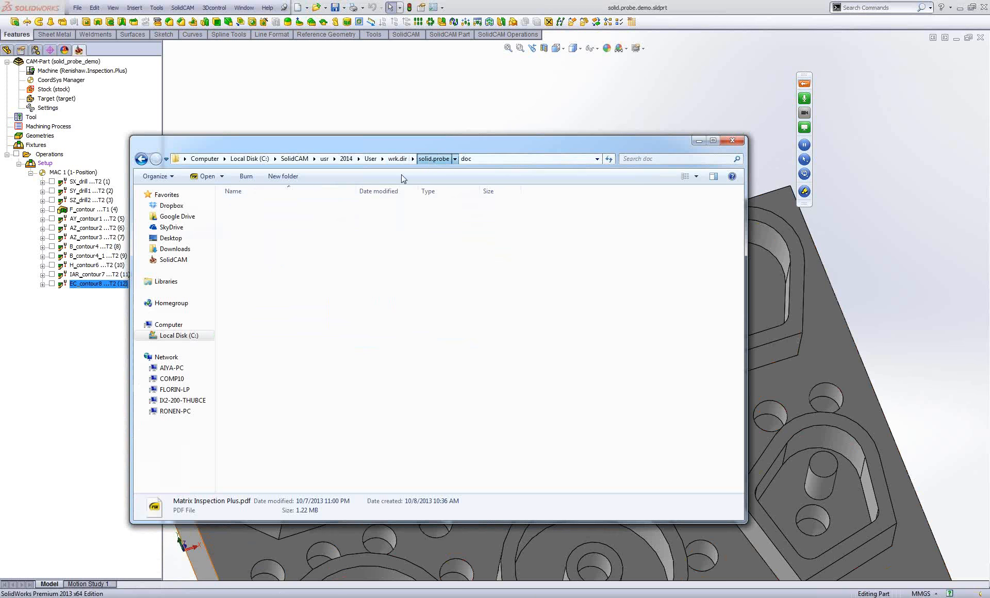
double_click(255, 230)
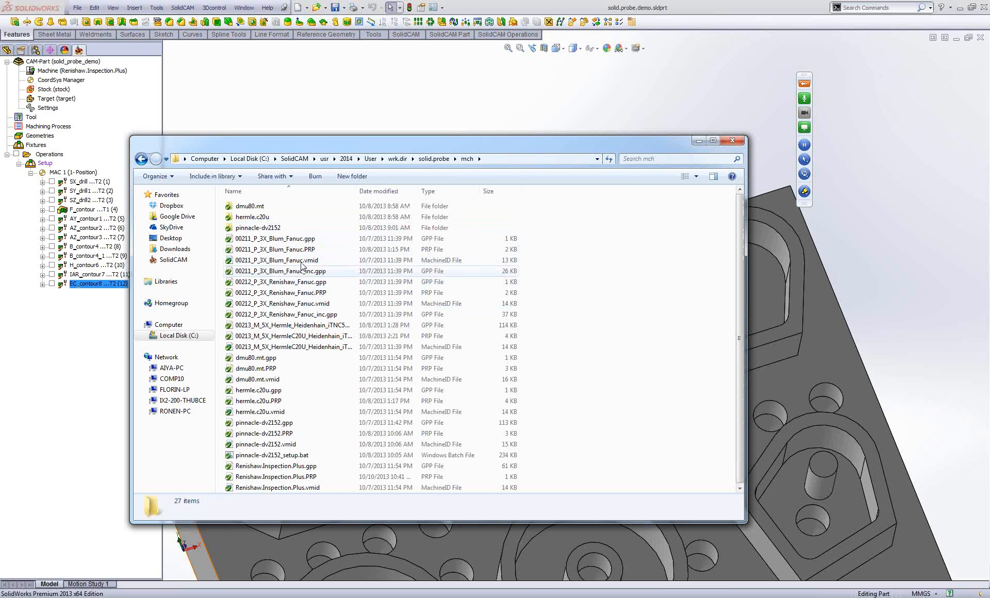
left_click(279, 241)
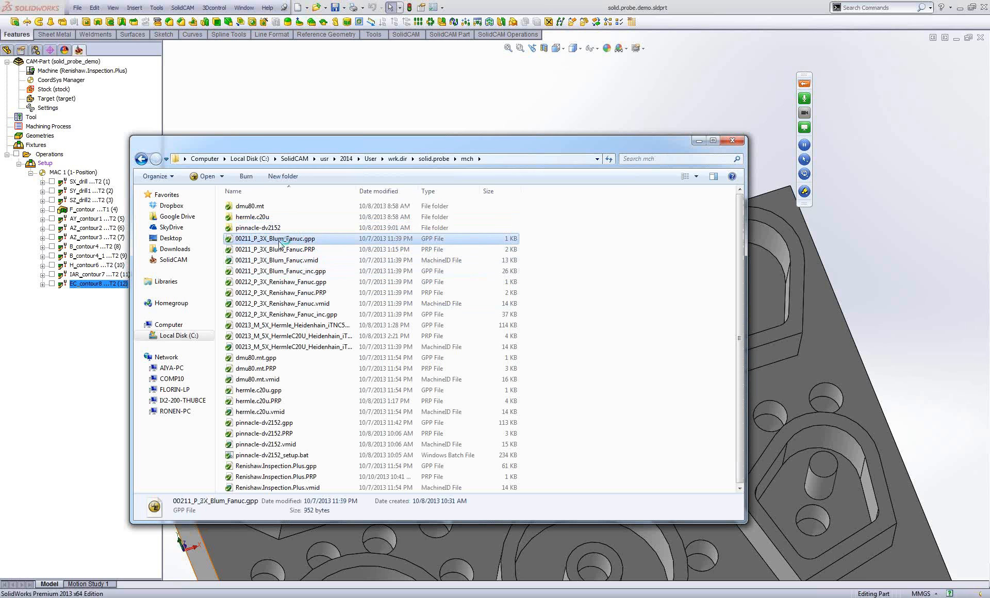
double_click(280, 243)
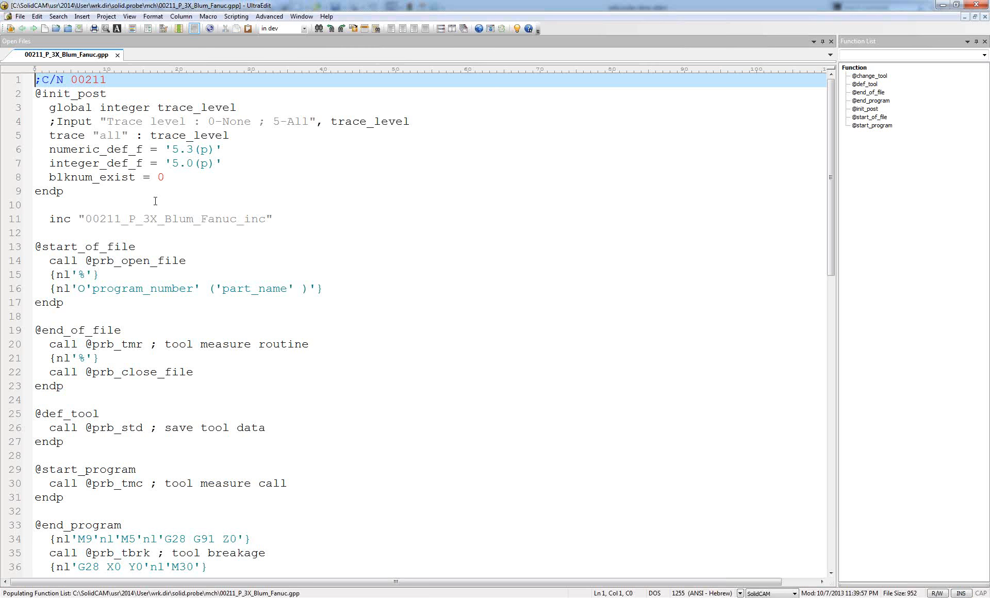
Highlight the inc statement in the post-processor file that references 00211_P_3X_Blum_Fanuc_inc.
left_click(48, 219)
key("shift+End")
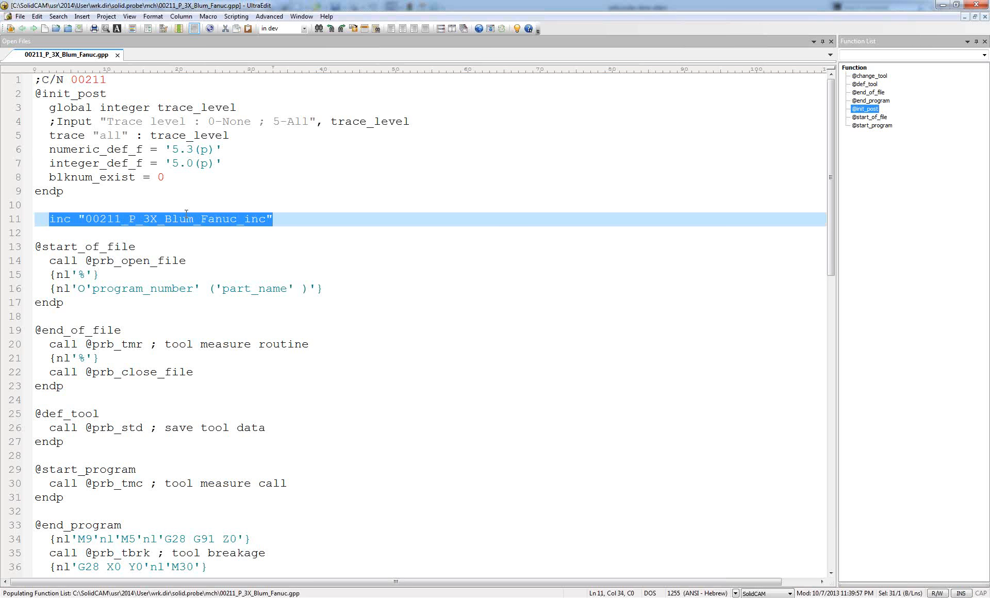
left_click(156, 219)
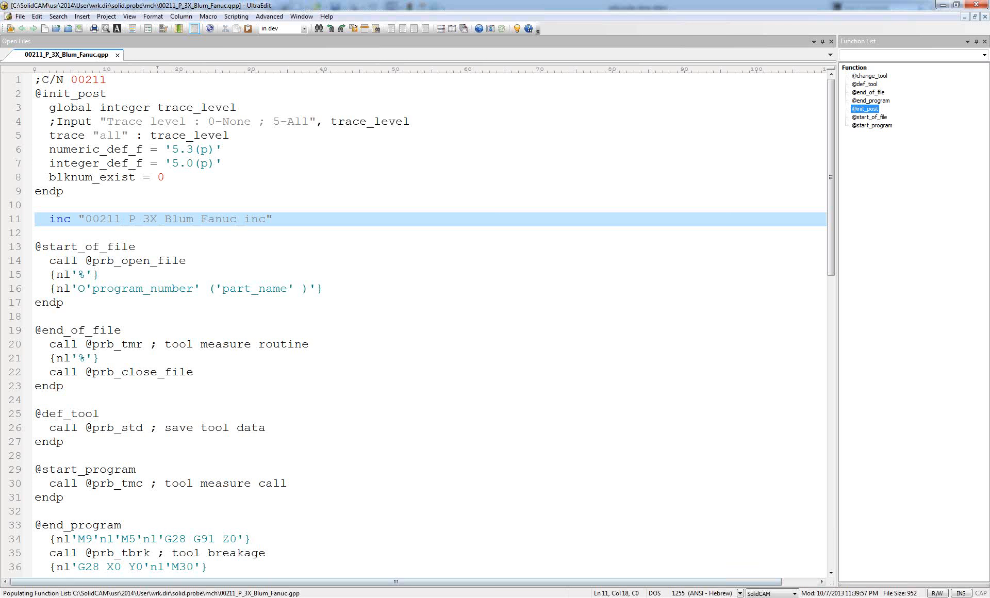
Return to the mch folder in Windows Explorer and open the include file 00211_P_3X_Blum_Fanuc_inc.gpp.
key("alt+Tab")
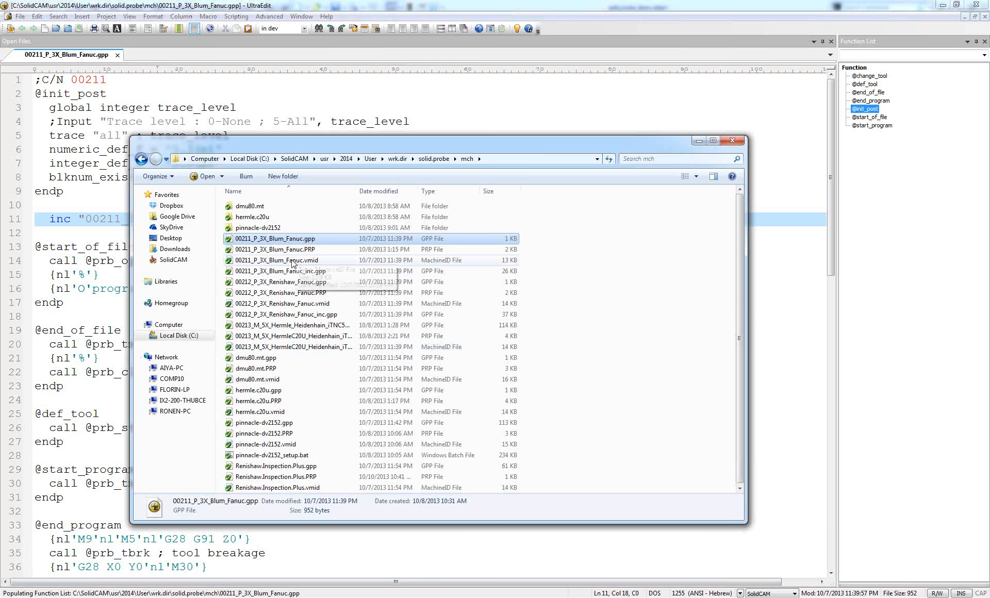
left_click(291, 273)
double_click(292, 273)
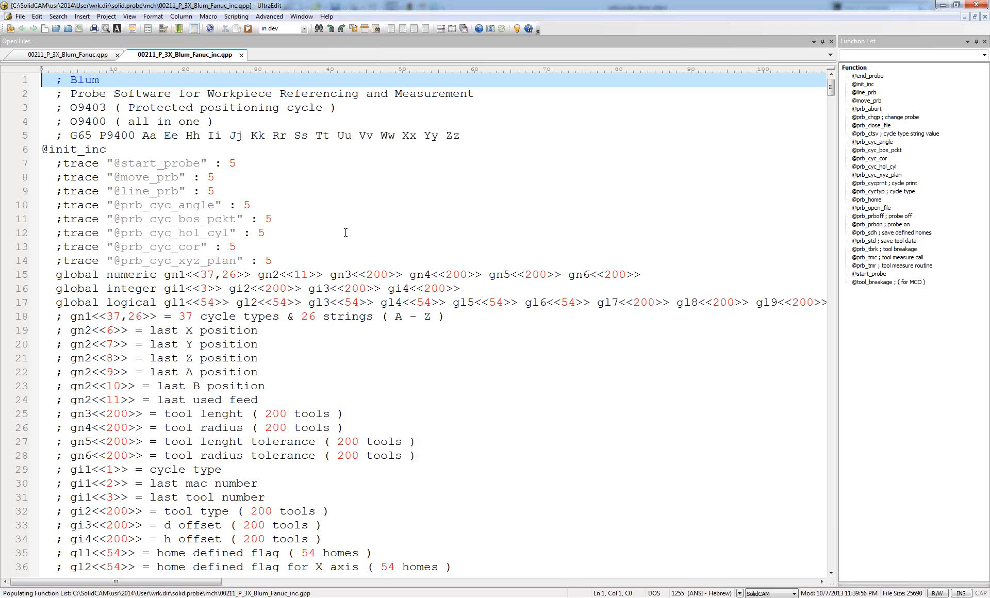
scroll(345, 232, "down", 15)
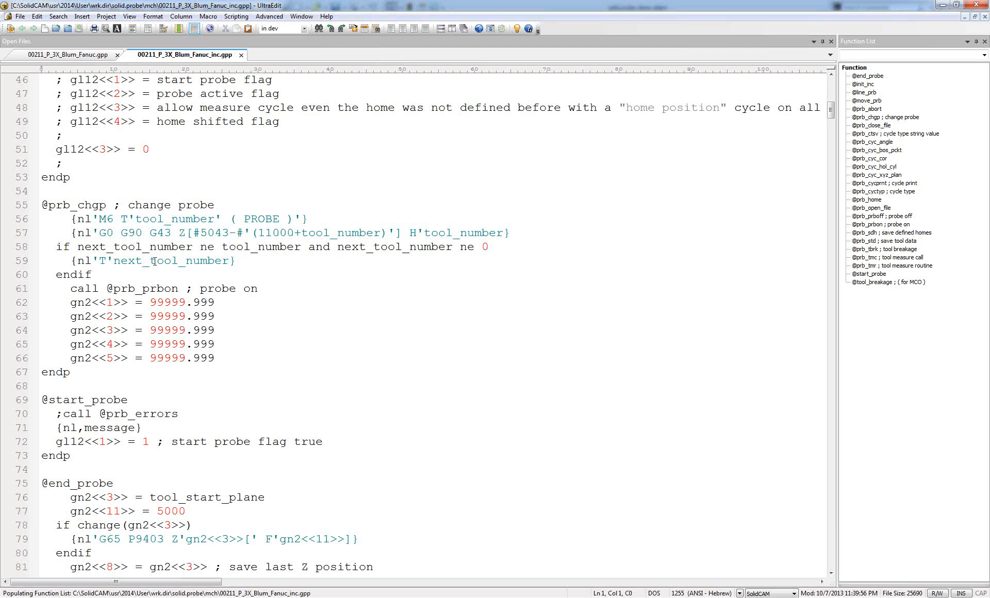
left_click(115, 289)
double_click(115, 288)
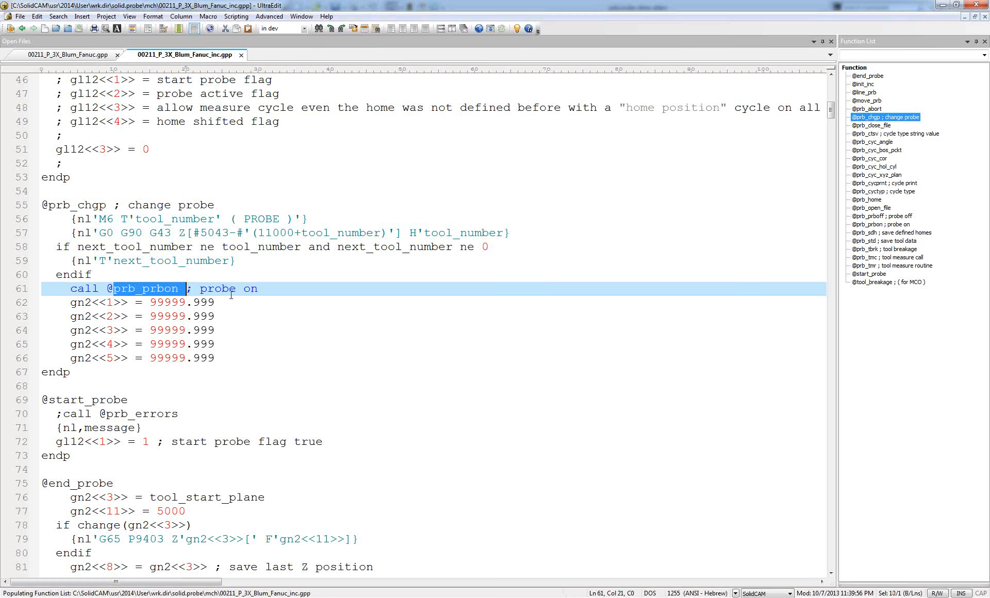
left_click(373, 248)
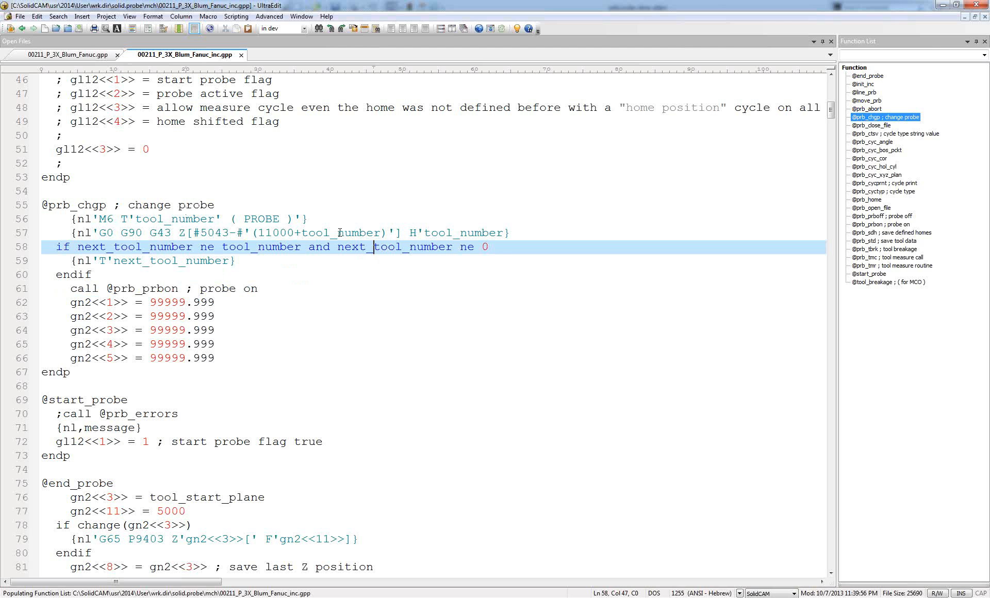
left_click(81, 55)
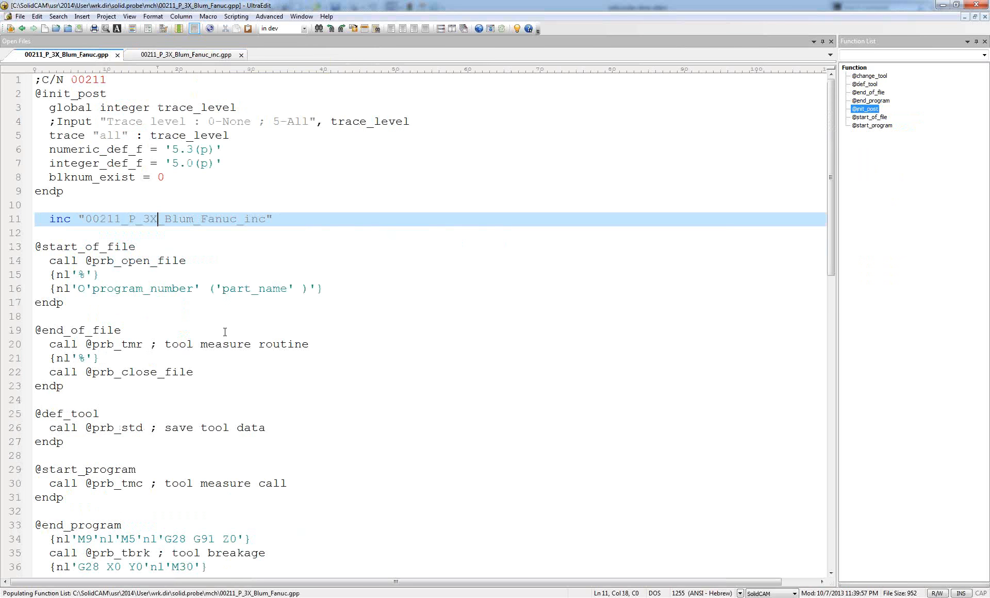
scroll(225, 332, "down", 7)
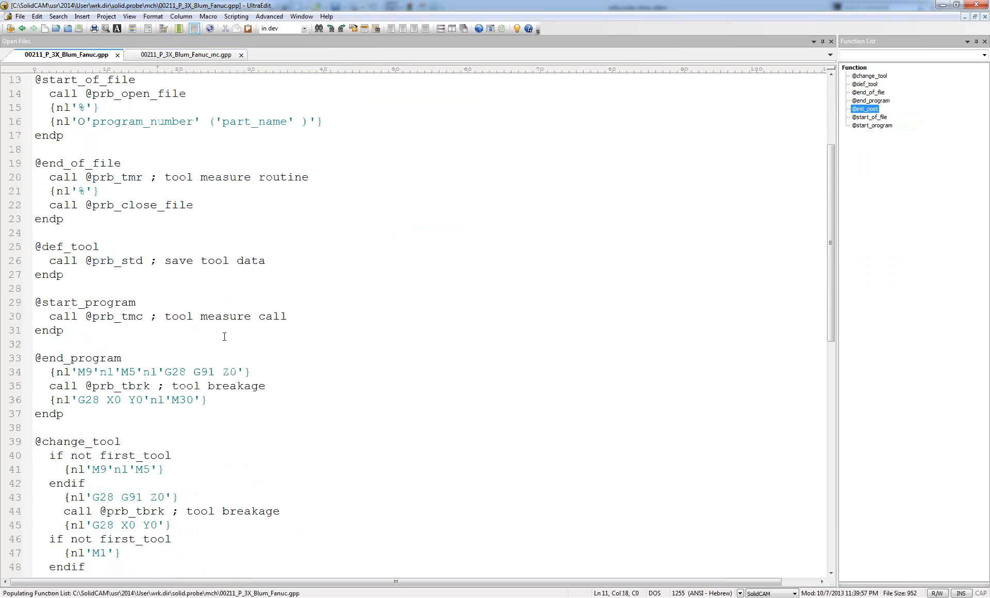
scroll(225, 337, "down", 1)
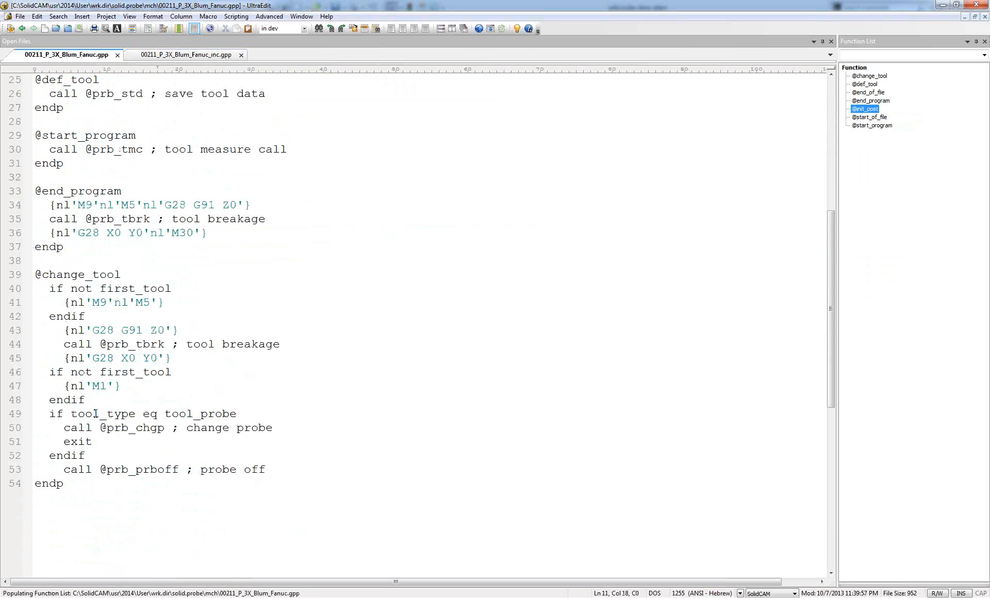
left_click_drag(85, 413, 238, 413)
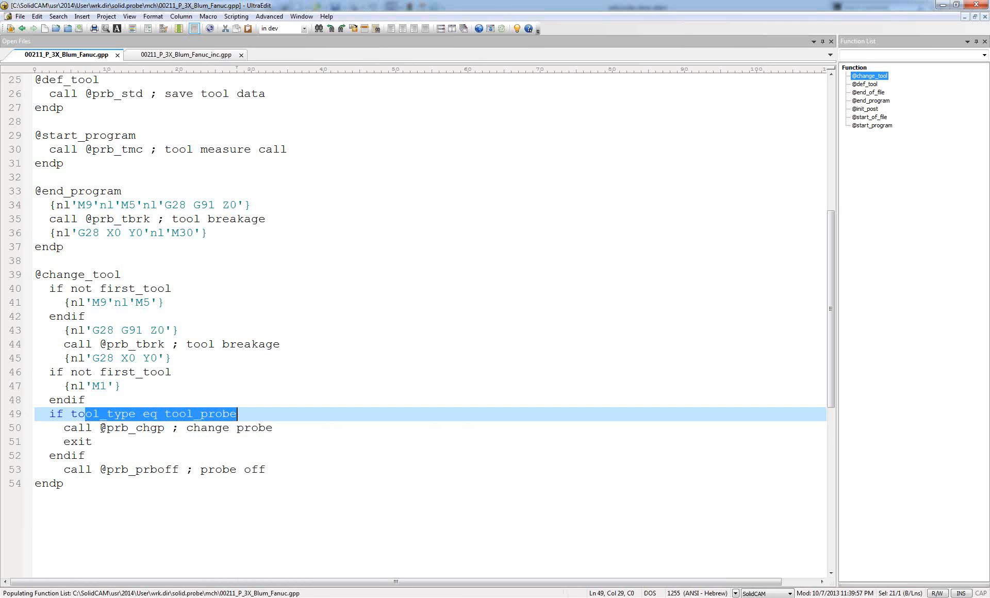
left_click_drag(101, 428, 166, 429)
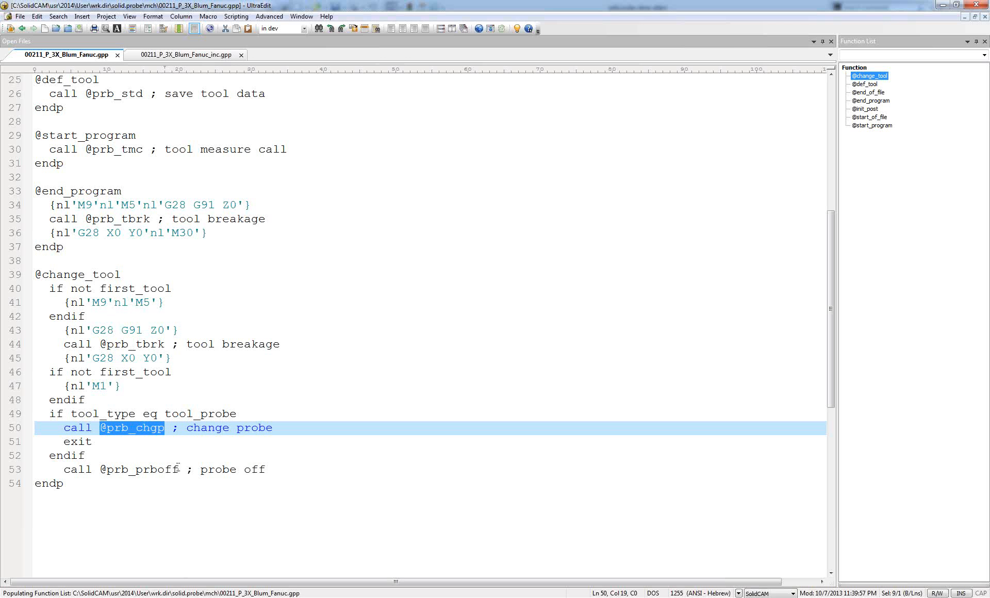
left_click(338, 475)
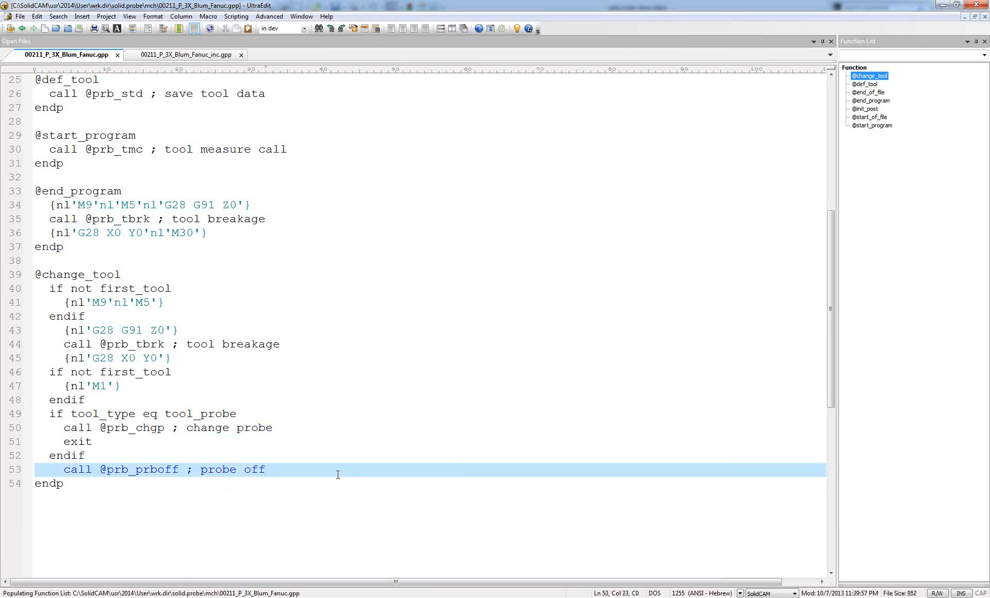
key("Return")
key("Return")
key("Return")
key("Return")
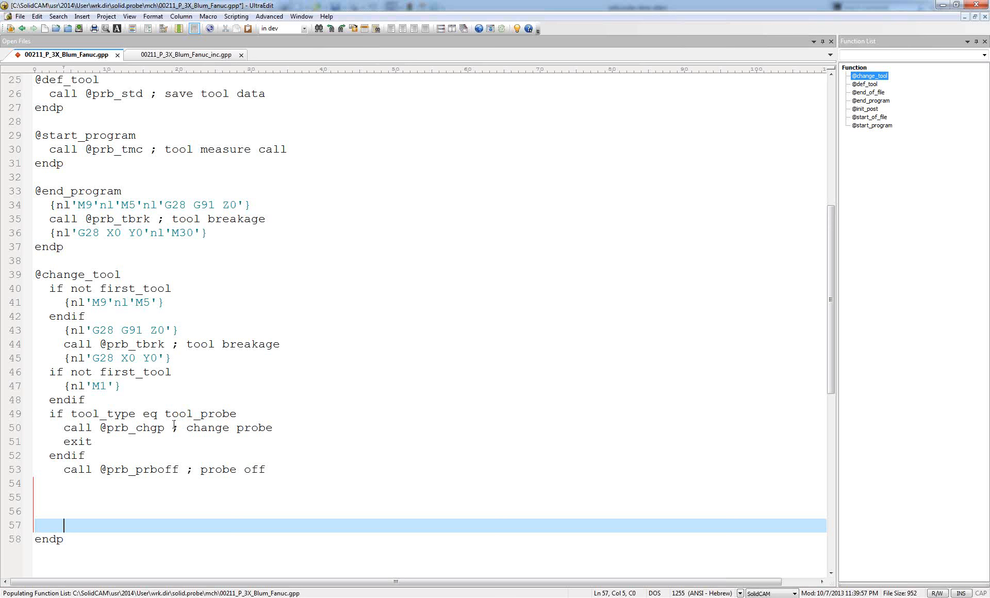
left_click_drag(64, 428, 273, 428)
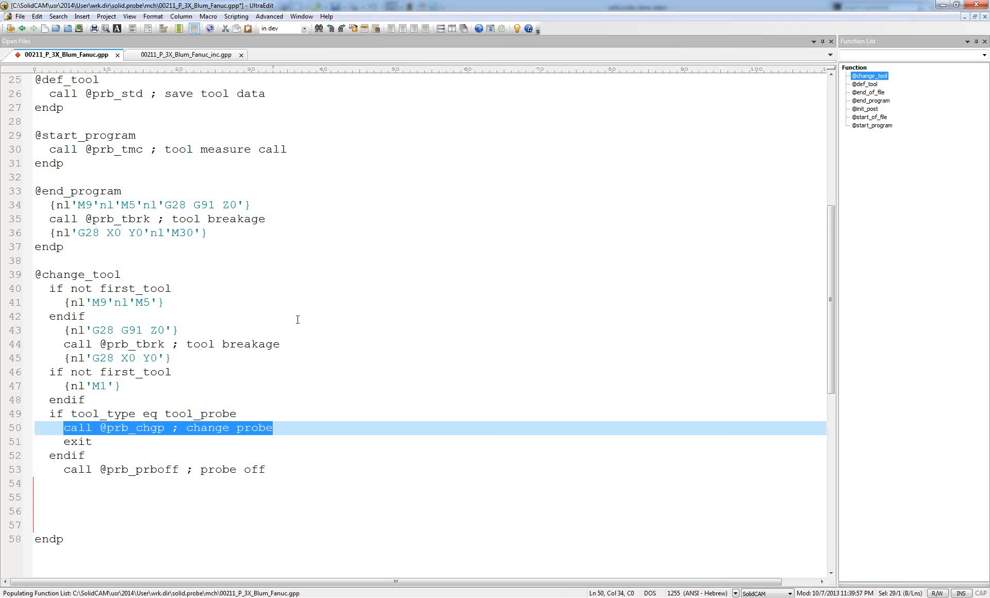
left_click(207, 52)
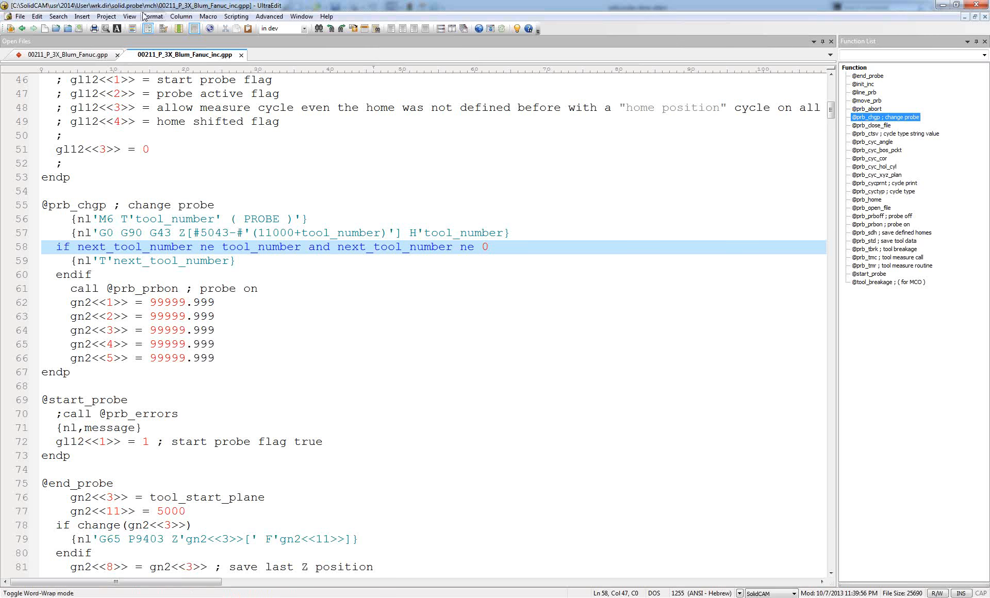
key("ctrl+Tab")
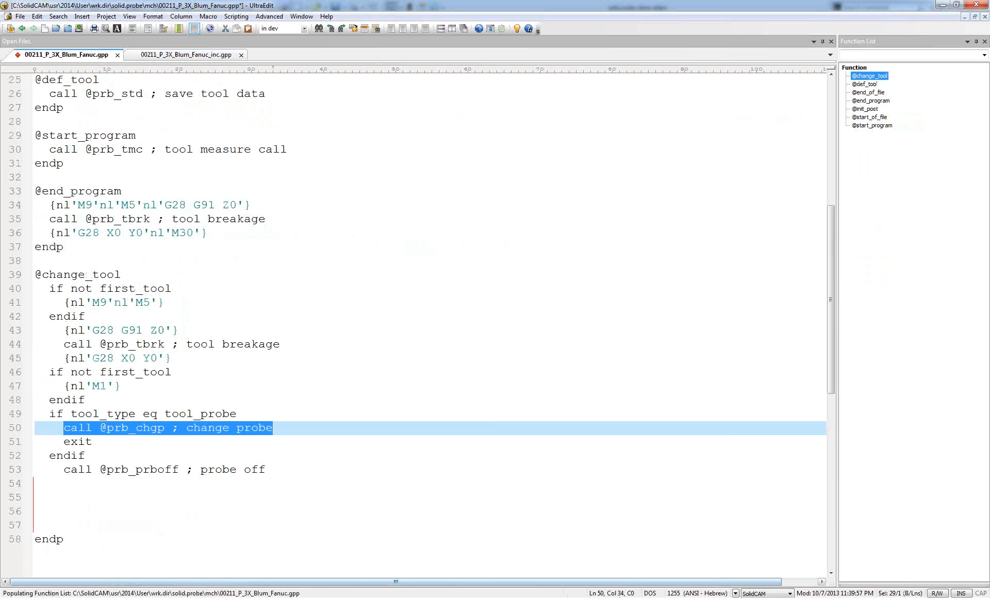
Switch to Windows Explorer, open AWEA4Xmpos_test.gpp from the doc folder under solid.probe, and look through its procedures.
key("alt+Tab")
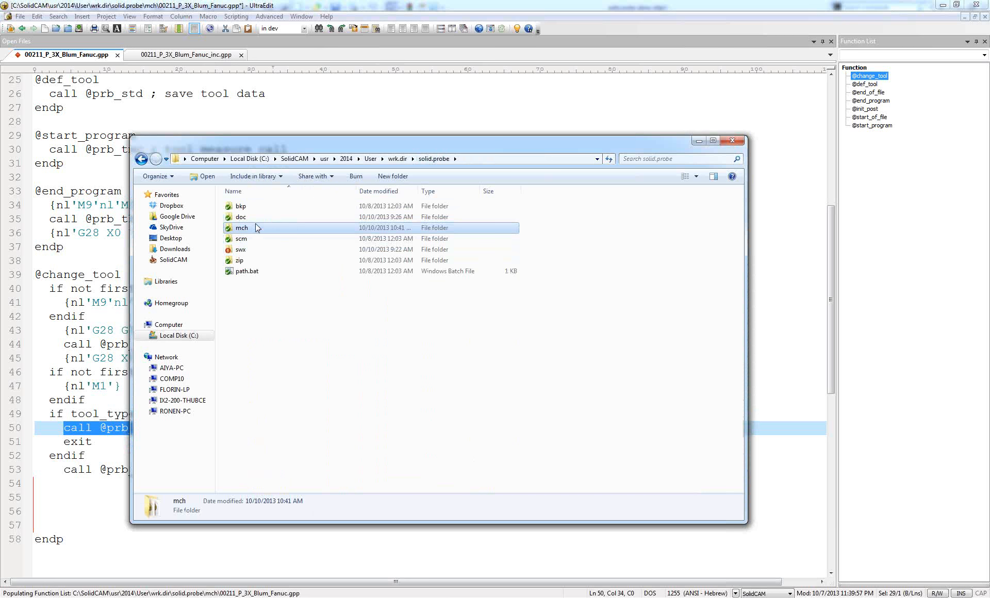
double_click(257, 221)
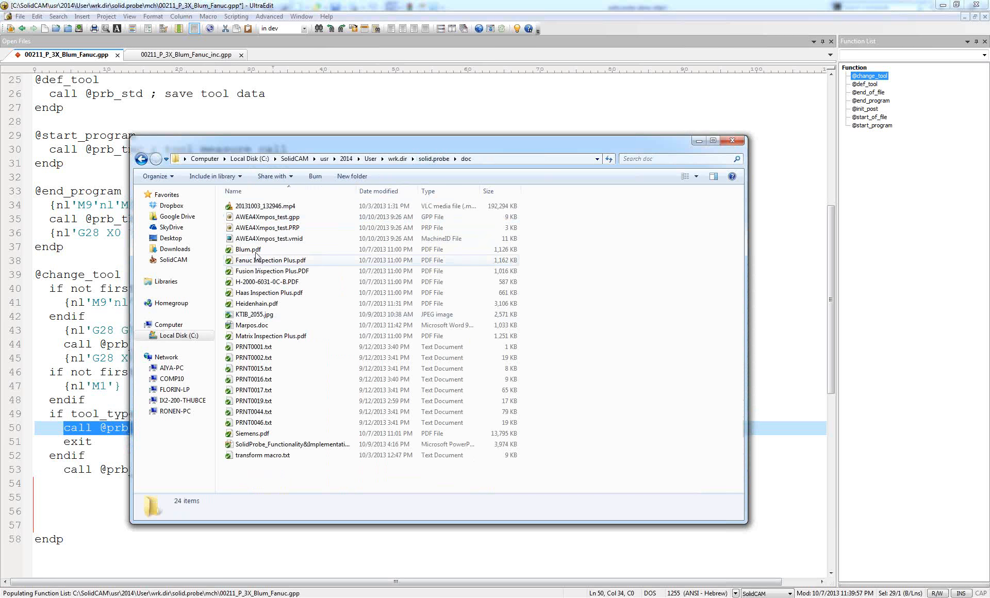
double_click(261, 217)
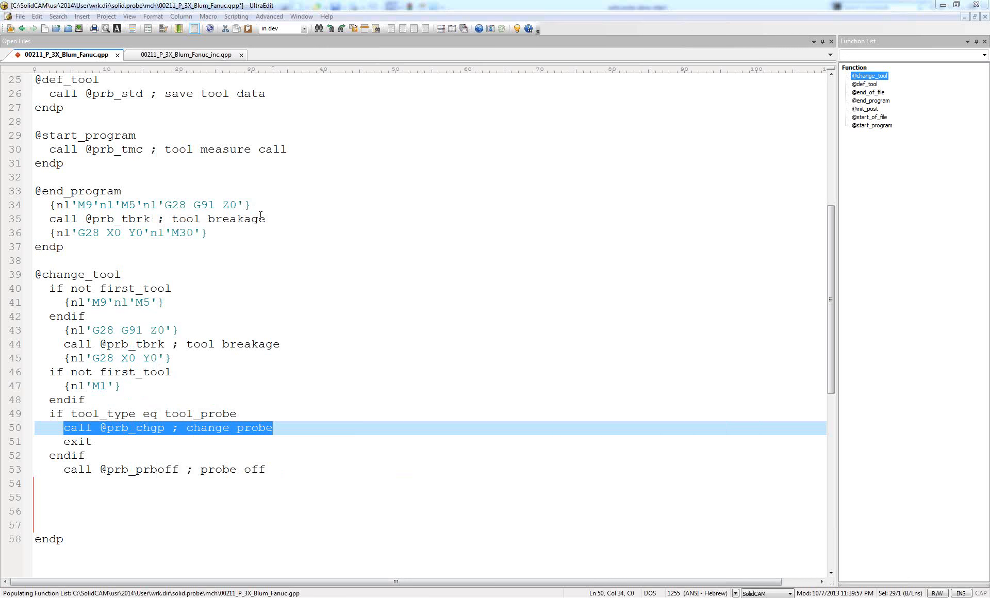
scroll(266, 354, "down", 3)
scroll(266, 354, "up", 3)
scroll(315, 374, "down", 17)
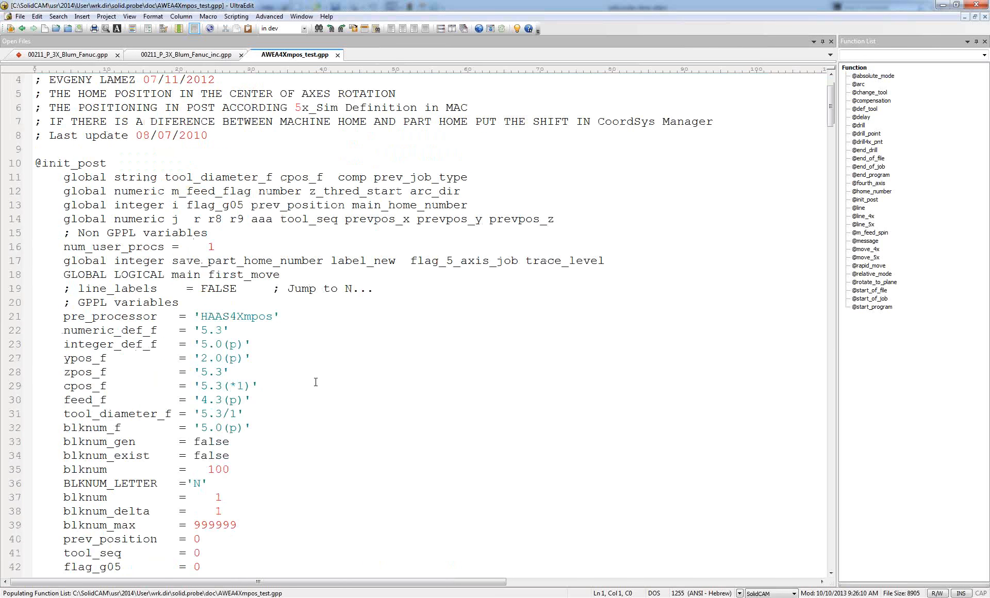
scroll(319, 378, "down", 14)
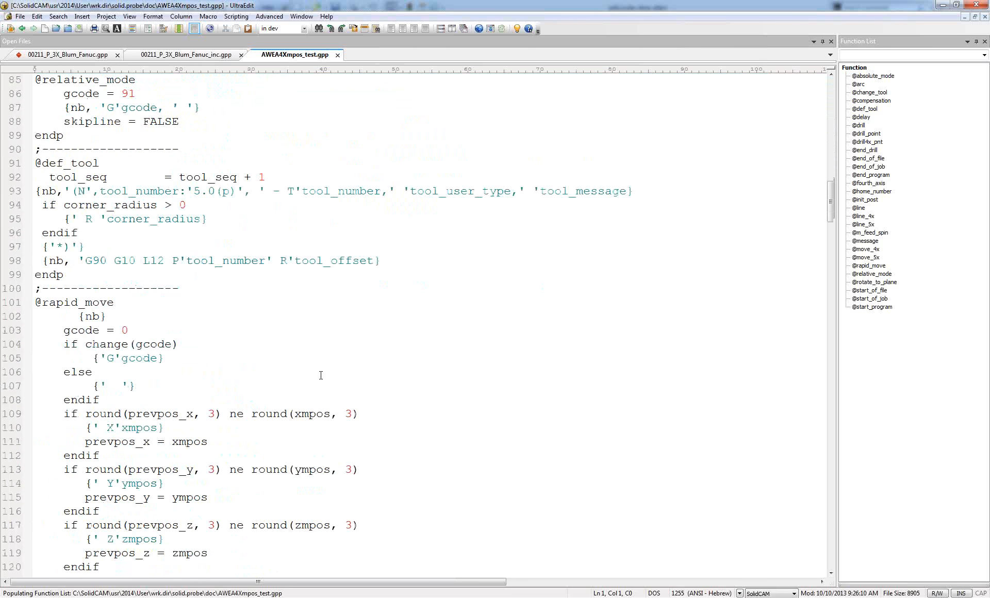
scroll(321, 375, "down", 7)
scroll(321, 374, "up", 3)
Copy the inc "00211_P_3X_Blum_Fanuc_inc" statement from 00211_P_3X_Blum_Fanuc.gpp.
left_click(87, 55)
scroll(205, 199, "up", 8)
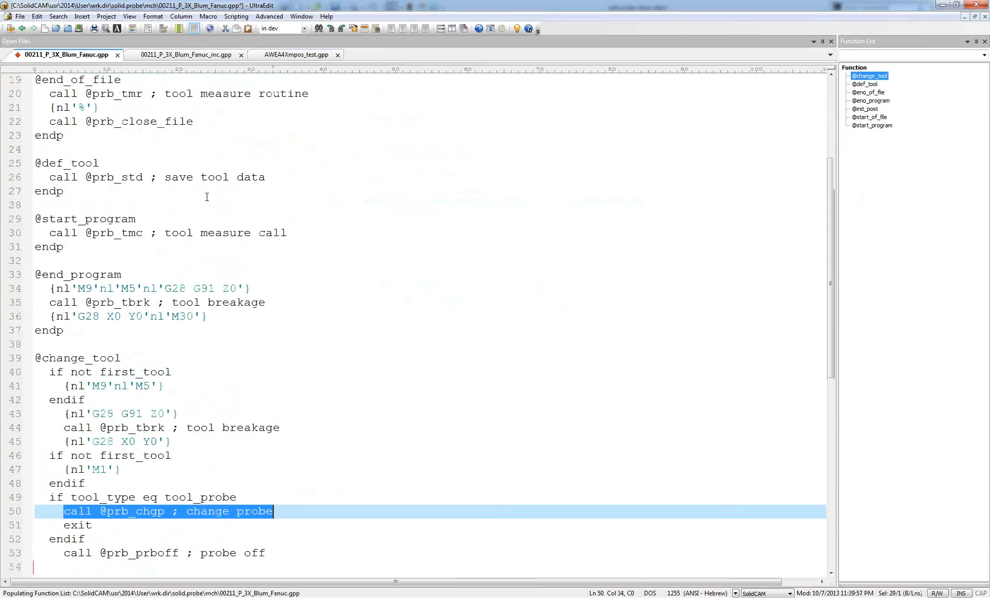
left_click_drag(51, 221, 274, 220)
right_click(252, 217)
left_click(273, 271)
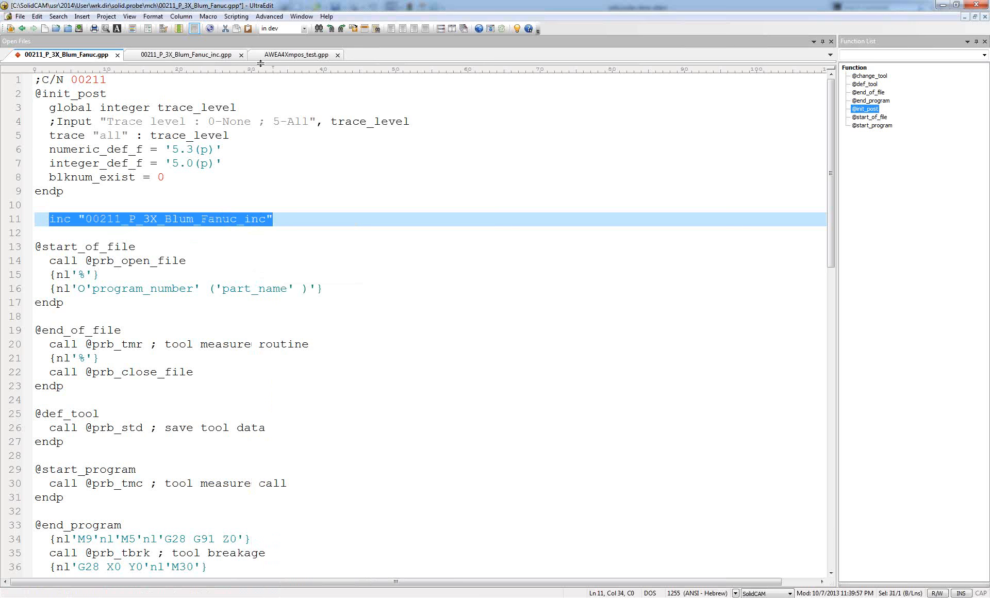
left_click(289, 57)
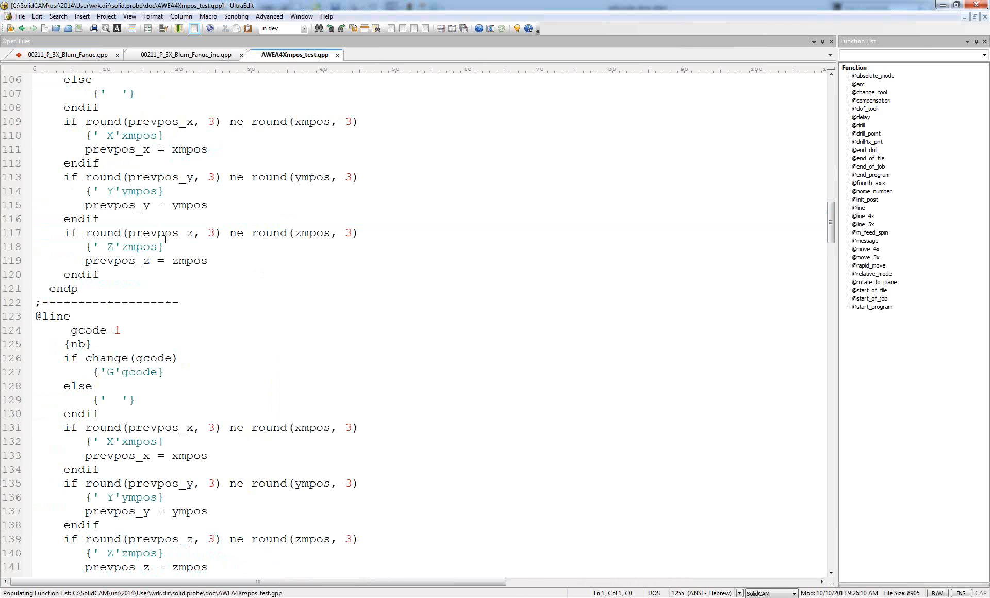
scroll(165, 238, "up", 12)
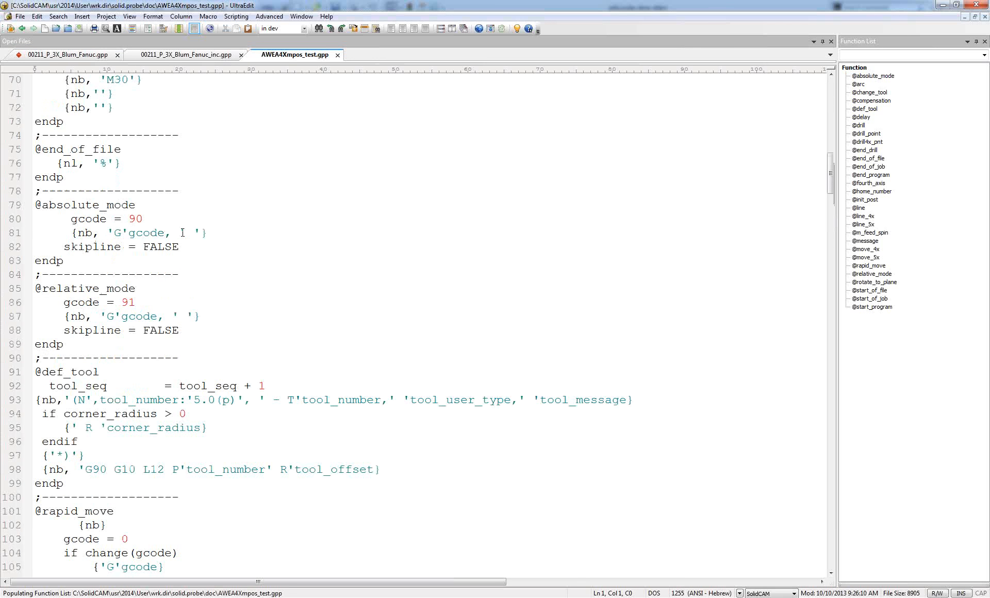
scroll(182, 232, "up", 20)
scroll(104, 279, "down", 8)
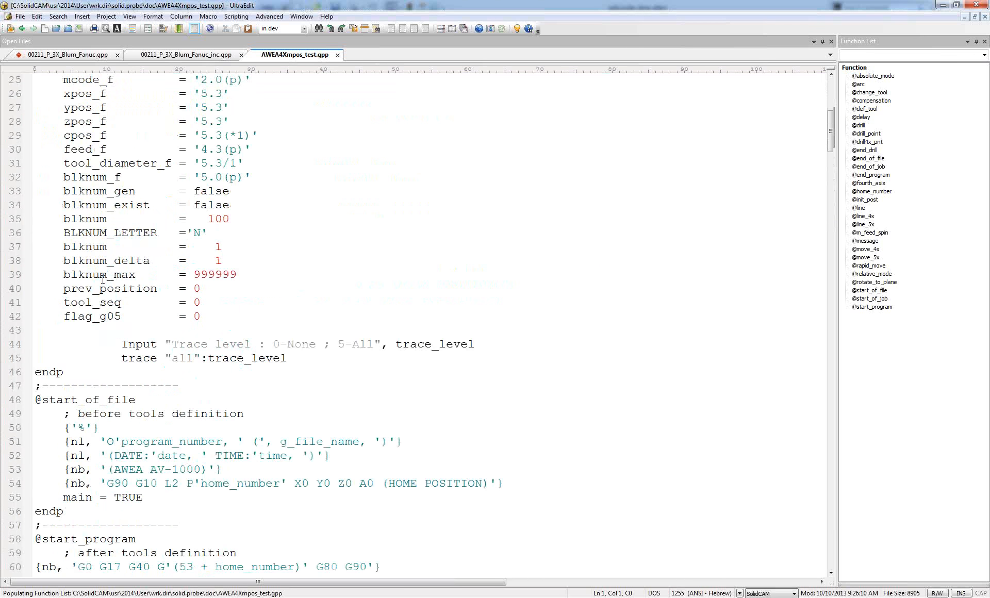
scroll(103, 279, "down", 2)
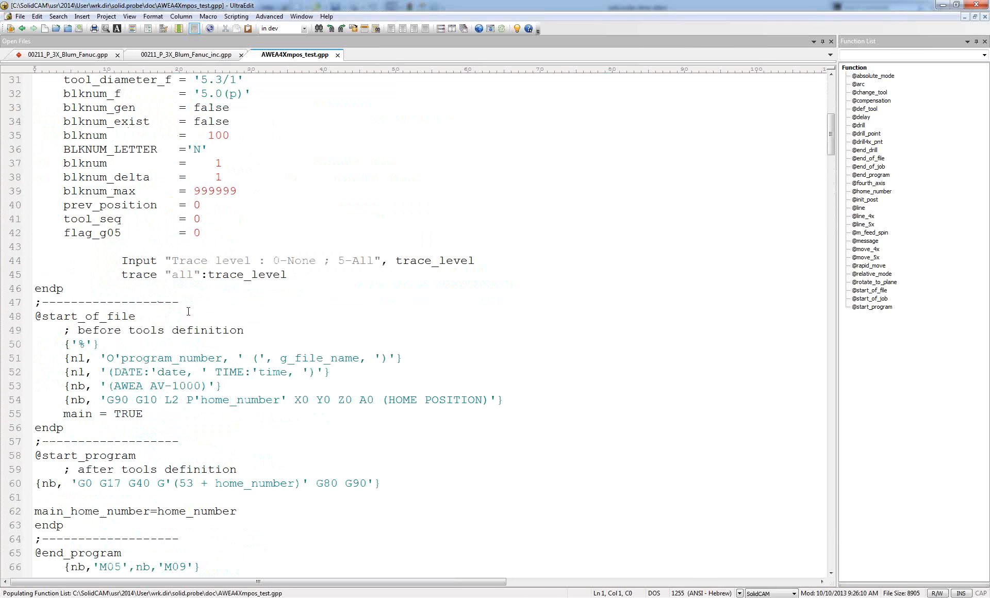
left_click(153, 292)
key("Return")
key("Return")
key("Return")
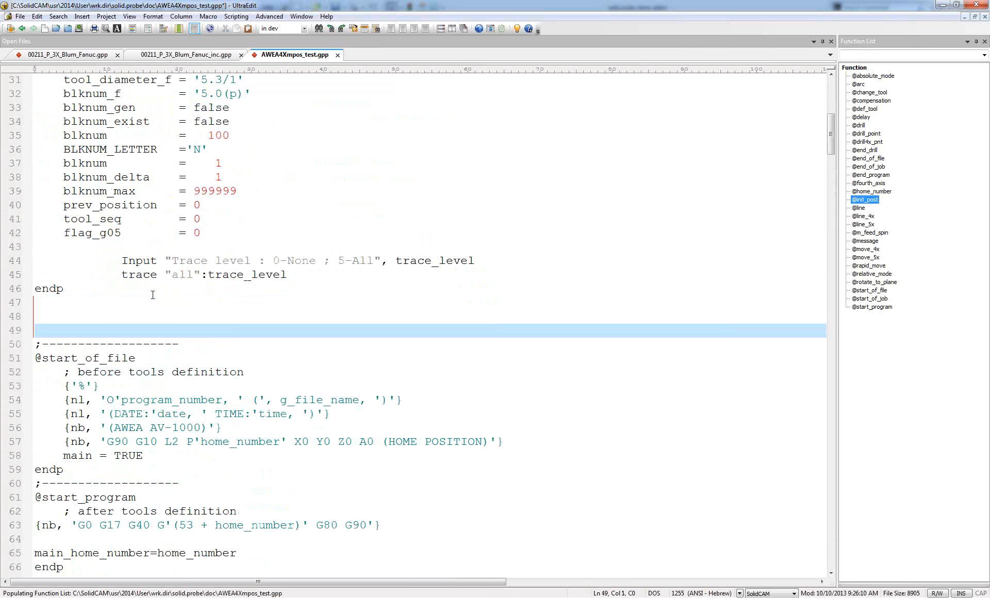
key("Up")
key("ctrl+v")
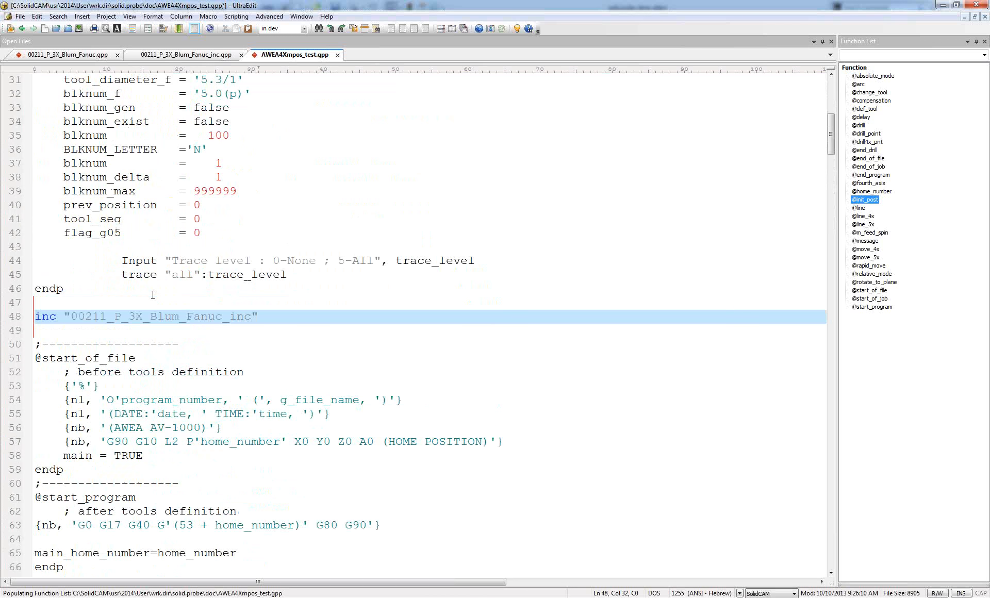
key("Home")
key("Tab")
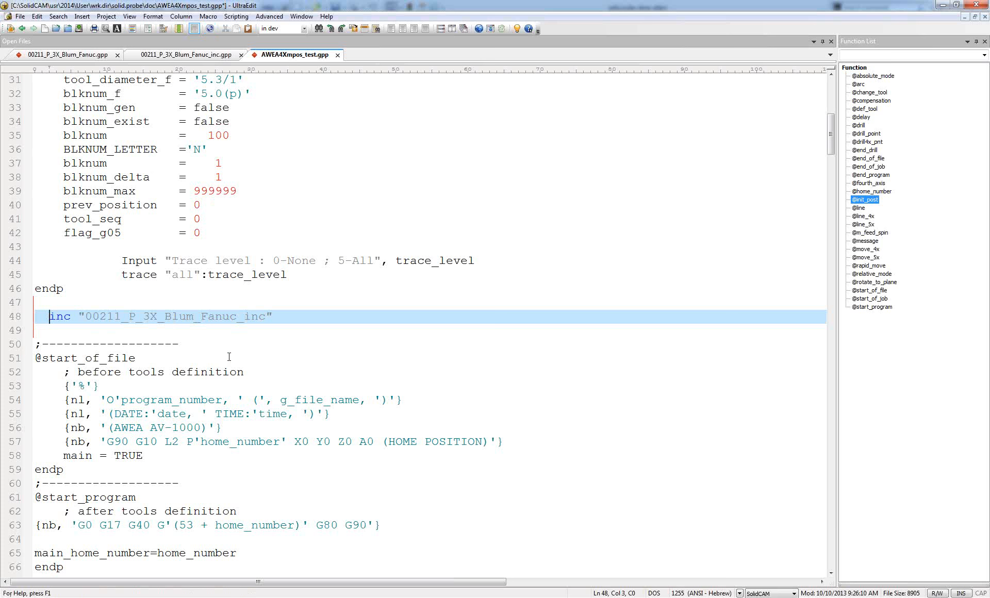
scroll(234, 344, "down", 6)
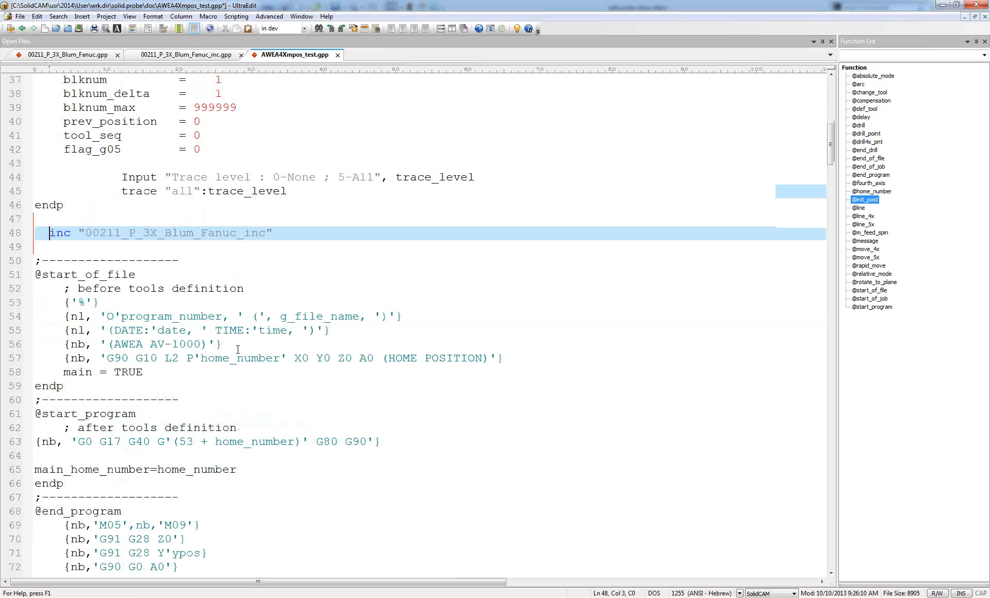
scroll(242, 350, "down", 8)
left_click(870, 92)
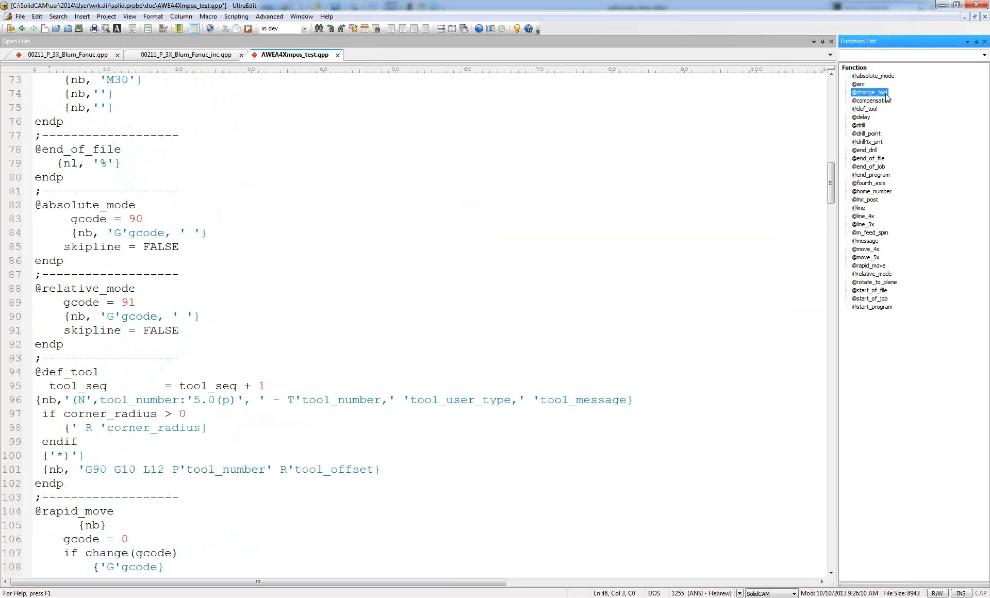
scroll(173, 219, "down", 4)
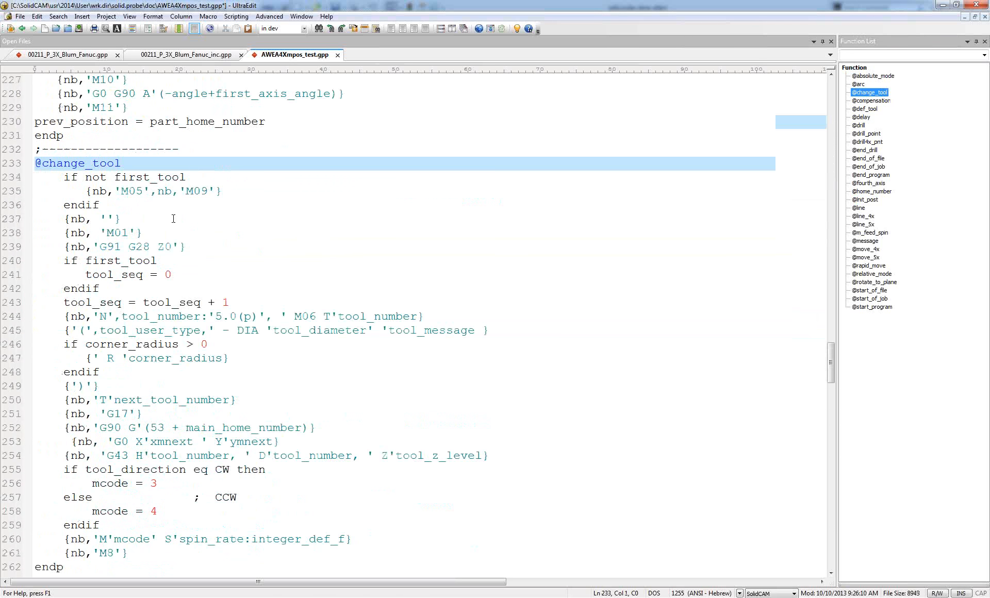
scroll(173, 218, "down", 1)
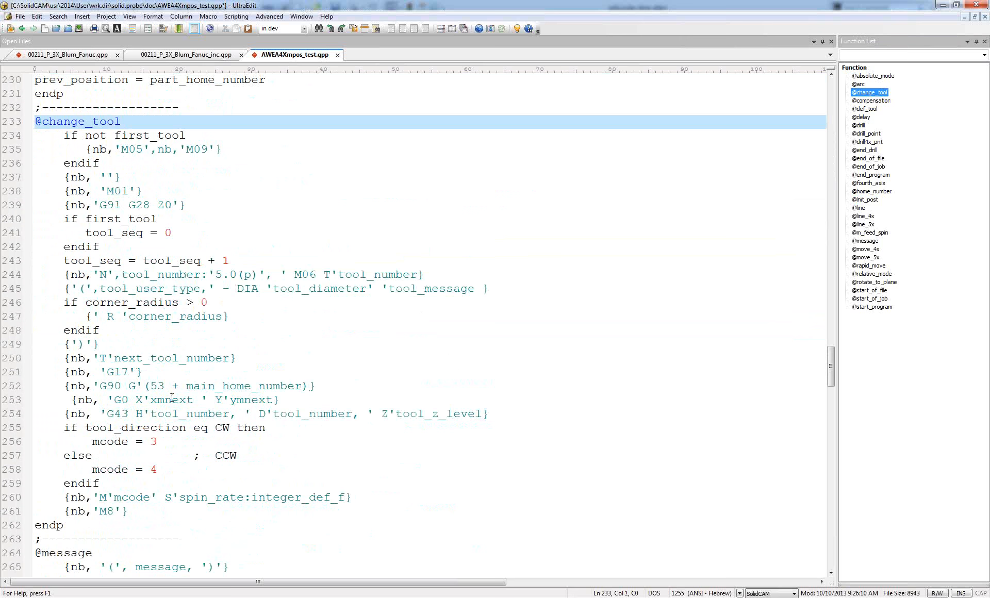
left_click(113, 428)
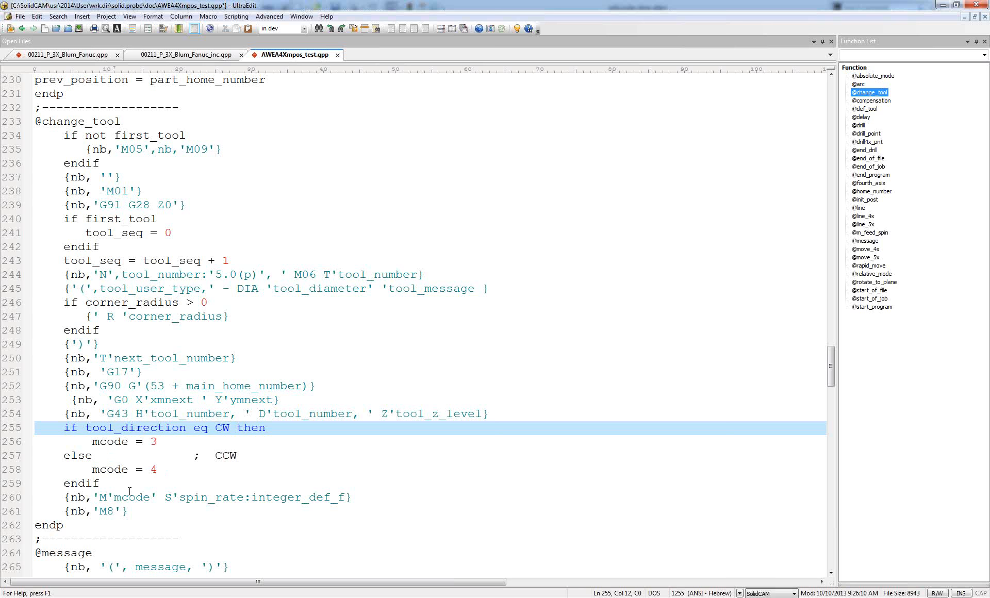
left_click(104, 498)
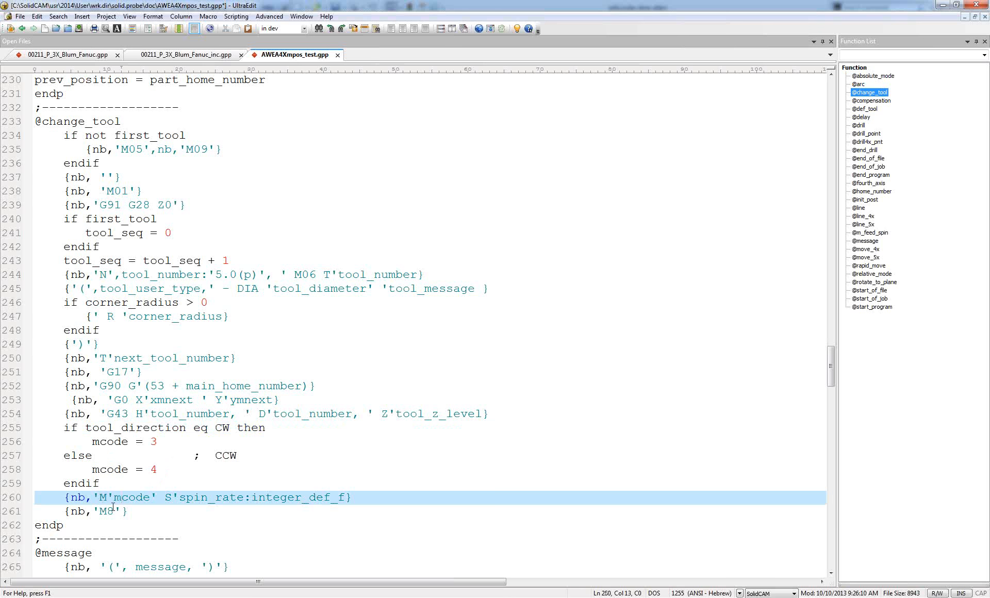
left_click_drag(100, 511, 121, 511)
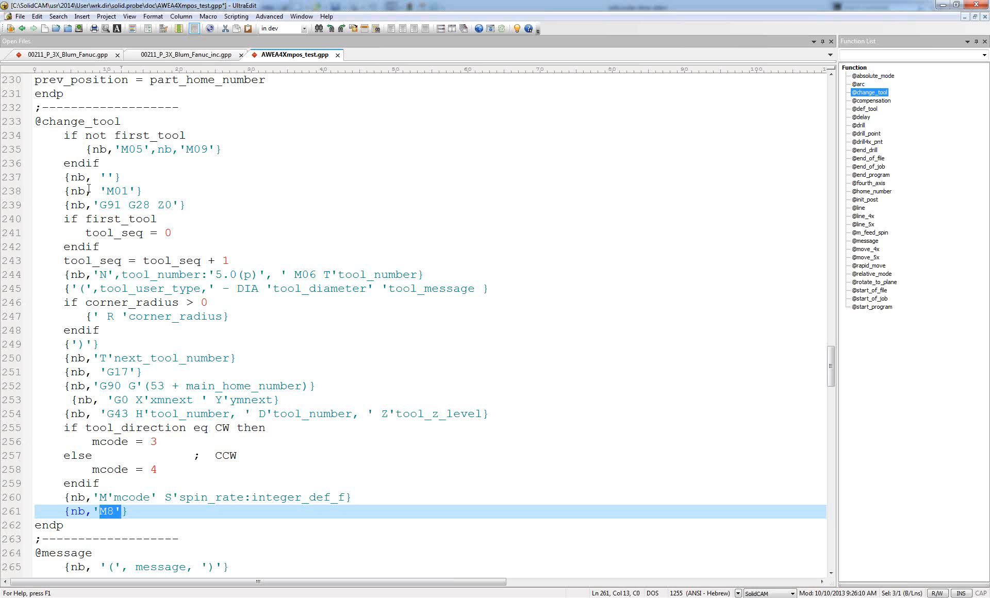
left_click(102, 55)
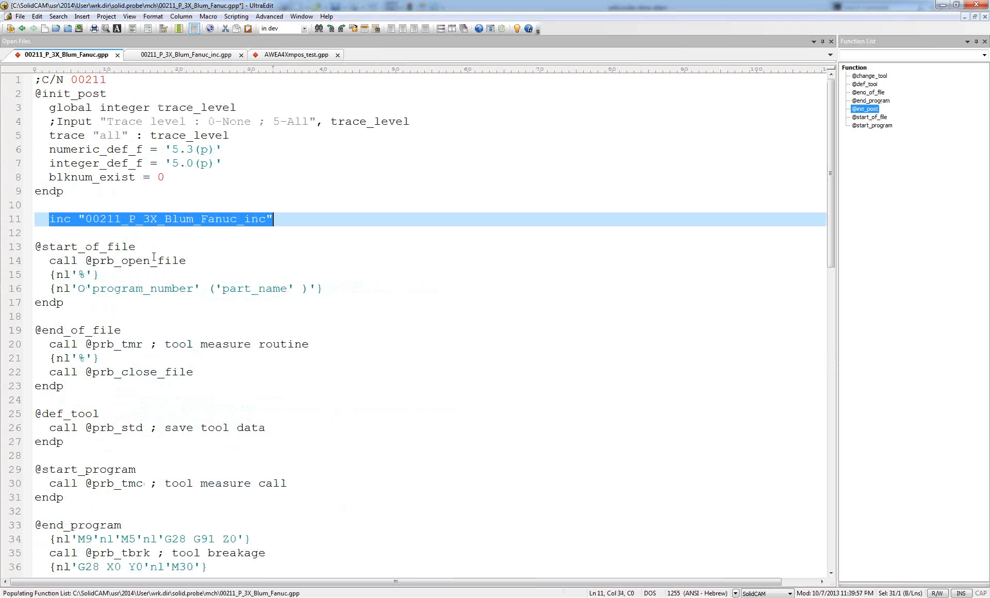
scroll(154, 258, "down", 1)
scroll(153, 258, "down", 10)
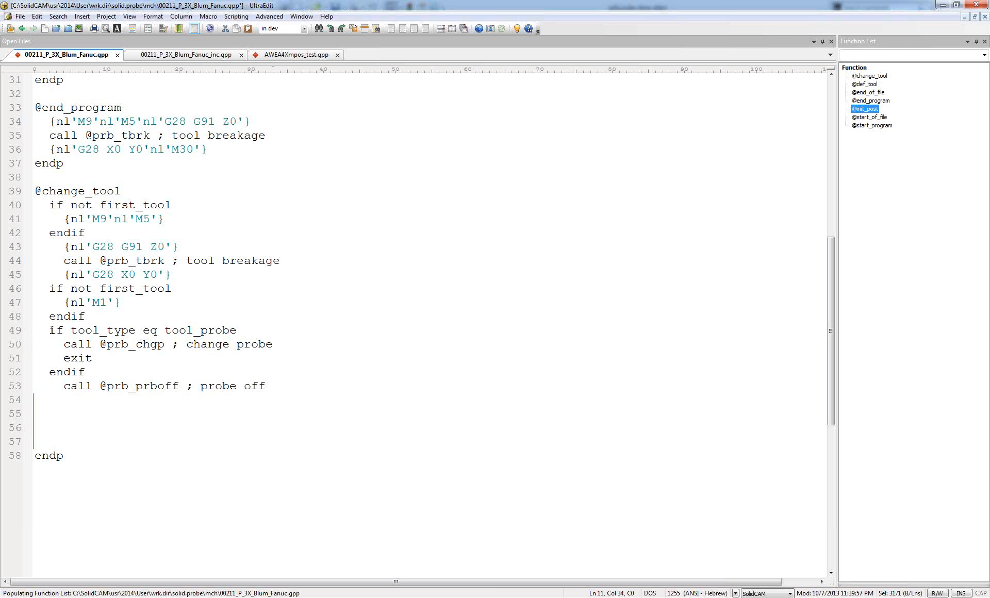
mouse_move(52, 331)
left_mouse_down()
mouse_move(128, 329)
mouse_move(138, 371)
mouse_move(56, 369)
mouse_move(35, 331)
left_mouse_up()
left_click(97, 372)
right_click(103, 338)
left_click(155, 279)
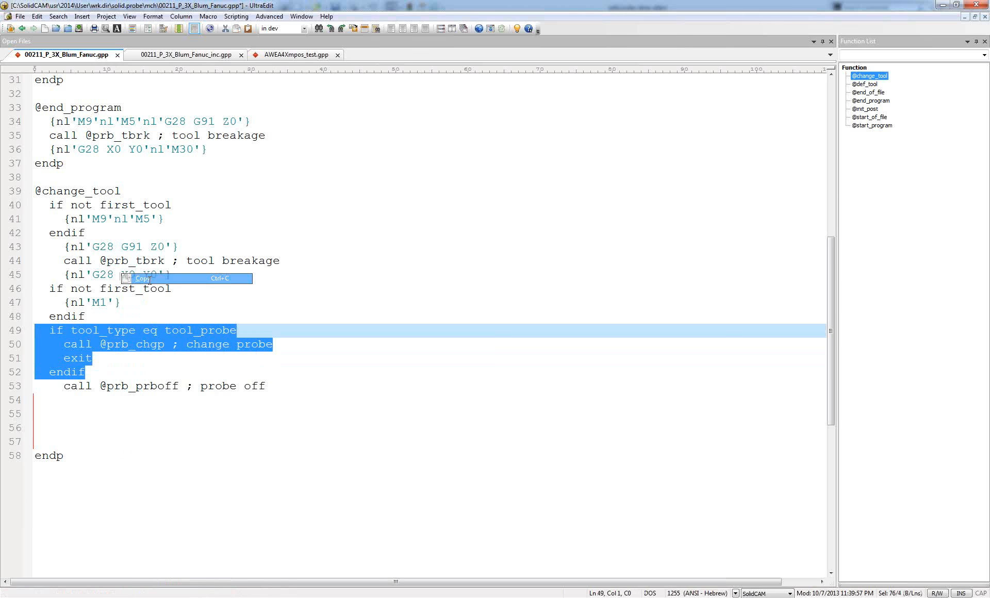
left_click(304, 54)
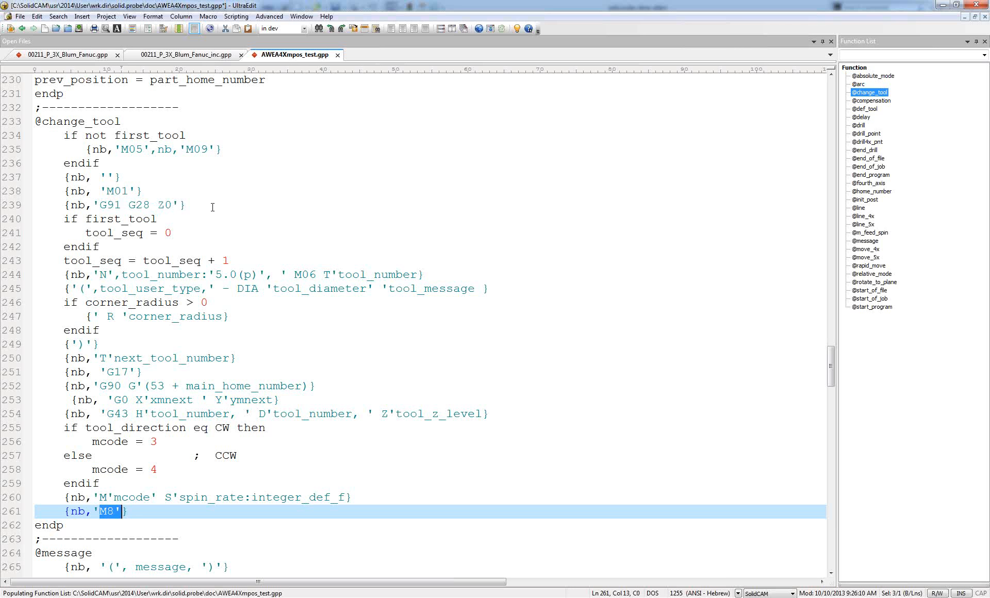
left_click(212, 206)
key("Return")
key("Return")
key("Return")
key("Return")
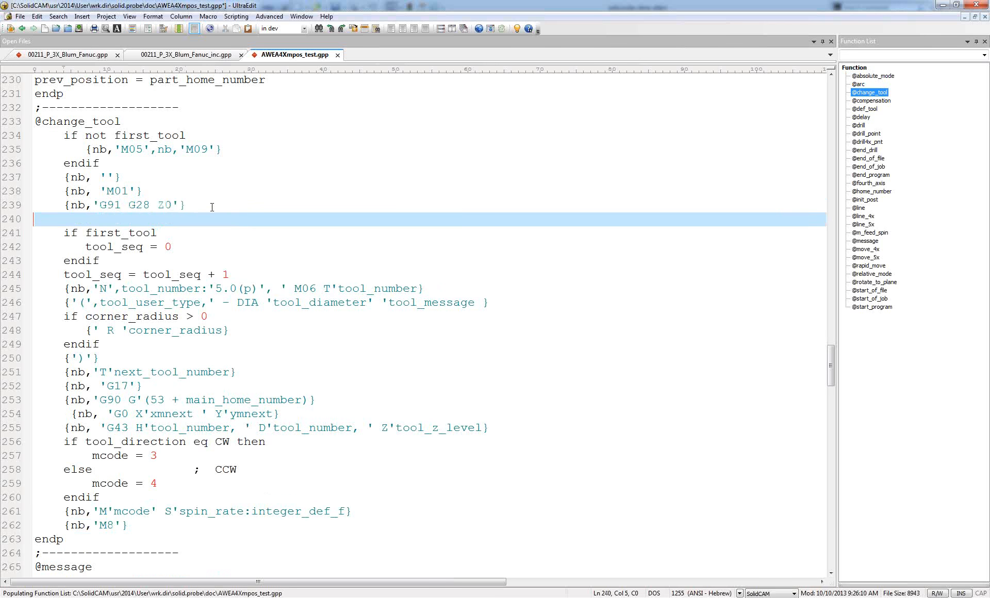
key("Up")
key("Up")
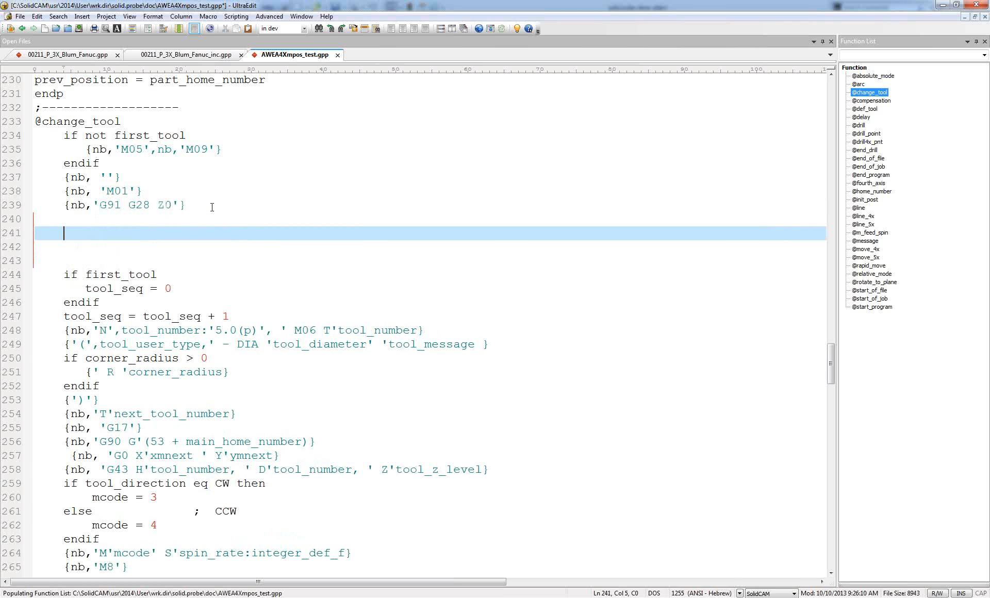
key("shift+Home")
key("ctrl+v")
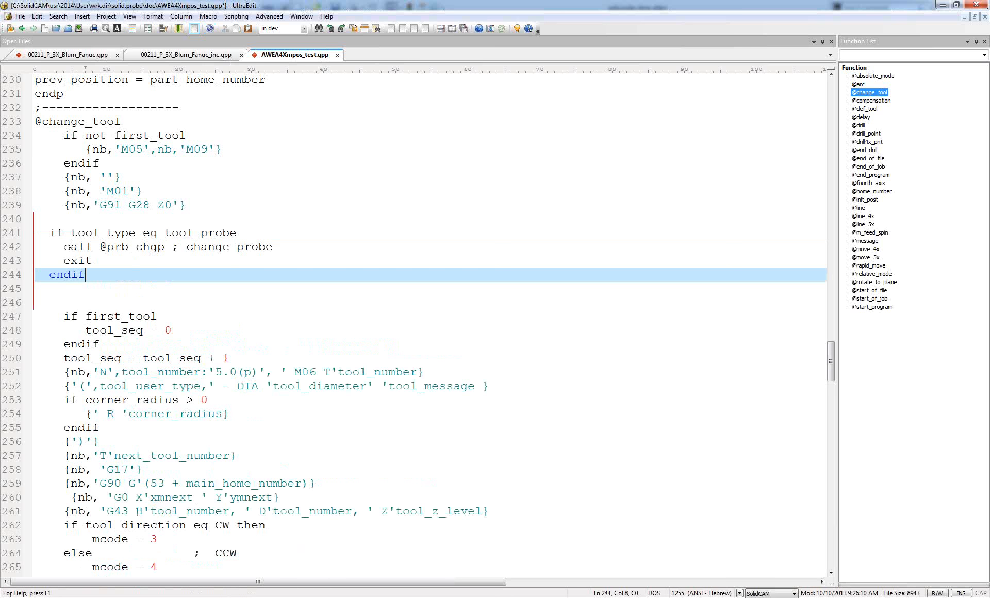
left_click_drag(64, 247, 165, 247)
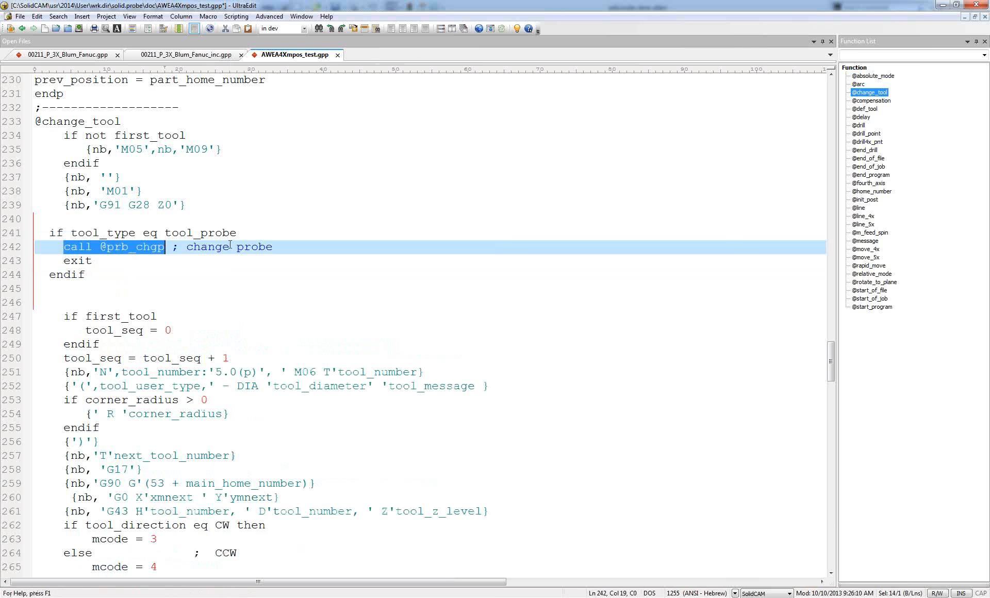
left_click(100, 260)
left_click_drag(98, 260, 64, 261)
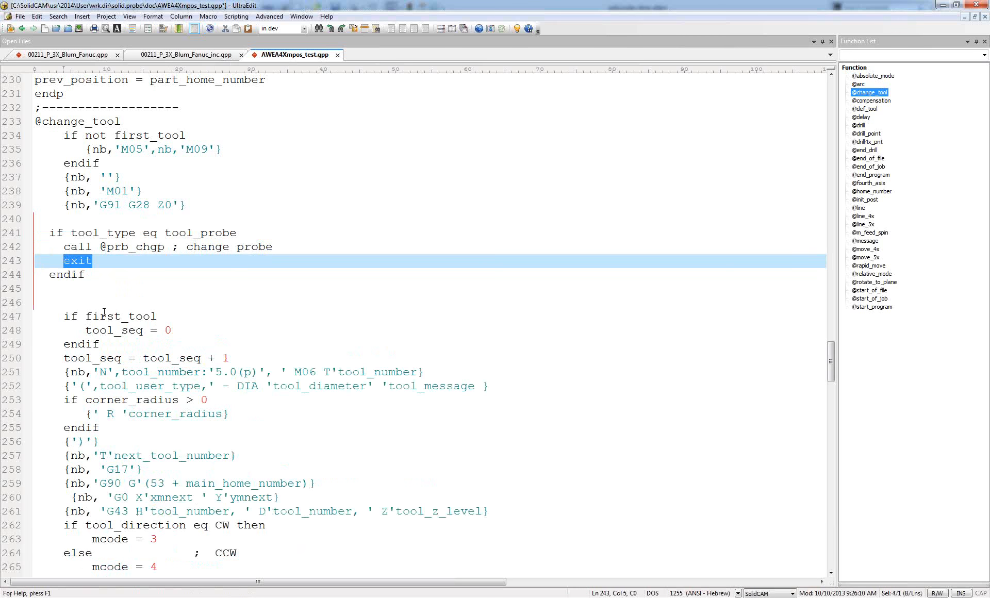
scroll(105, 313, "down", 1)
scroll(104, 312, "down", 2)
left_click_drag(49, 191, 208, 480)
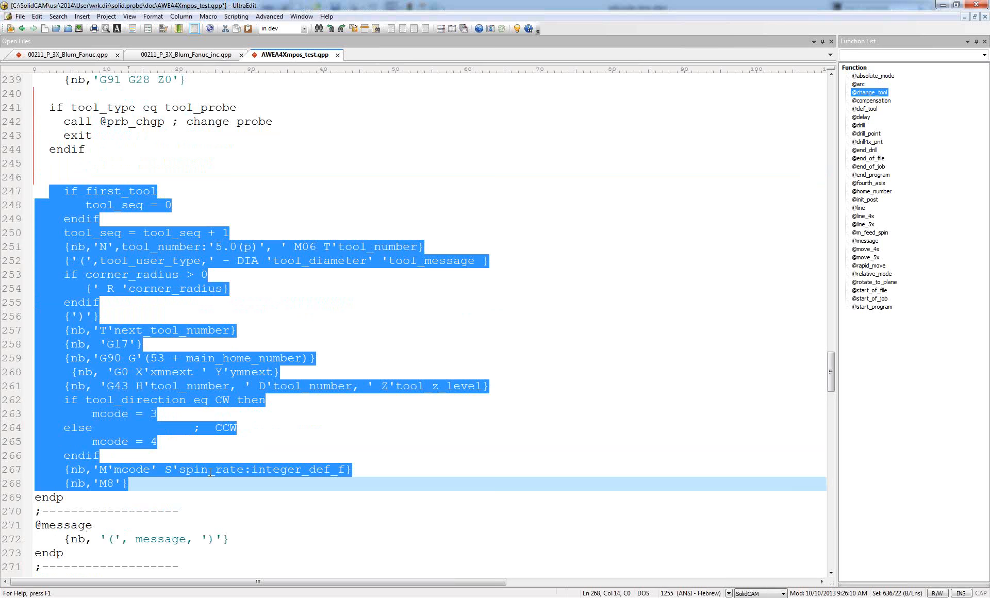
scroll(211, 473, "up", 5)
scroll(206, 341, "down", 2)
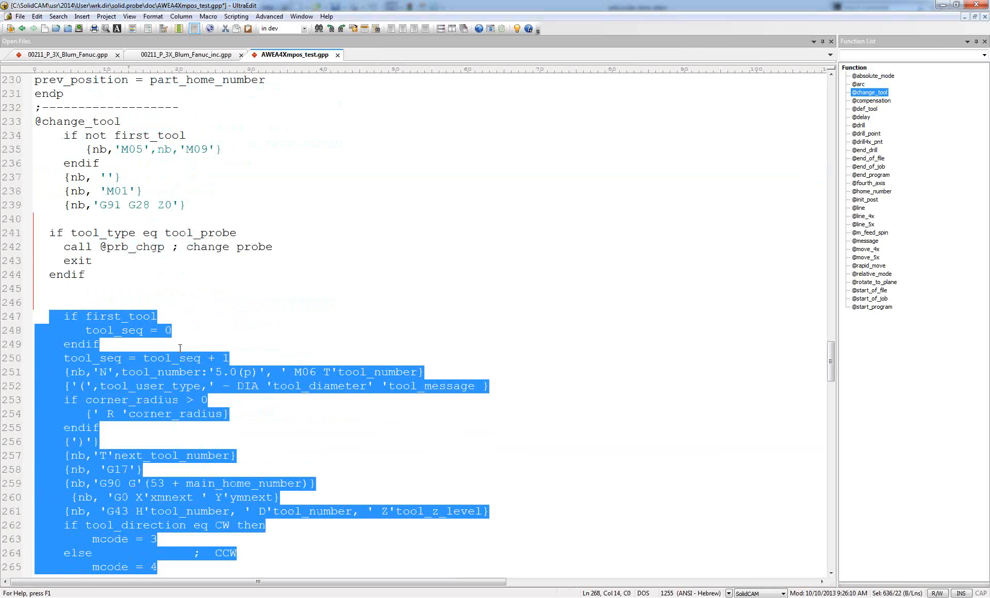
scroll(180, 348, "down", 2)
left_click_drag(85, 191, 39, 153)
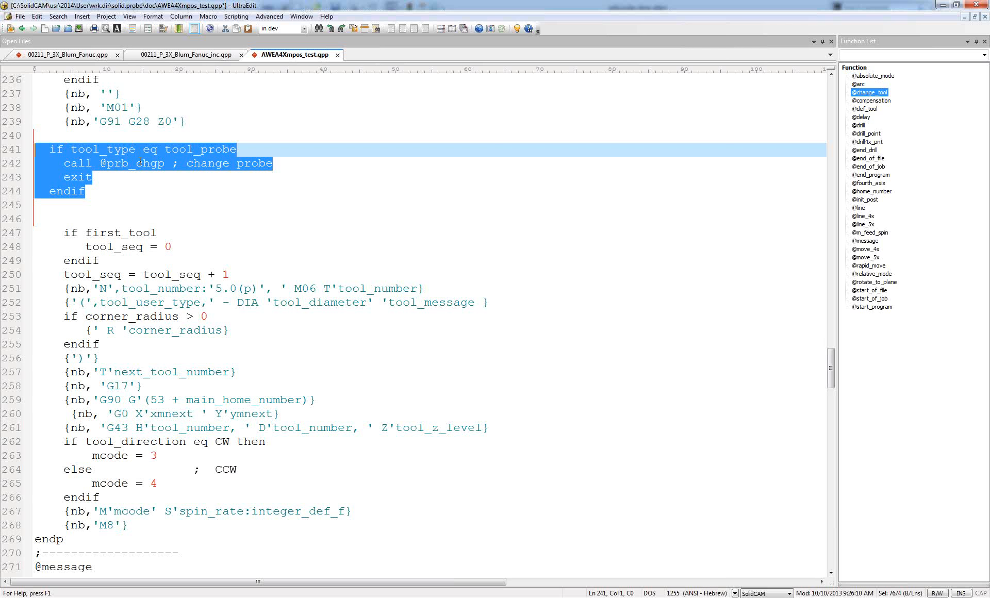
scroll(174, 211, "up", 8)
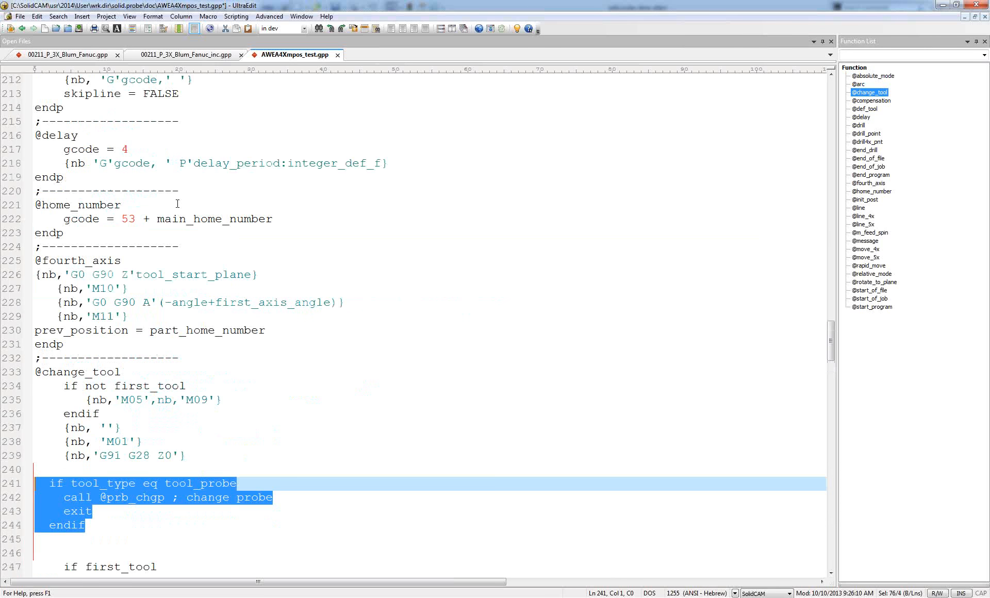
scroll(178, 203, "up", 8)
scroll(177, 204, "up", 20)
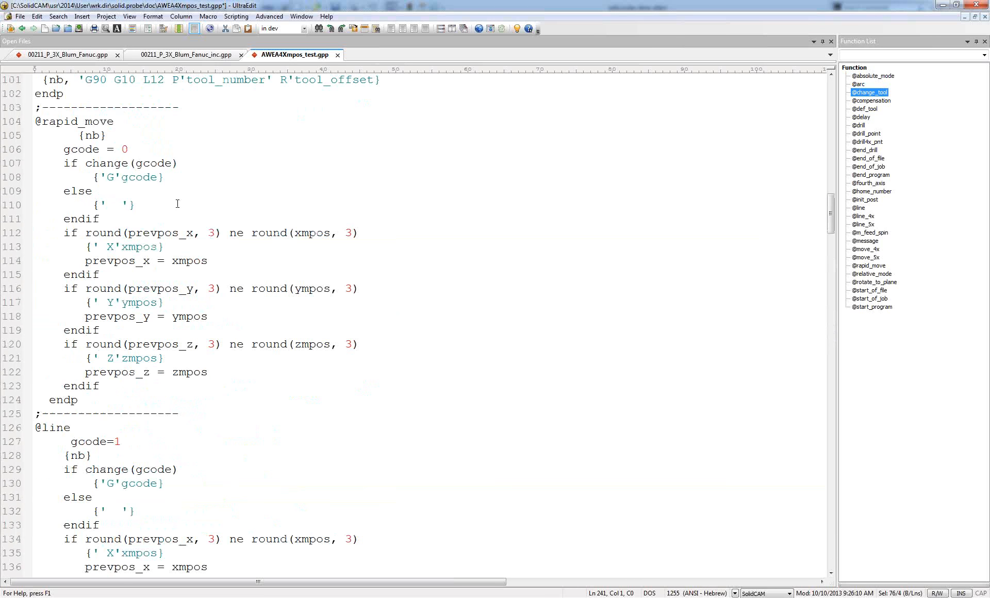
scroll(177, 204, "up", 20)
scroll(47, 233, "down", 12)
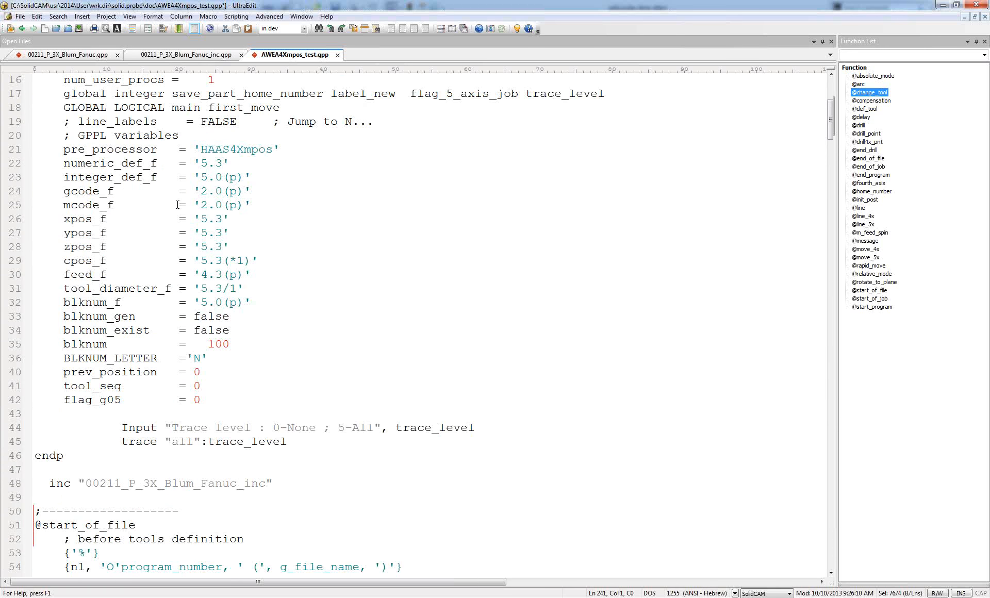
left_click(47, 233)
key("shift+End")
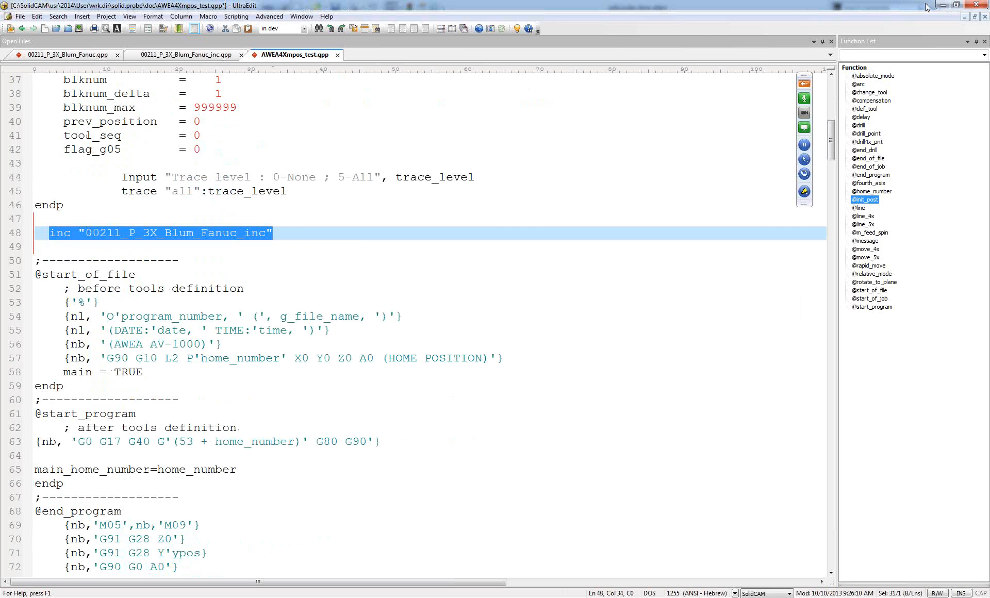
Switch to the solid.probe doc folder, open Fanuc Inspection Plus.pdf and read its table of contents from the measuring cycles to Appendix H.
left_click(942, 5)
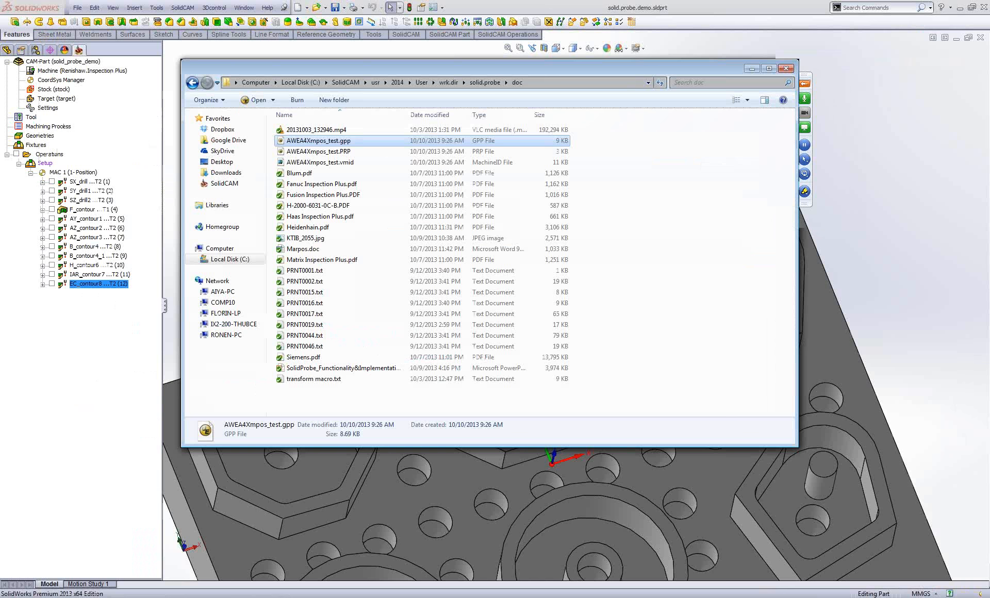
left_click(96, 382)
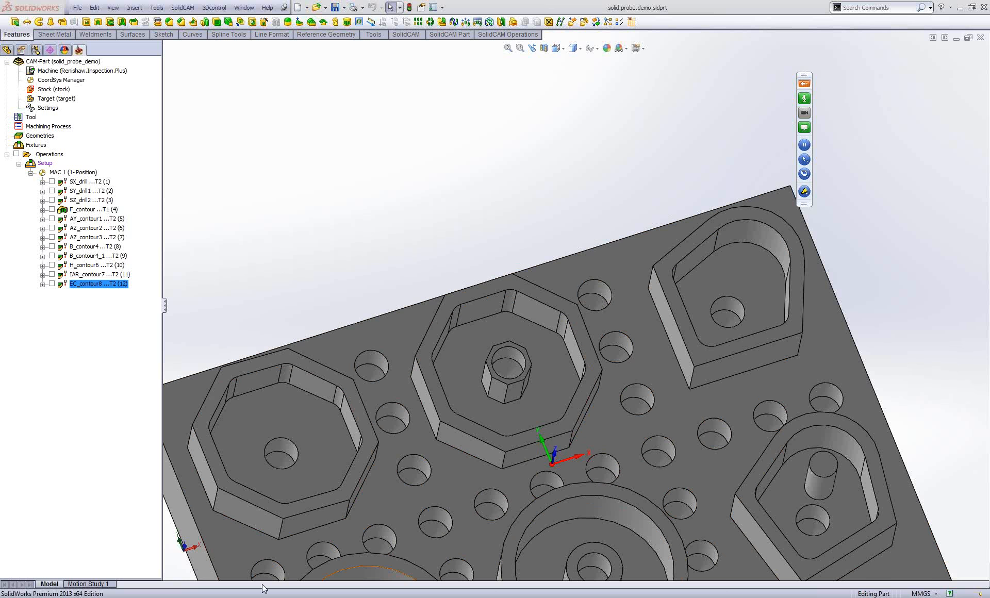
key("alt+Tab")
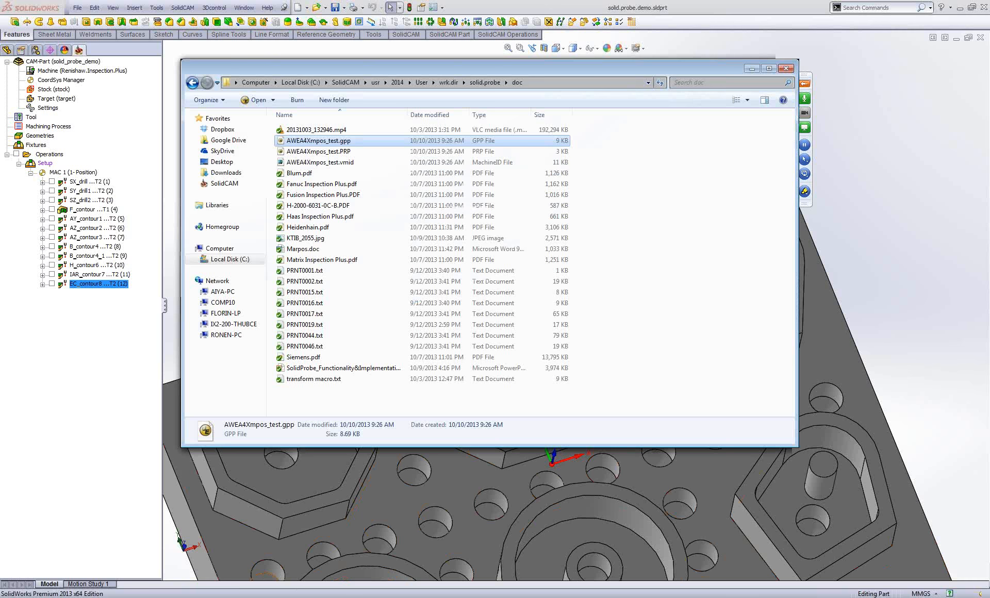
double_click(312, 186)
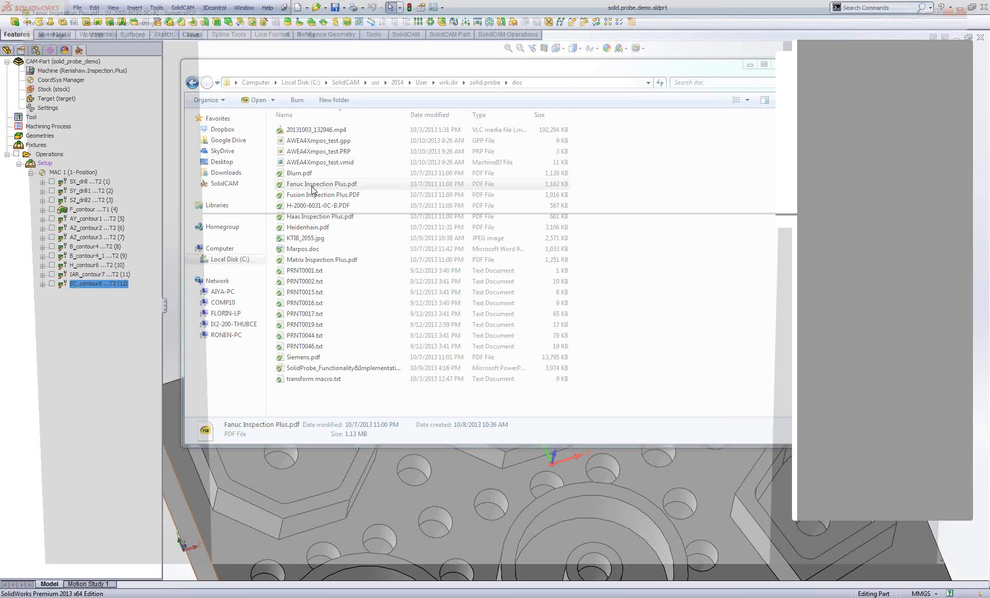
scroll(419, 177, "down", 3)
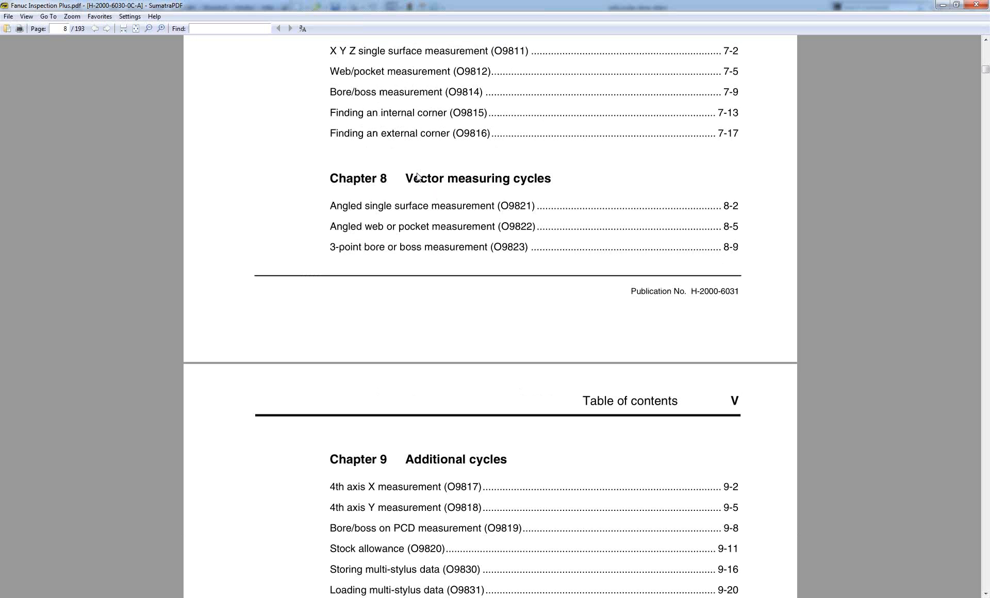
scroll(418, 177, "down", 12)
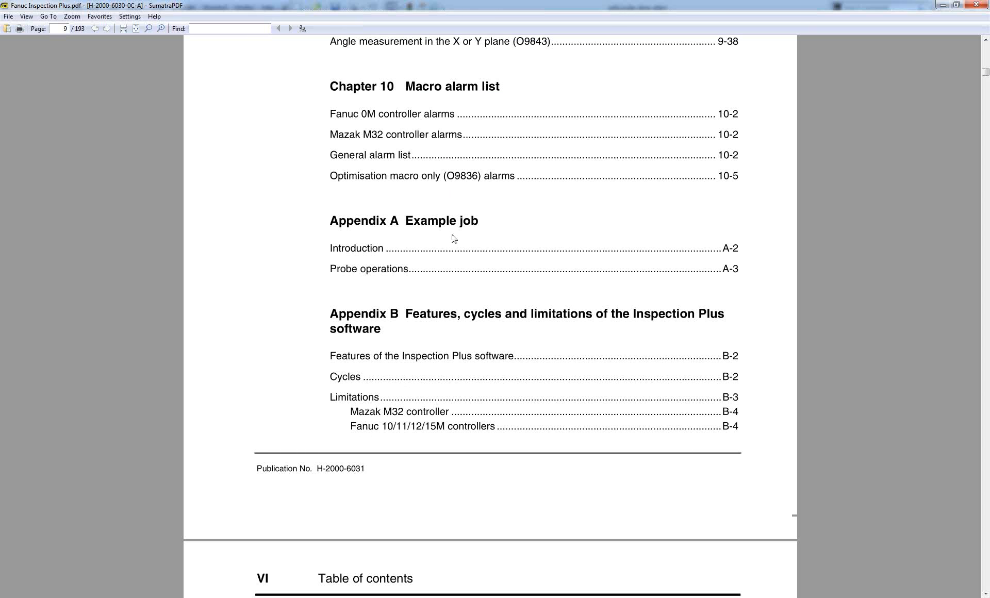
scroll(453, 238, "down", 1)
scroll(449, 256, "down", 19)
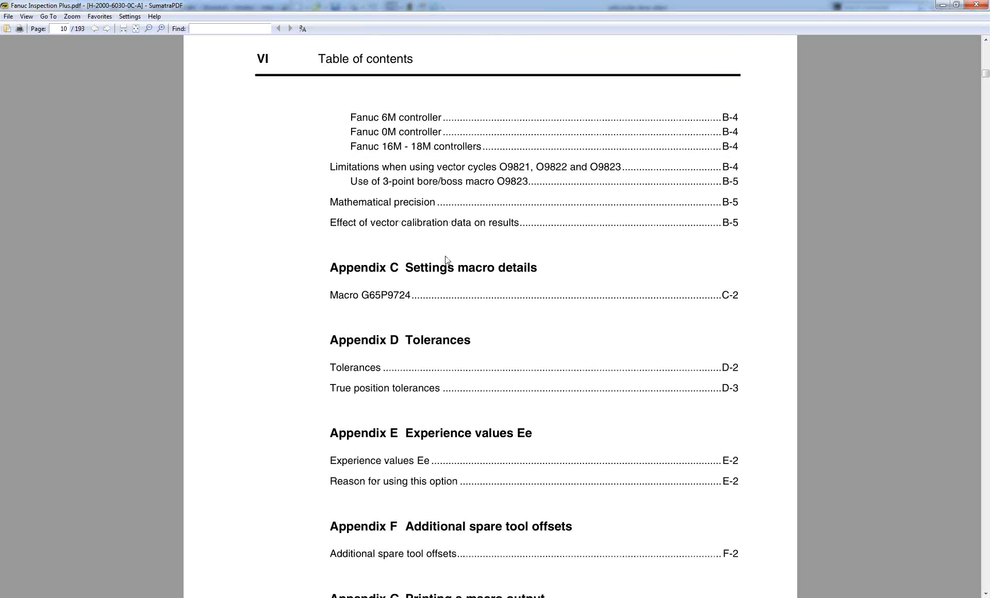
scroll(428, 413, "down", 4)
scroll(428, 413, "down", 6)
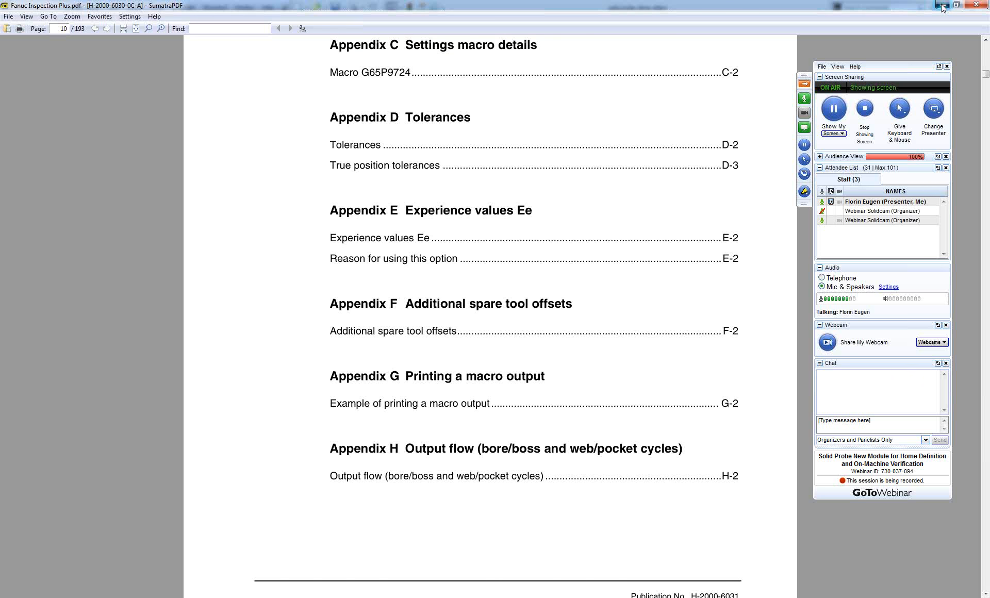
Return to the SolidWorks part, fit it in the view and open the Part Tool Table.
left_click(942, 6)
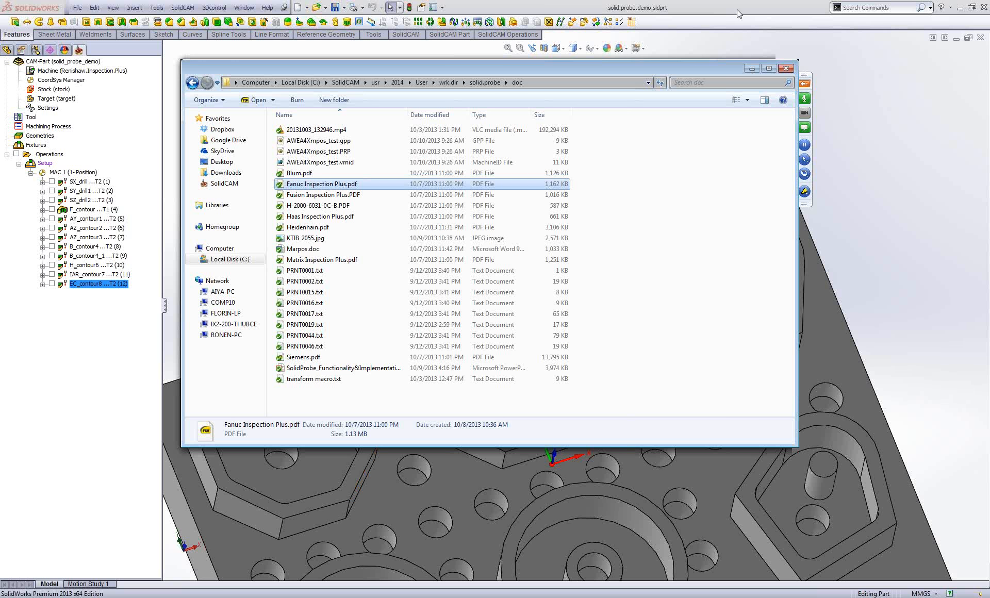
left_click(751, 68)
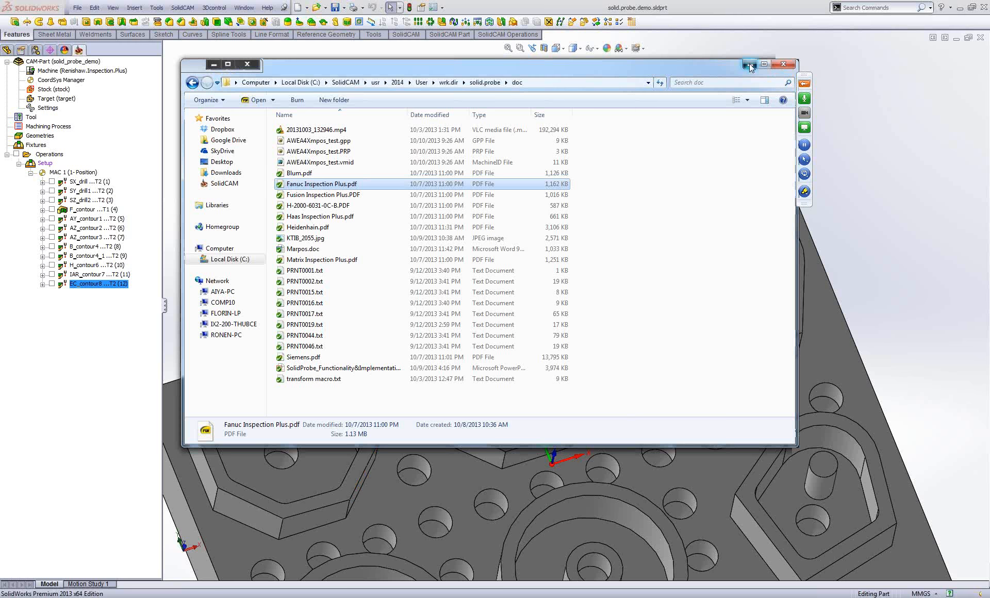
key("f")
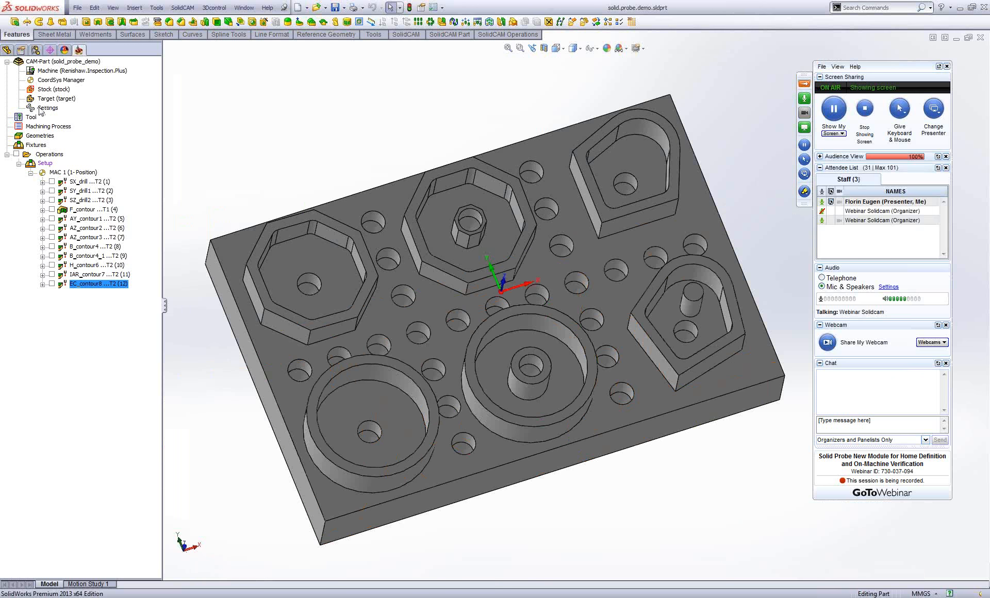
left_click(31, 117)
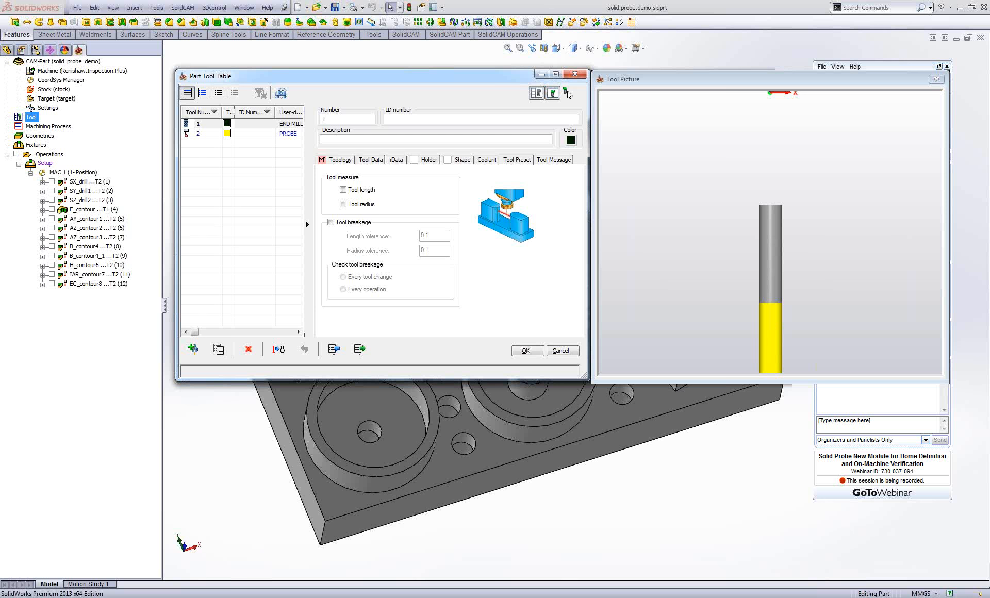
Bring up the Fanuc Inspection Plus manual again, look back over its contents pages and return to SolidWorks.
mouse_move(512, 597)
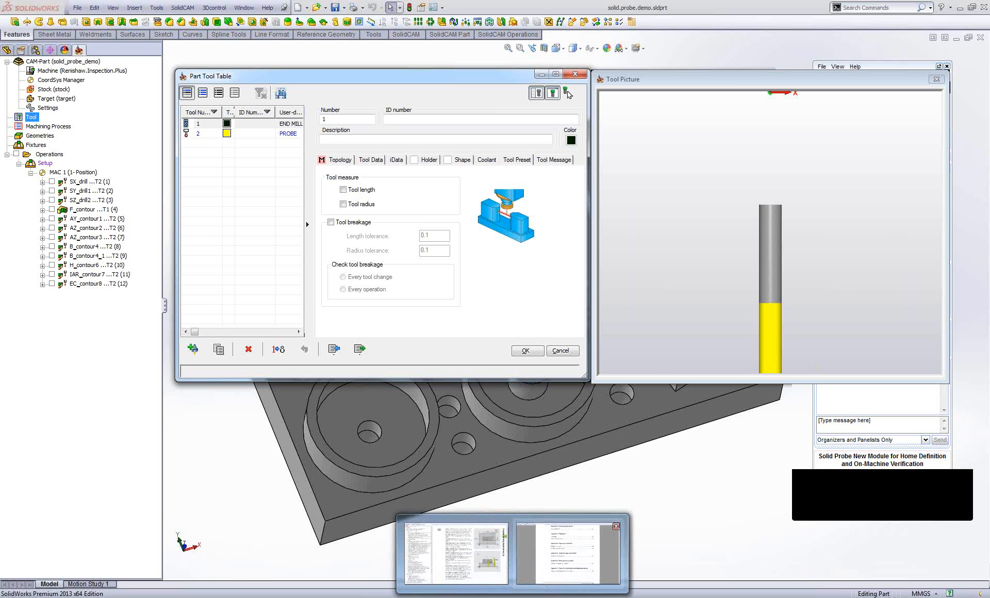
left_click(568, 555)
scroll(479, 243, "up", 6)
scroll(480, 243, "up", 7)
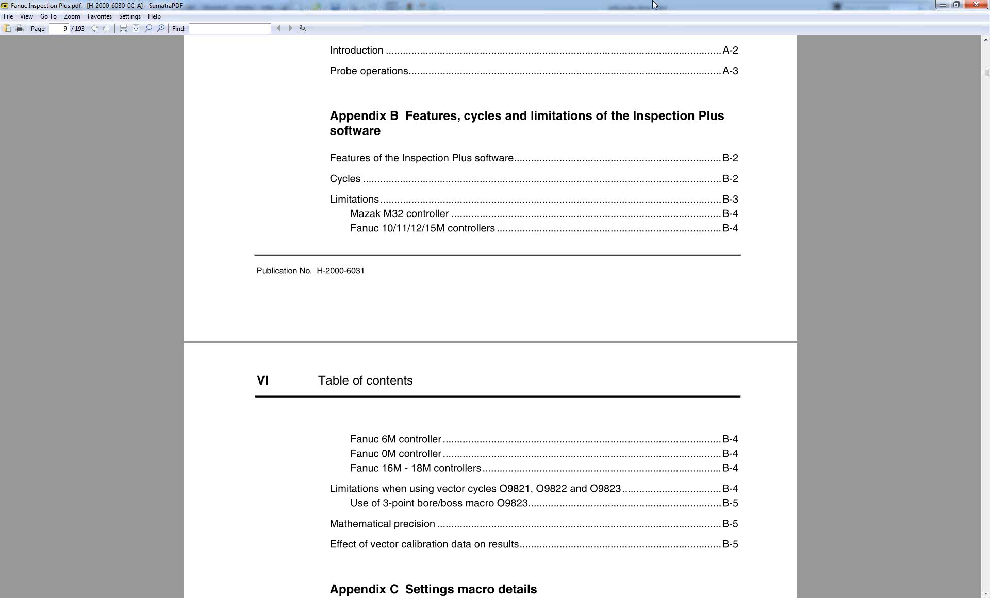
left_click(942, 7)
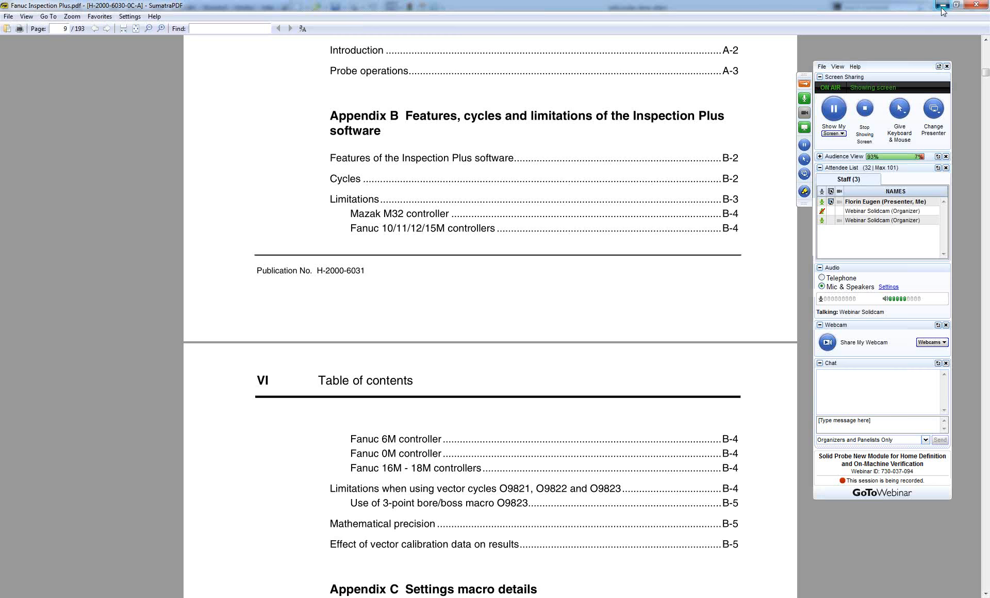
left_click(941, 7)
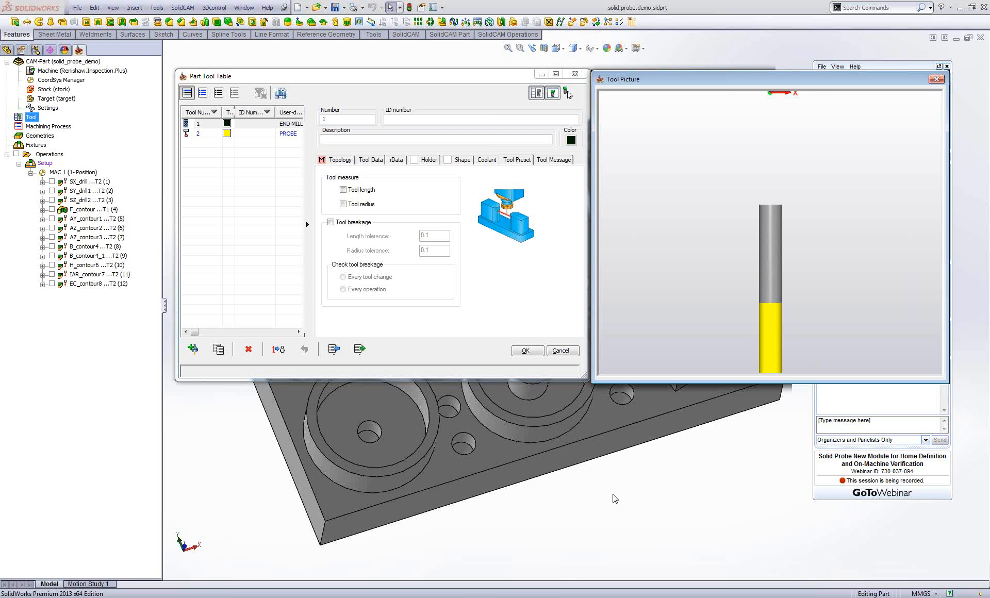
Dismiss the Part Tool Table, open the Renishaw.Inspection.Plus machine definition and show the Spindle device's options.
left_click(559, 356)
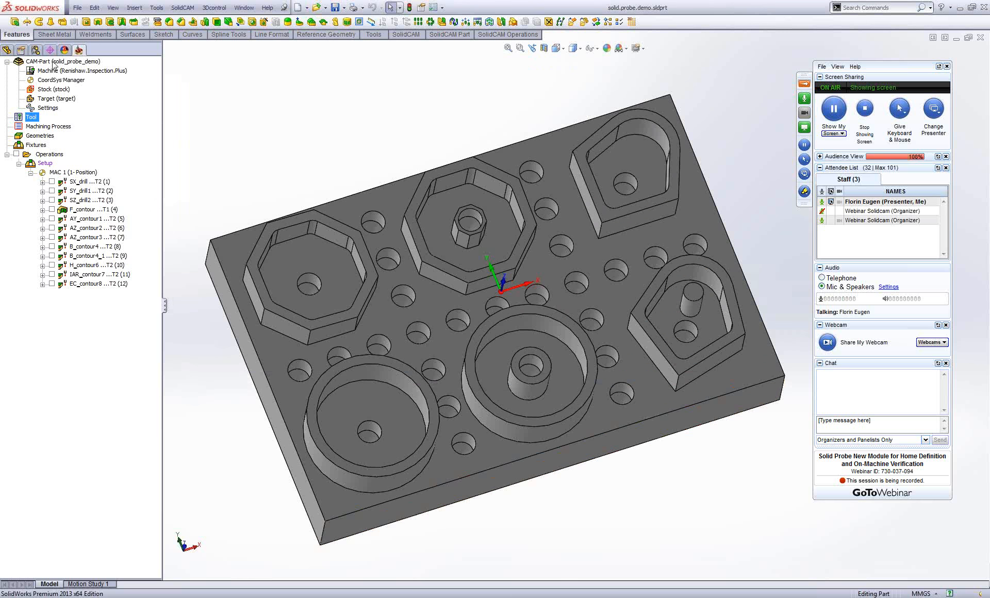
double_click(52, 70)
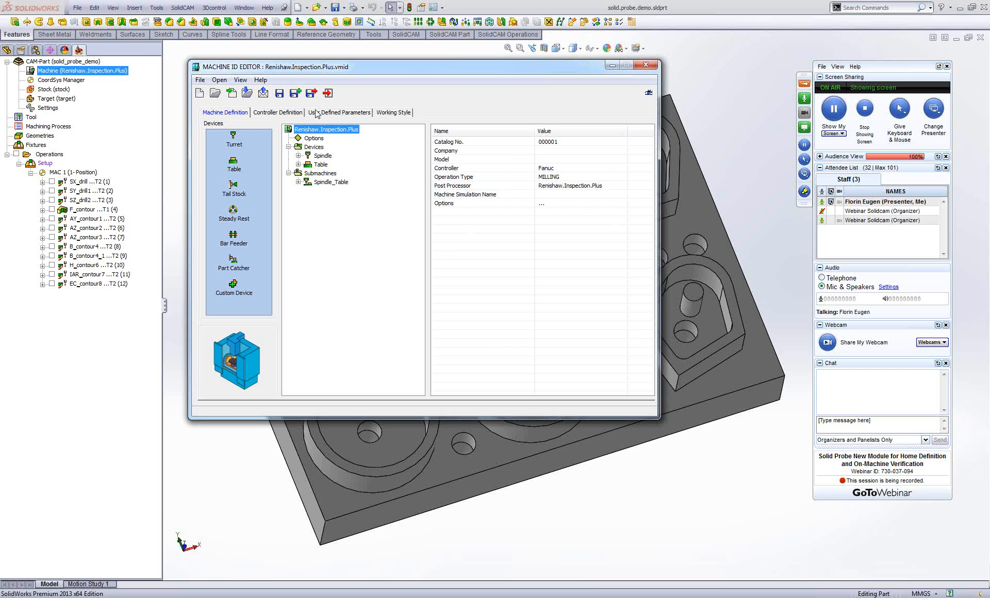
left_click(277, 112)
left_click(225, 112)
double_click(321, 156)
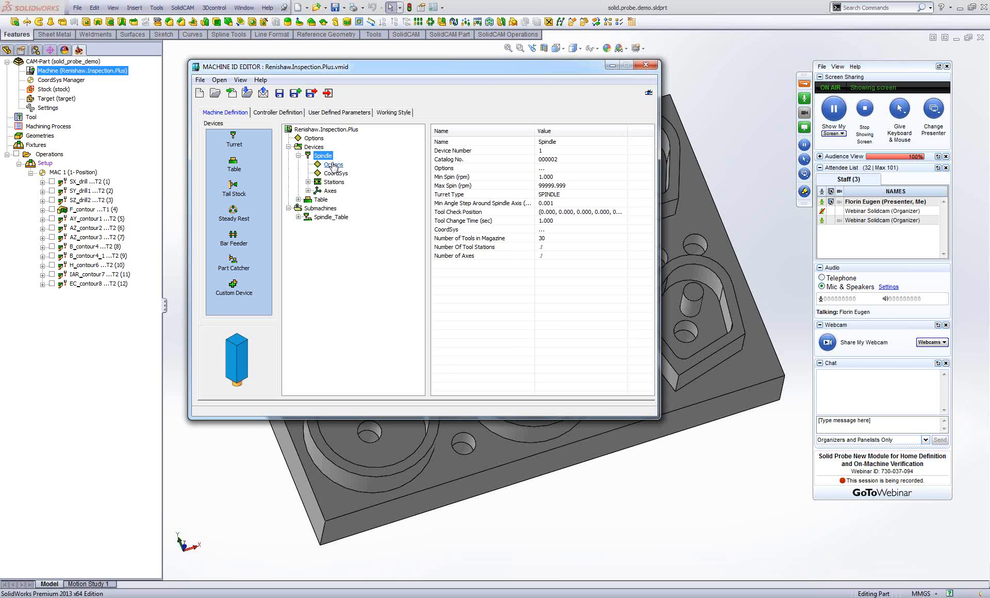
left_click(333, 164)
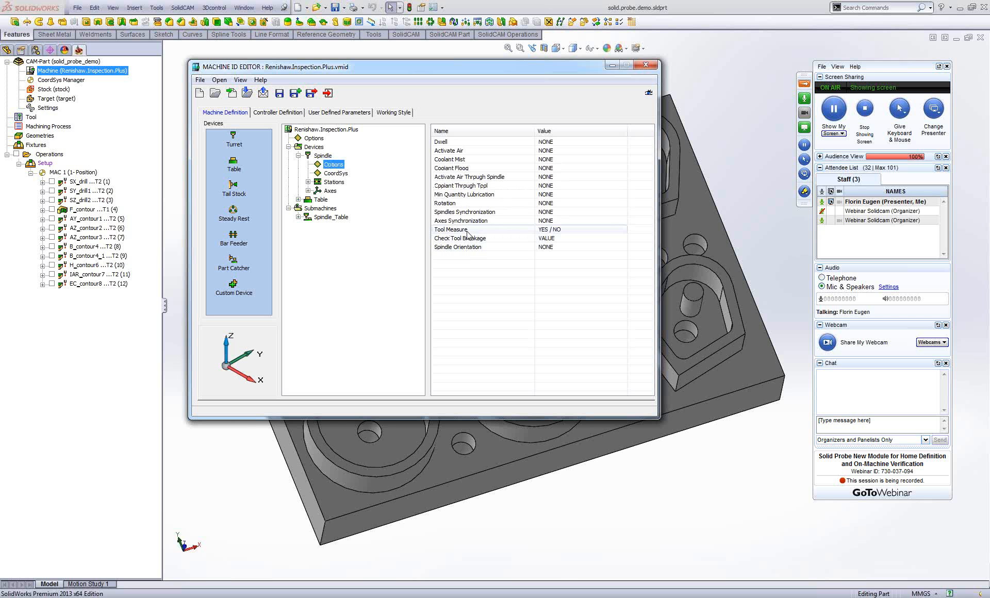
Check the available values of the spindle's Tool Measure option and keep YES / NO.
left_click(535, 231)
left_click(550, 230)
left_click(551, 230)
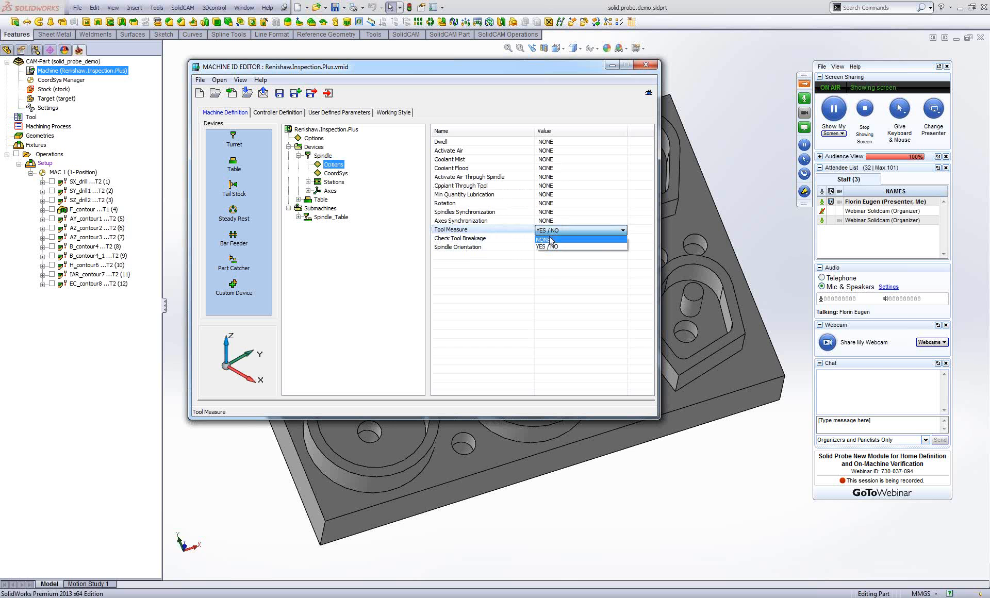
left_click(550, 247)
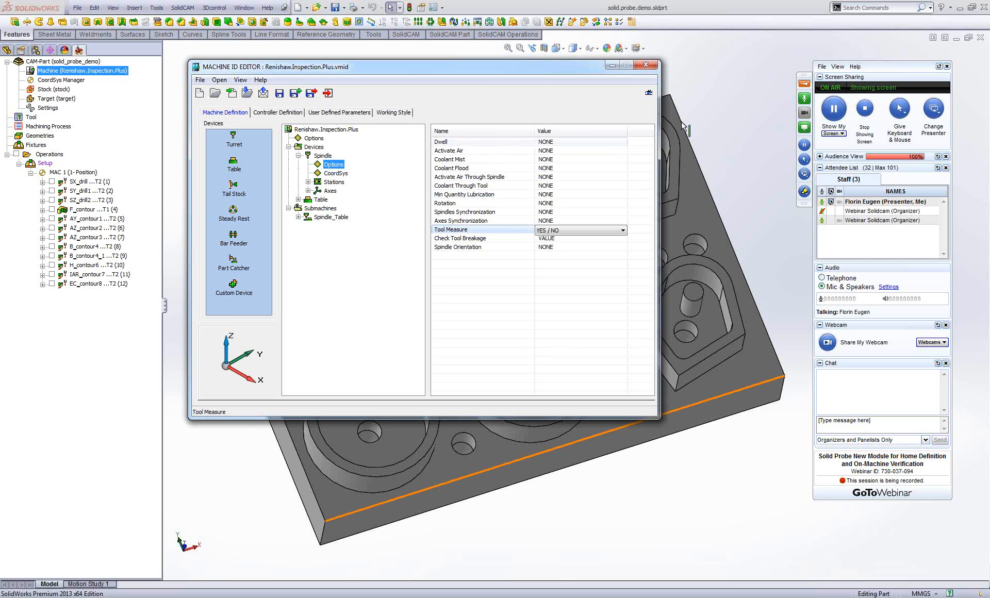
left_click(821, 69)
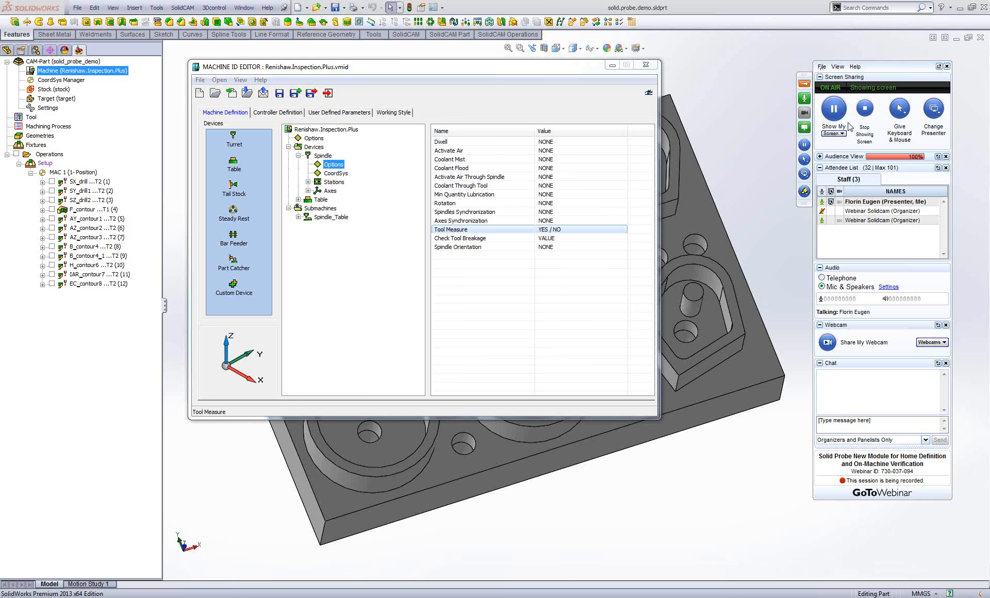